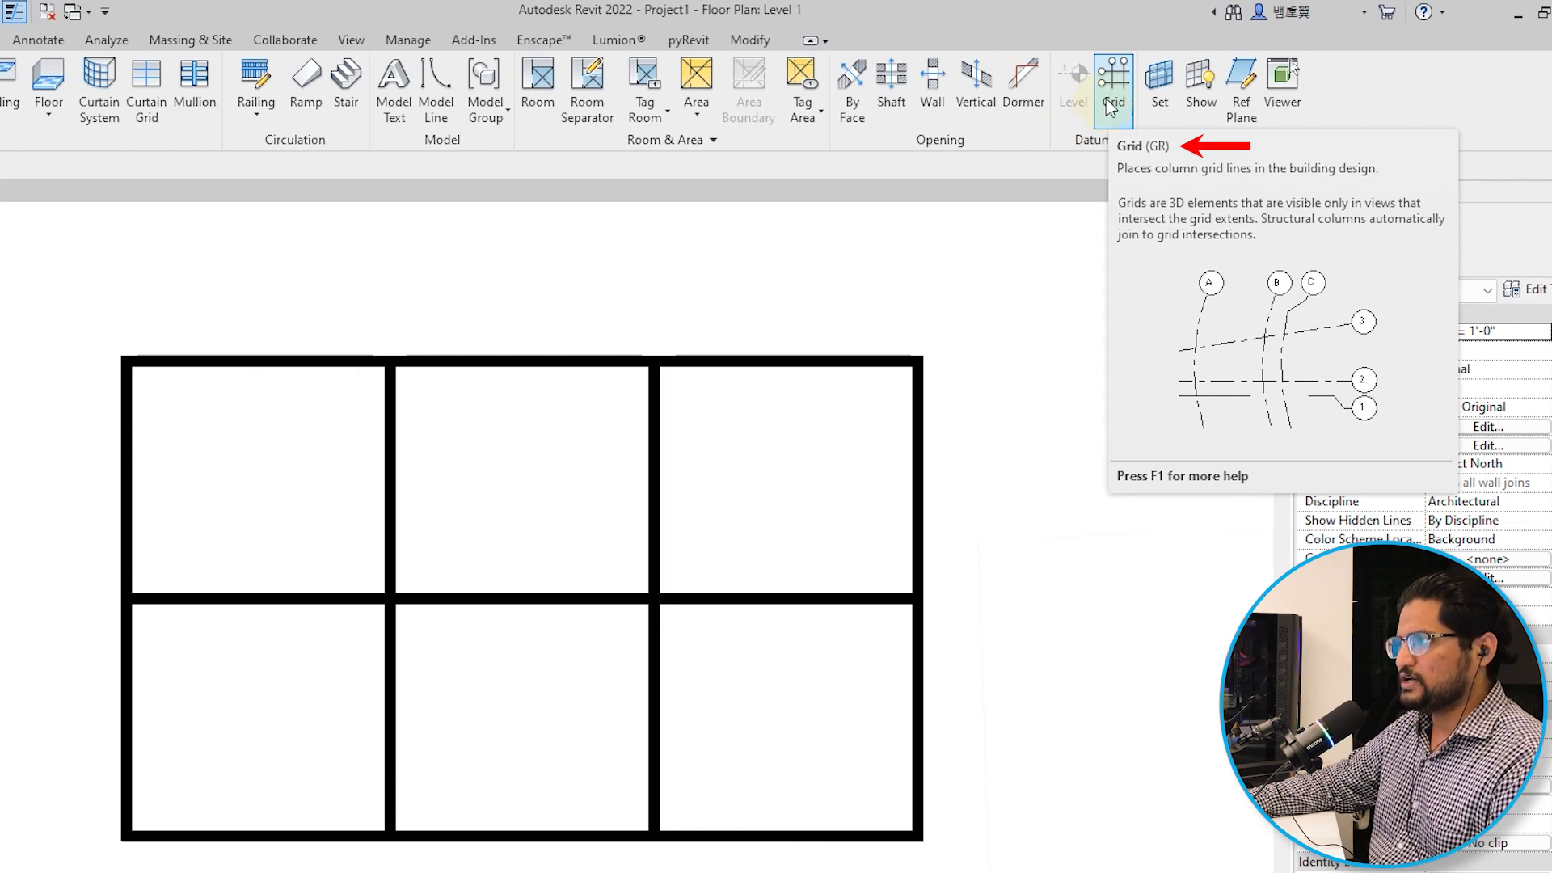
# Draw a straight vertical grid line along the leftmost wall's centreline, from about 2'-6" below the building to above the upper wall.
pyautogui.click(1107, 101)
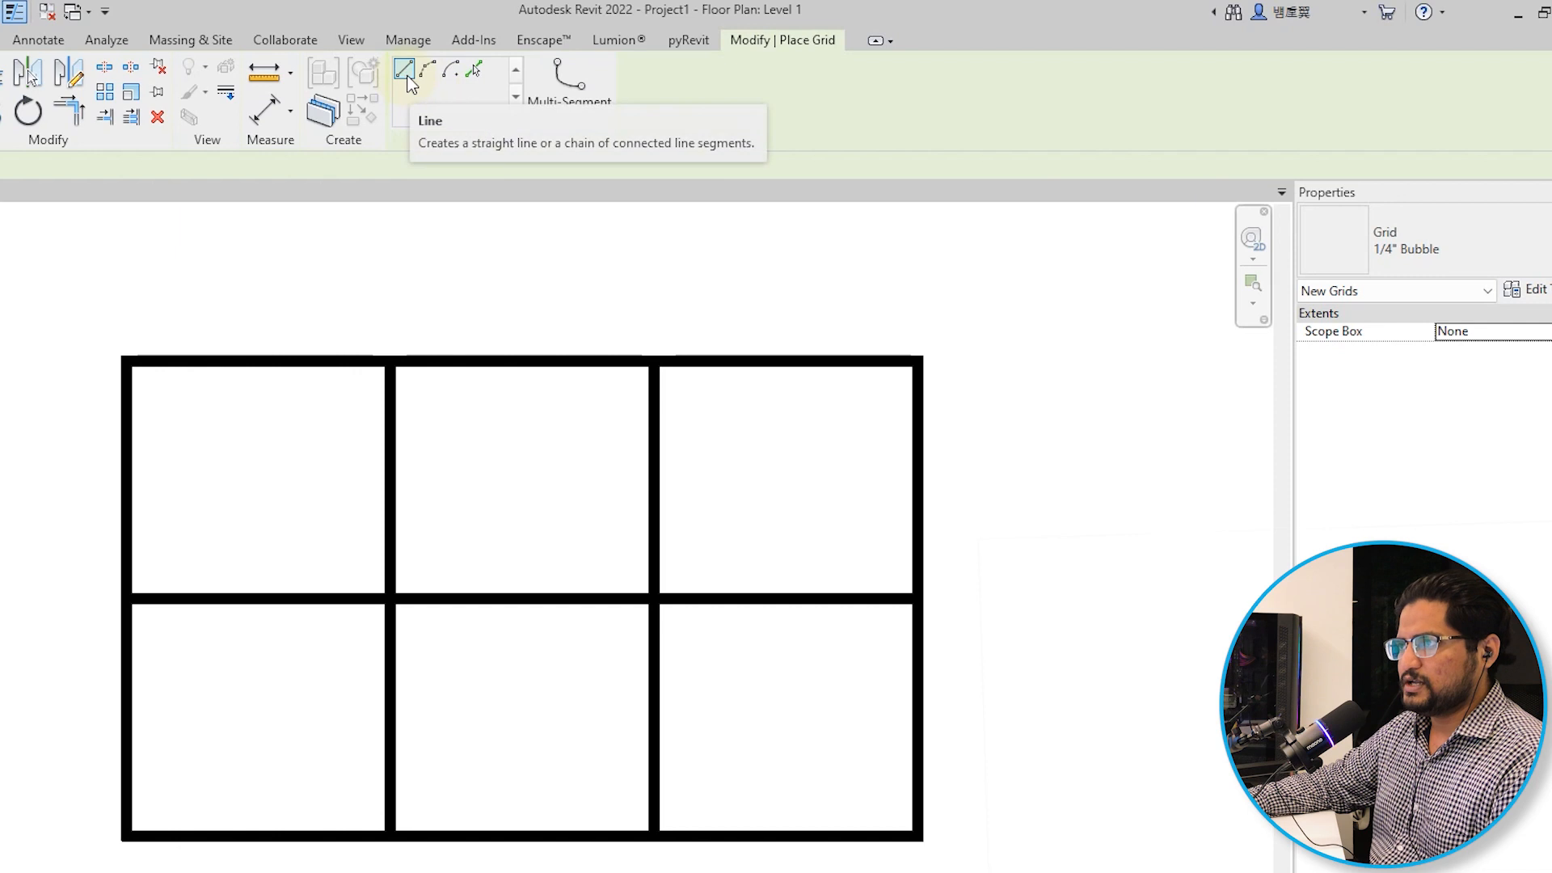
pyautogui.click(473, 72)
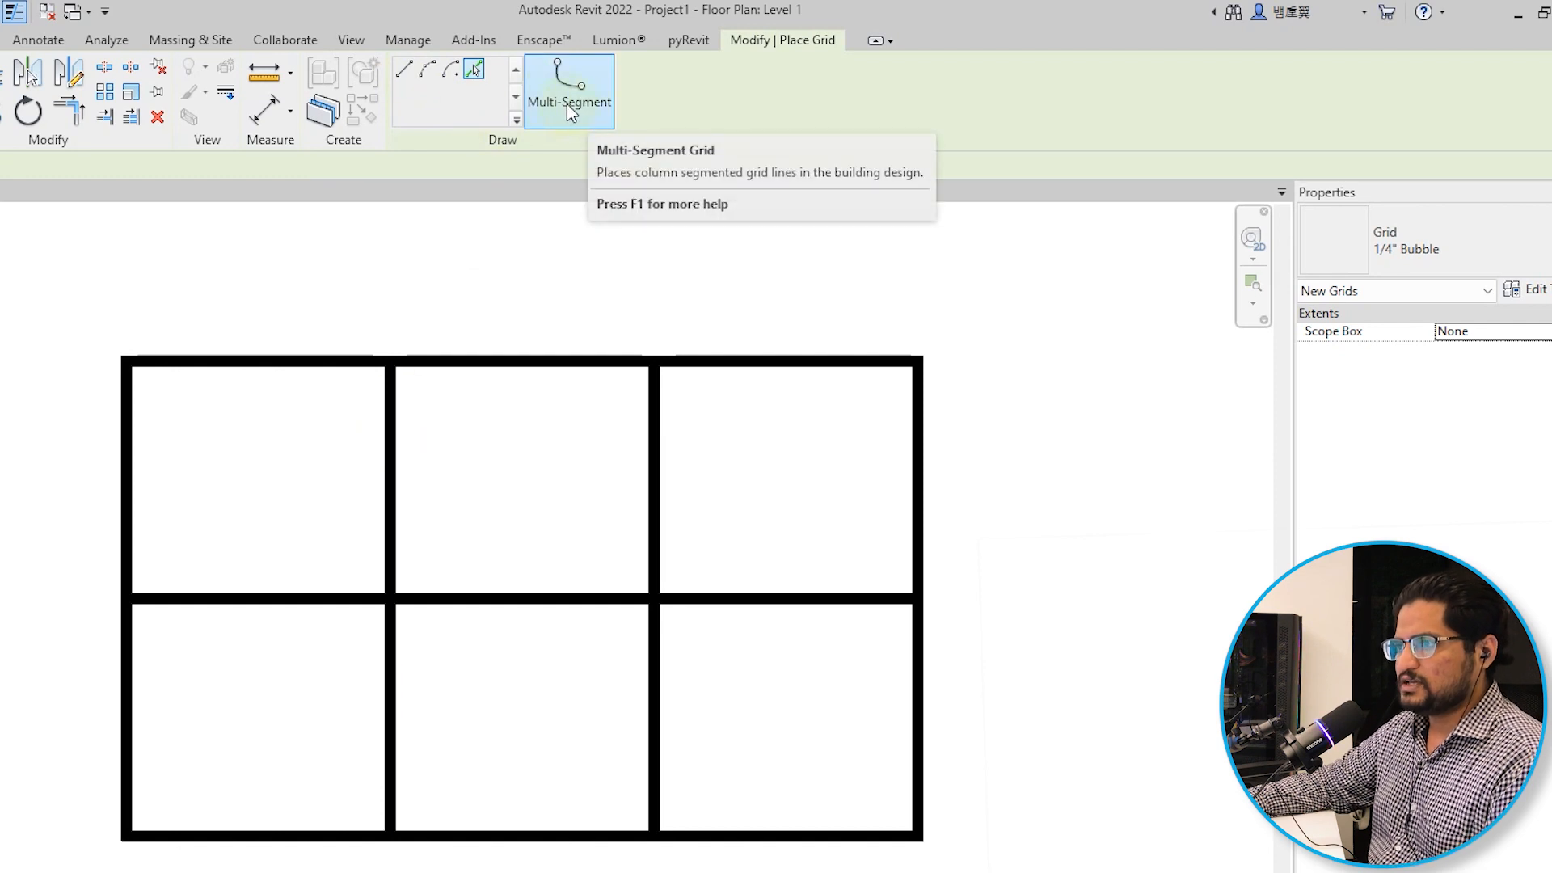
pyautogui.click(407, 78)
pyautogui.scroll(3, 207, 790)
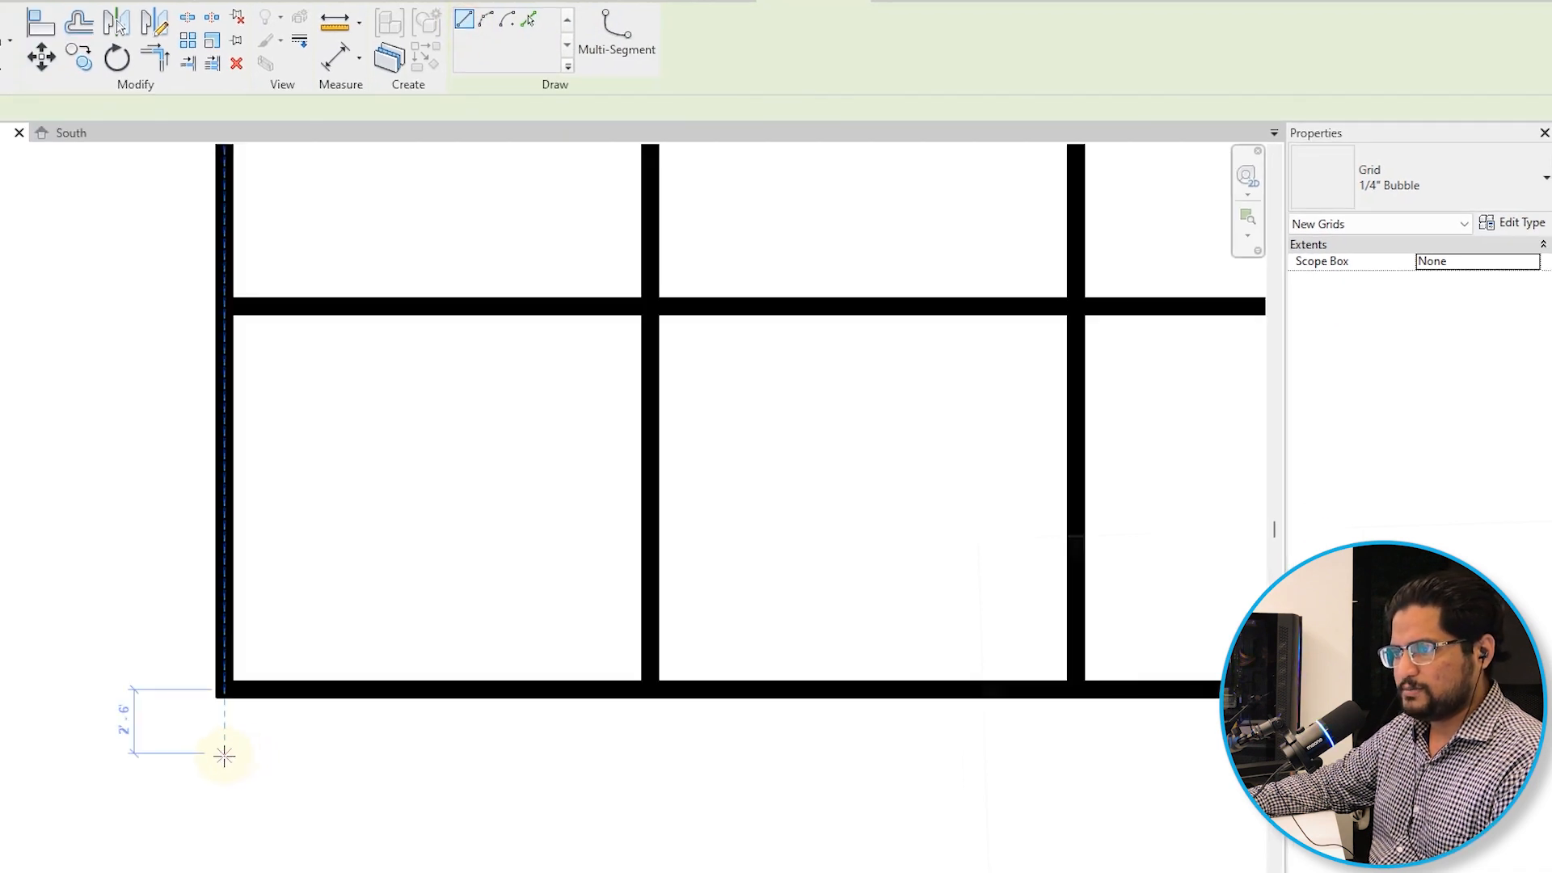
pyautogui.click(223, 757)
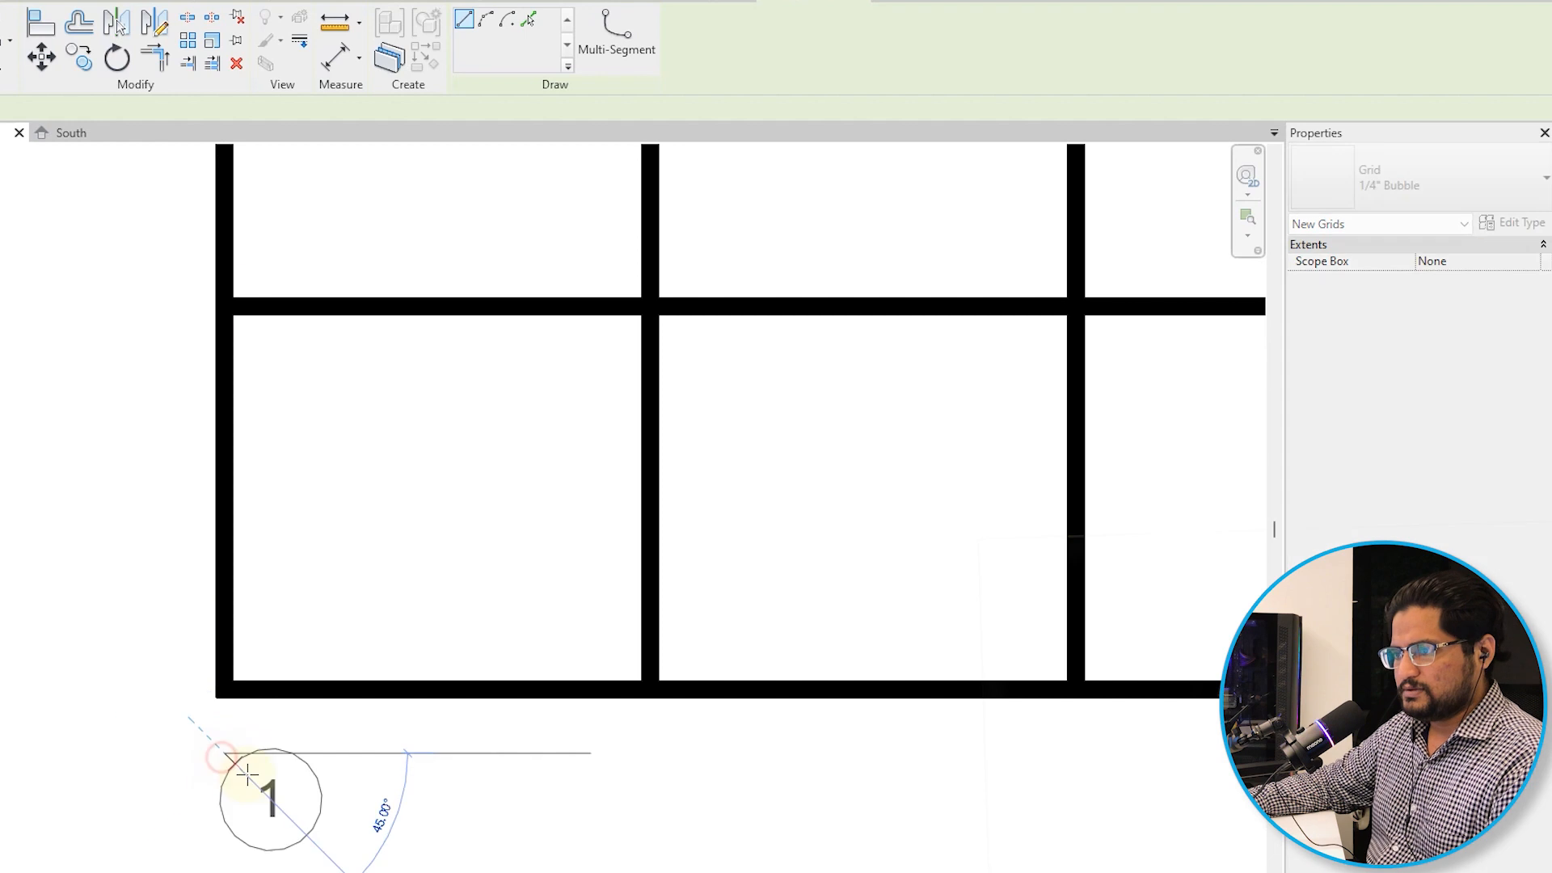
pyautogui.scroll(-2, 221, 755)
pyautogui.moveTo(315, 412); pyautogui.dragTo(349, 561, button='middle')
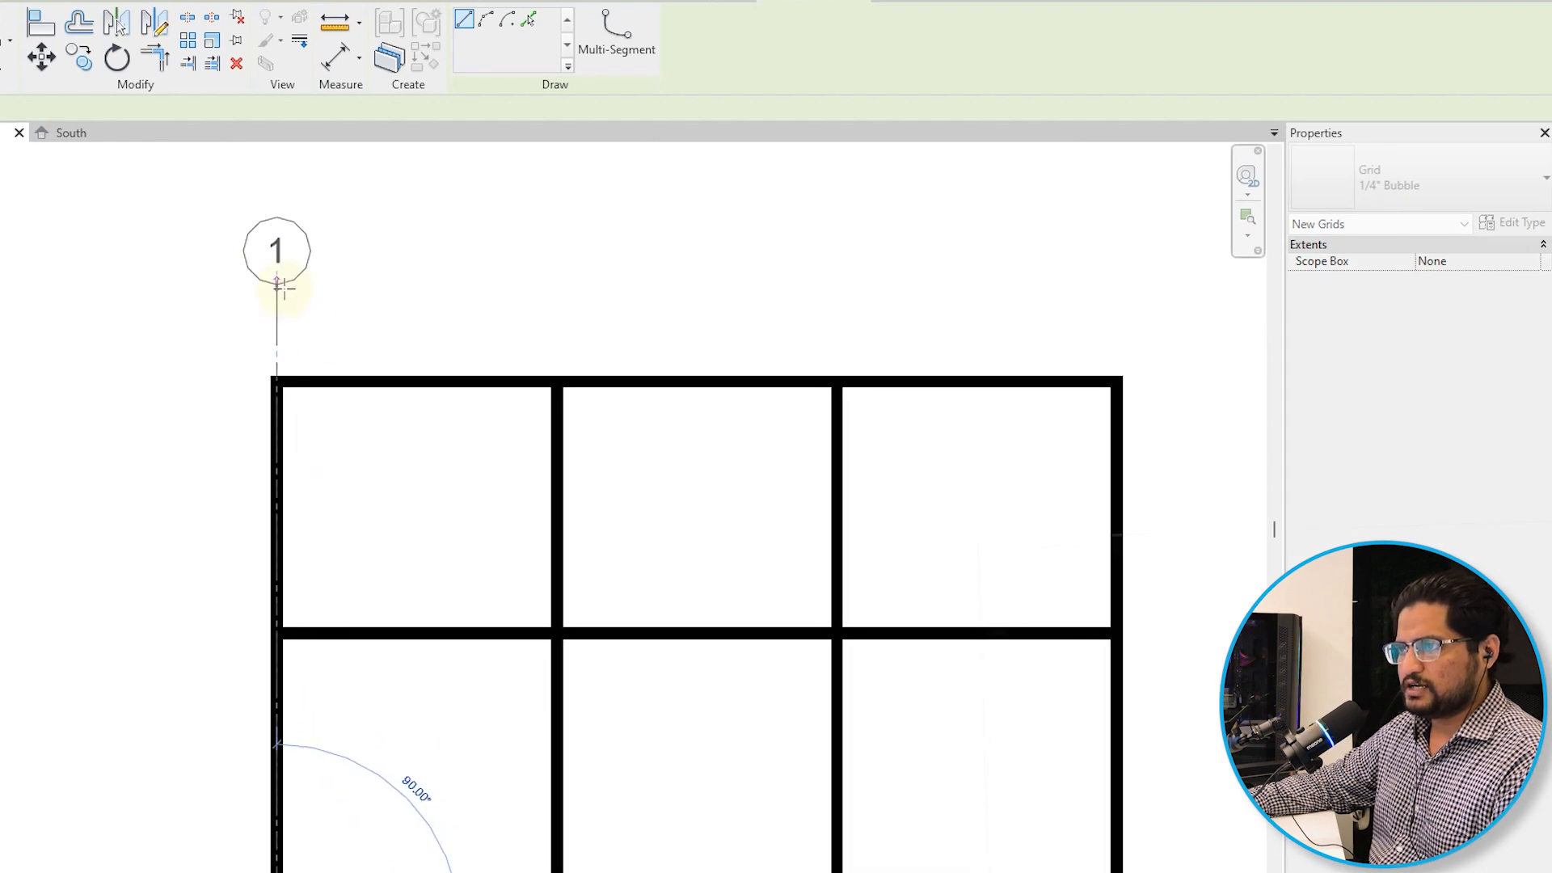
pyautogui.click(278, 300)
pyautogui.scroll(-3, 432, 226)
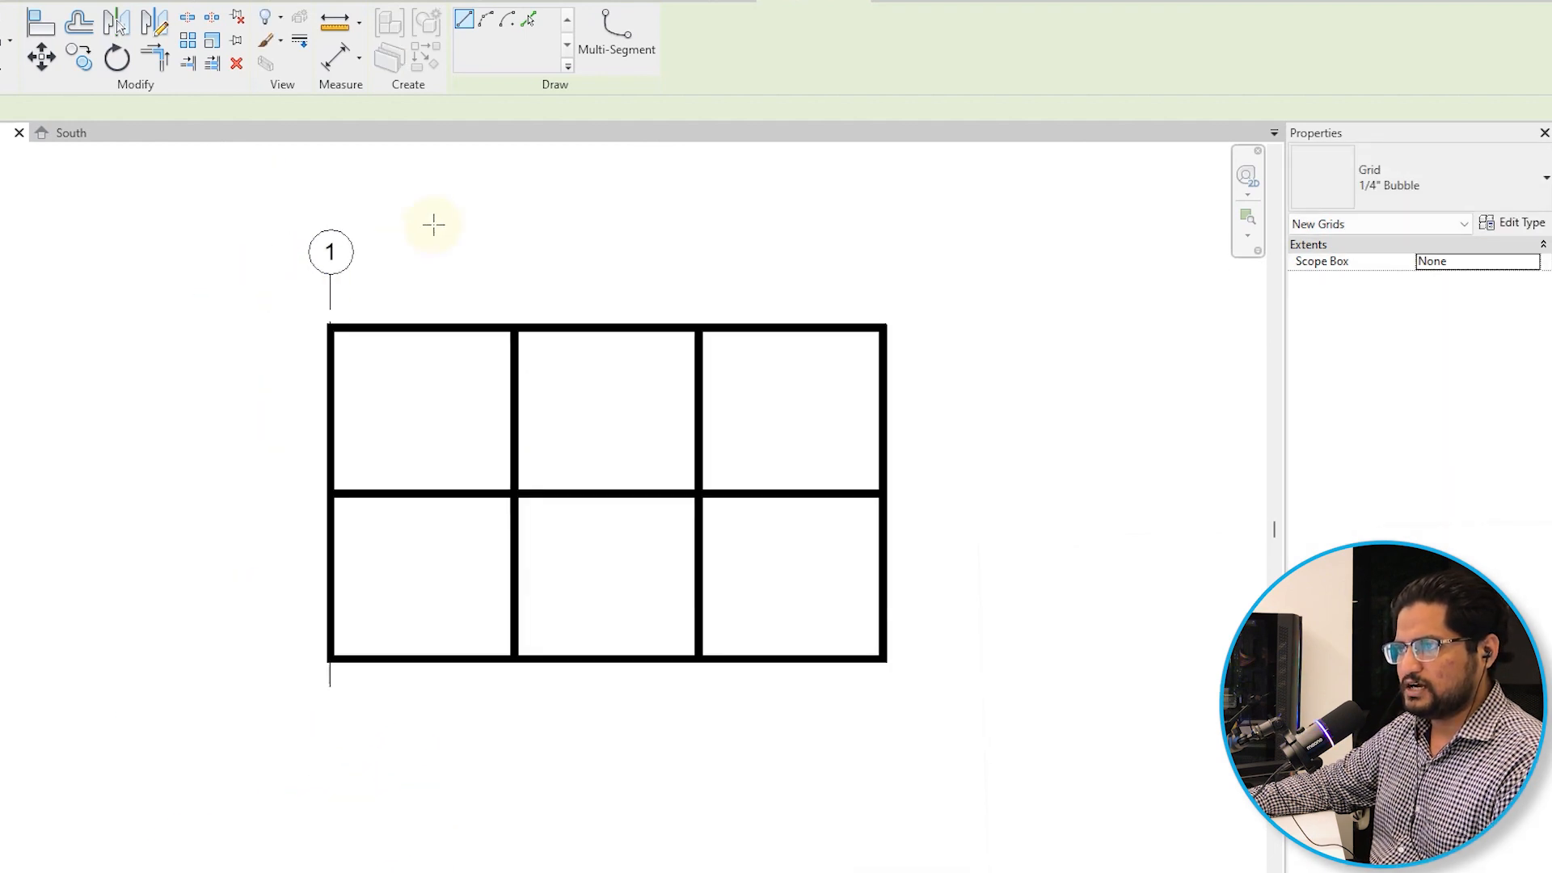
pyautogui.press('Escape')
pyautogui.press('Escape')
# Extend both ends of grid 1 slightly farther beyond the upper and lower walls.
pyautogui.click(329, 305)
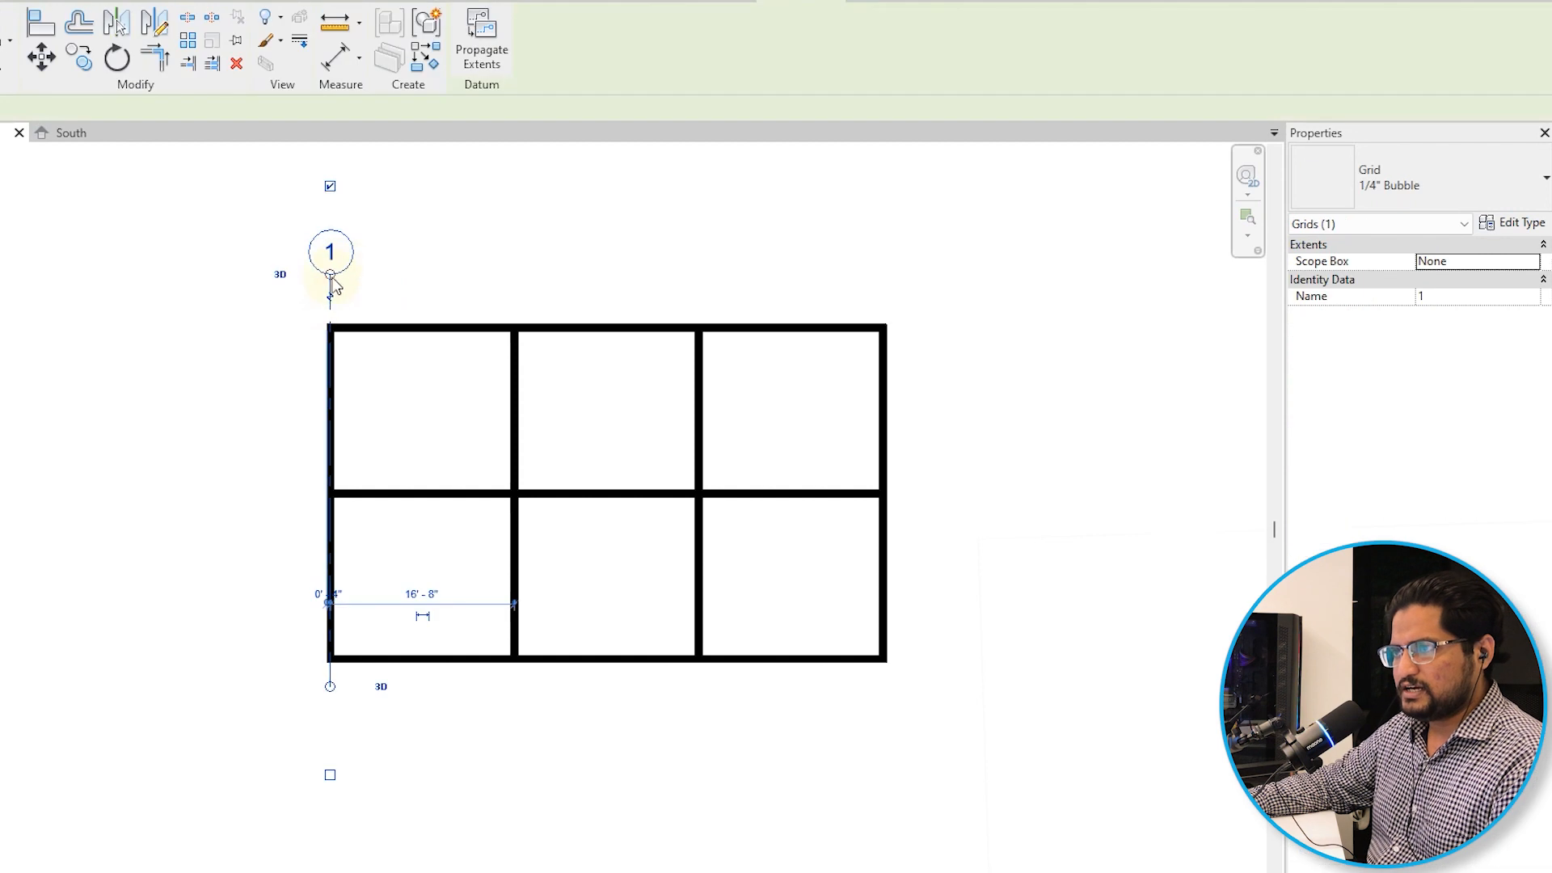
pyautogui.moveTo(330, 275); pyautogui.dragTo(330, 257)
pyautogui.moveTo(329, 688); pyautogui.dragTo(330, 713)
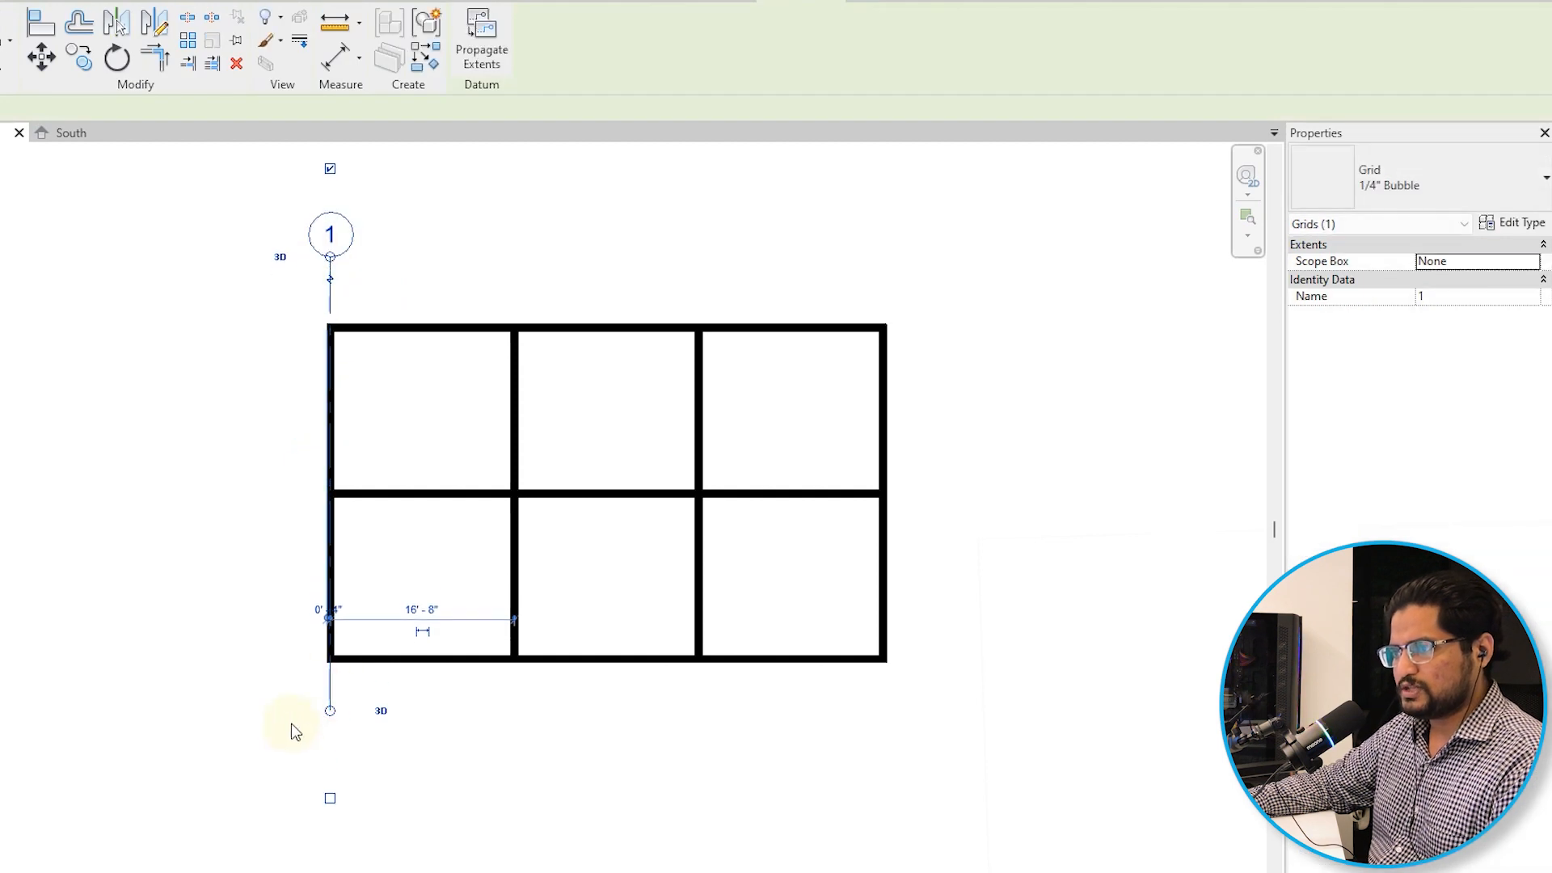
# Show the bubble at the lower end of grid 1 and hide it again.
pyautogui.click(332, 799)
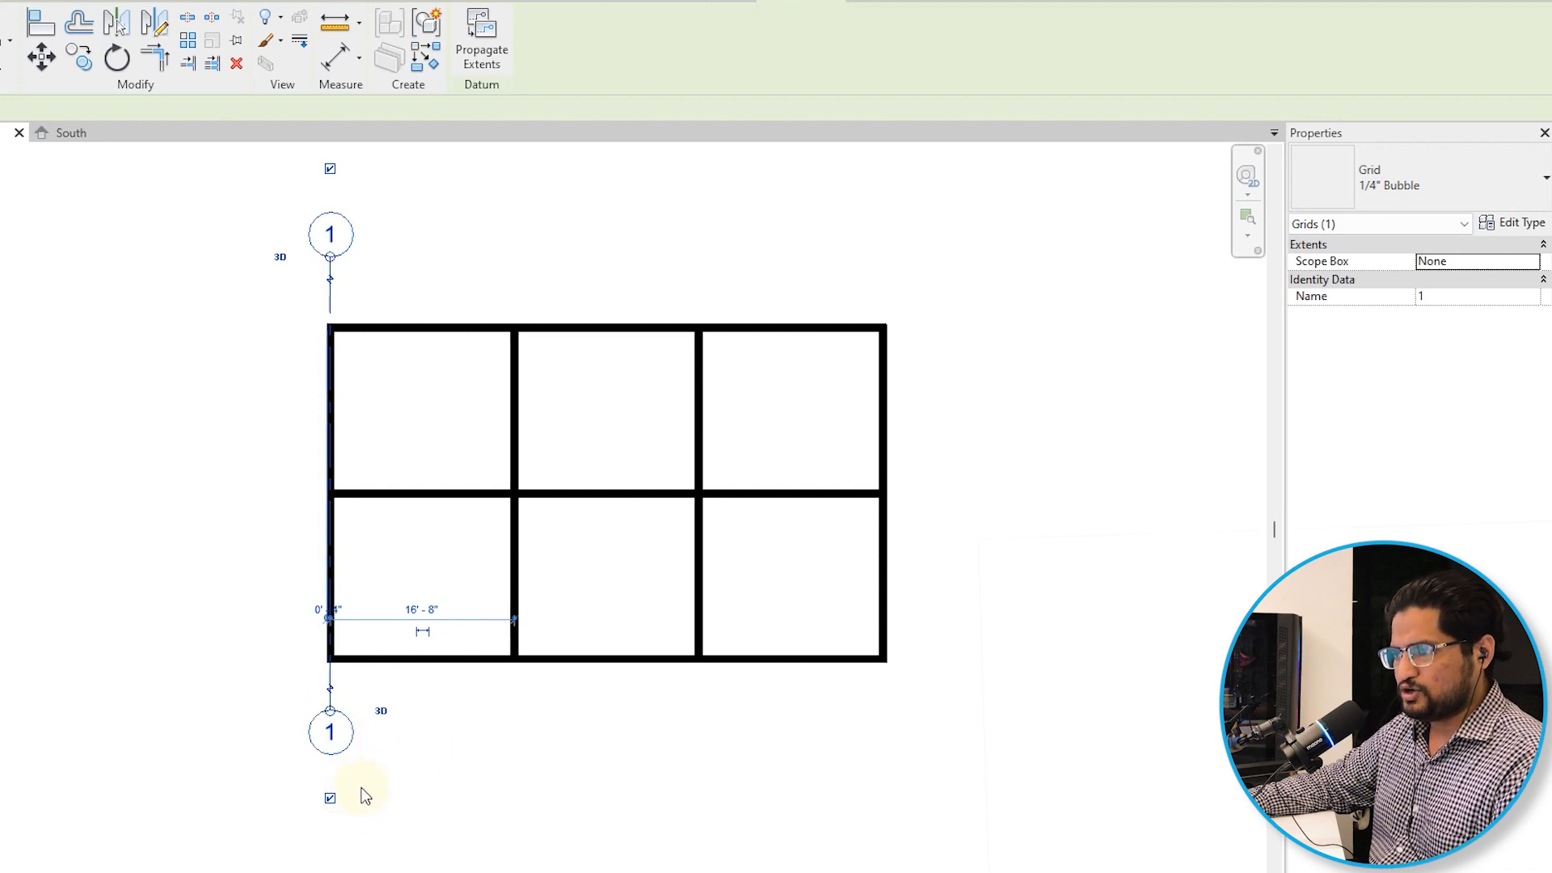
pyautogui.moveTo(335, 265); pyautogui.dragTo(340, 314, button='middle')
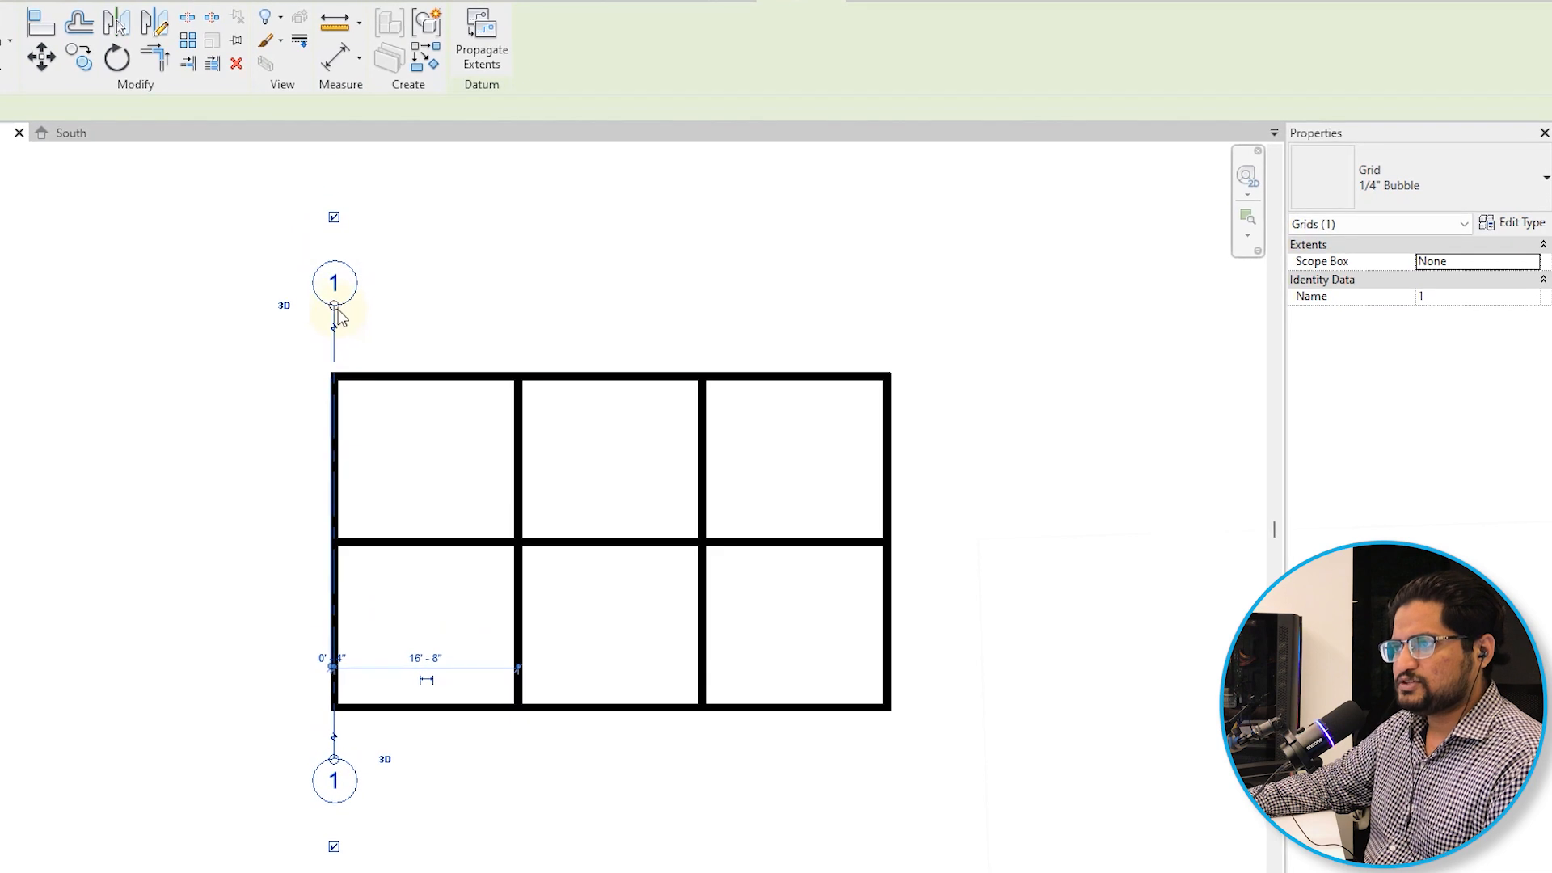
pyautogui.moveTo(332, 305); pyautogui.dragTo(366, 321)
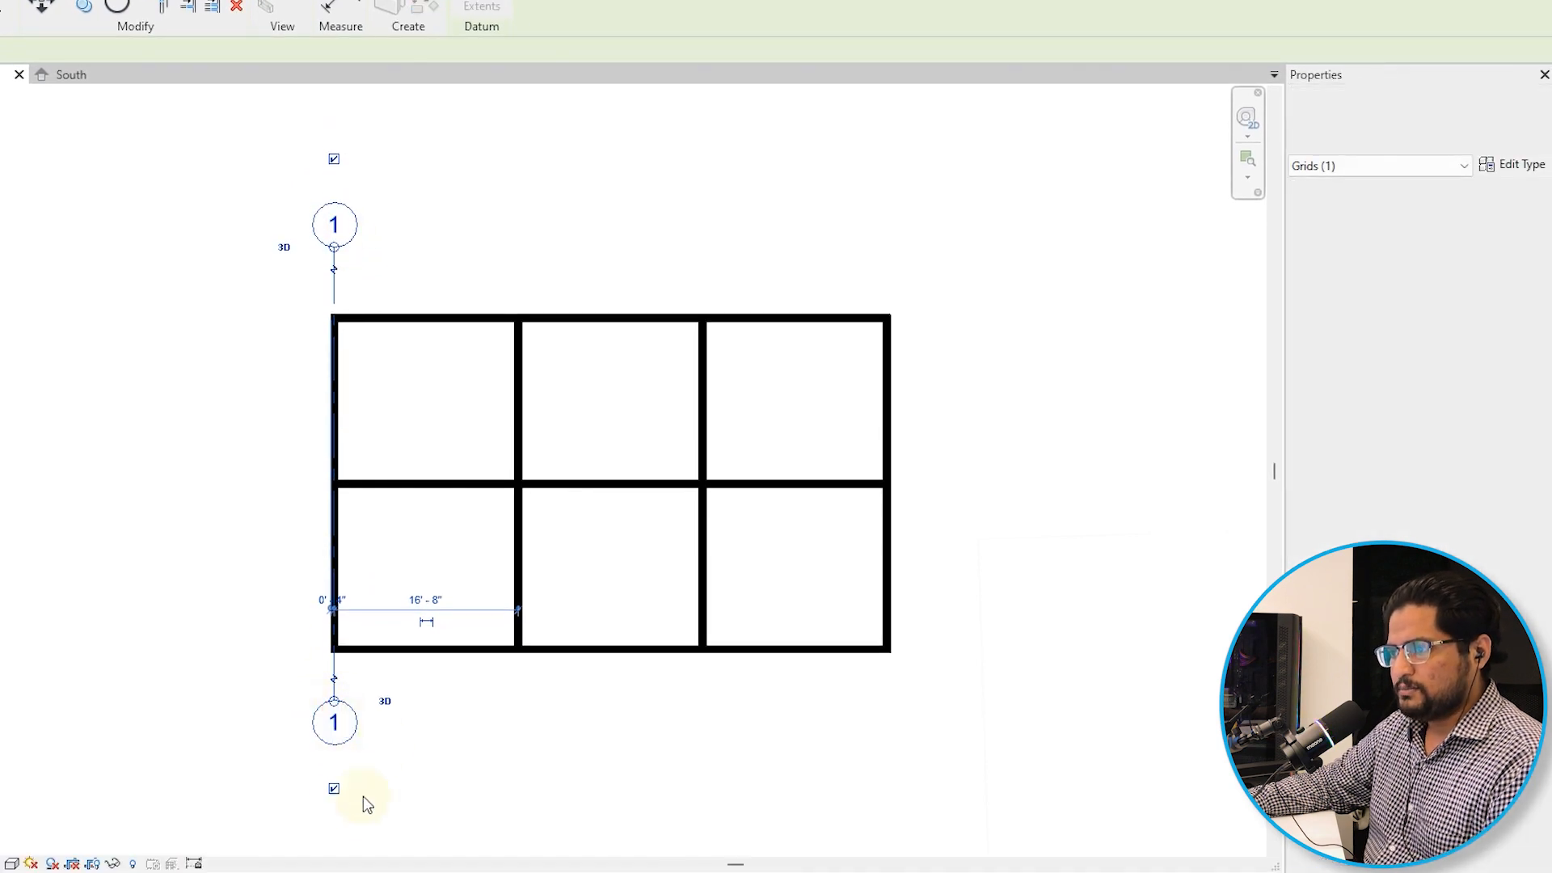
pyautogui.click(334, 788)
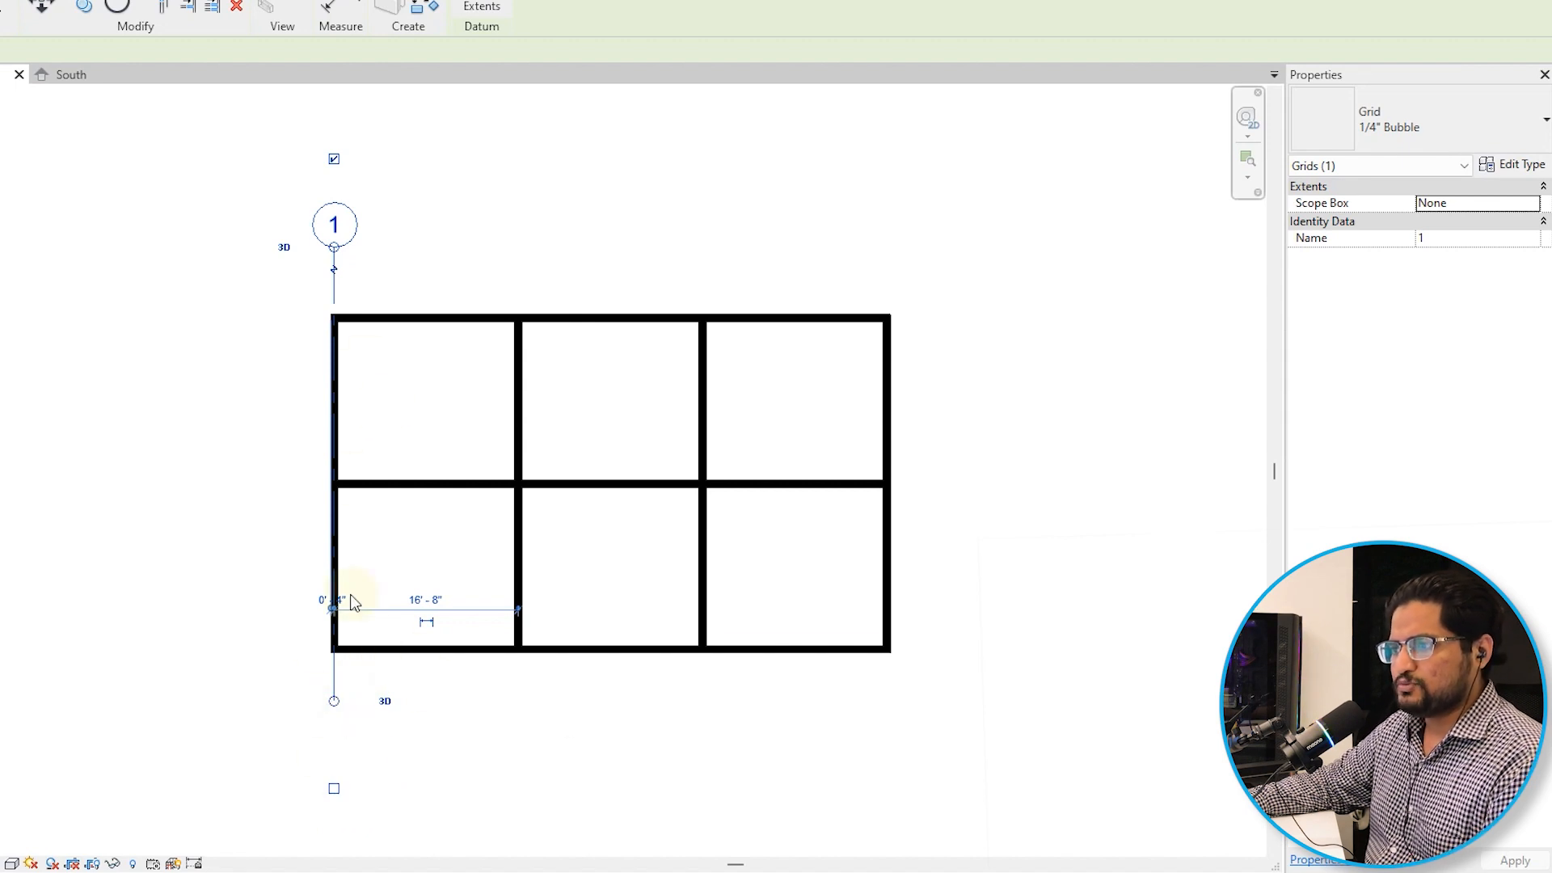
pyautogui.press('Escape')
# Draw a second vertical grid line along the second vertical wall's centreline, aligned with both ends of grid 1.
pyautogui.scroll(1, 353, 299)
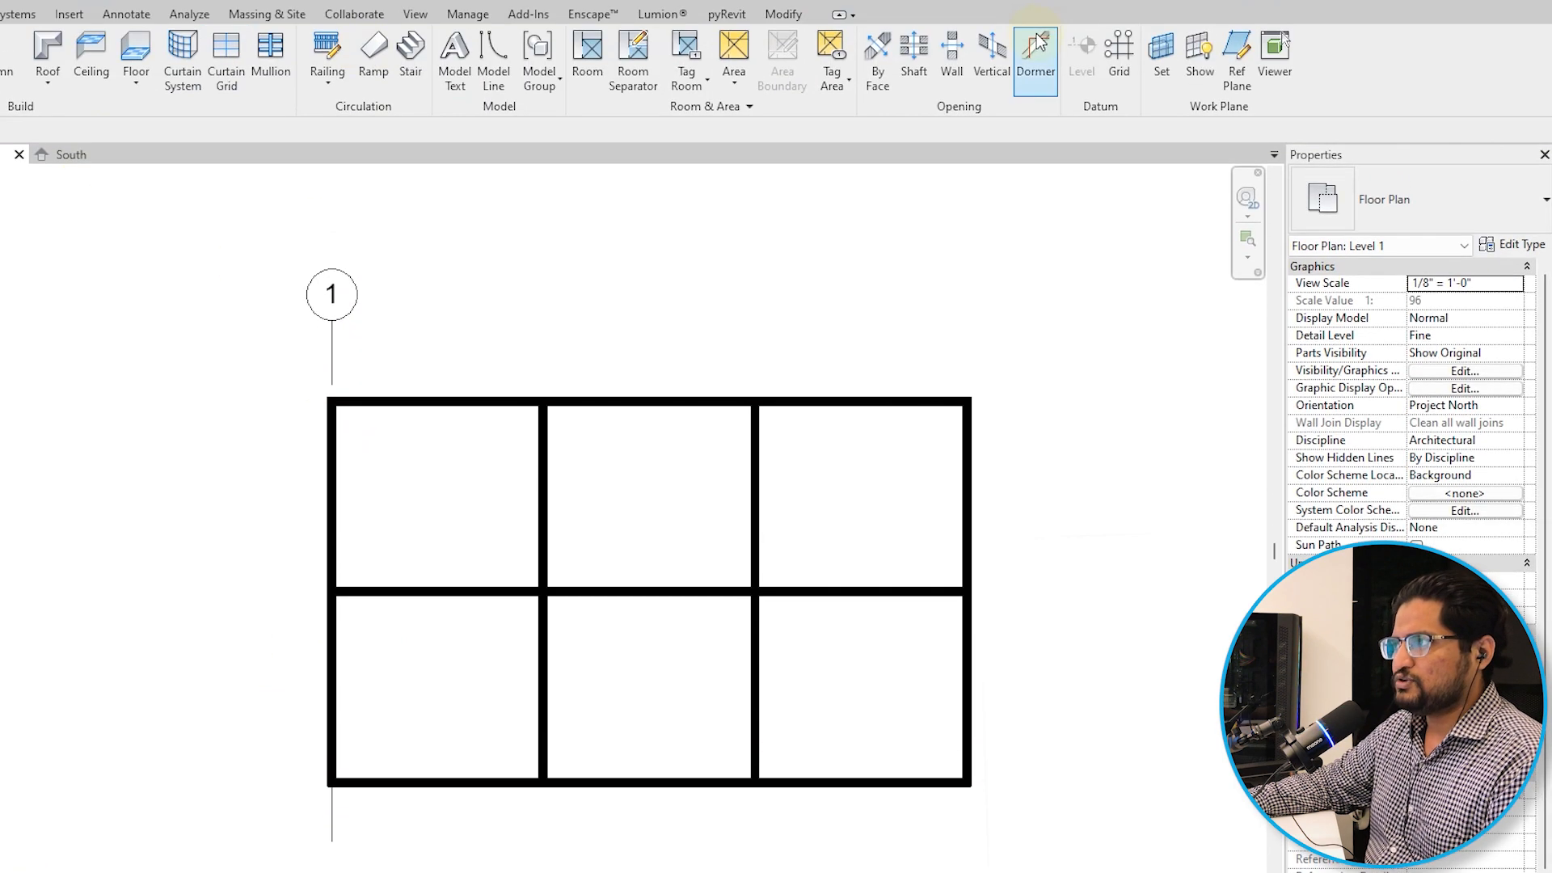
pyautogui.click(1118, 50)
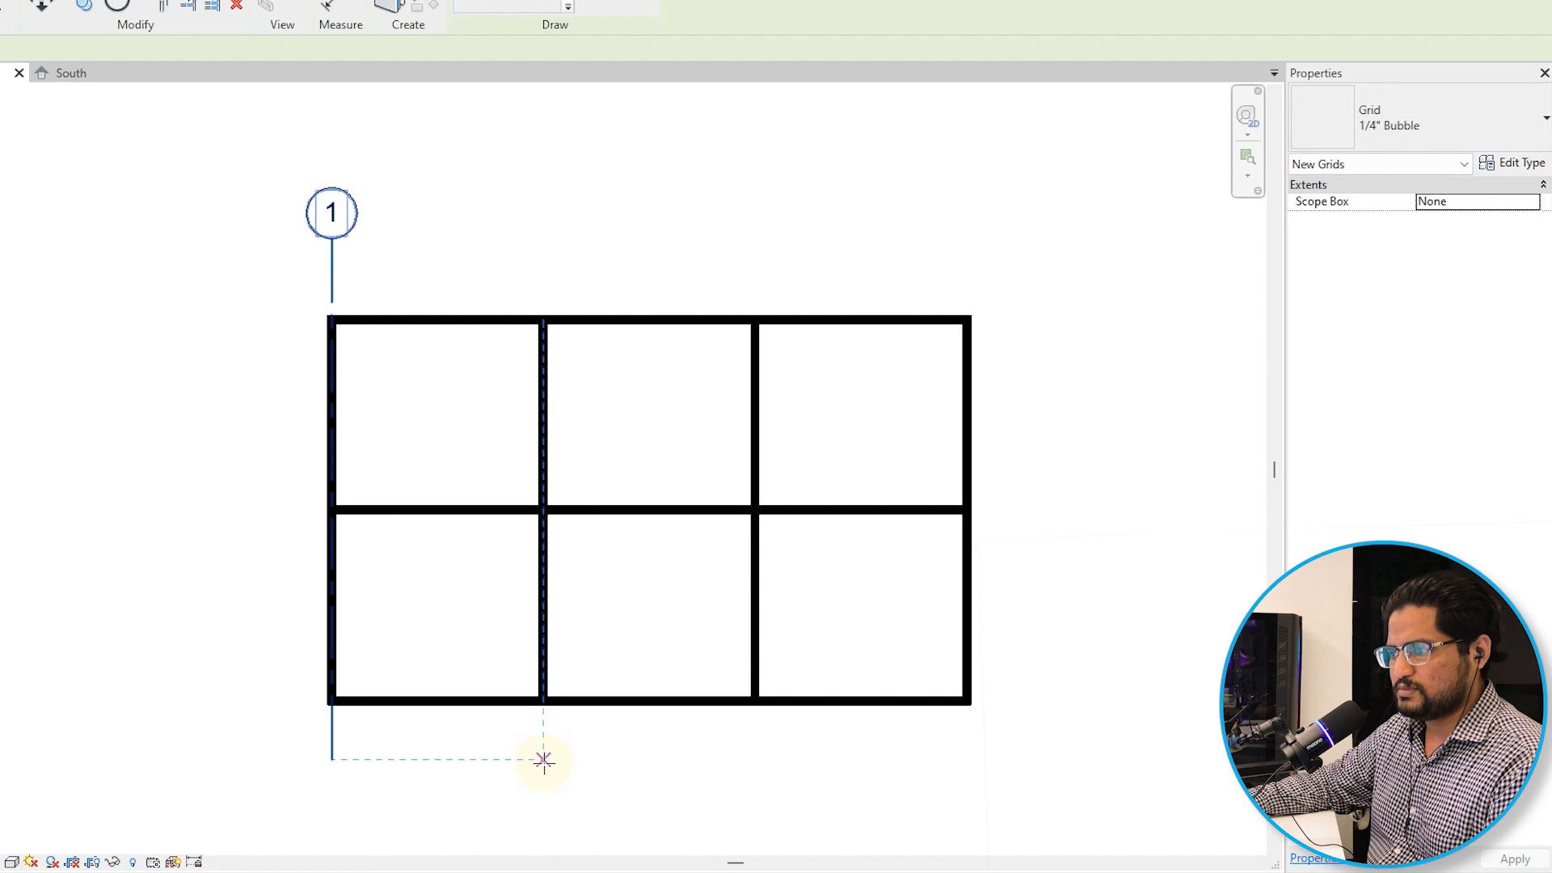
pyautogui.click(332, 761)
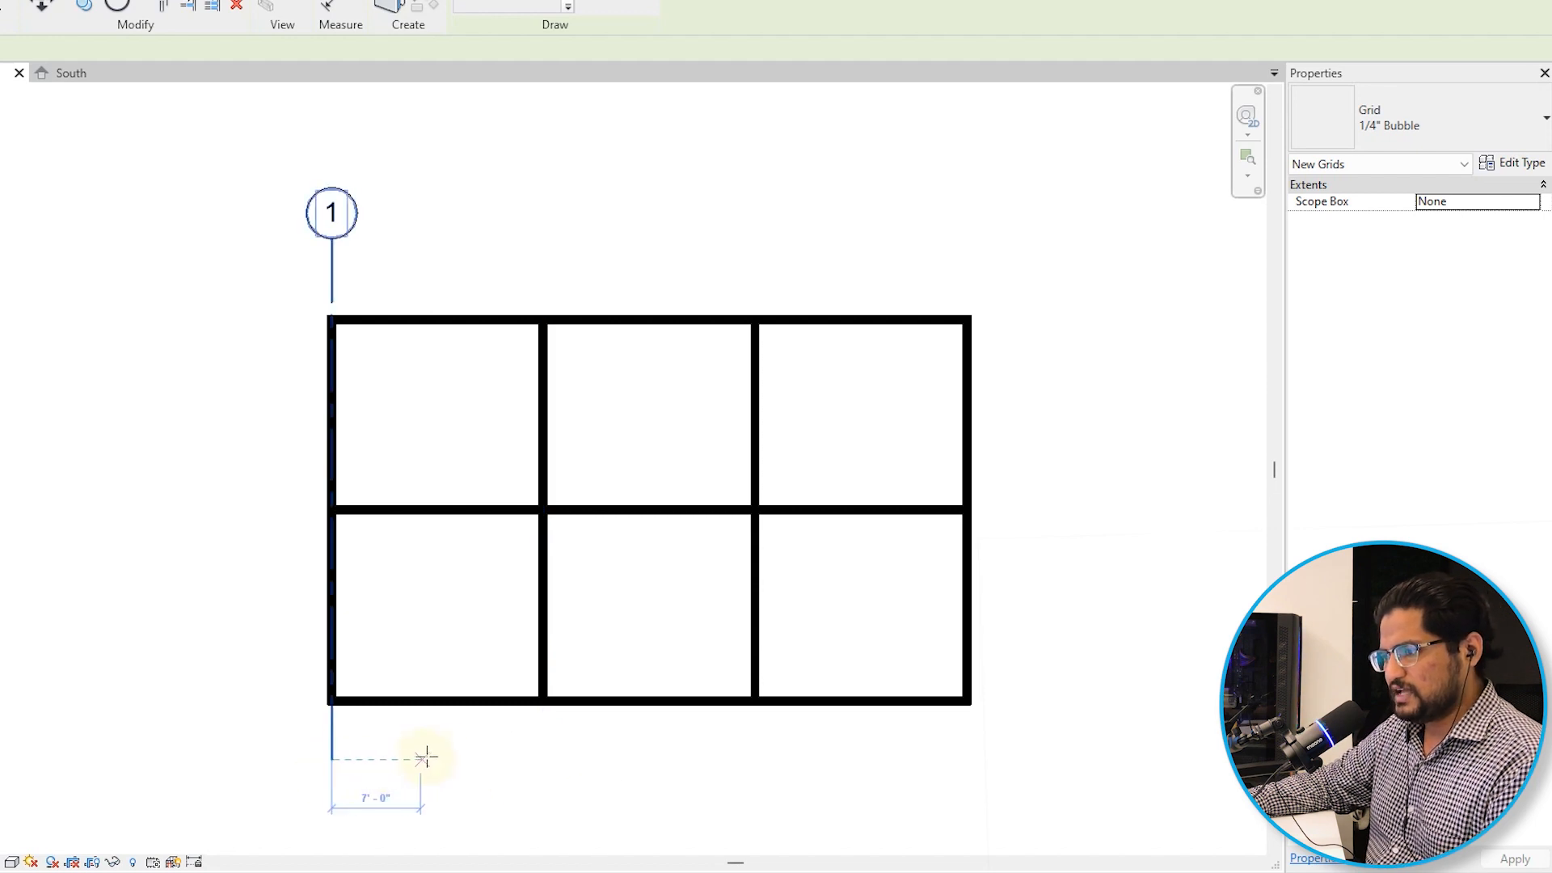
pyautogui.click(542, 756)
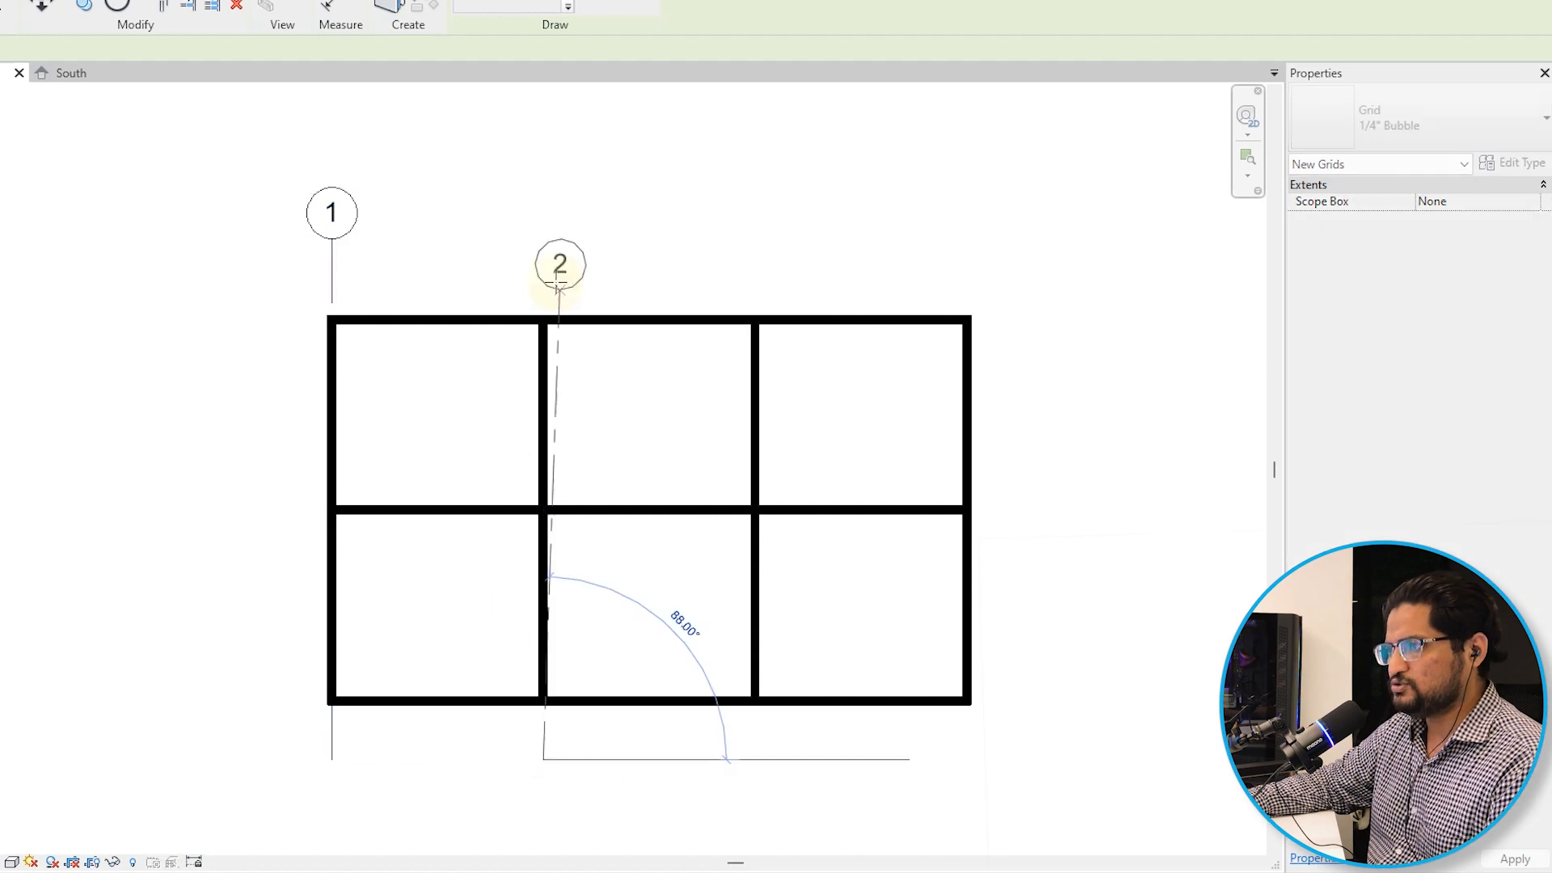
pyautogui.click(543, 238)
pyautogui.press('Escape')
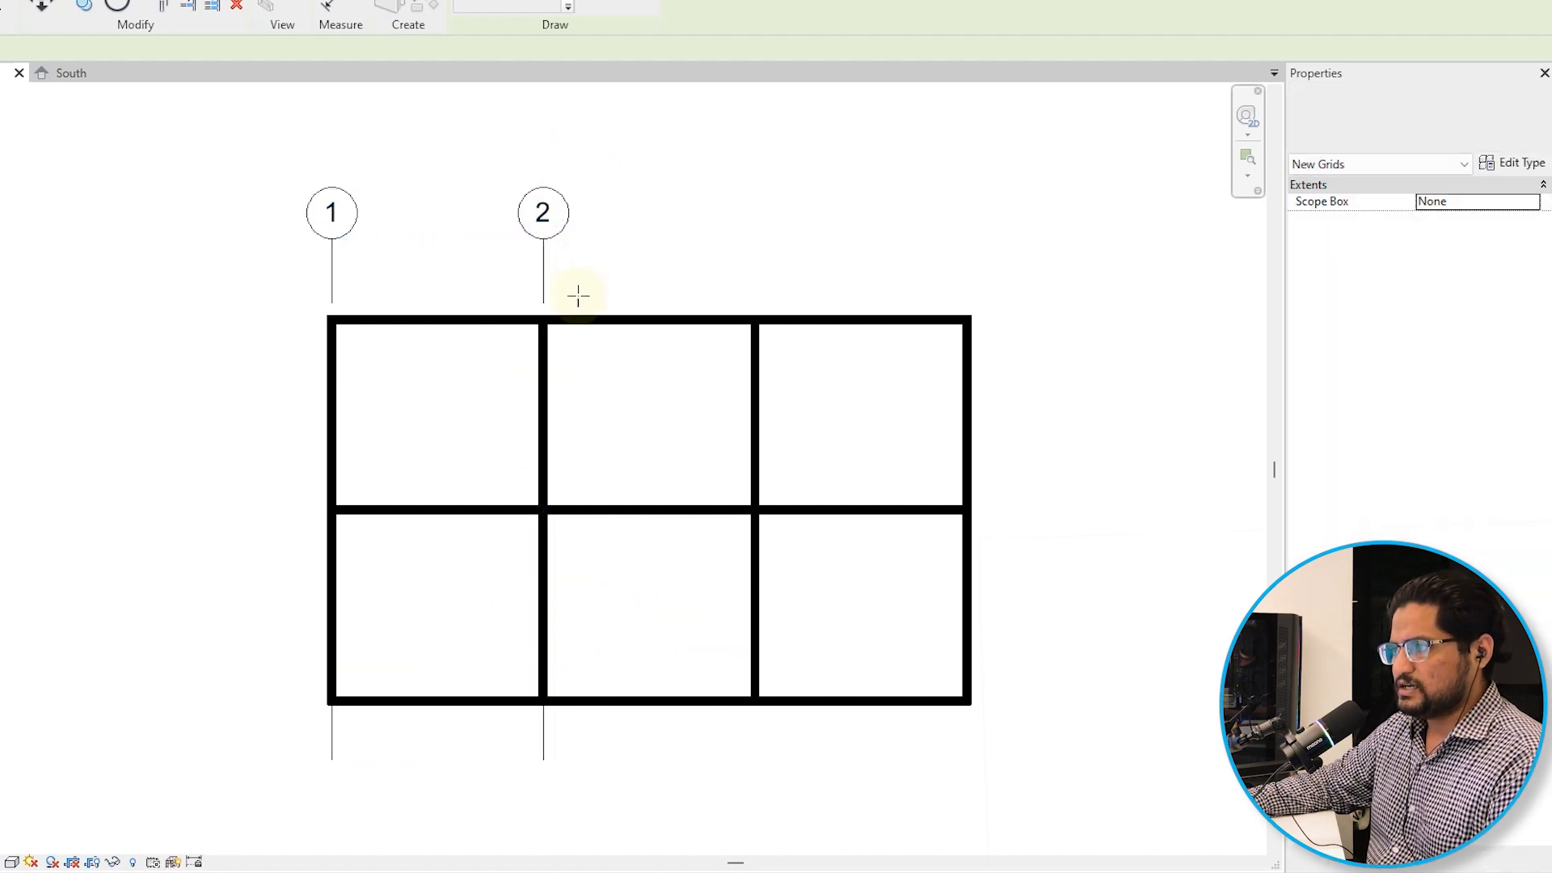
pyautogui.press('Escape')
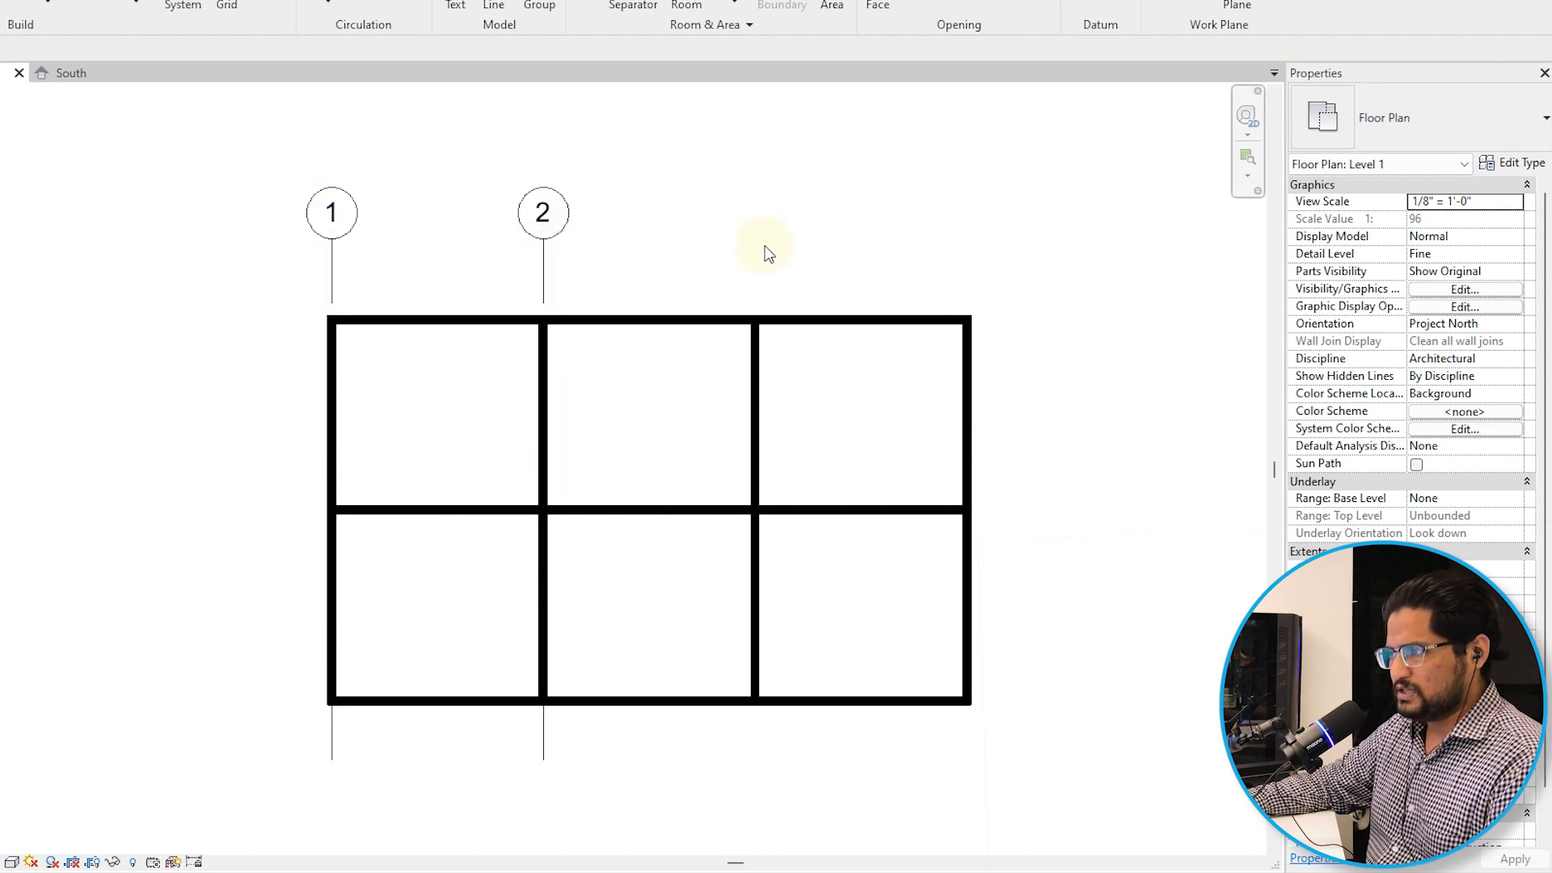
# Copy grid 2 onto the centreline of the third vertical wall.
pyautogui.click(544, 284)
pyautogui.press('c')
pyautogui.press('o')
pyautogui.scroll(3, 567, 433)
pyautogui.click(509, 396)
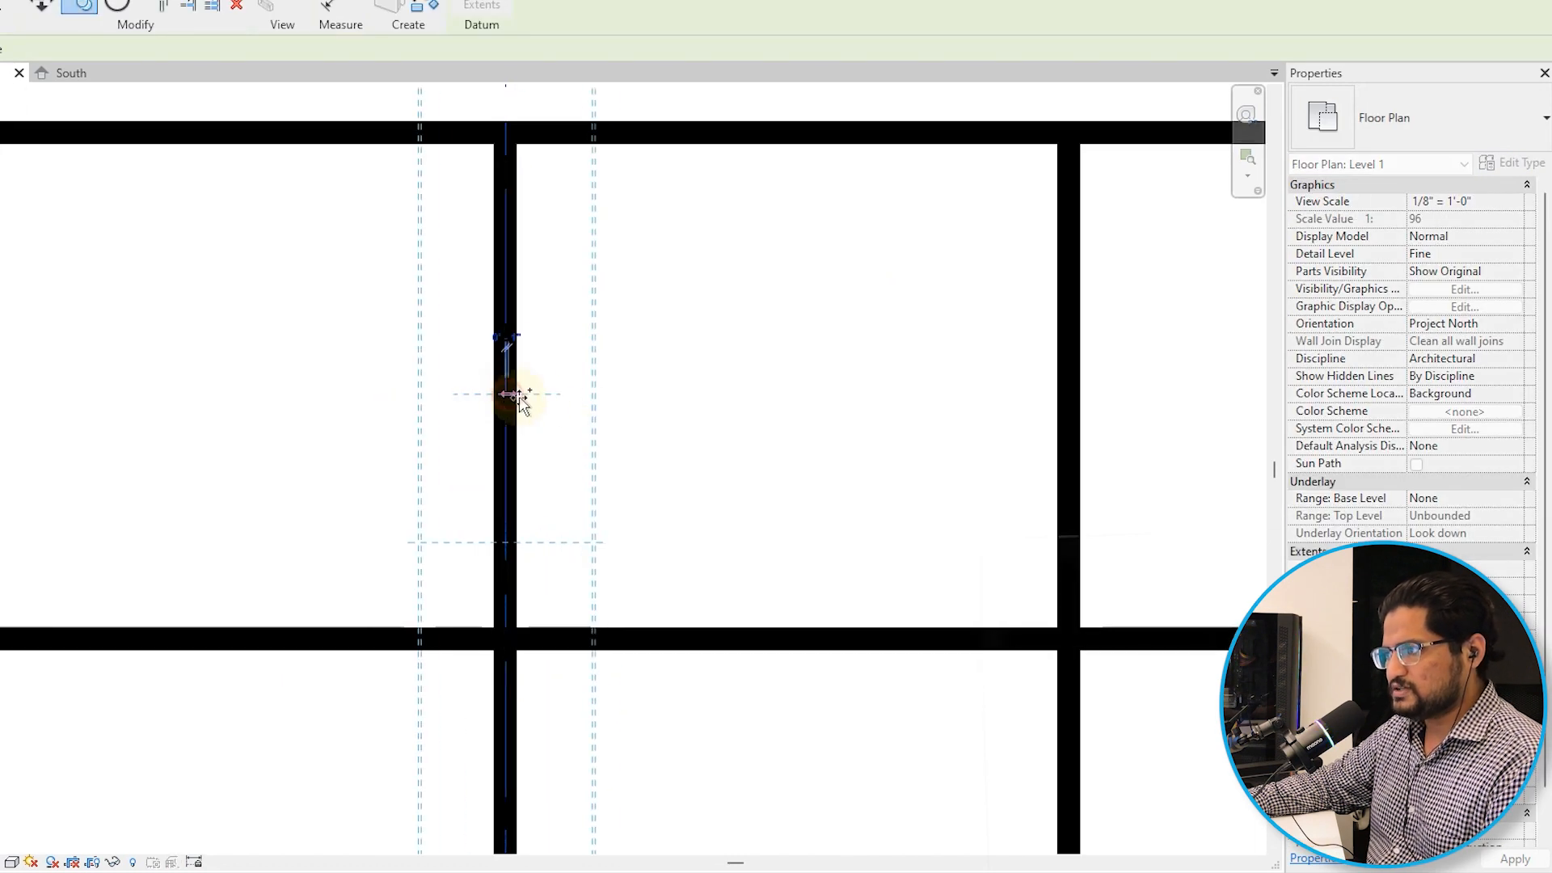
pyautogui.scroll(-1, 512, 398)
pyautogui.click(1005, 405)
pyautogui.scroll(-2, 1005, 404)
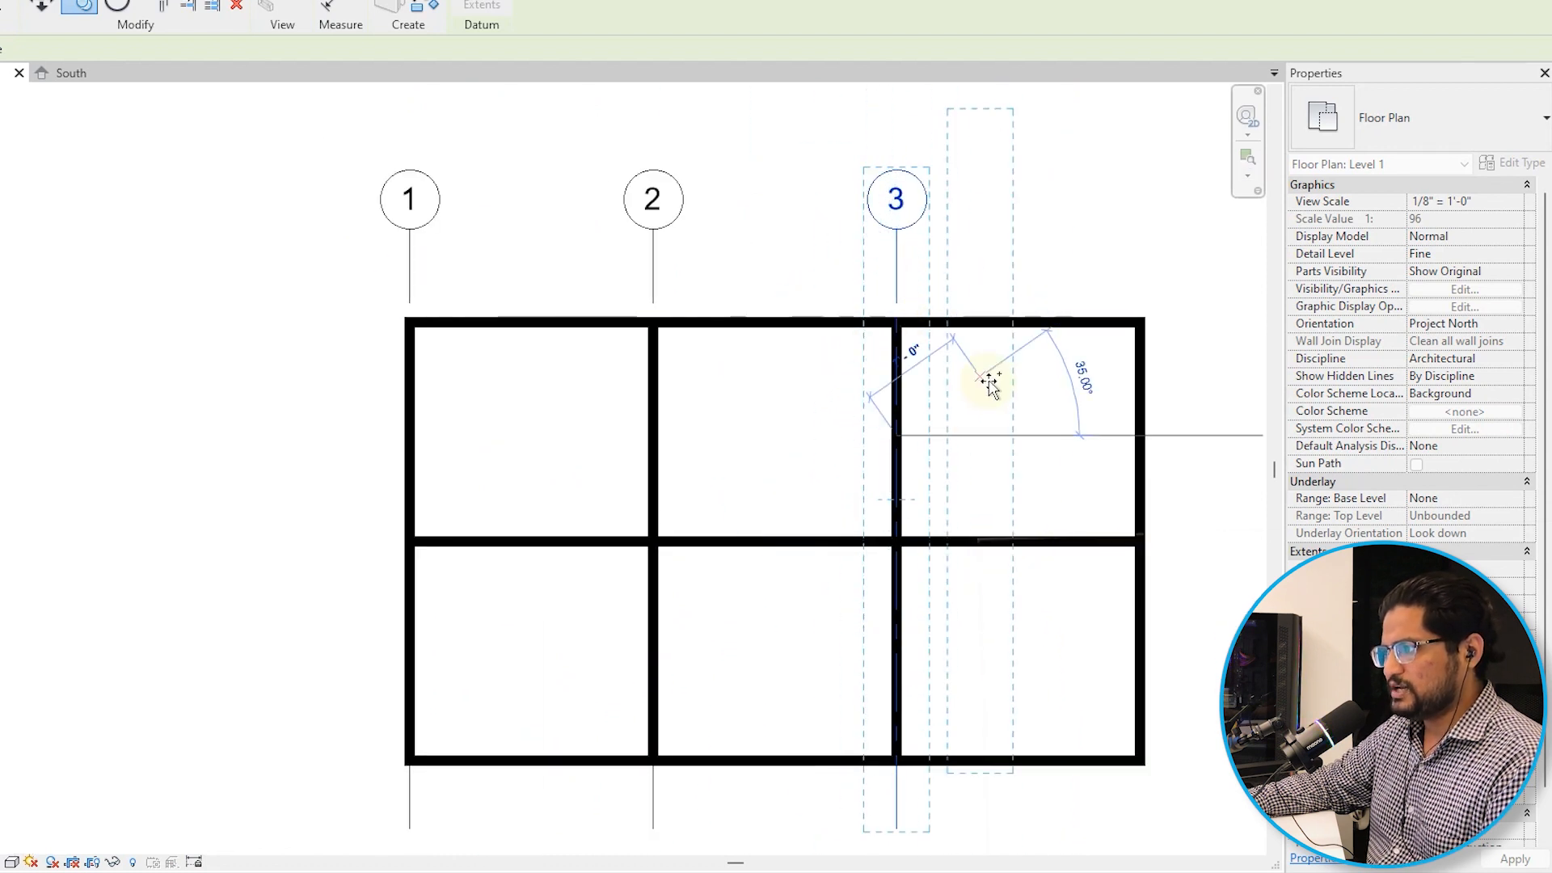
# Place another copy of the vertical grid on the rightmost wall's centreline and end the Copy command.
pyautogui.scroll(1, 1119, 426)
pyautogui.scroll(3, 1124, 426)
pyautogui.click(1156, 448)
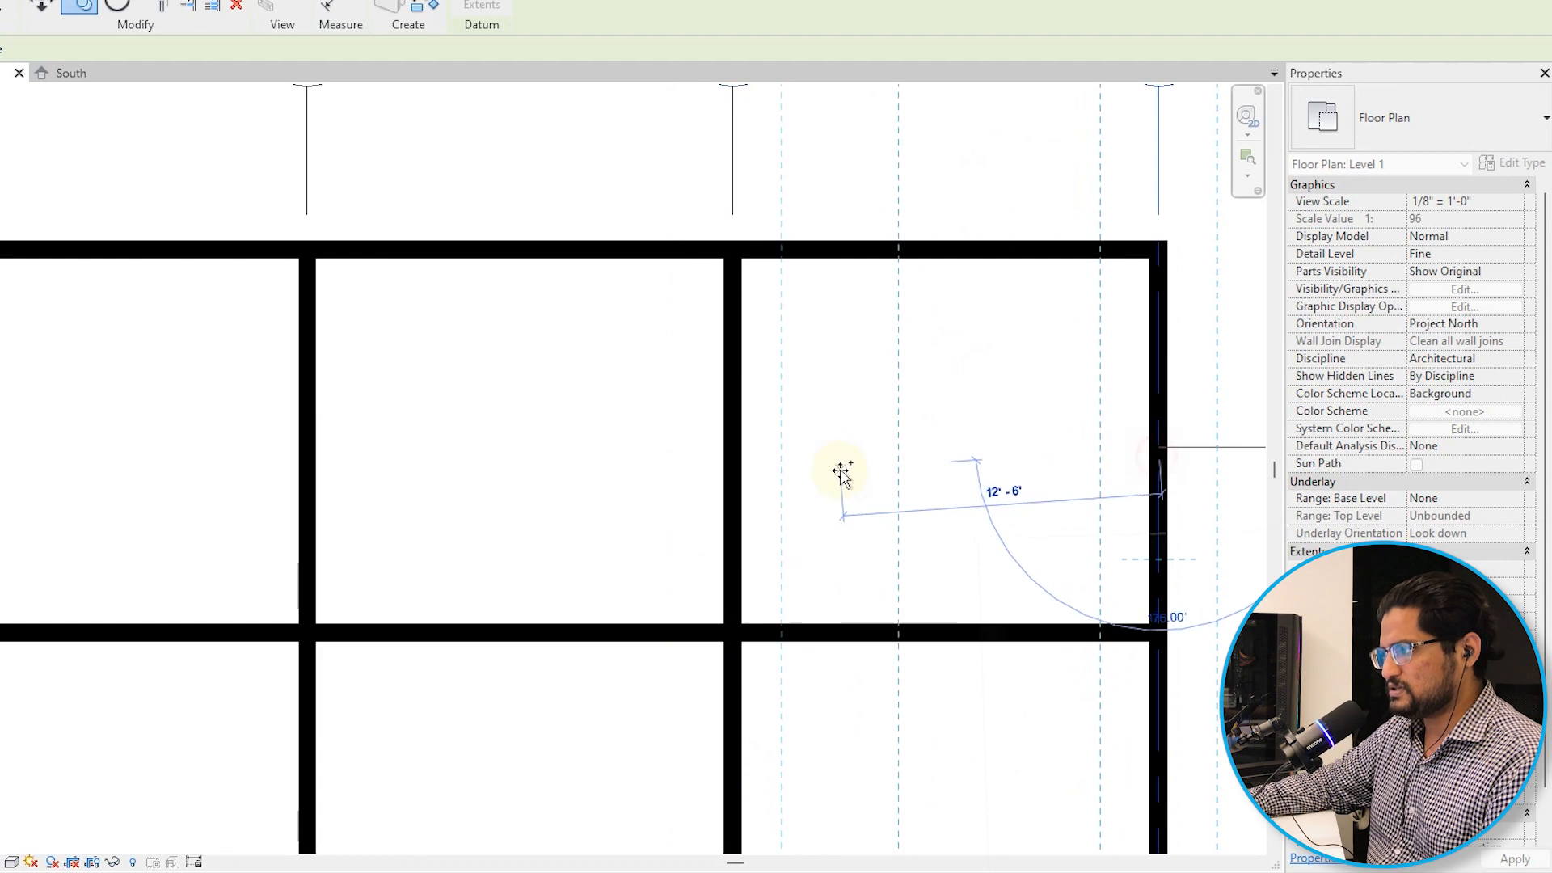
pyautogui.scroll(-5, 841, 468)
pyautogui.press('Escape')
pyautogui.press('Escape')
pyautogui.moveTo(1053, 385); pyautogui.dragTo(984, 362, button='middle')
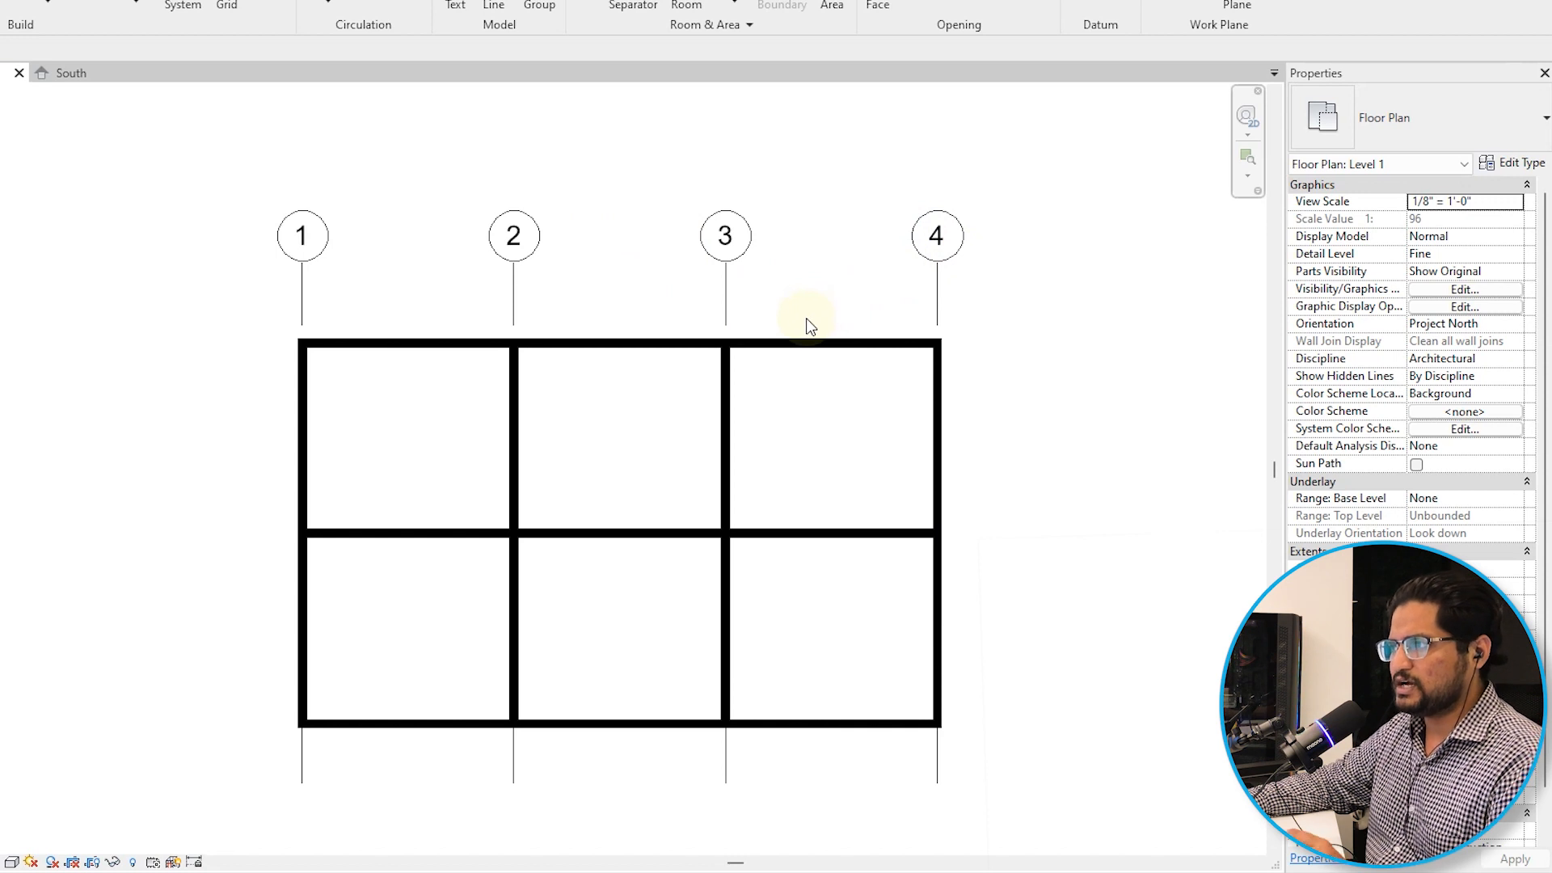
# Draw a horizontal grid line along the uppermost wall's centreline, from beyond its right end to beyond its left end.
pyautogui.click(1120, 1)
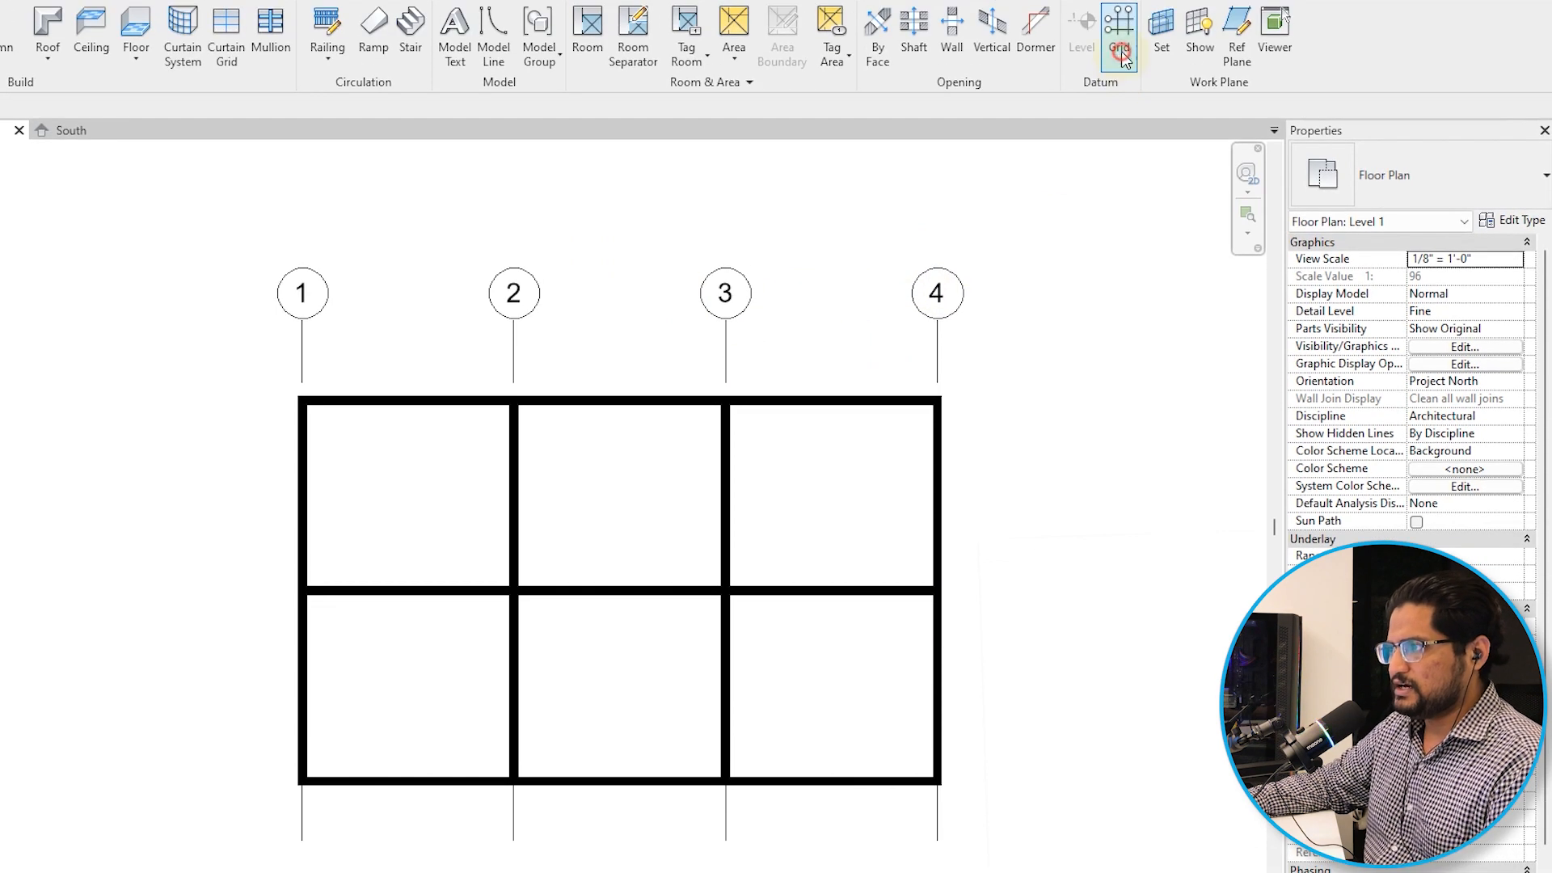
pyautogui.scroll(1, 972, 404)
pyautogui.click(976, 397)
pyautogui.scroll(-1, 972, 396)
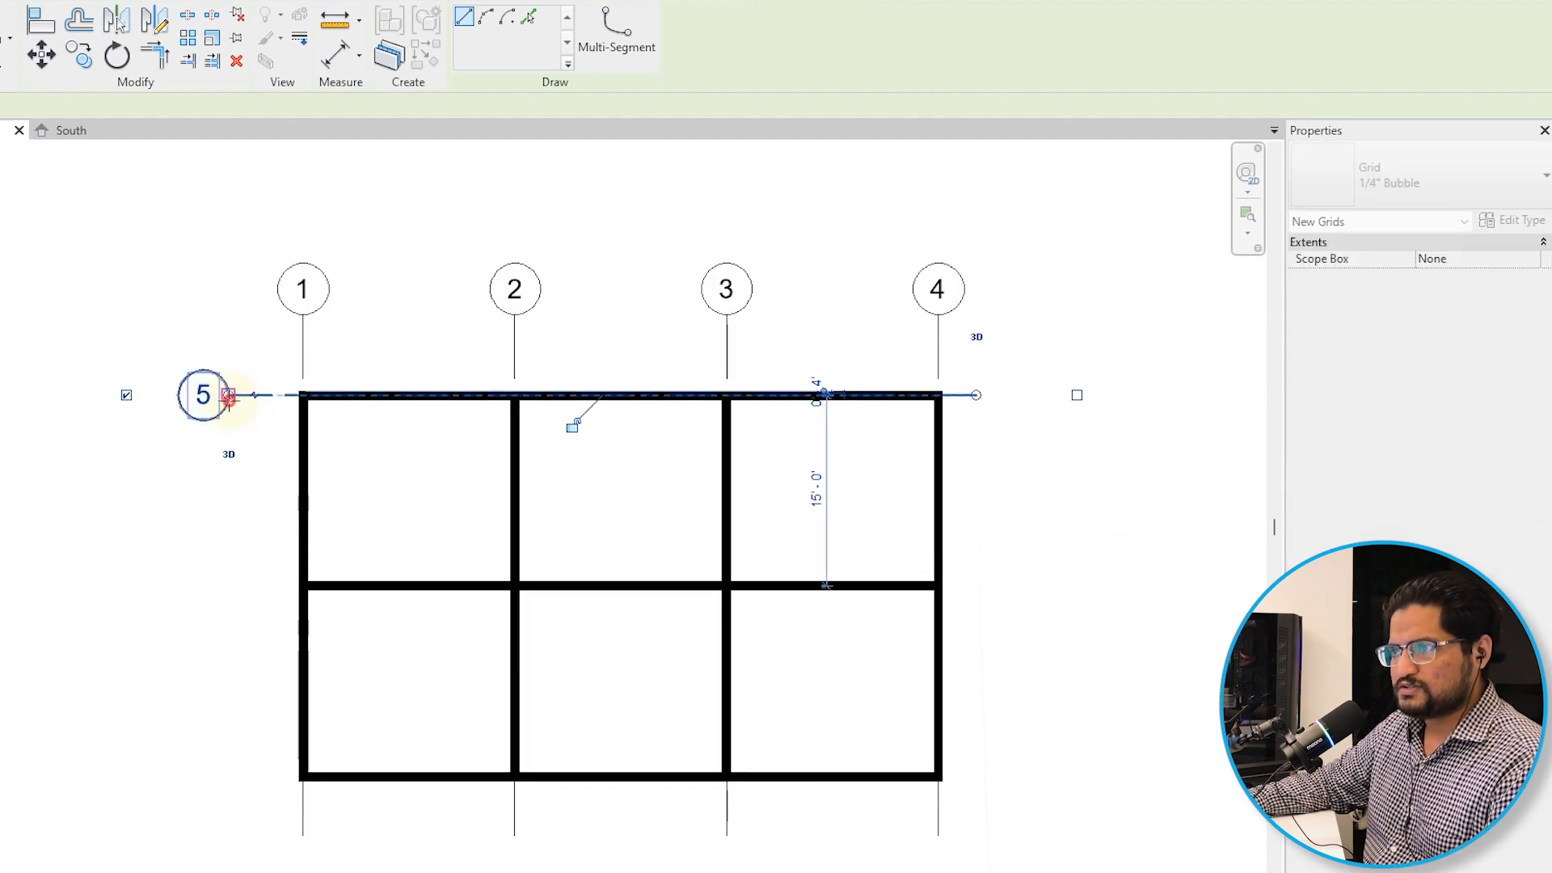
pyautogui.click(229, 398)
pyautogui.press('Escape')
pyautogui.press('Escape')
# Try showing a second bubble at the right end of the horizontal grid.
pyautogui.click(212, 408)
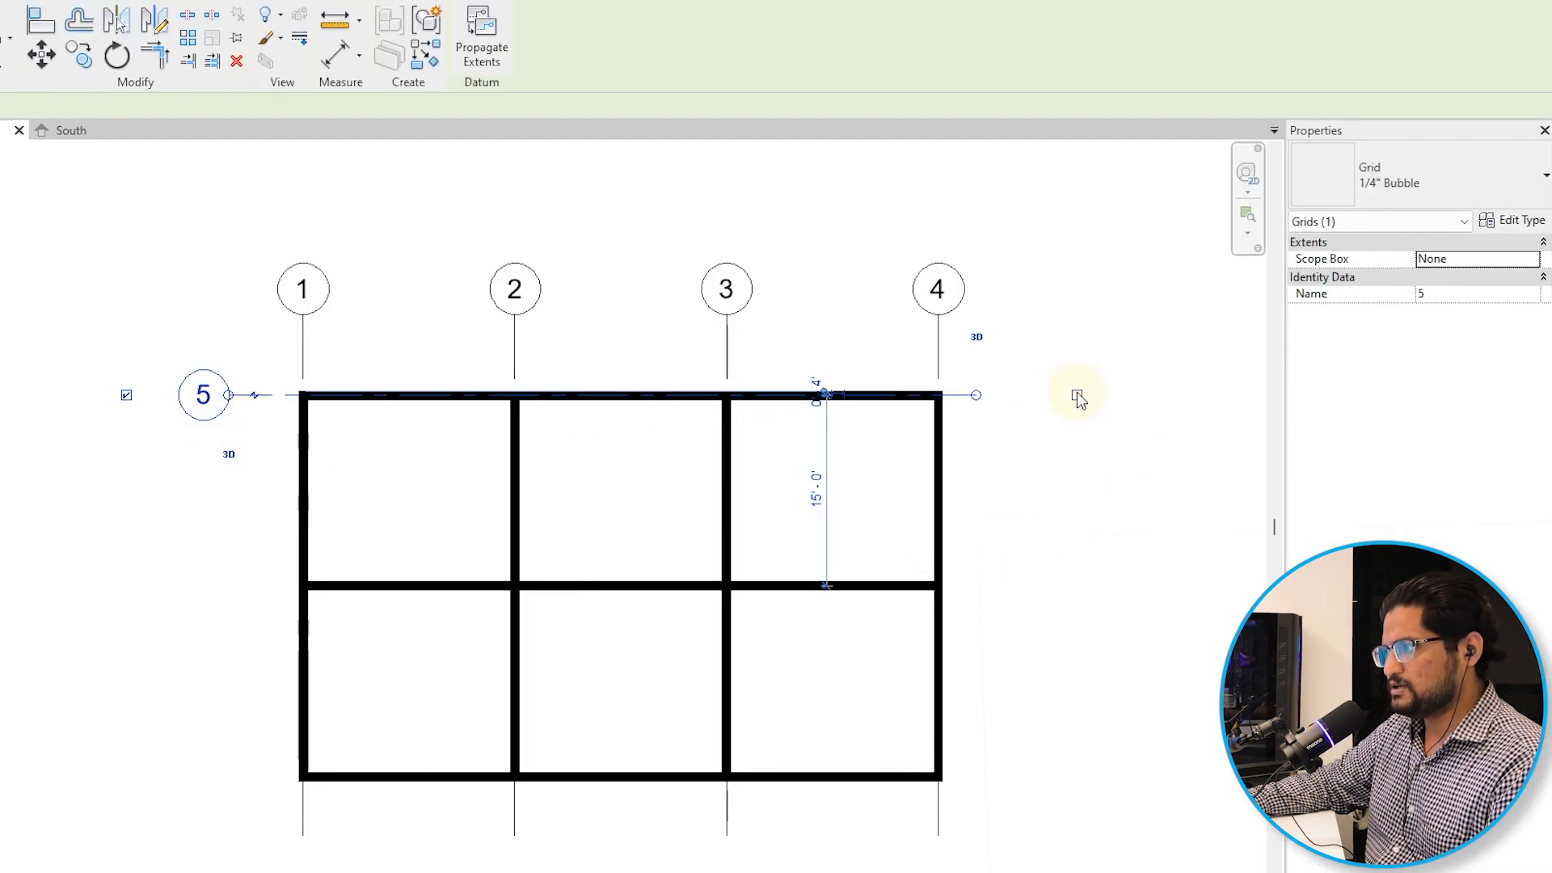
pyautogui.click(1078, 396)
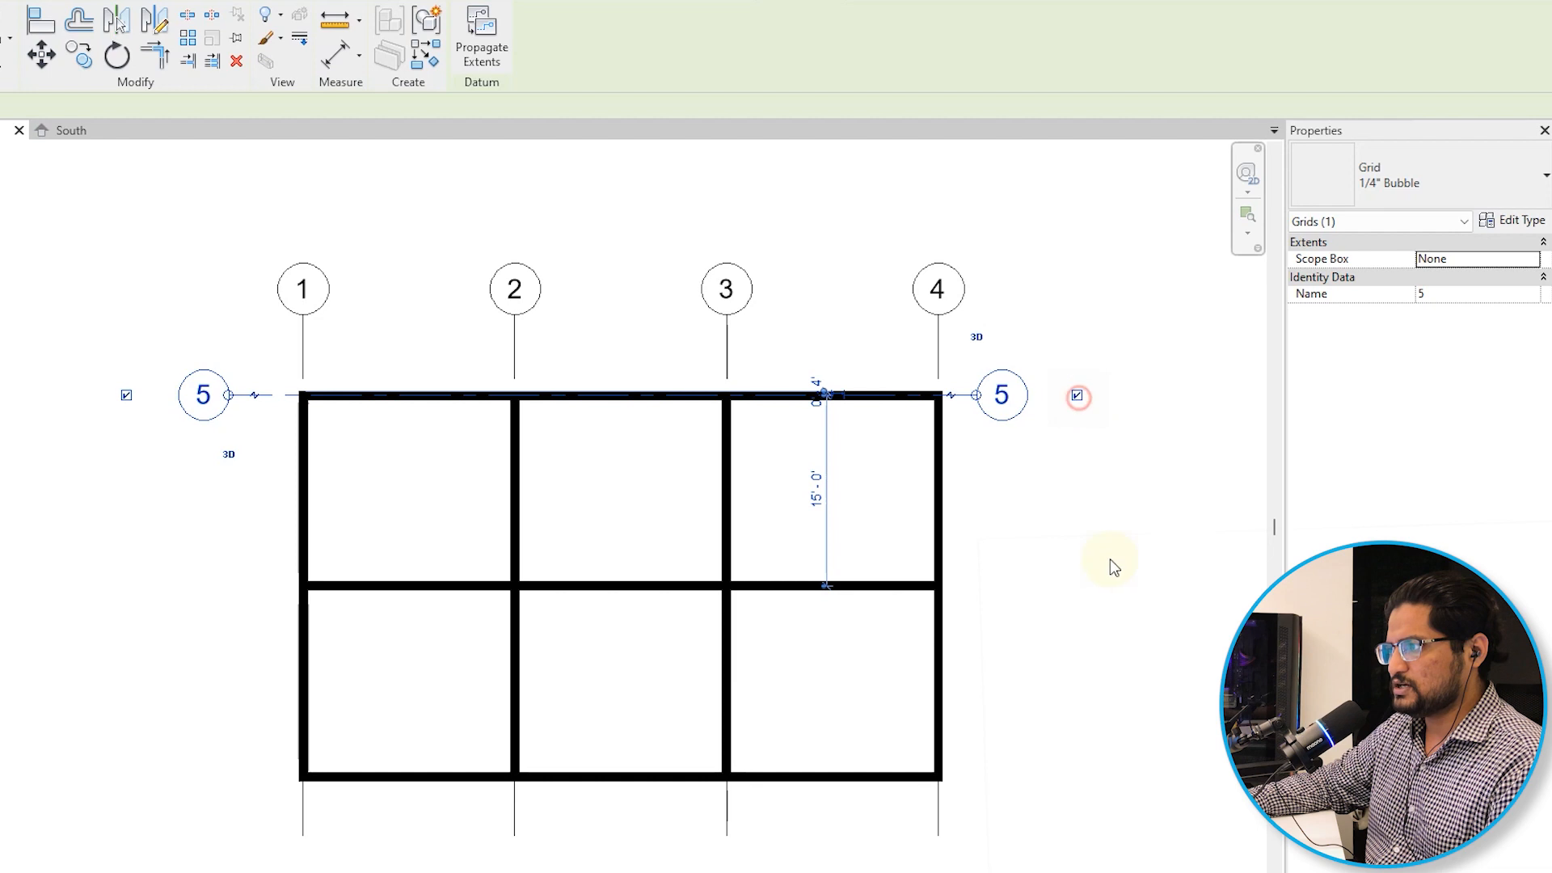
pyautogui.click(1122, 599)
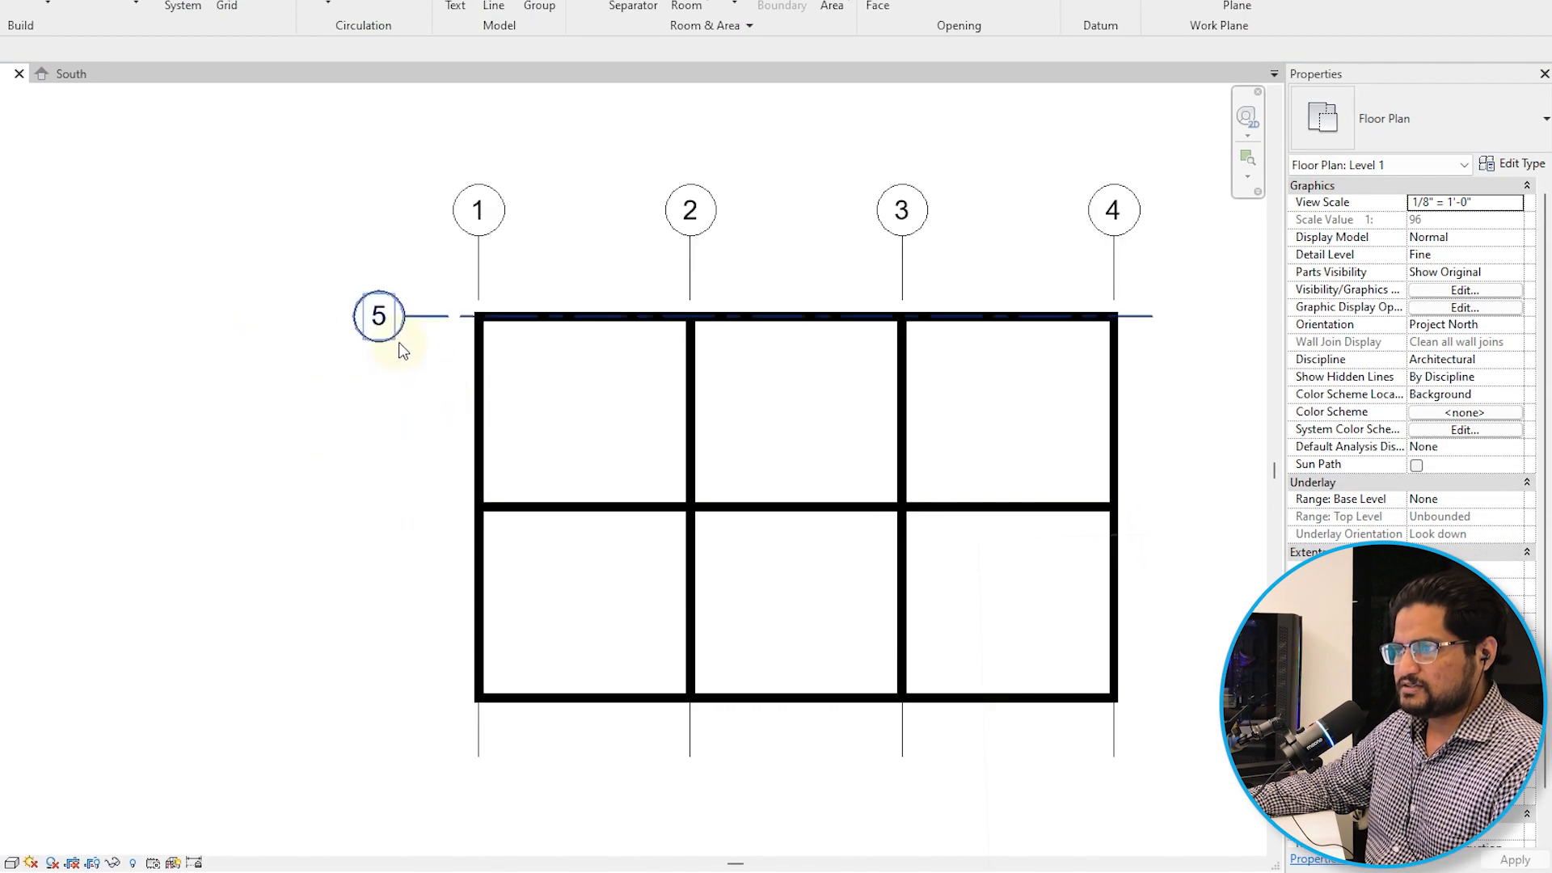
pyautogui.scroll(1, 413, 336)
pyautogui.moveTo(846, 287); pyautogui.dragTo(674, 321, button='middle')
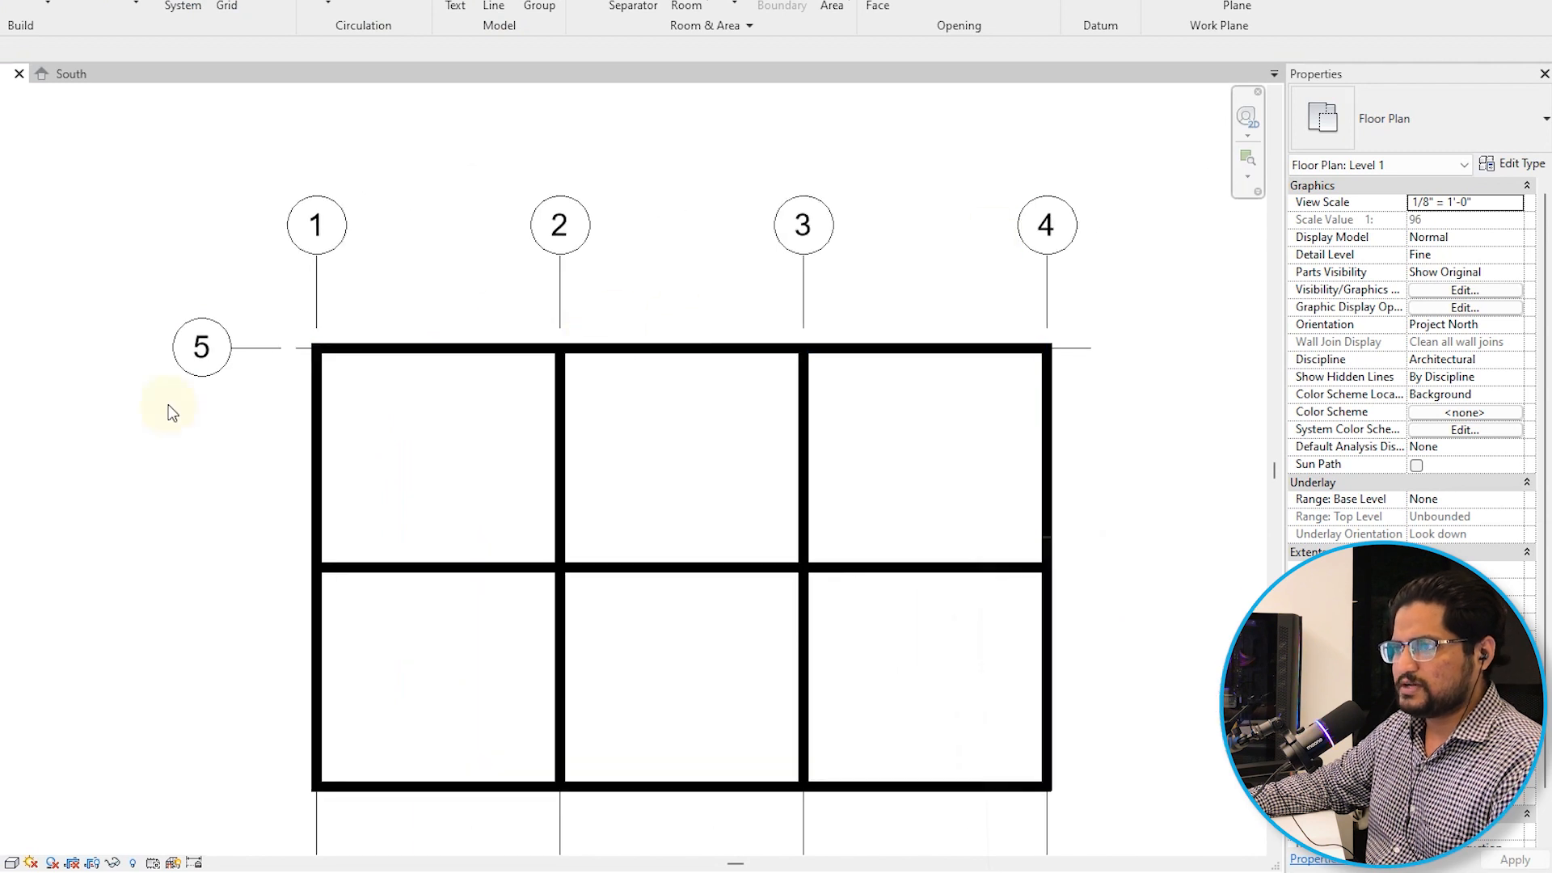
pyautogui.click(207, 362)
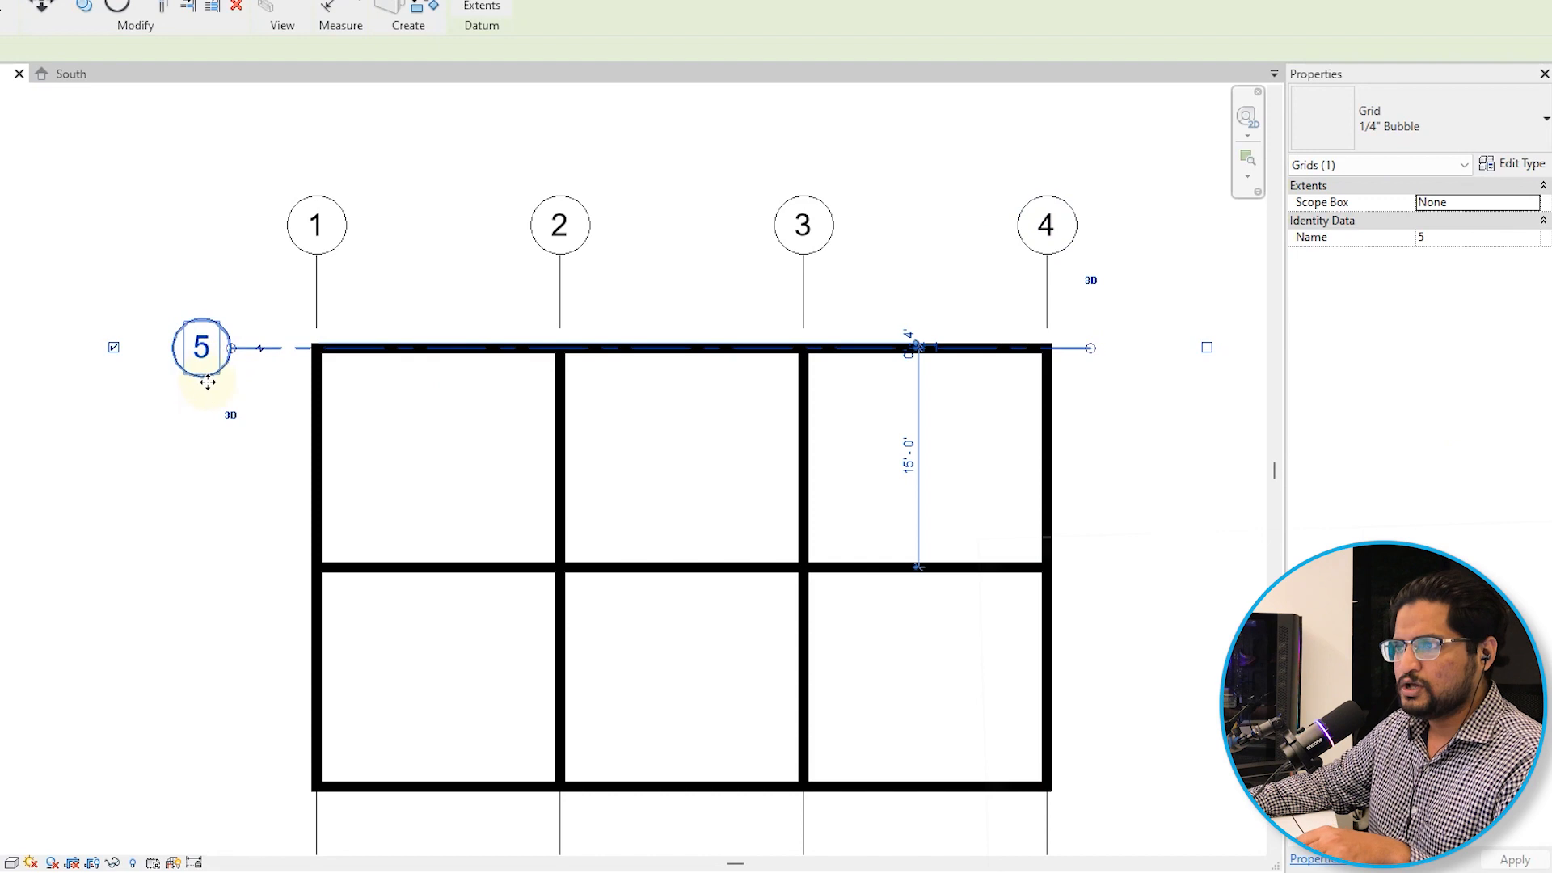
pyautogui.click(202, 349)
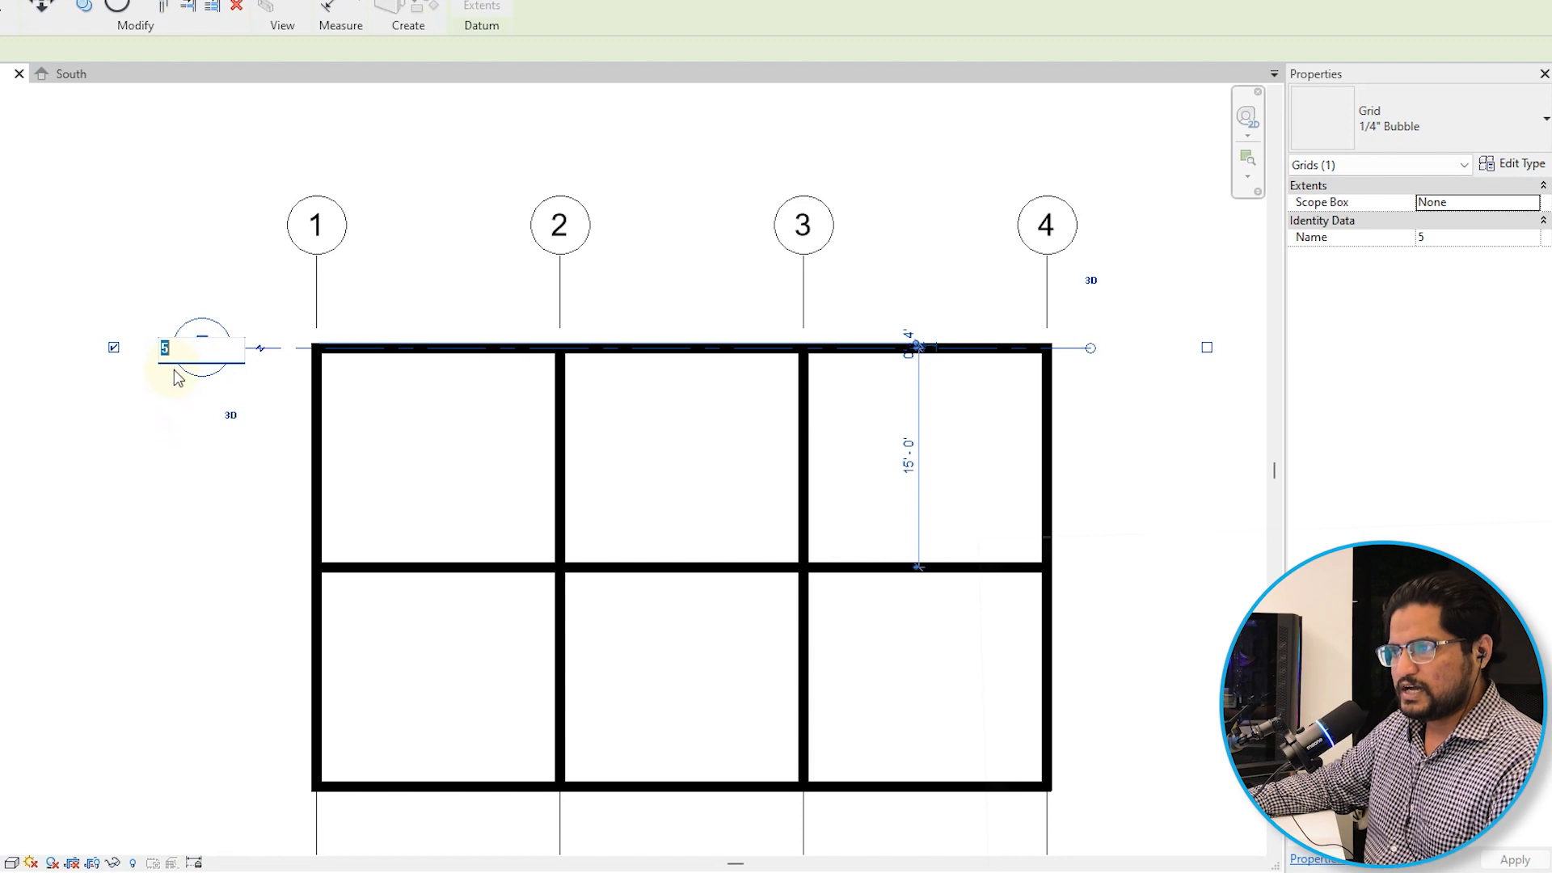
pyautogui.press('Escape')
pyautogui.press('Escape')
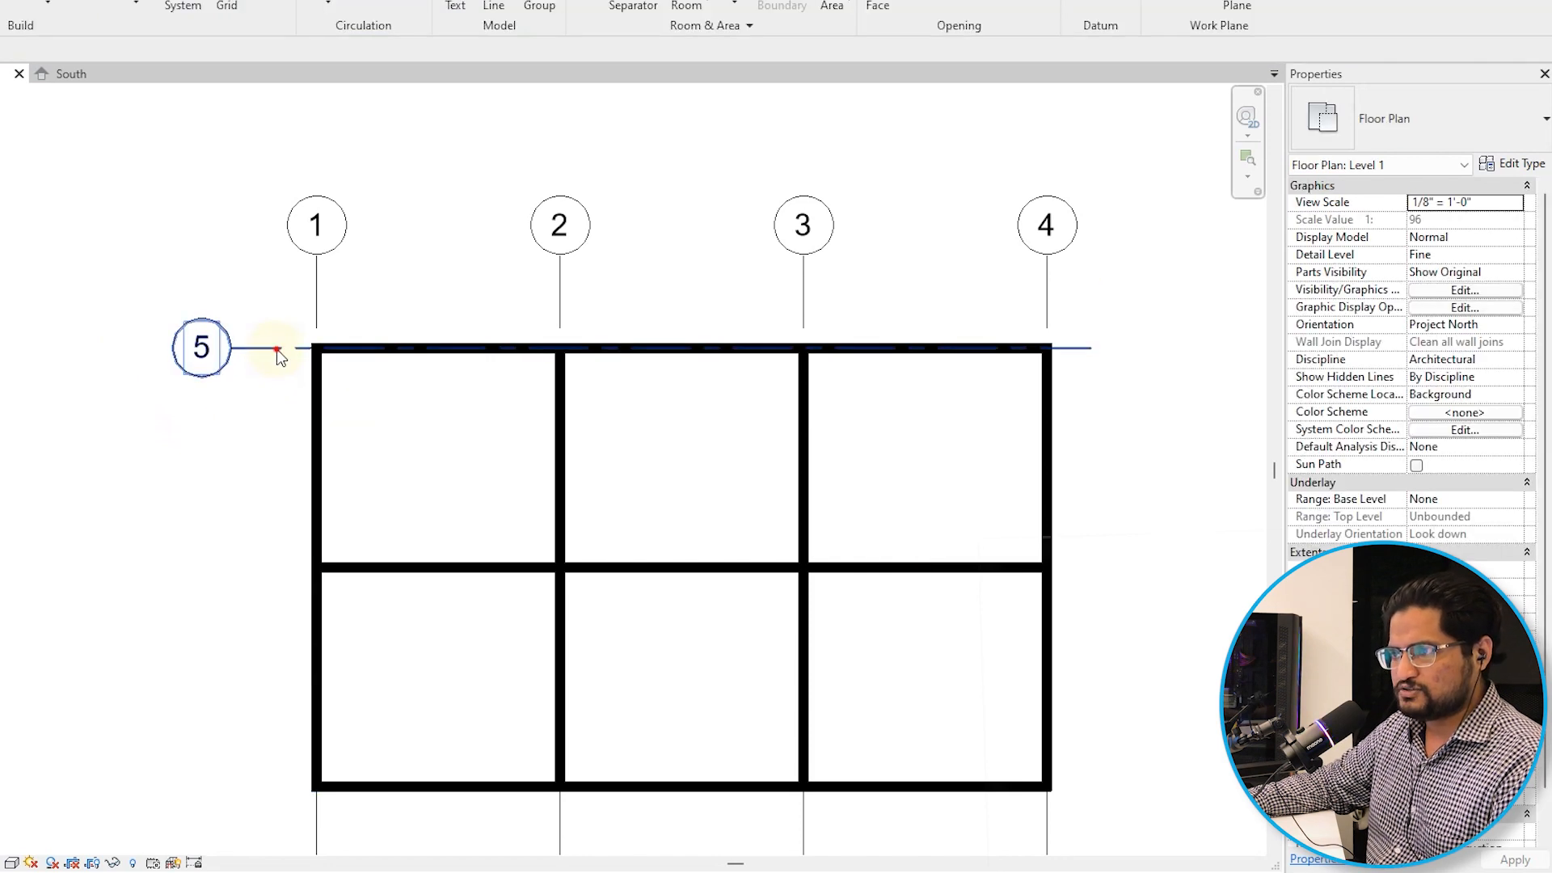
# Rename the horizontal grid on the uppermost wall to A.
pyautogui.click(278, 350)
pyautogui.click(1457, 240)
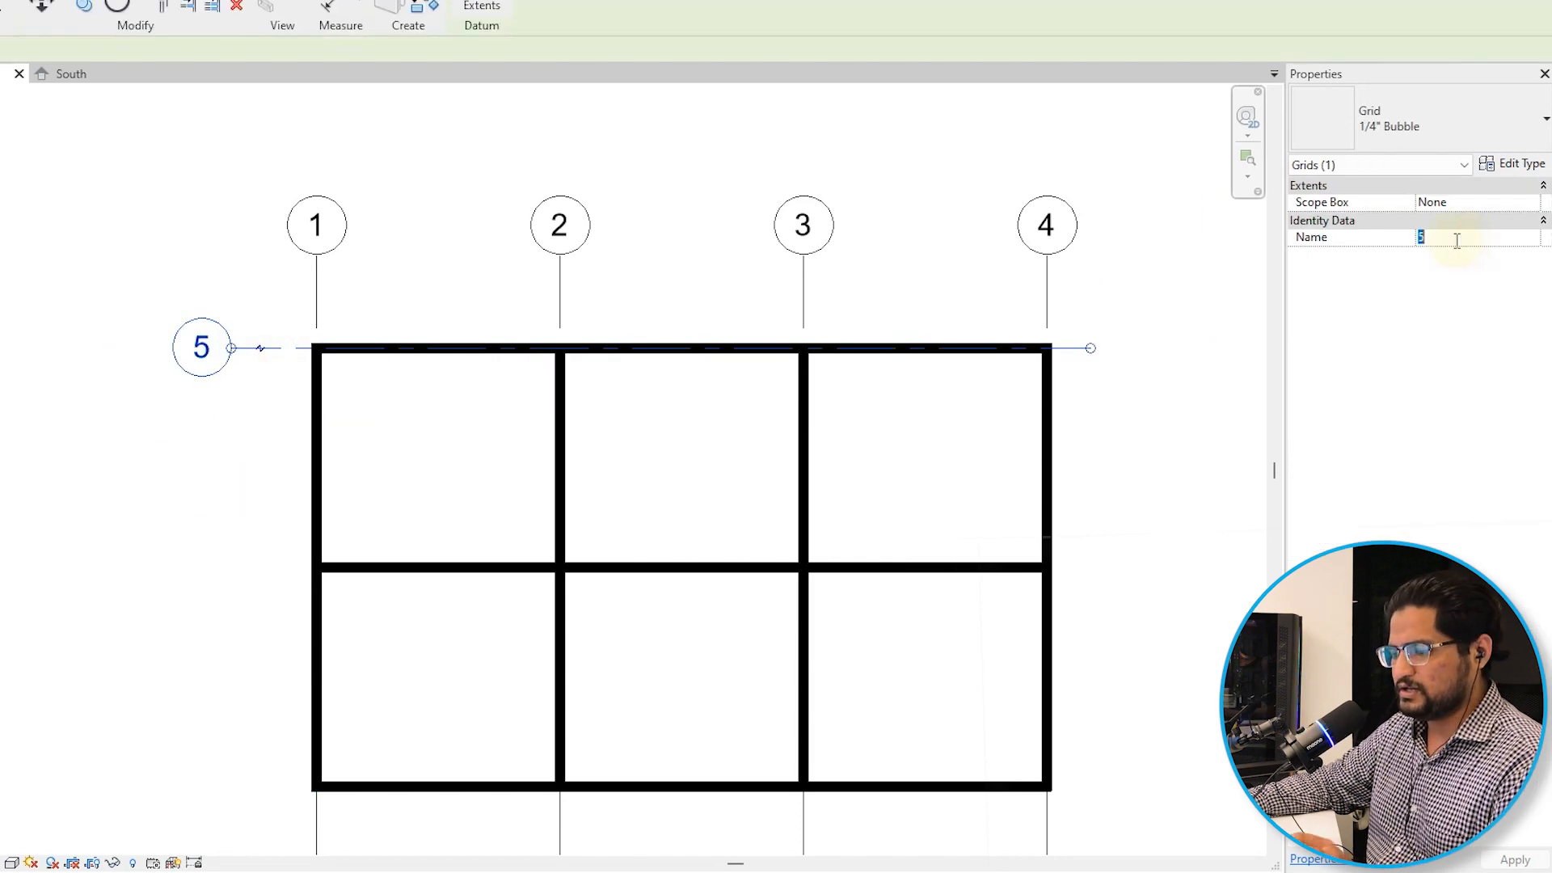
pyautogui.write('A')
pyautogui.press('Return')
pyautogui.click(169, 230)
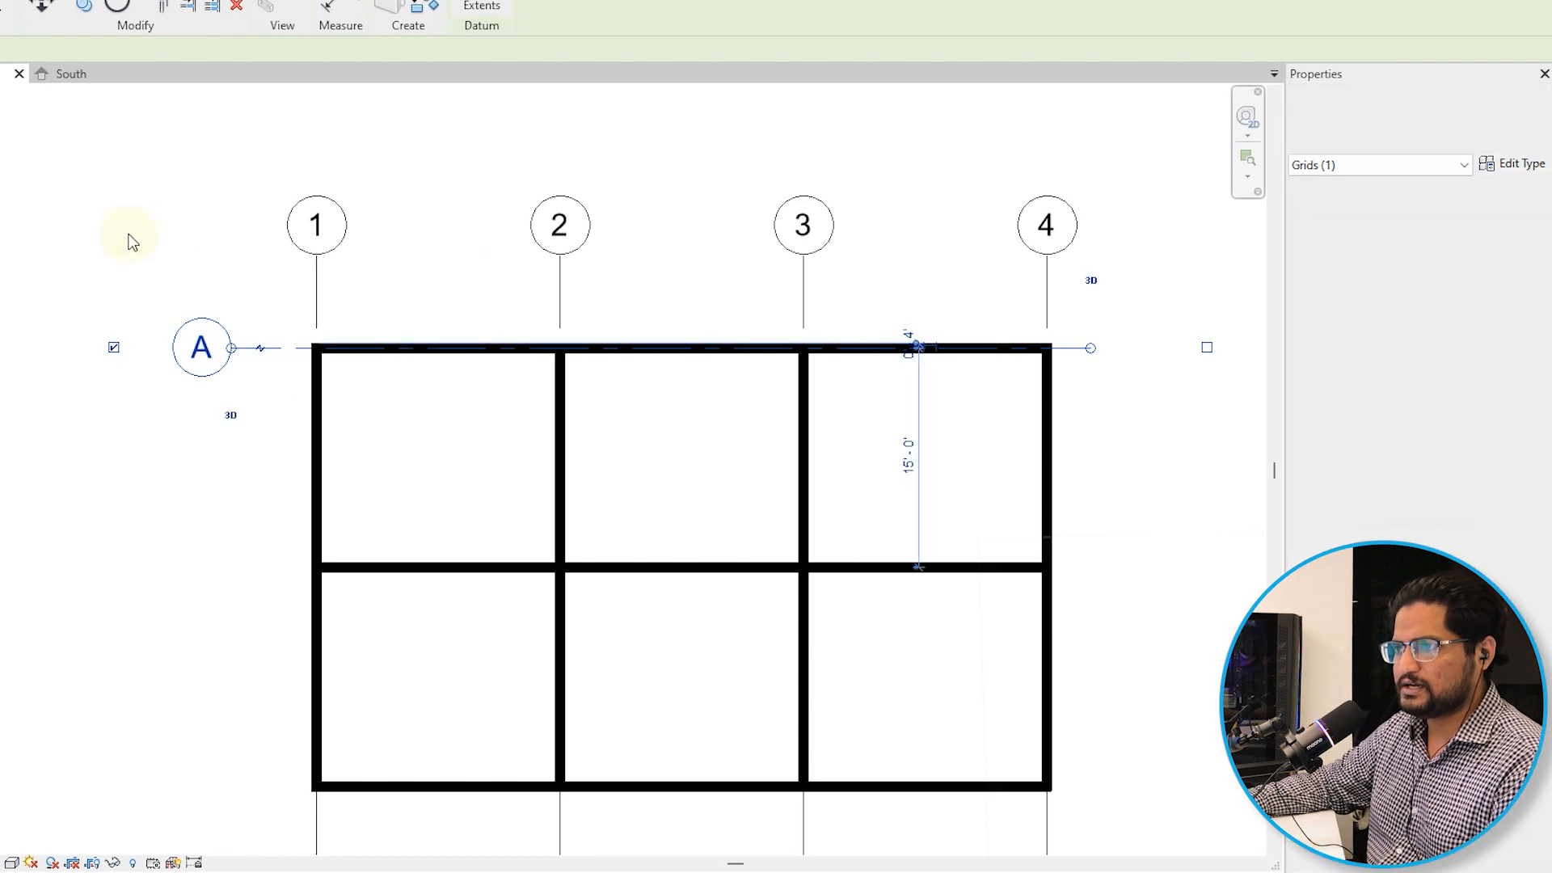
# Copy horizontal grid A onto the centreline of the middle horizontal wall and end the Copy command.
pyautogui.click(268, 348)
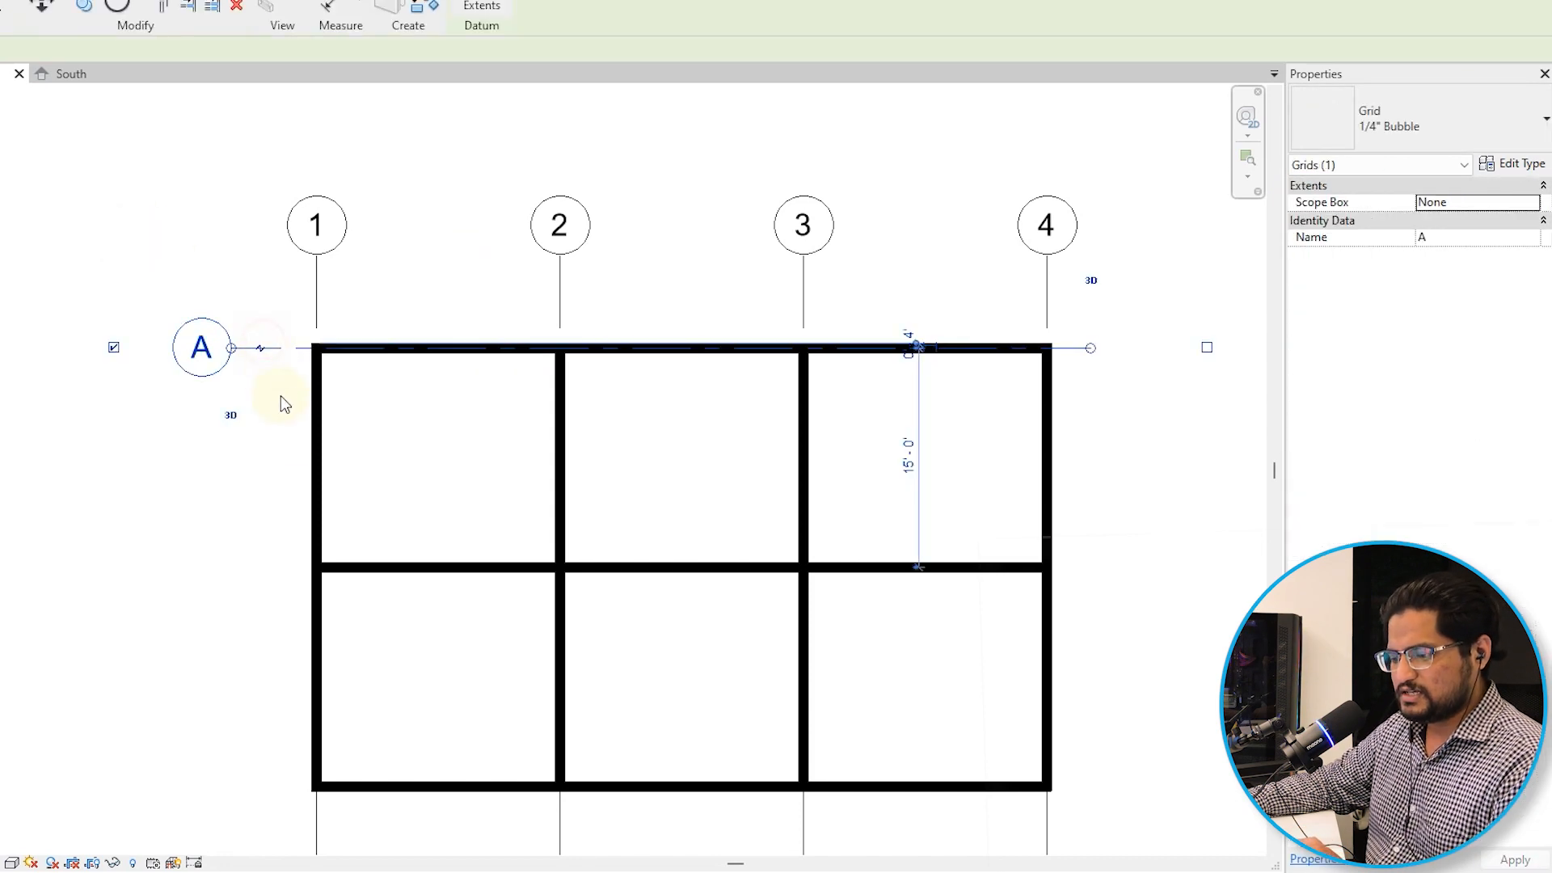
pyautogui.scroll(3, 366, 380)
pyautogui.click(356, 325)
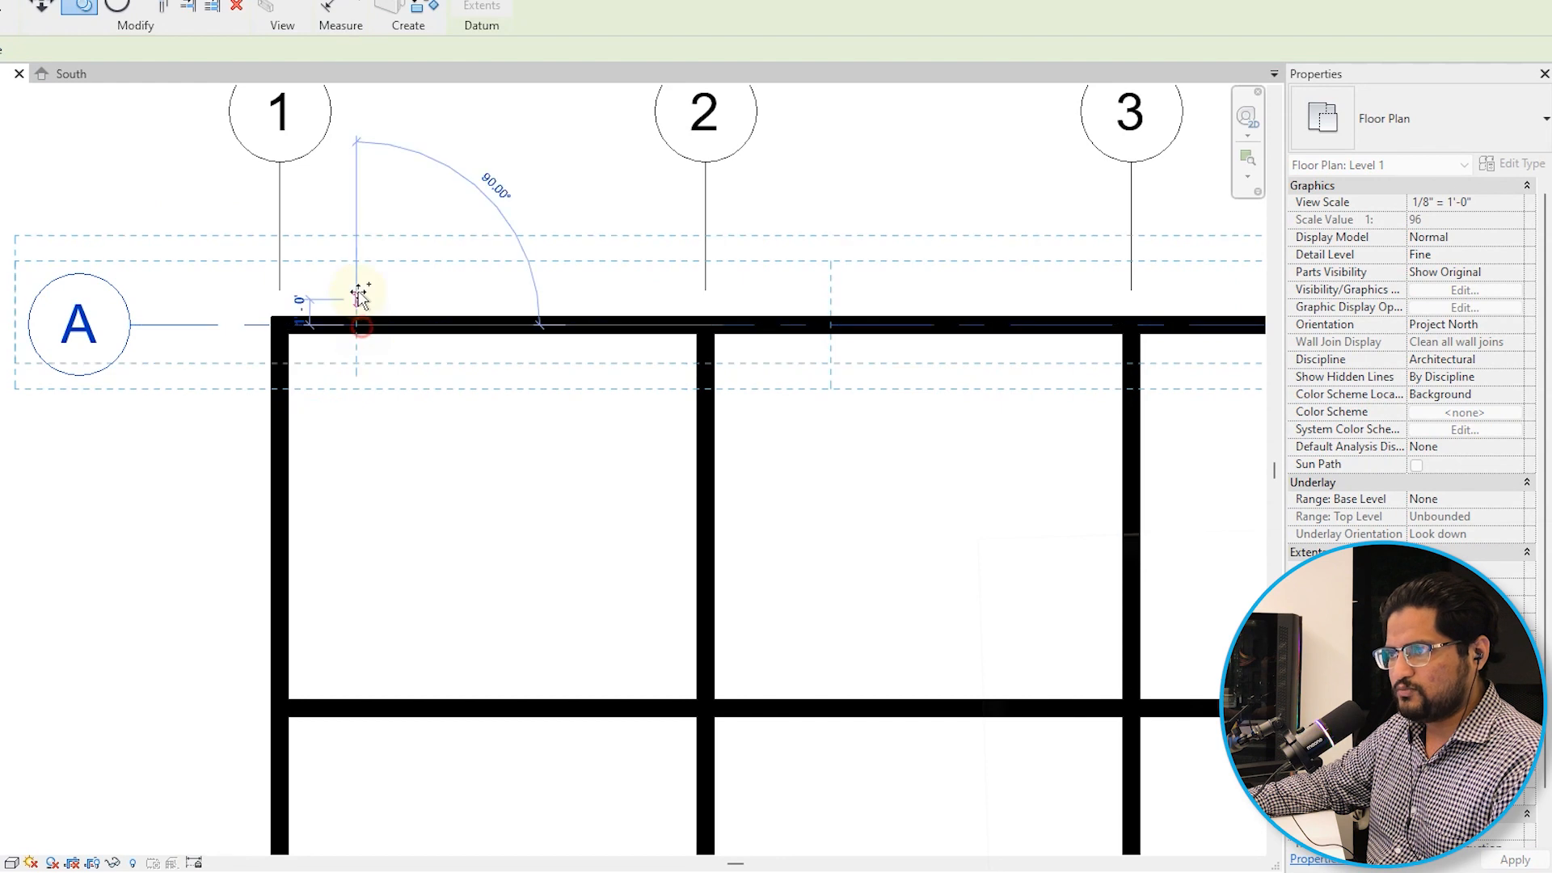
pyautogui.scroll(-2, 360, 280)
pyautogui.scroll(2, 340, 469)
pyautogui.click(382, 564)
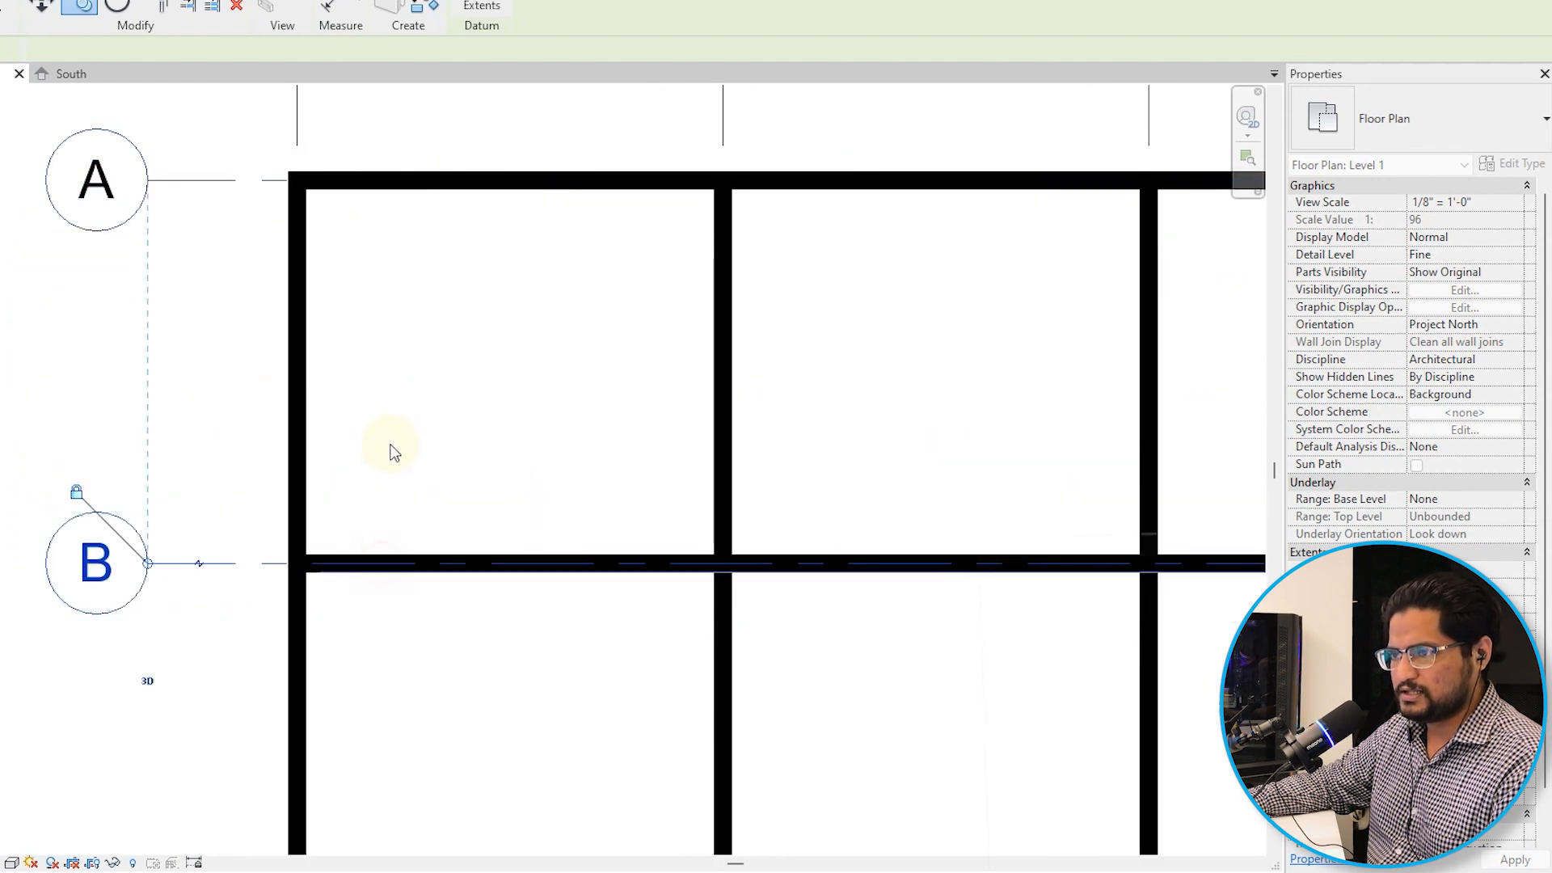
pyautogui.scroll(-3, 340, 436)
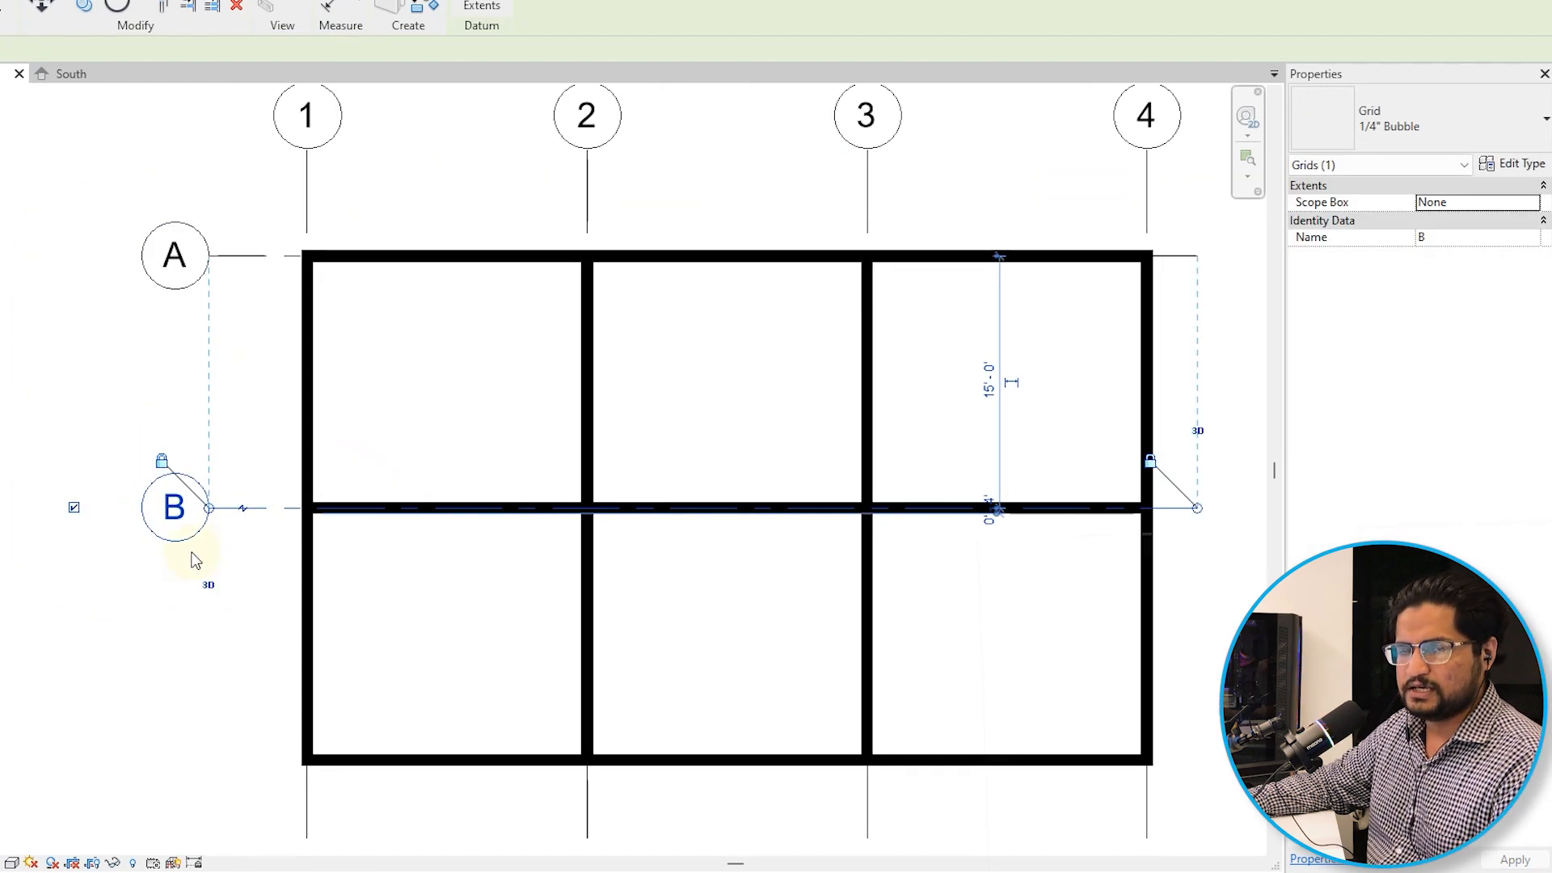
pyautogui.click(265, 409)
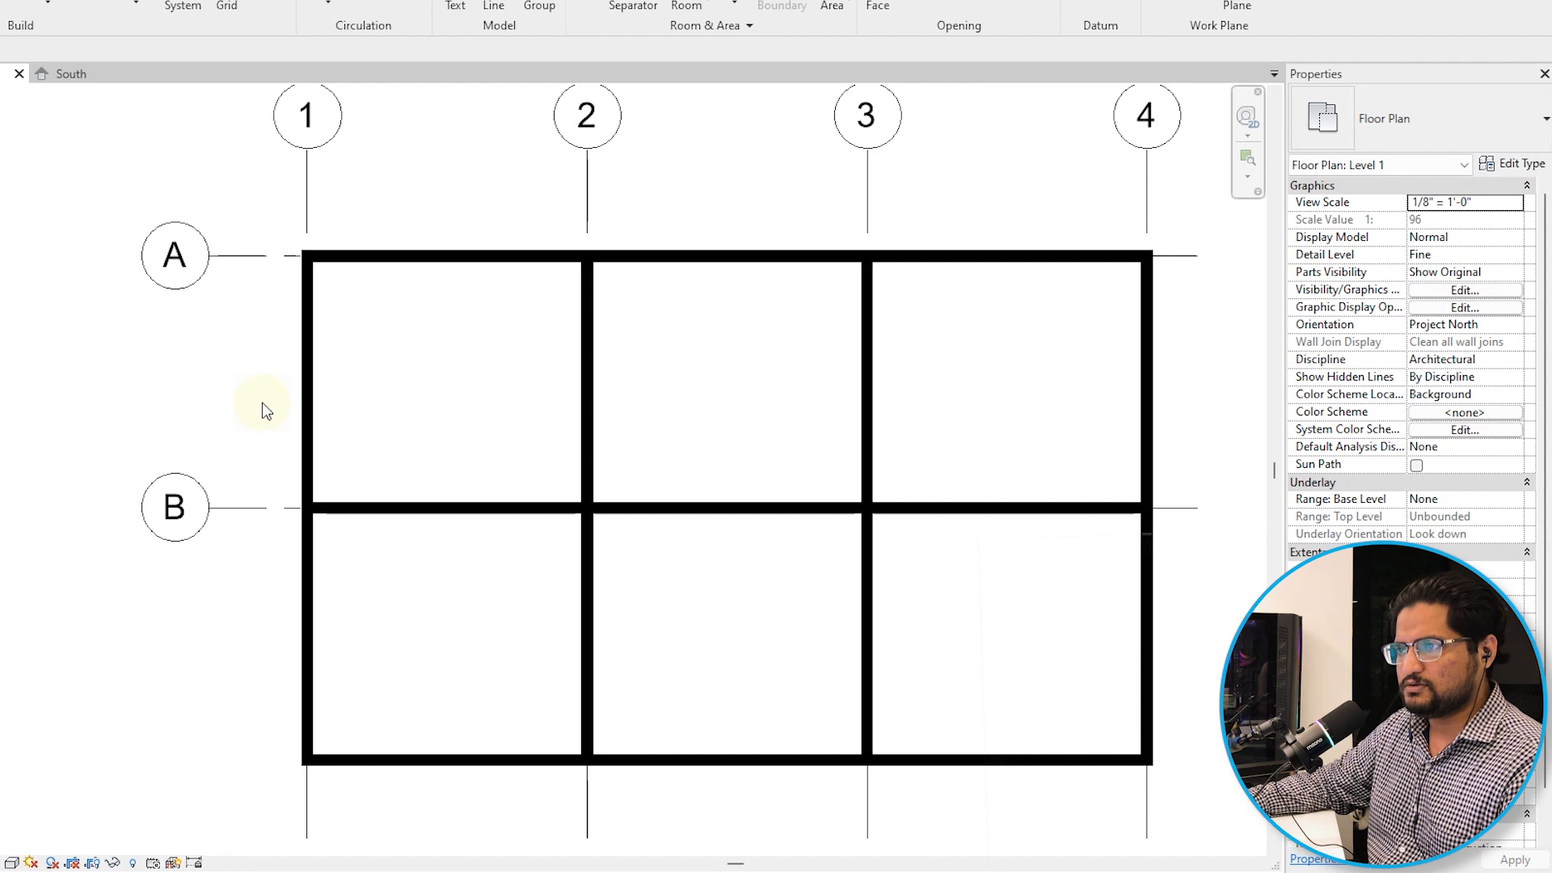
# Rename the grid on the middle horizontal wall to B1.
pyautogui.moveTo(262, 415); pyautogui.dragTo(327, 274, button='middle')
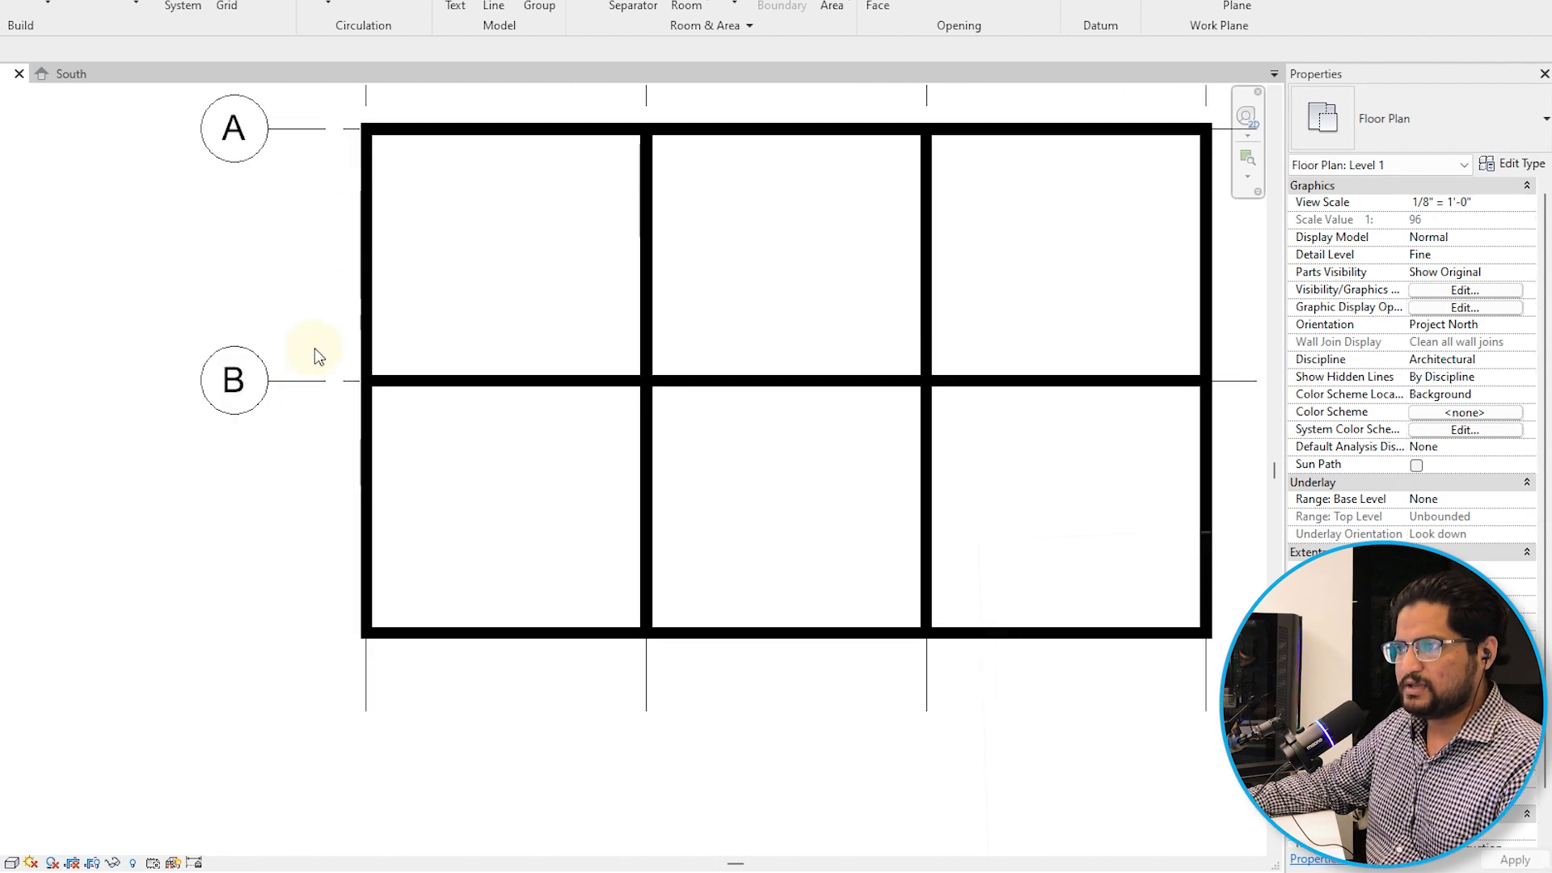
pyautogui.click(291, 385)
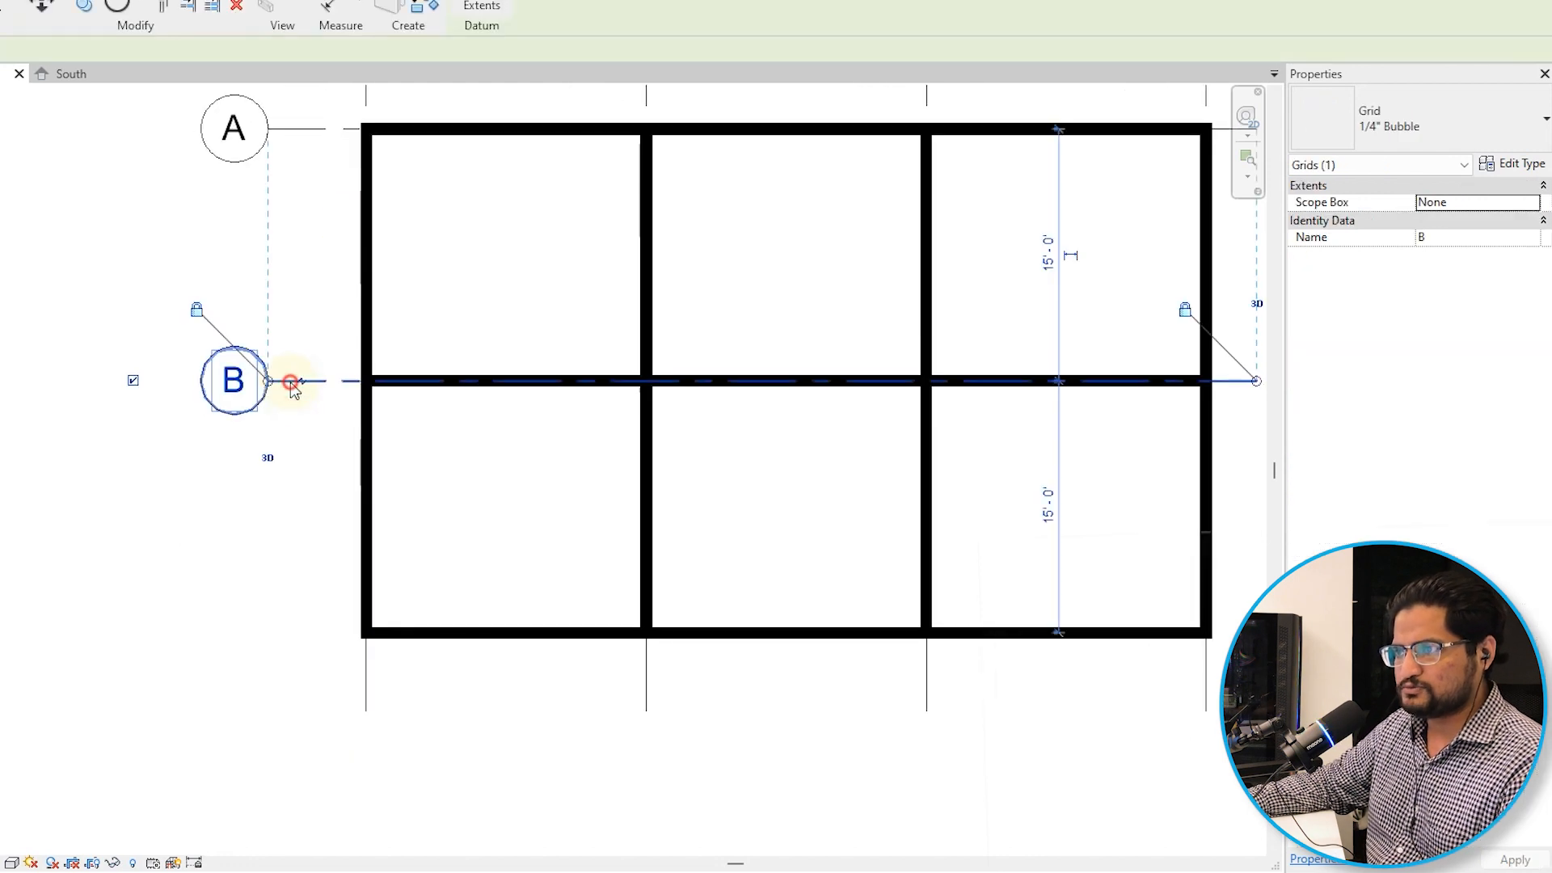
pyautogui.click(247, 394)
pyautogui.write('B1')
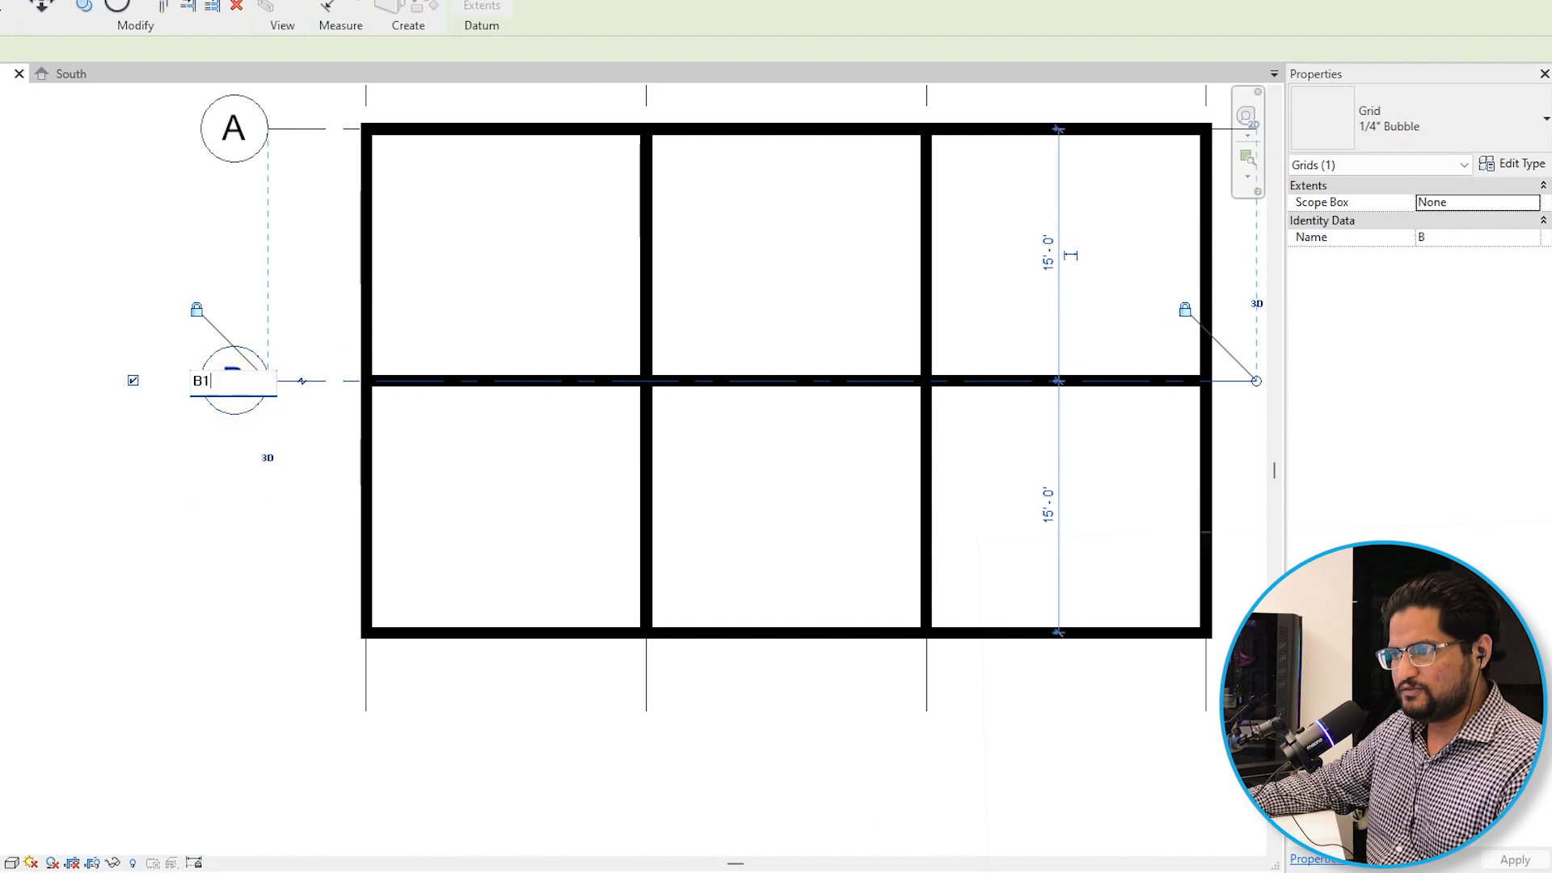
pyautogui.click(173, 550)
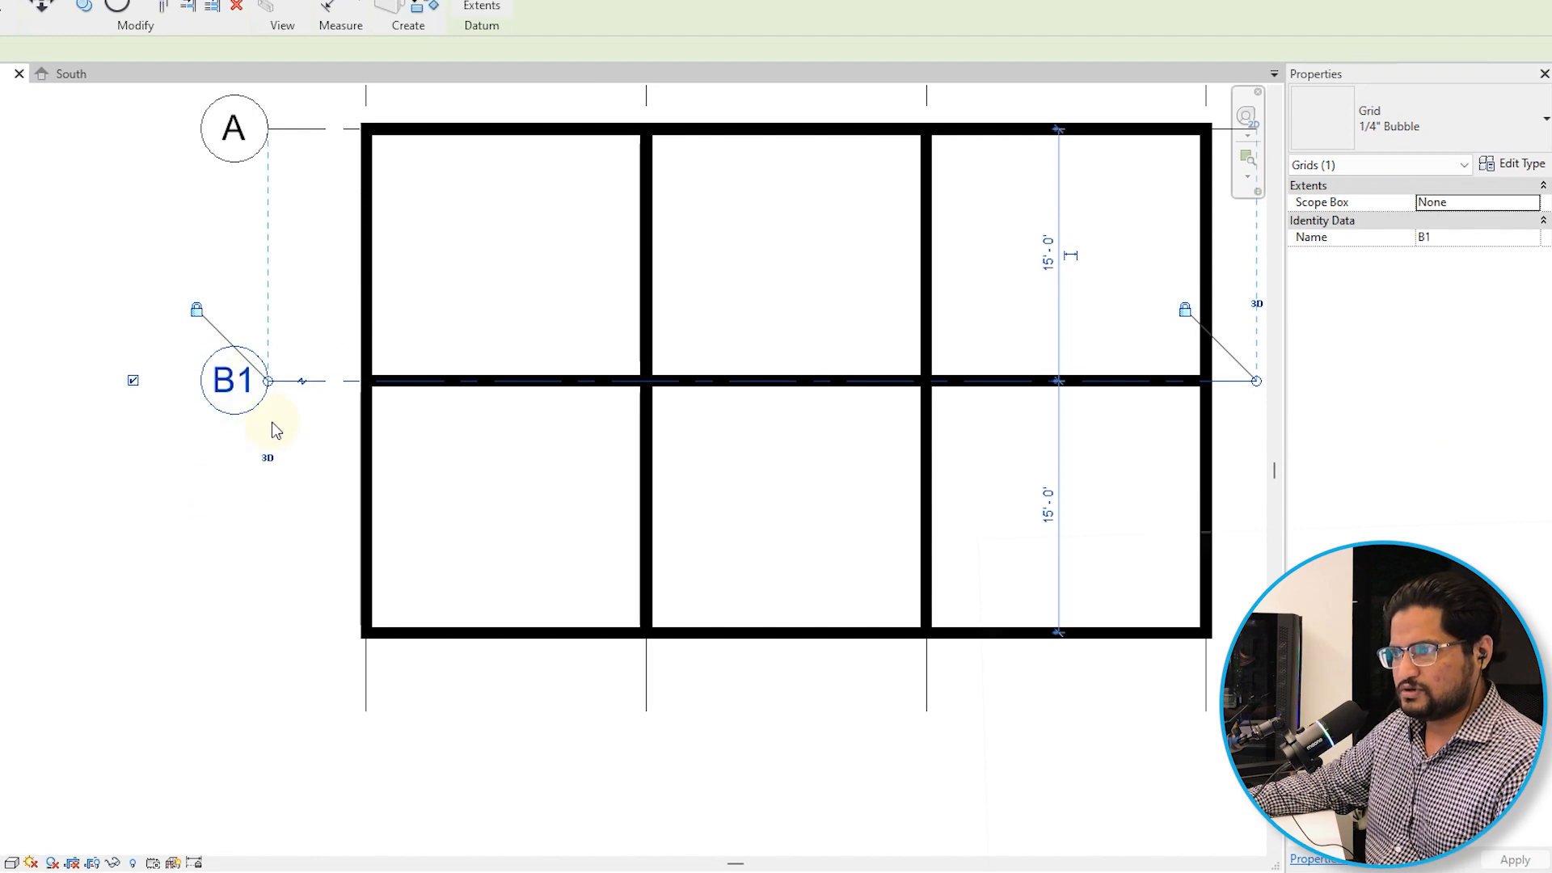
# Copy grid B1 onto the centreline of the lowest horizontal wall and deselect the new grid.
pyautogui.scroll(2, 409, 380)
pyautogui.press('c')
pyautogui.press('o')
pyautogui.click(409, 384)
pyautogui.scroll(-3, 428, 345)
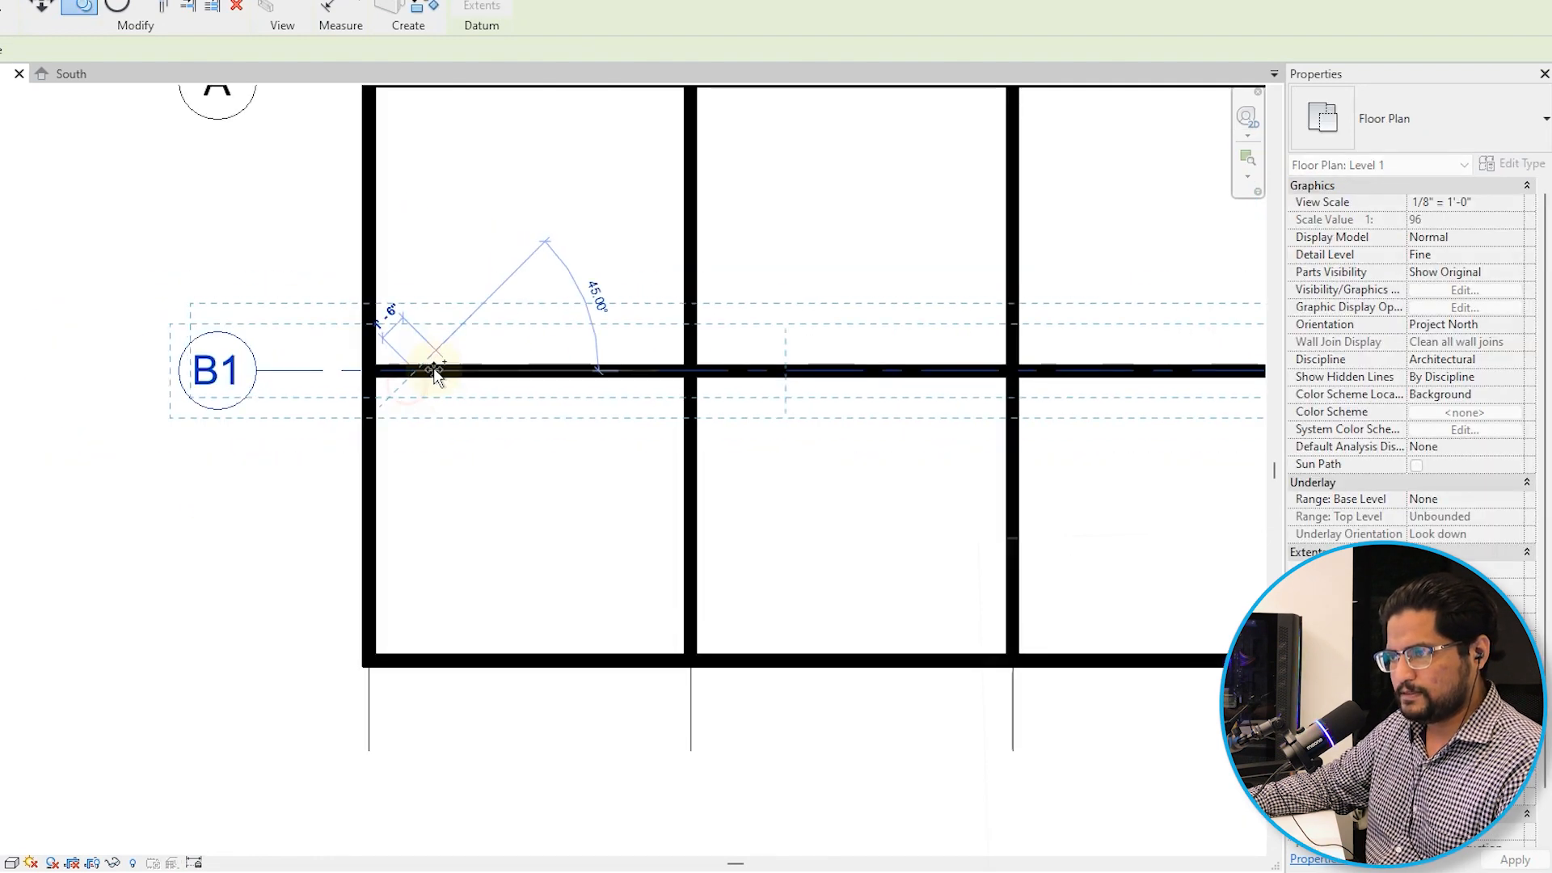
pyautogui.scroll(2, 441, 645)
pyautogui.click(408, 672)
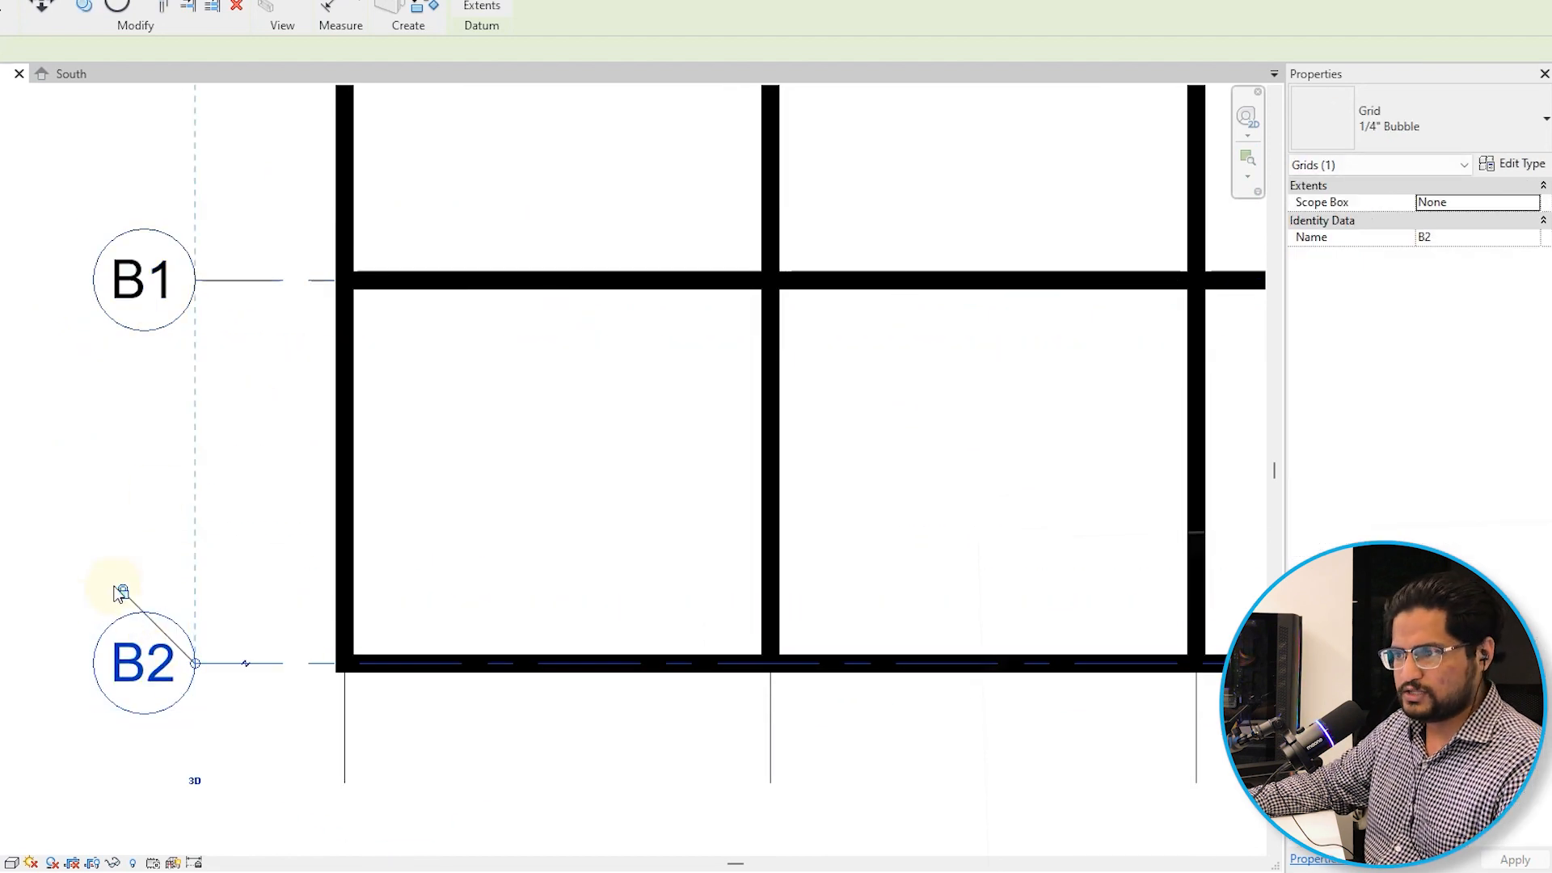
pyautogui.click(256, 514)
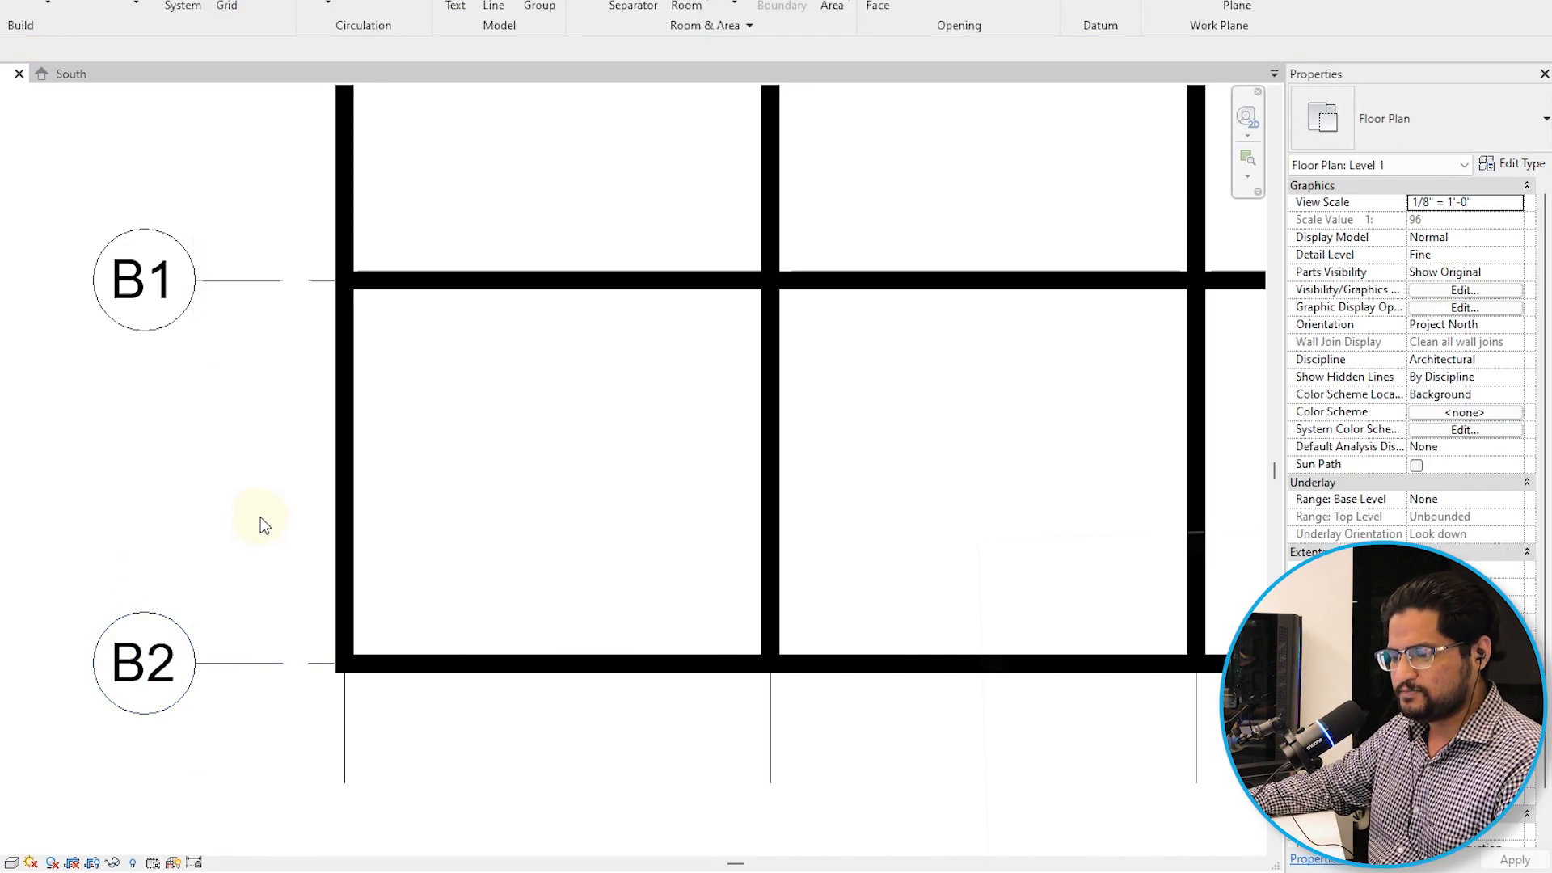
# Open the default 3D view and examine how the grids are displayed around the walls, including grid 1.
pyautogui.scroll(-8, 261, 524)
pyautogui.scroll(4, 370, 270)
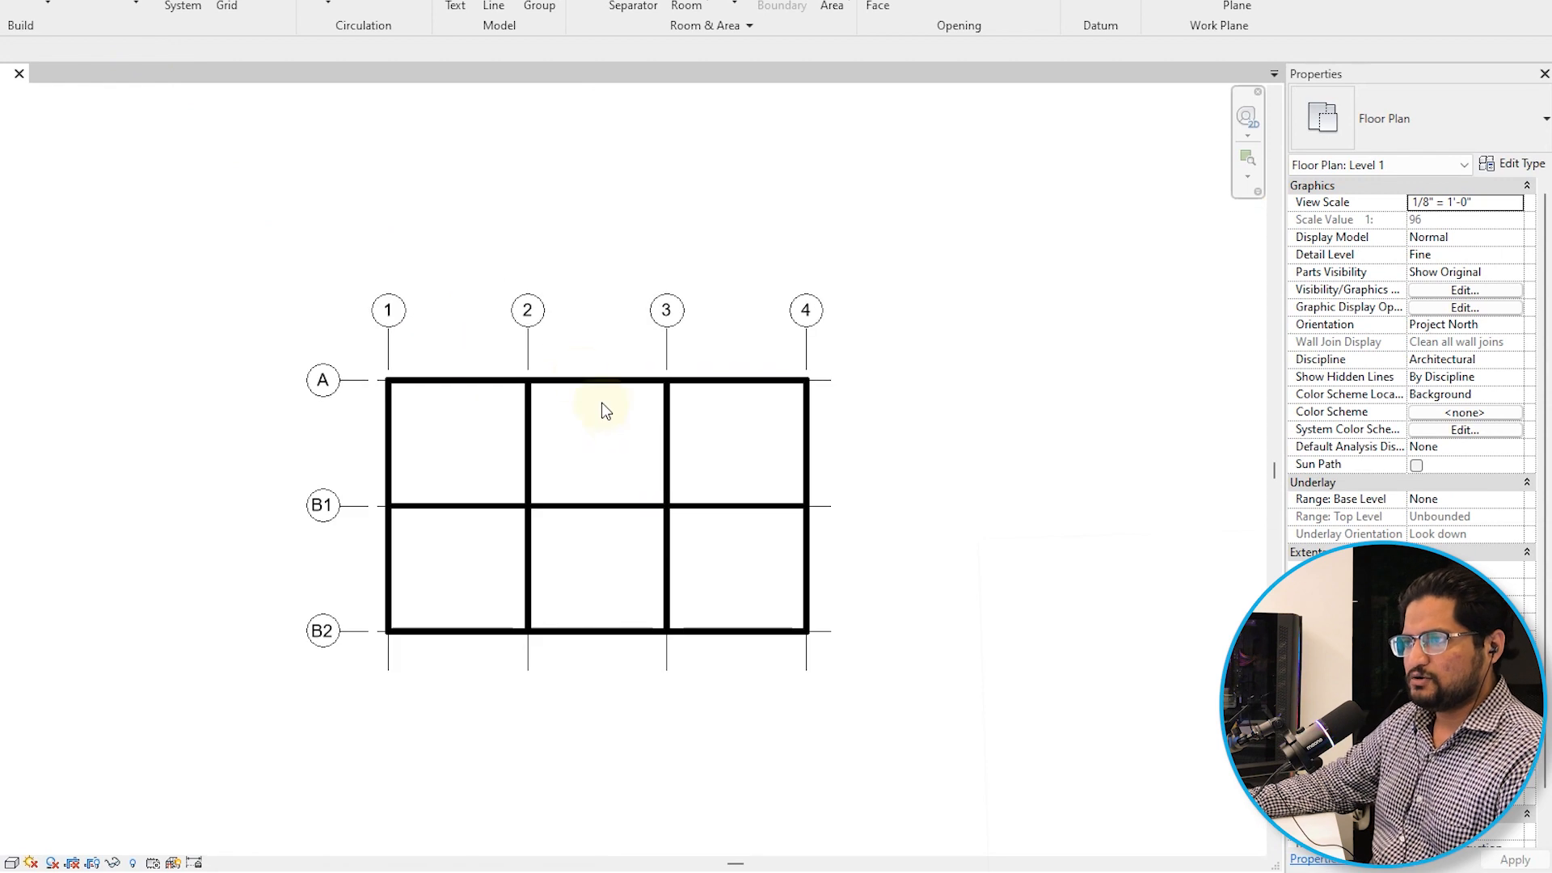
pyautogui.scroll(1, 579, 354)
pyautogui.moveTo(578, 353); pyautogui.dragTo(537, 302, button='middle')
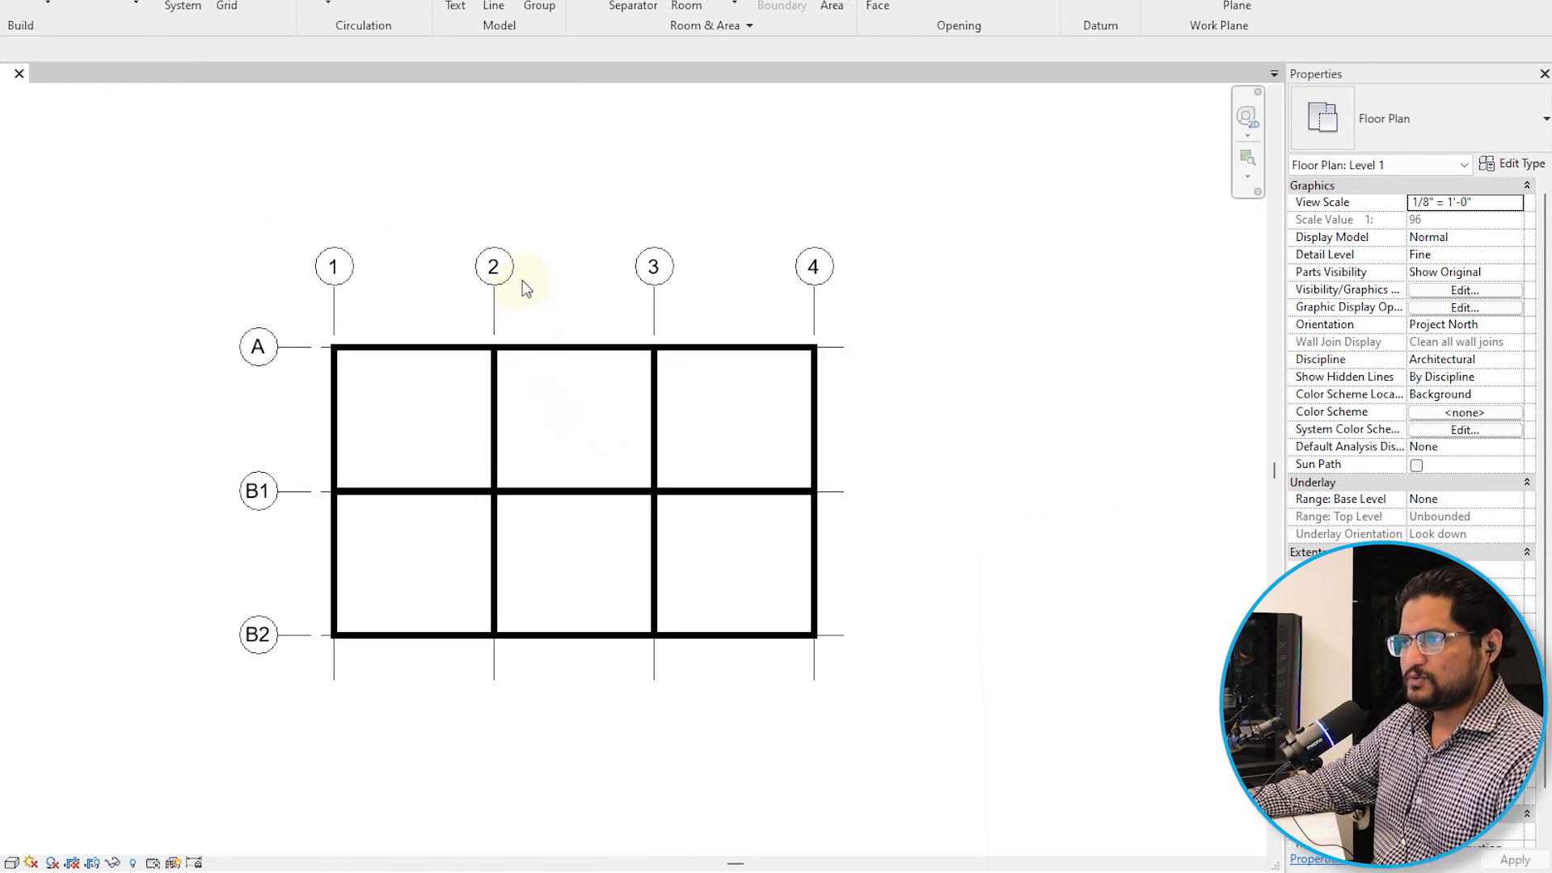
pyautogui.scroll(1, 394, 303)
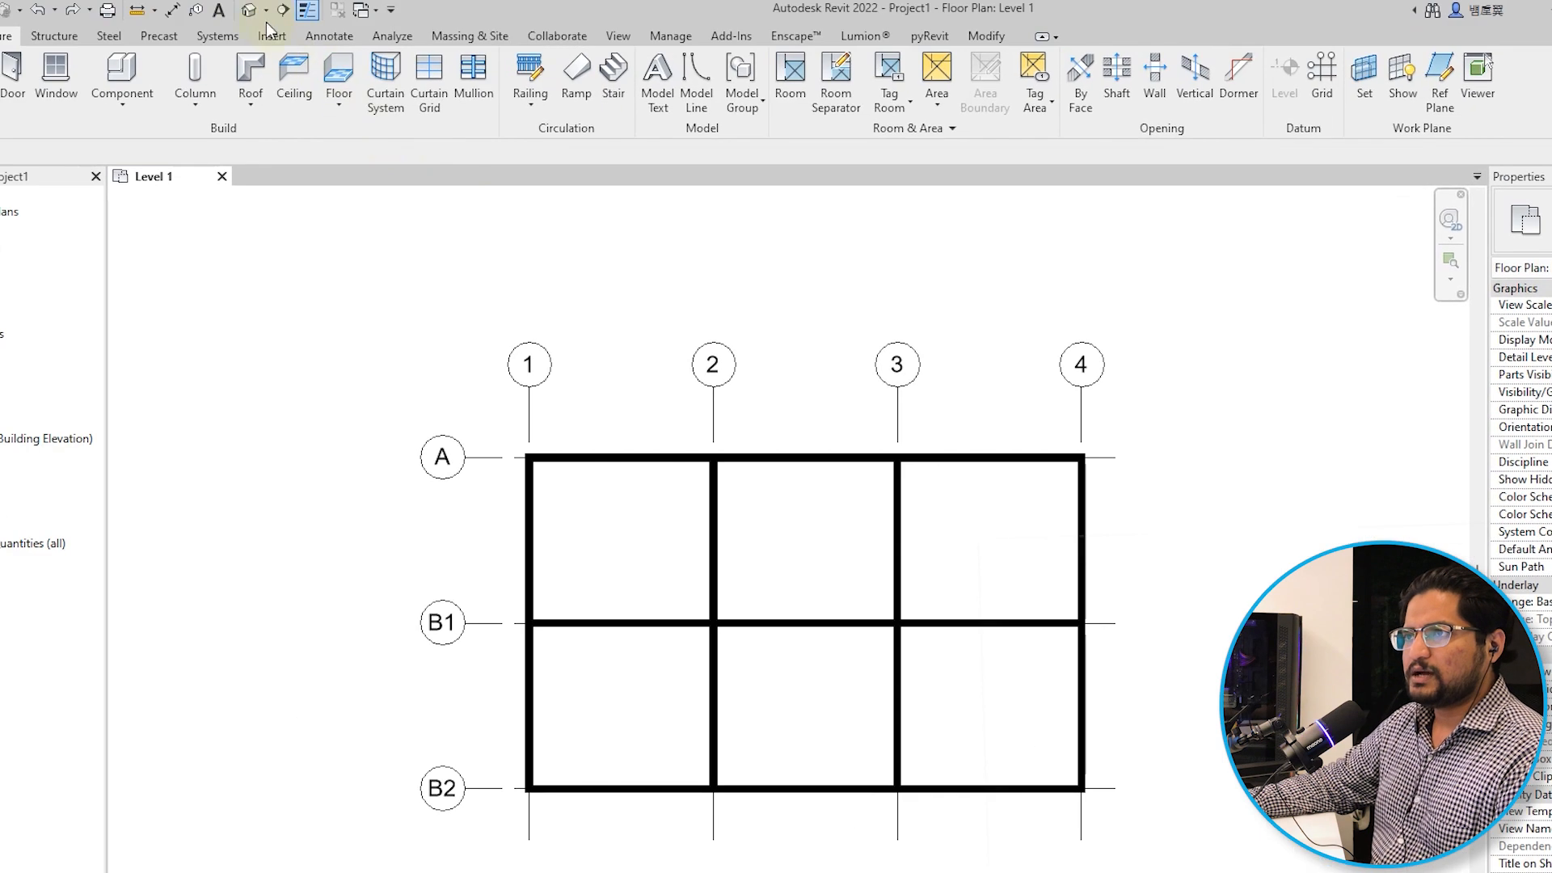
pyautogui.click(257, 12)
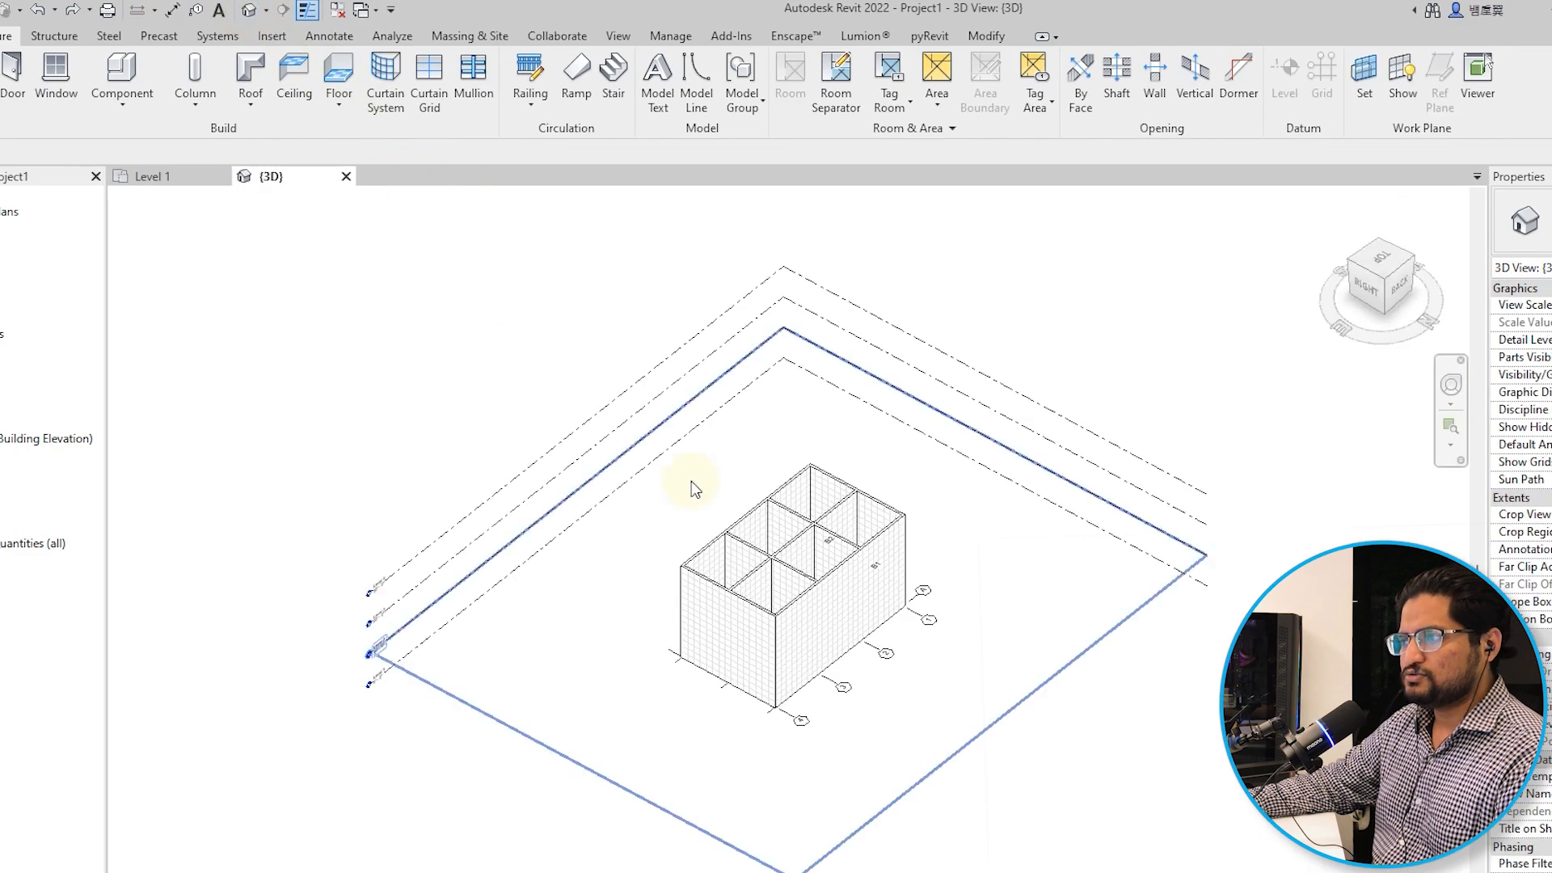
pyautogui.scroll(1, 968, 656)
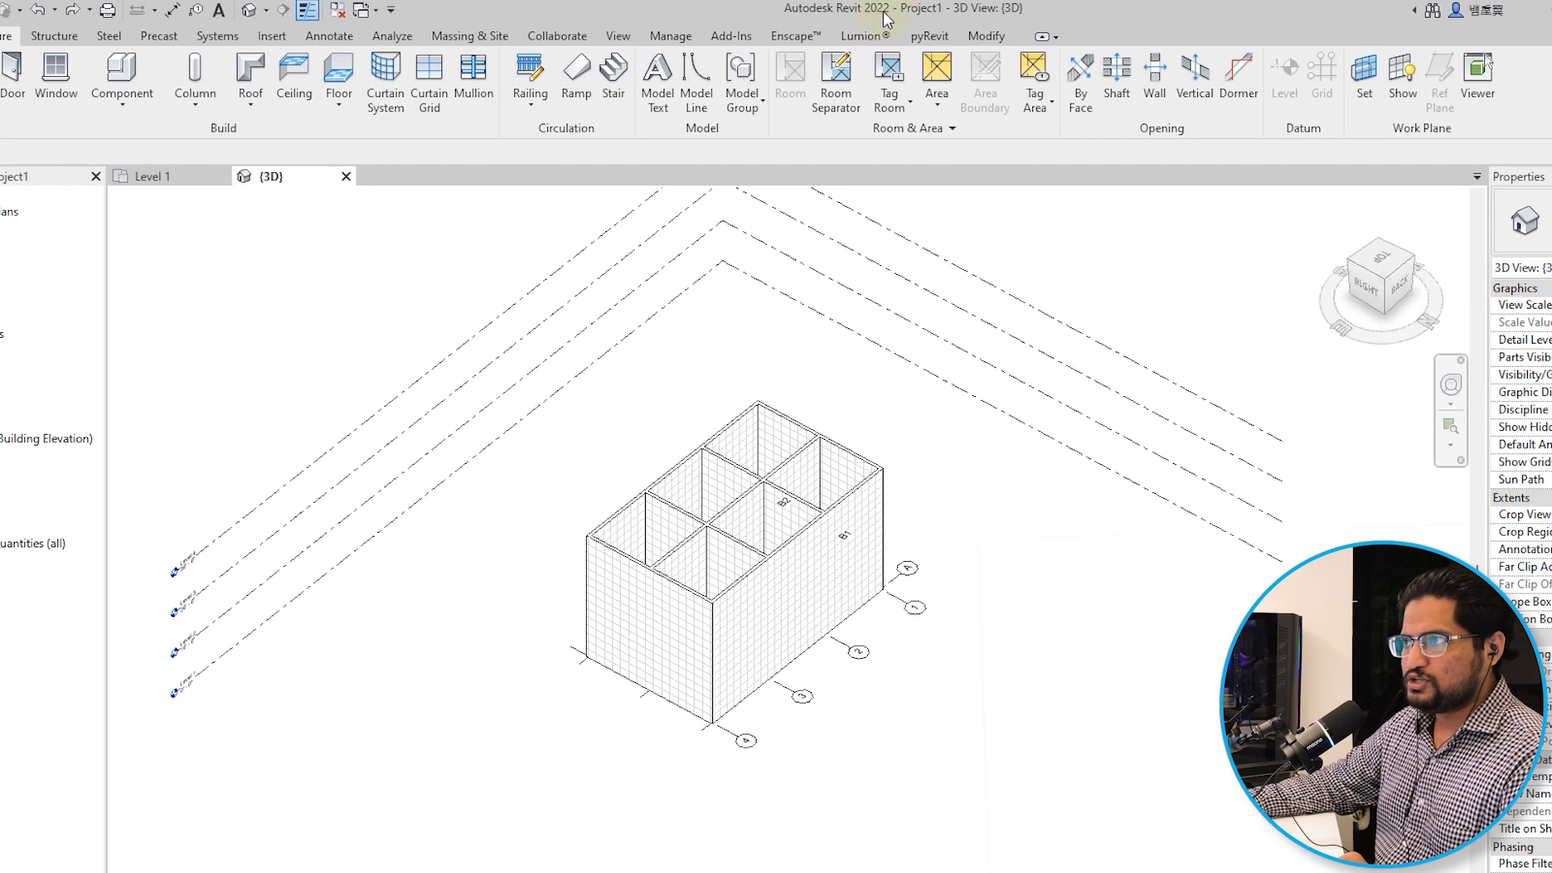
pyautogui.keyDown('shift'); pyautogui.moveTo(893, 602); pyautogui.dragTo(922, 634, button='middle'); pyautogui.keyUp('shift')
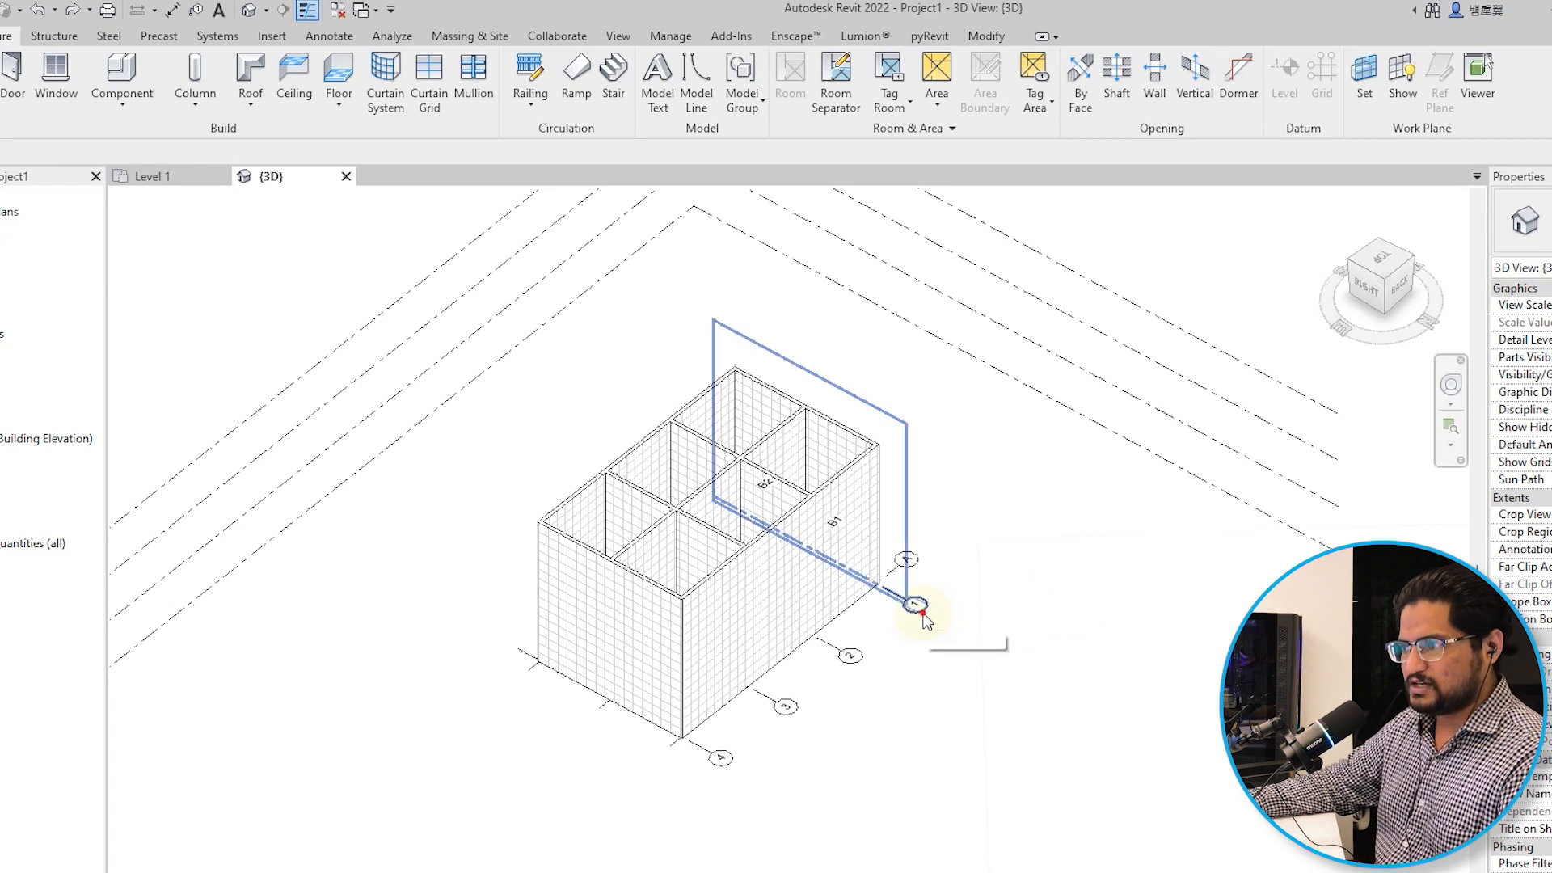
pyautogui.click(922, 614)
pyautogui.click(1017, 647)
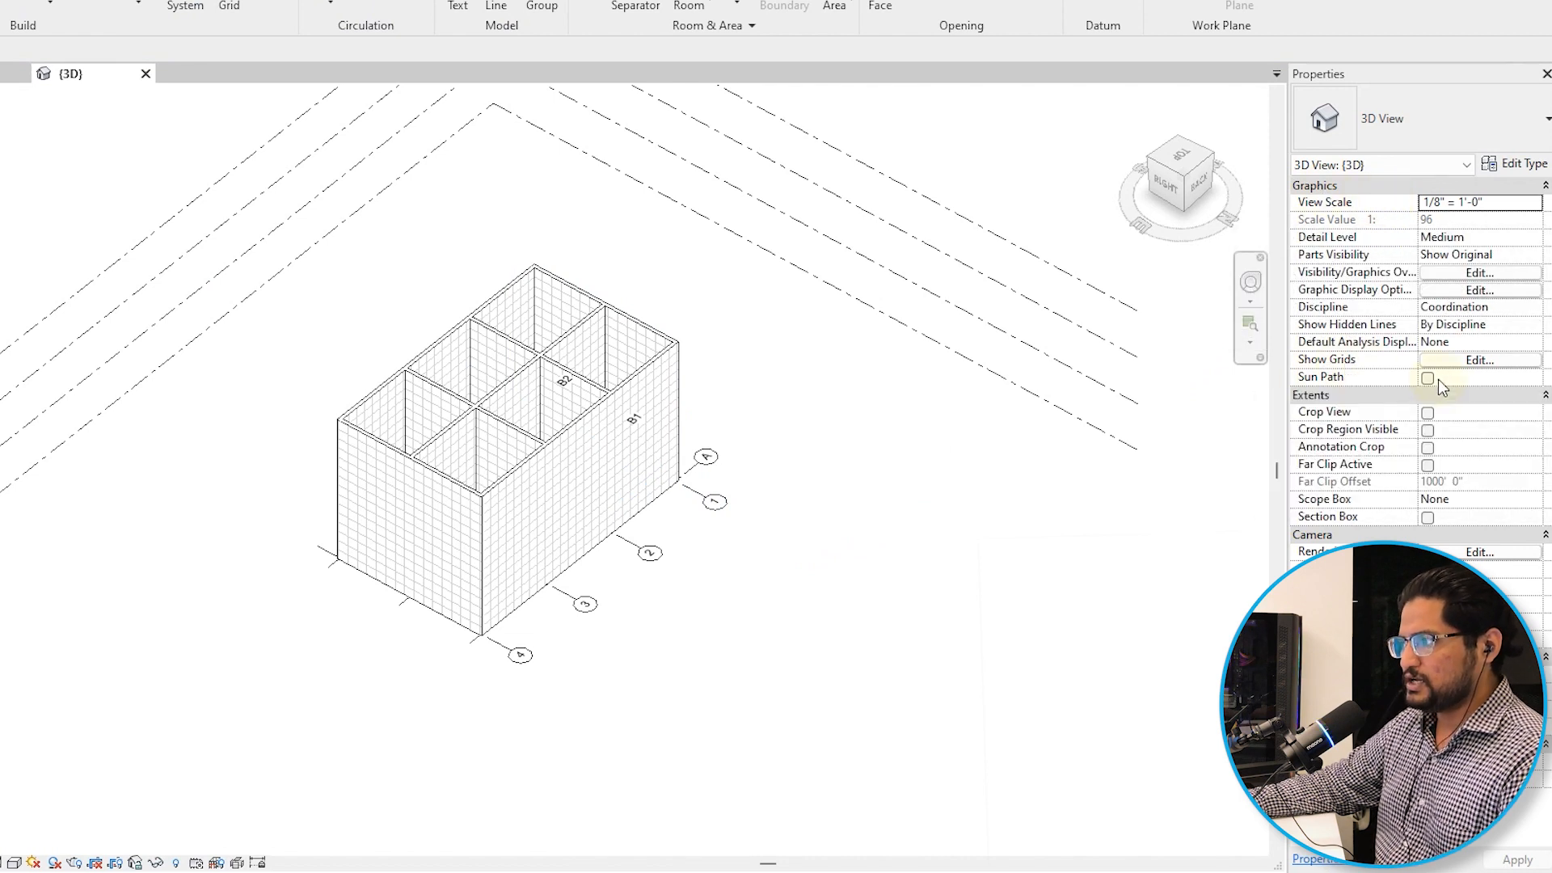
# Show the grids at Level 3 in addition to Level 1 in the 3D view and inspect them.
pyautogui.click(1475, 360)
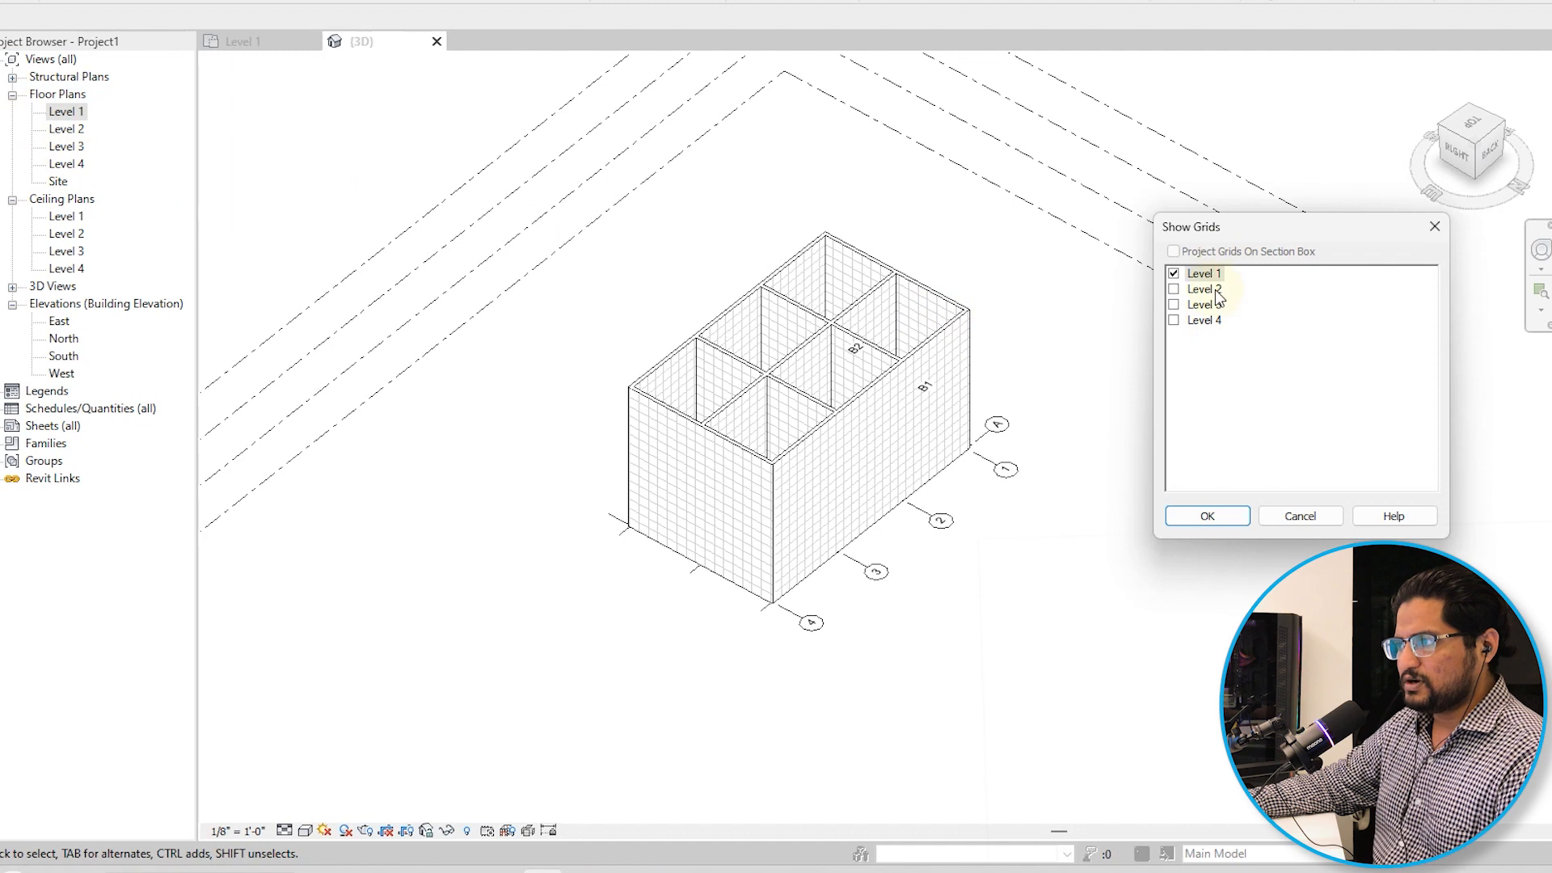
pyautogui.click(1173, 305)
pyautogui.click(1210, 515)
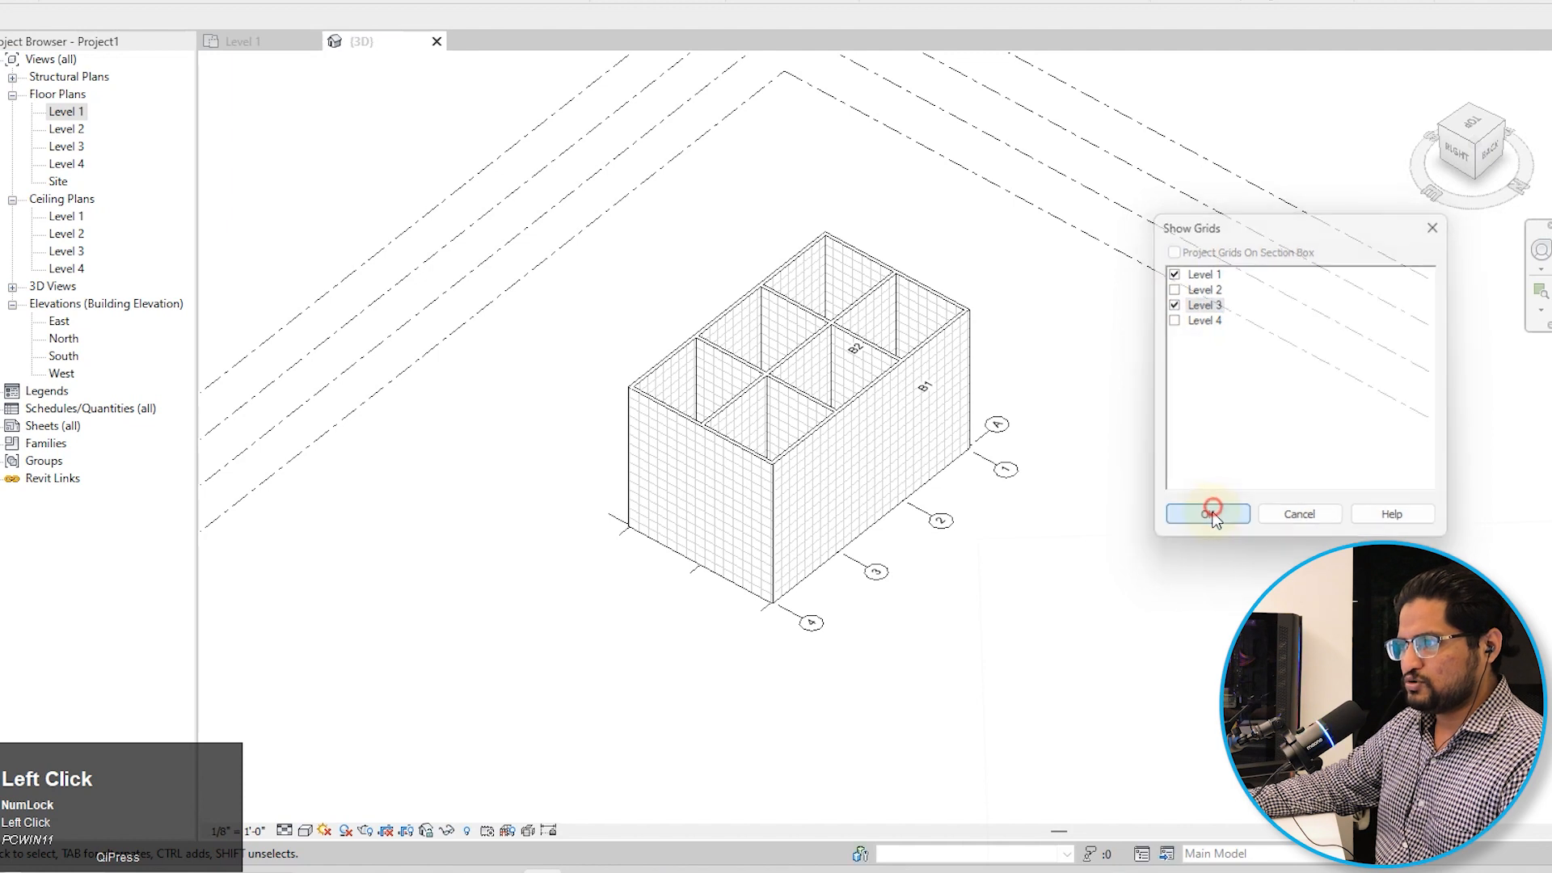
pyautogui.keyDown('shift'); pyautogui.moveTo(1189, 641); pyautogui.dragTo(1009, 517, button='middle'); pyautogui.keyUp('shift')
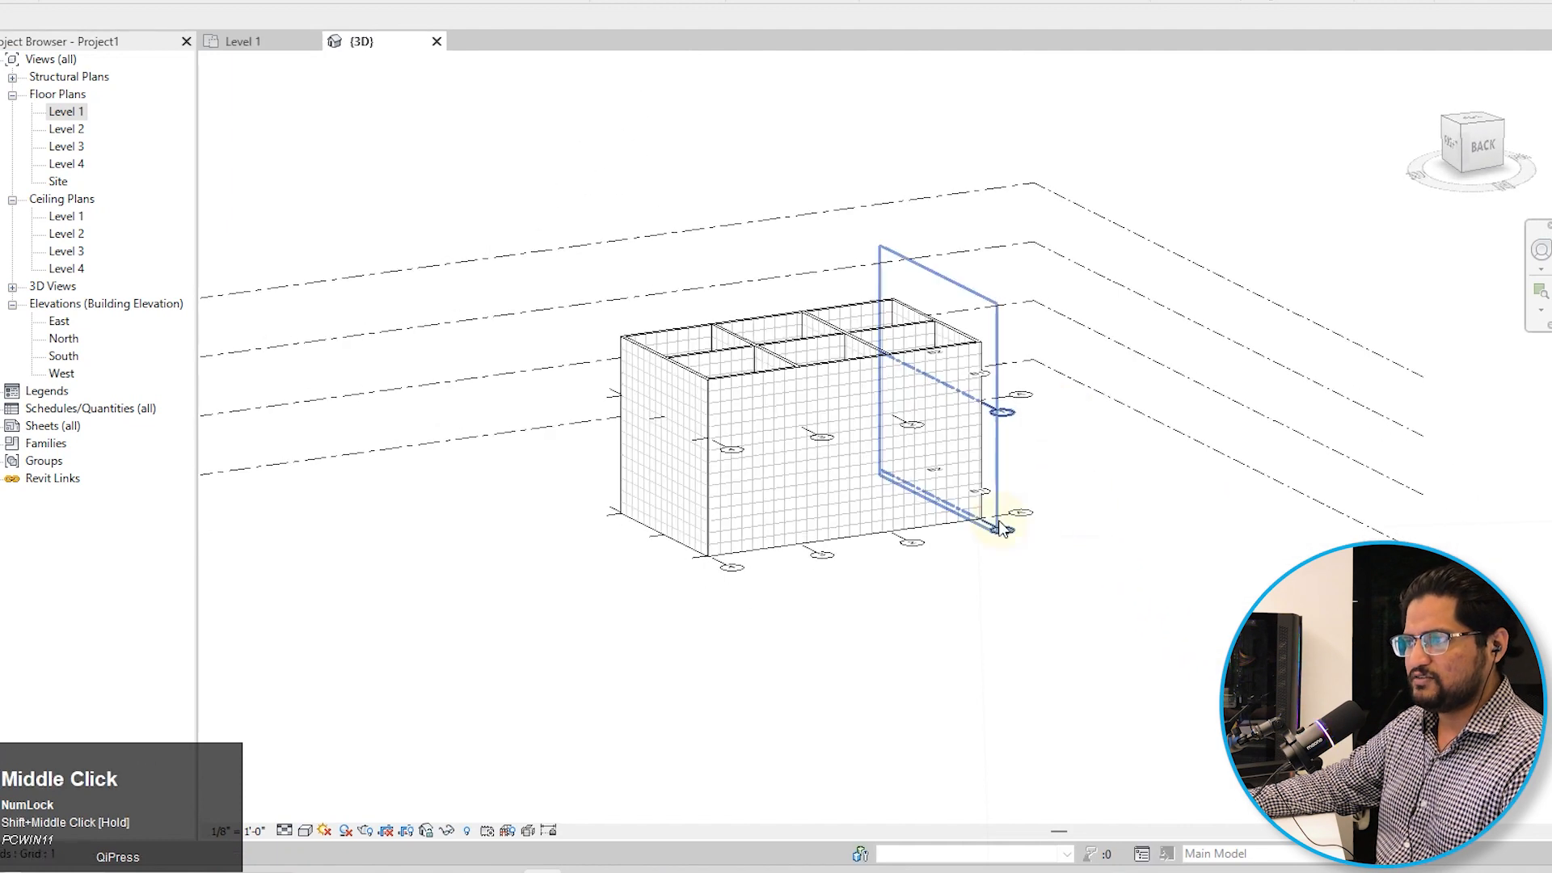
pyautogui.keyDown('shift'); pyautogui.moveTo(1123, 391); pyautogui.dragTo(1014, 437, button='middle'); pyautogui.keyUp('shift')
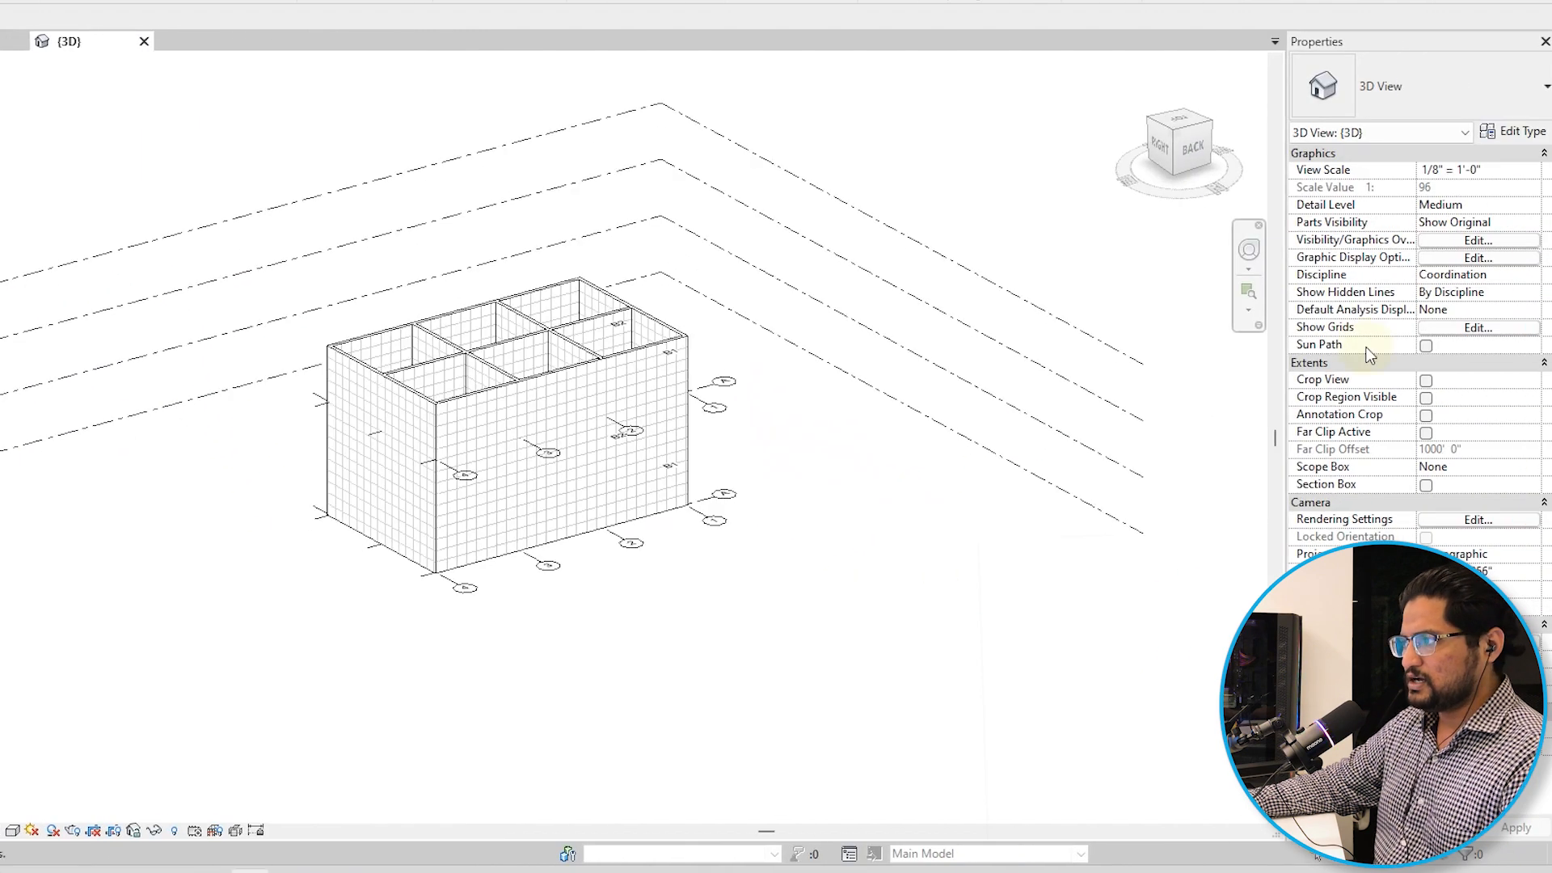
# Turn off the grid display for Level 3 and Level 1 in the 3D view.
pyautogui.click(1504, 326)
pyautogui.click(899, 305)
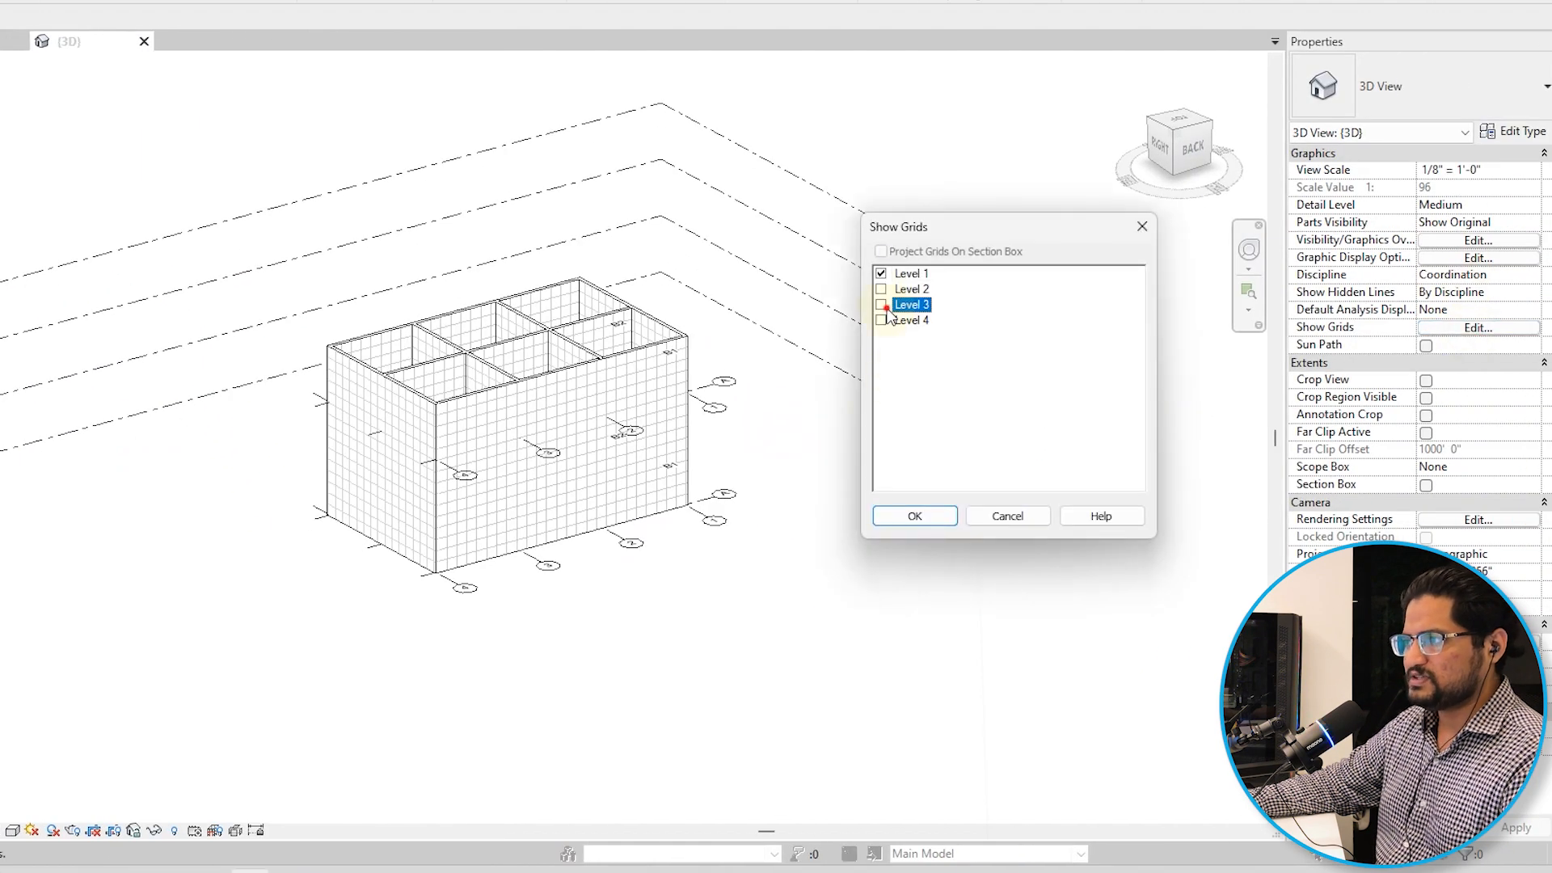
pyautogui.click(881, 273)
pyautogui.click(914, 516)
pyautogui.keyDown('shift'); pyautogui.moveTo(843, 617); pyautogui.dragTo(889, 678, button='middle'); pyautogui.keyUp('shift')
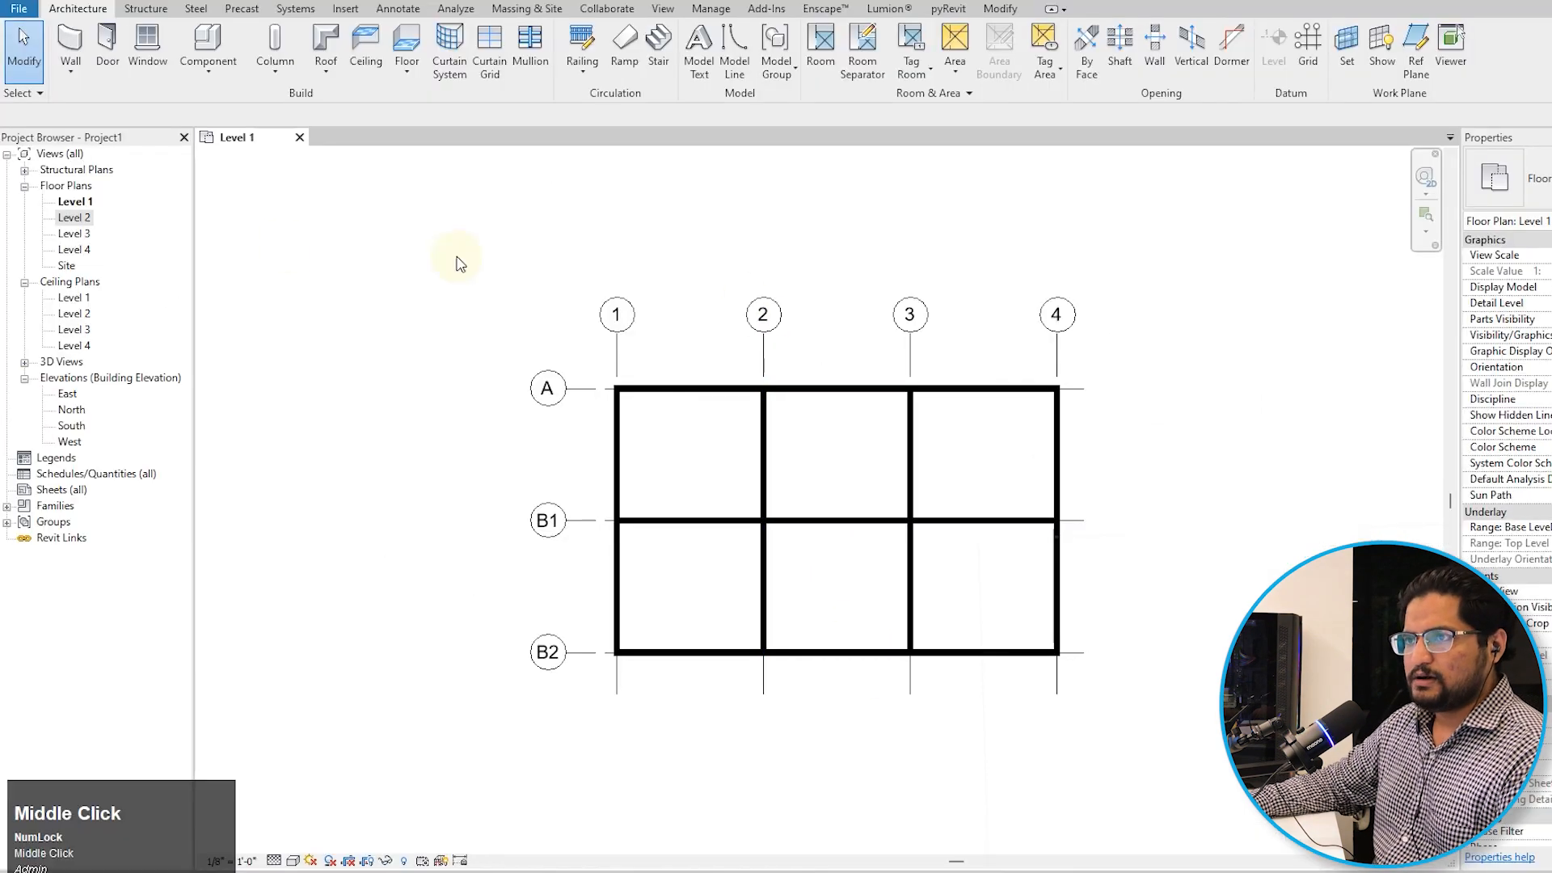
# Open the Level 2 floor plan, tile it beside Level 1, and fit the gridded layout in both views.
pyautogui.doubleClick(74, 218)
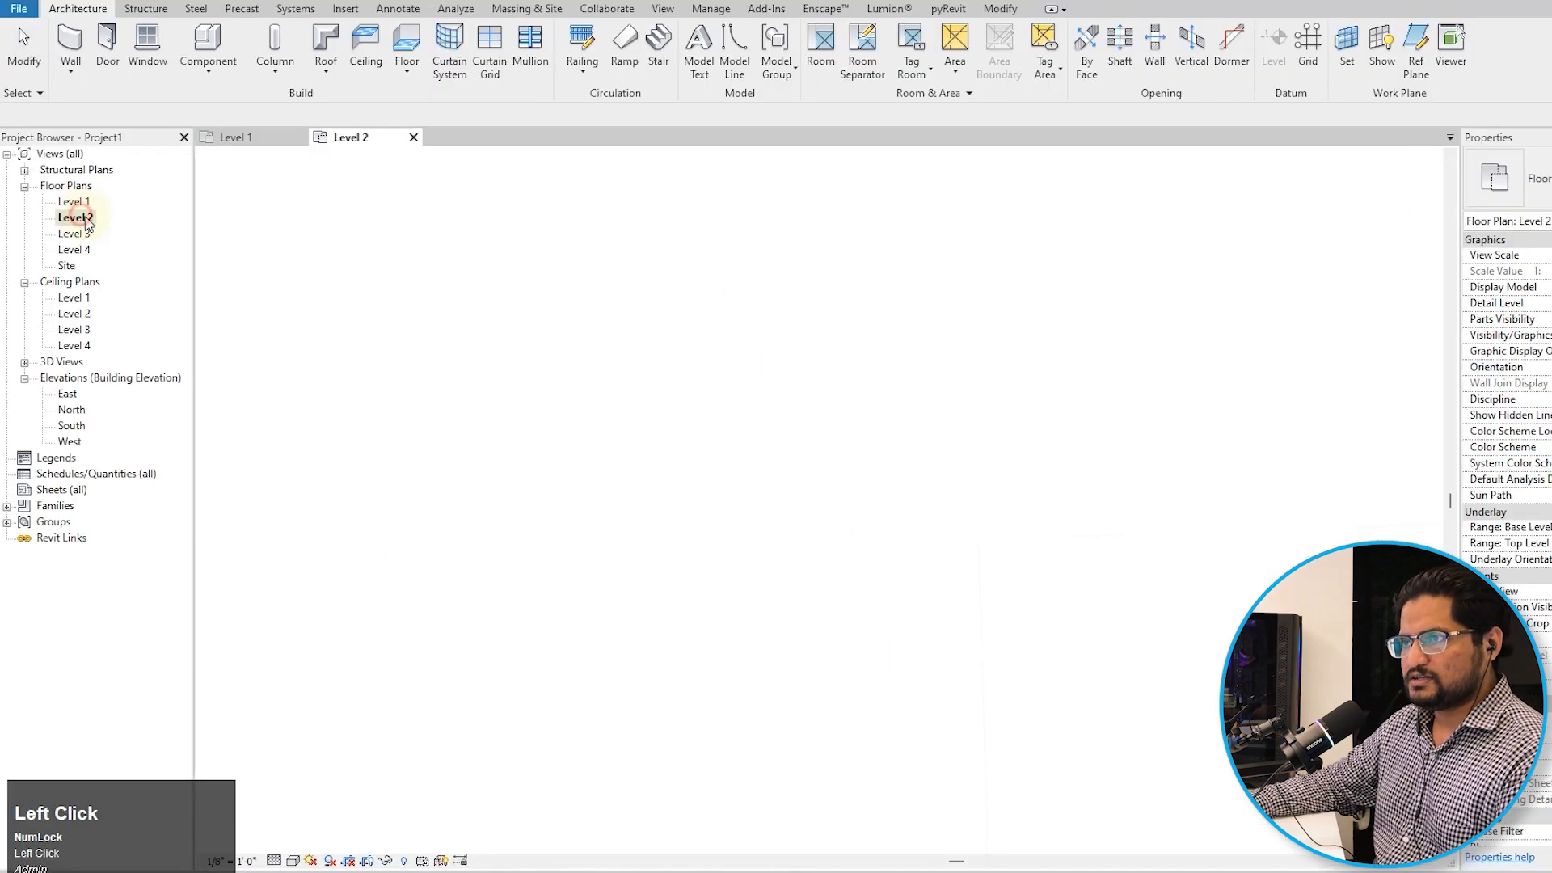
pyautogui.press('w')
pyautogui.press('t')
pyautogui.moveTo(700, 269); pyautogui.dragTo(523, 374, button='middle')
pyautogui.scroll(-2, 582, 284)
pyautogui.middleClick(1019, 418)
pyautogui.scroll(-2, 1092, 436)
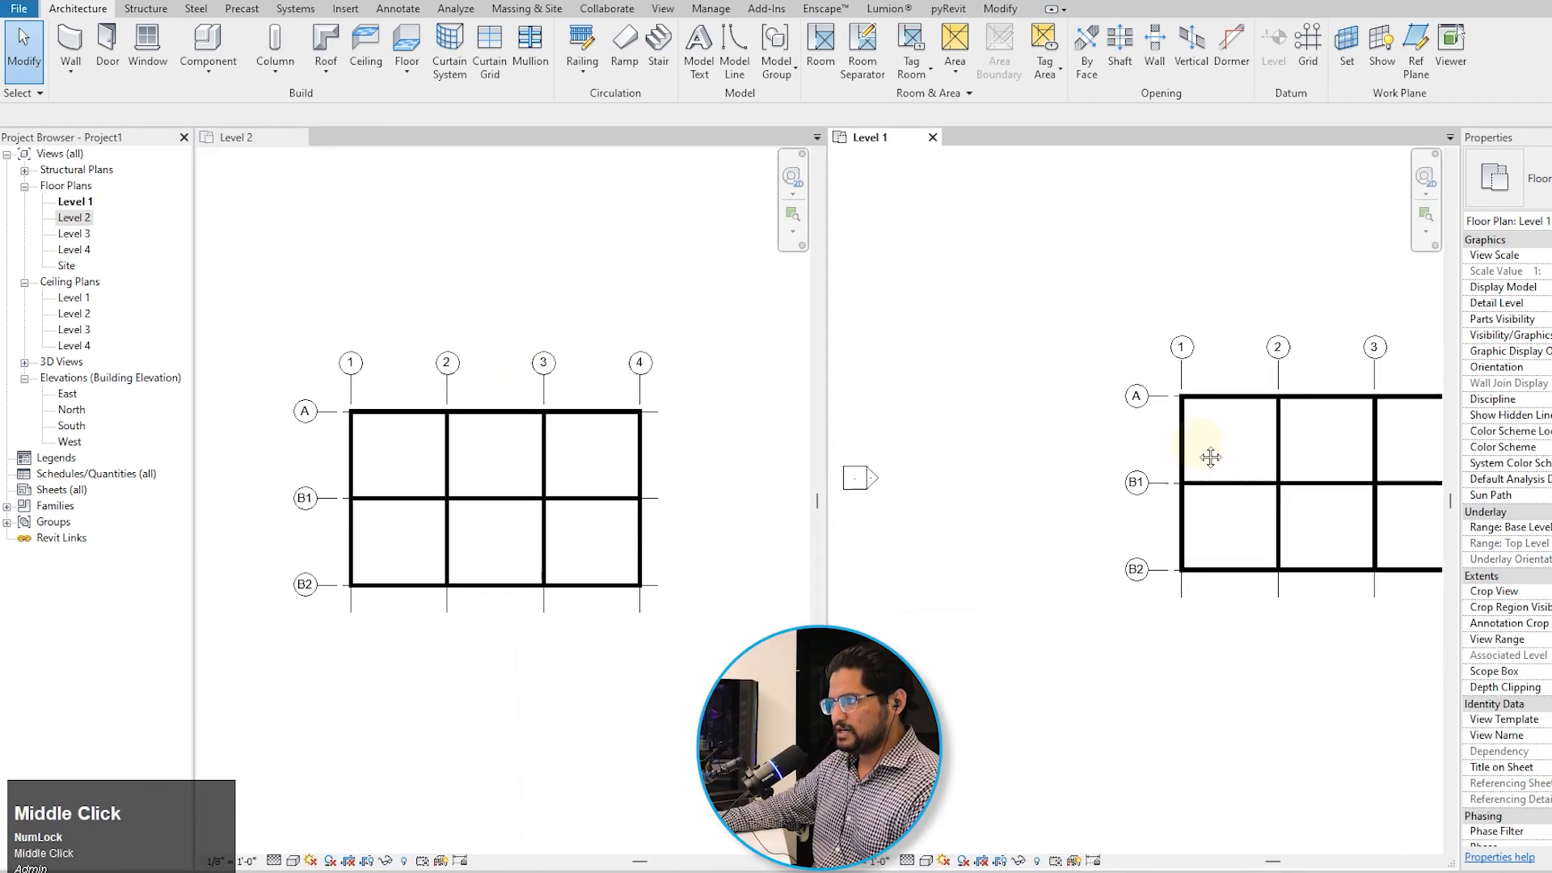
pyautogui.moveTo(1222, 457); pyautogui.dragTo(1126, 437, button='middle')
pyautogui.middleClick(504, 497)
pyautogui.press('Escape')
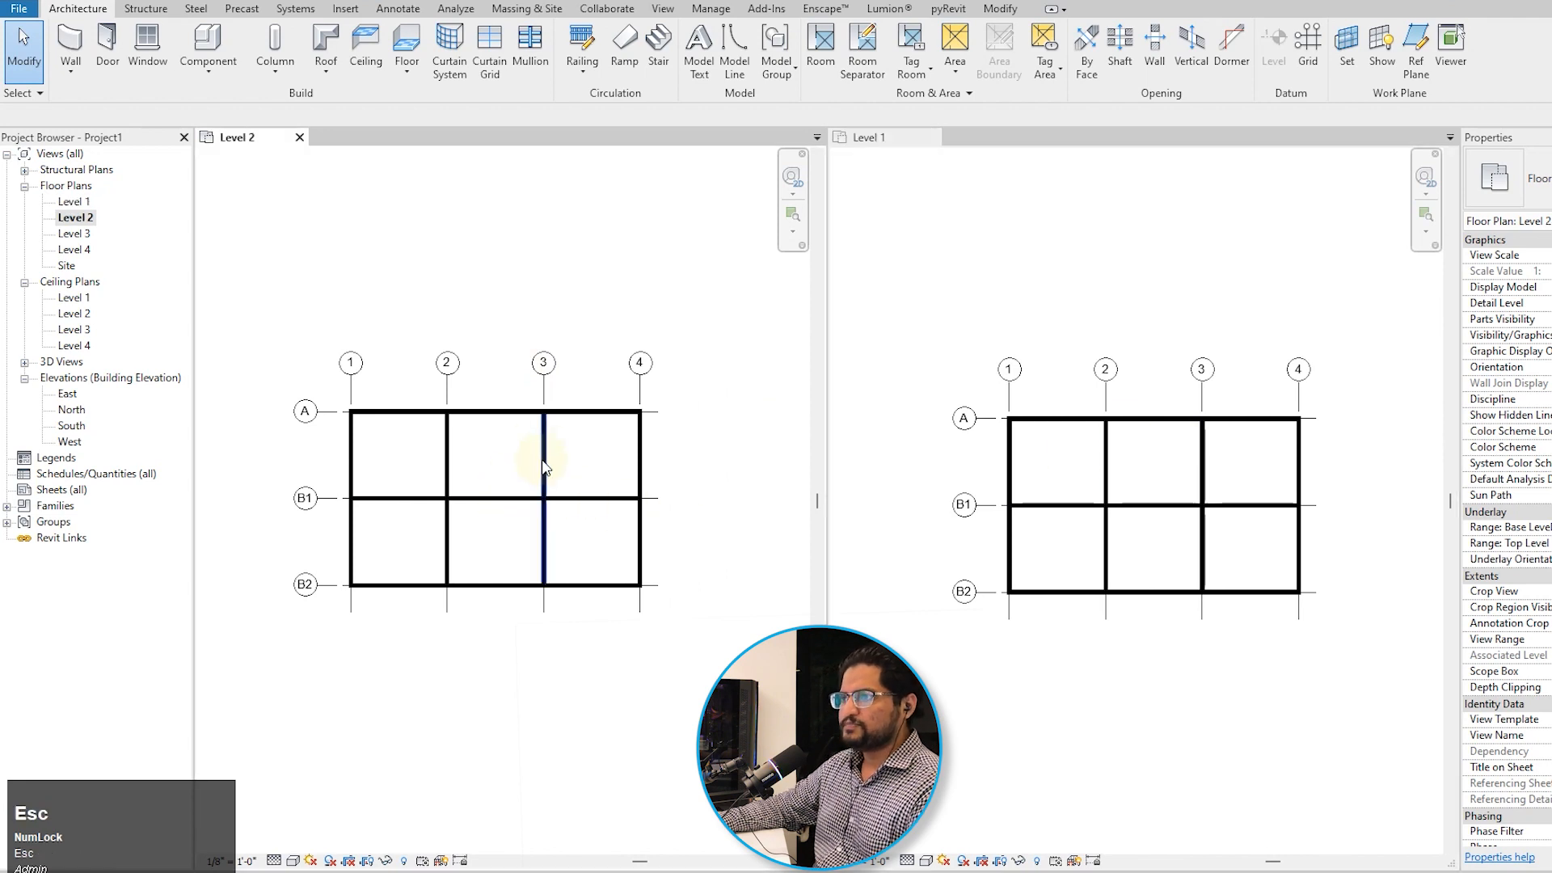
# Extend the aligned vertical grids upward by stretching grid 1's bubble end away from the walls in the Level 1 plan.
pyautogui.scroll(1, 558, 465)
pyautogui.moveTo(611, 465); pyautogui.dragTo(661, 465, button='middle')
pyautogui.scroll(1, 1048, 431)
pyautogui.press('Escape')
pyautogui.click(1004, 378)
pyautogui.moveTo(1005, 378); pyautogui.dragTo(1032, 320)
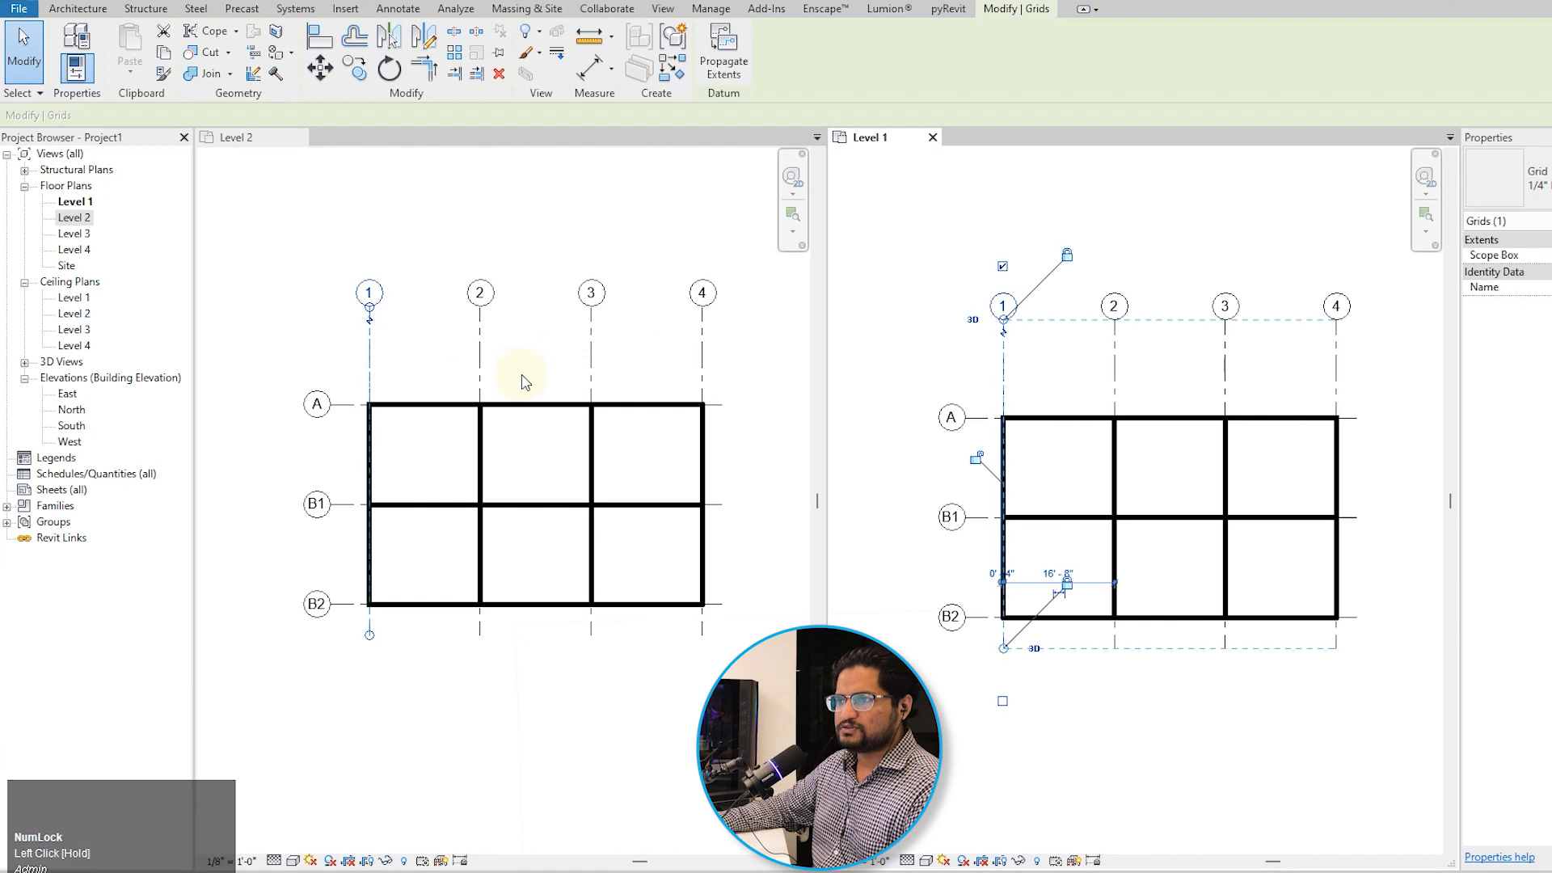
pyautogui.click(895, 460)
# Lengthen the aligned horizontal grids outward at both ends by stretching grid A in the Level 1 plan.
pyautogui.click(978, 417)
pyautogui.moveTo(965, 418); pyautogui.dragTo(910, 417)
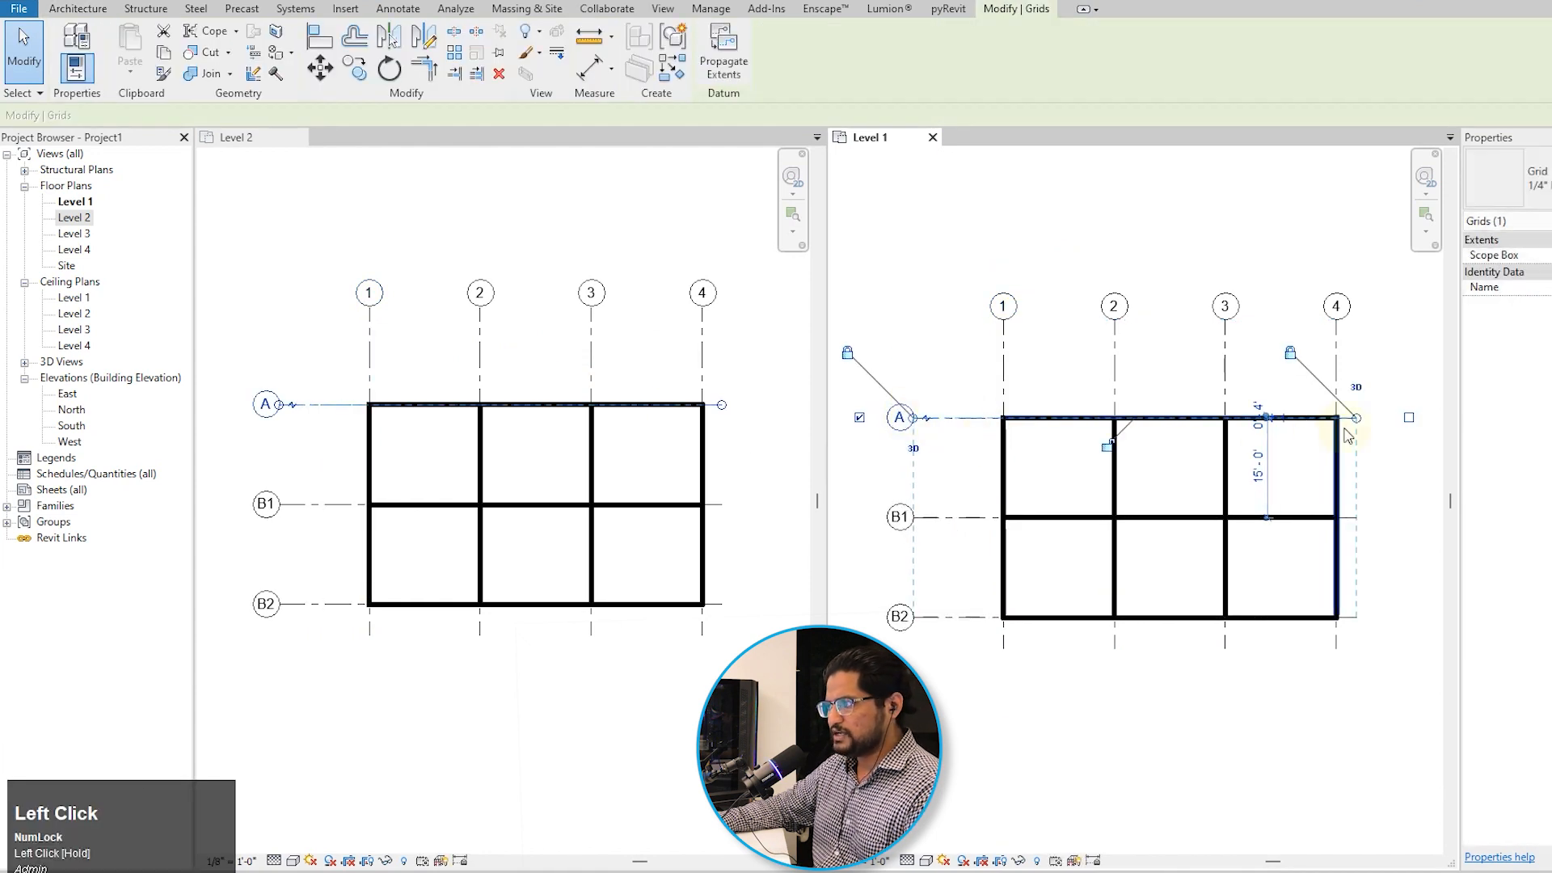
pyautogui.moveTo(1357, 418); pyautogui.dragTo(1396, 421)
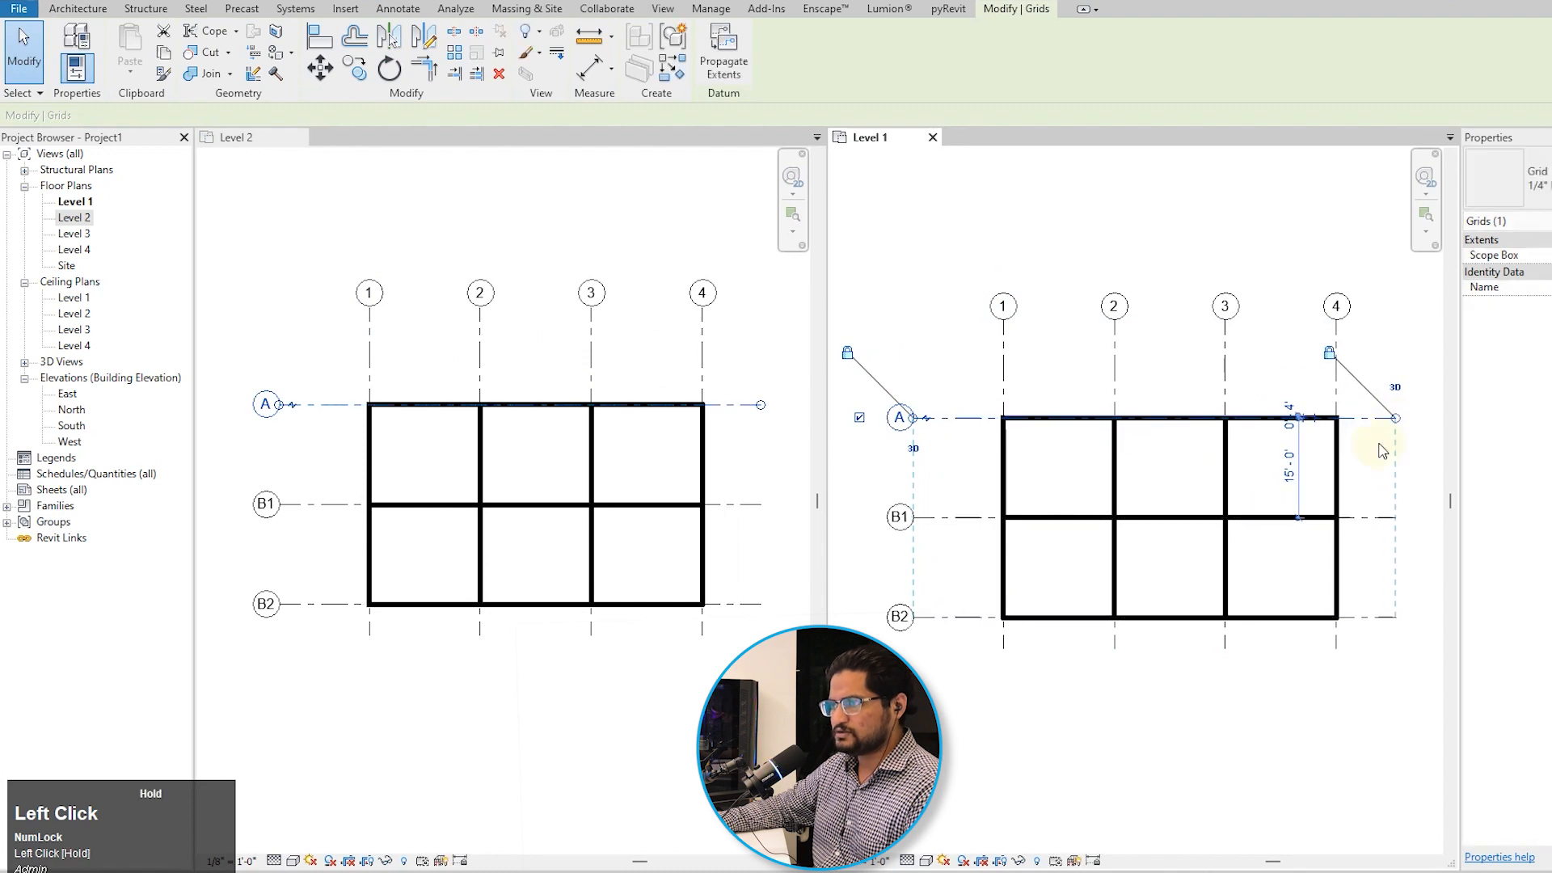
pyautogui.press('Escape')
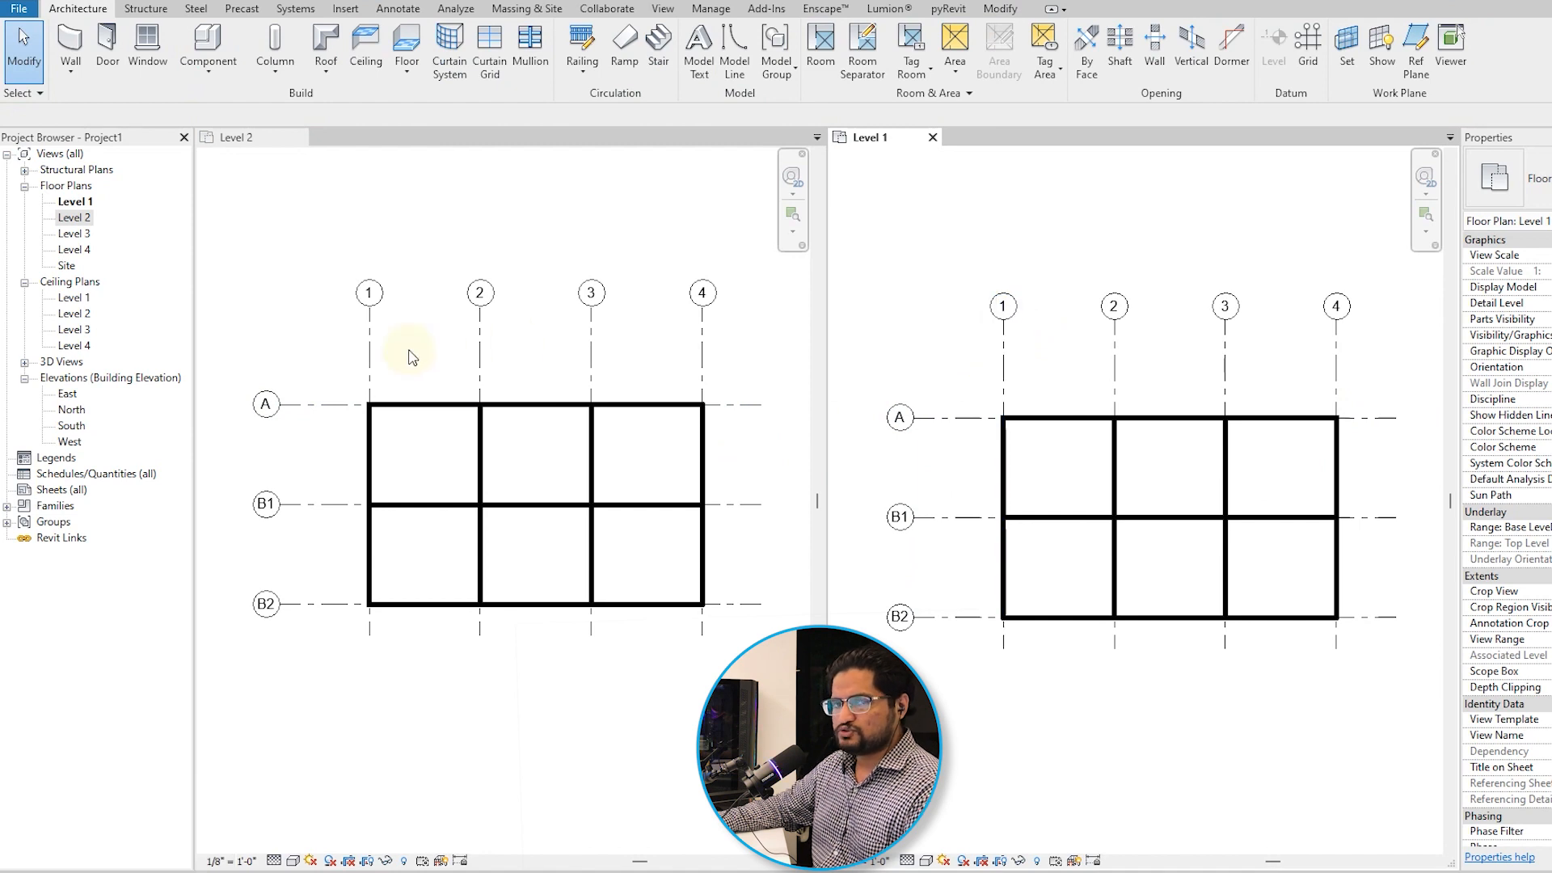
# Switch the bubble end of grid 1 from 3D to 2D extents in the Level 1 plan.
pyautogui.middleClick(1039, 339)
pyautogui.scroll(2, 1035, 340)
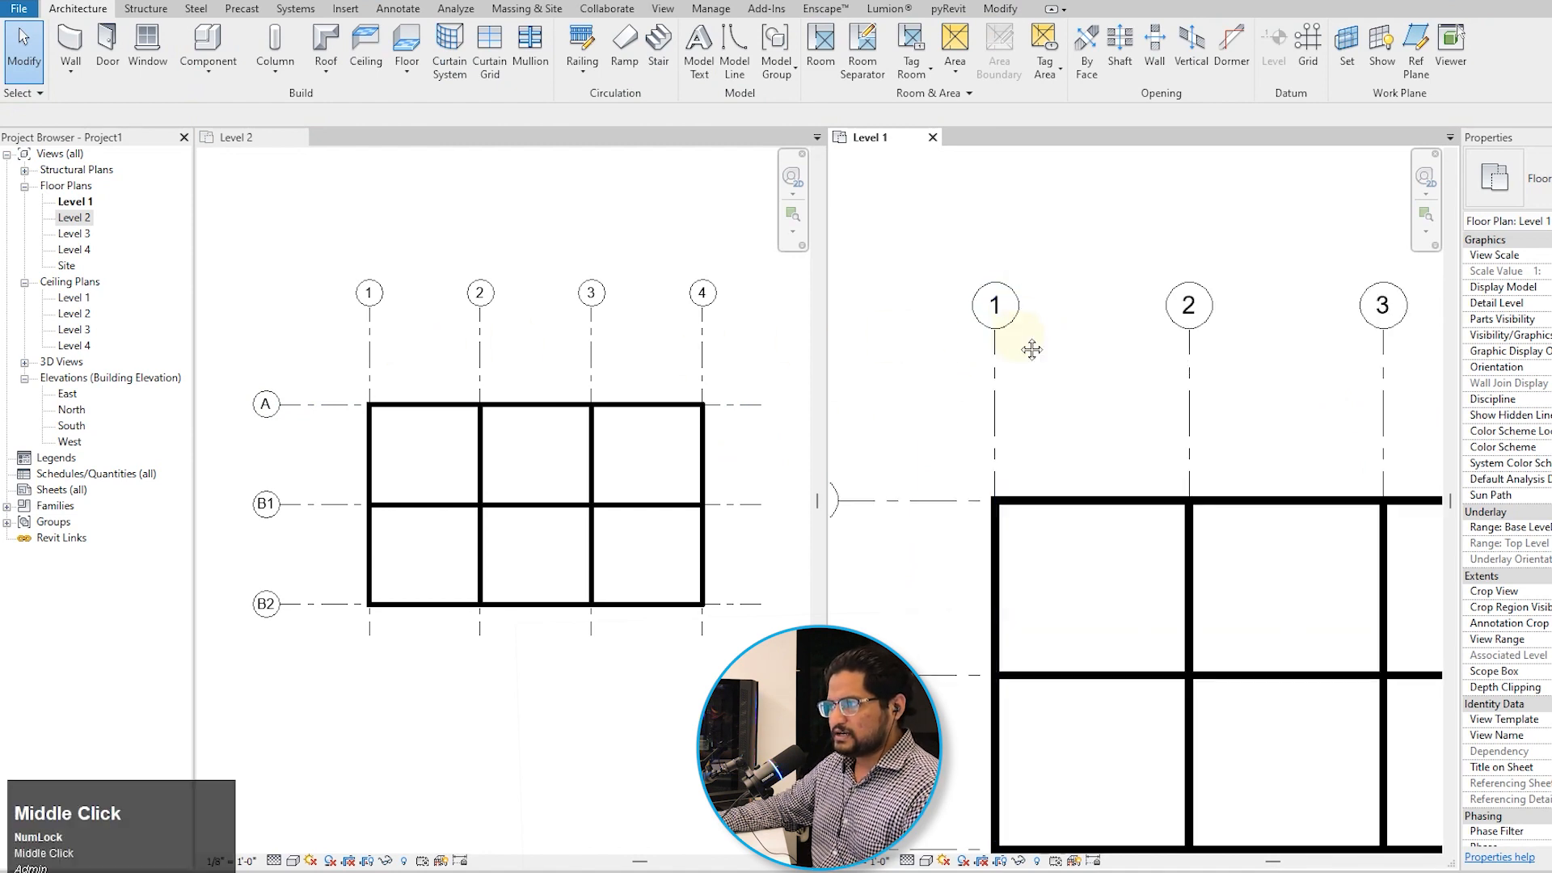
pyautogui.moveTo(1024, 337); pyautogui.dragTo(1024, 363, button='middle')
pyautogui.click(996, 386)
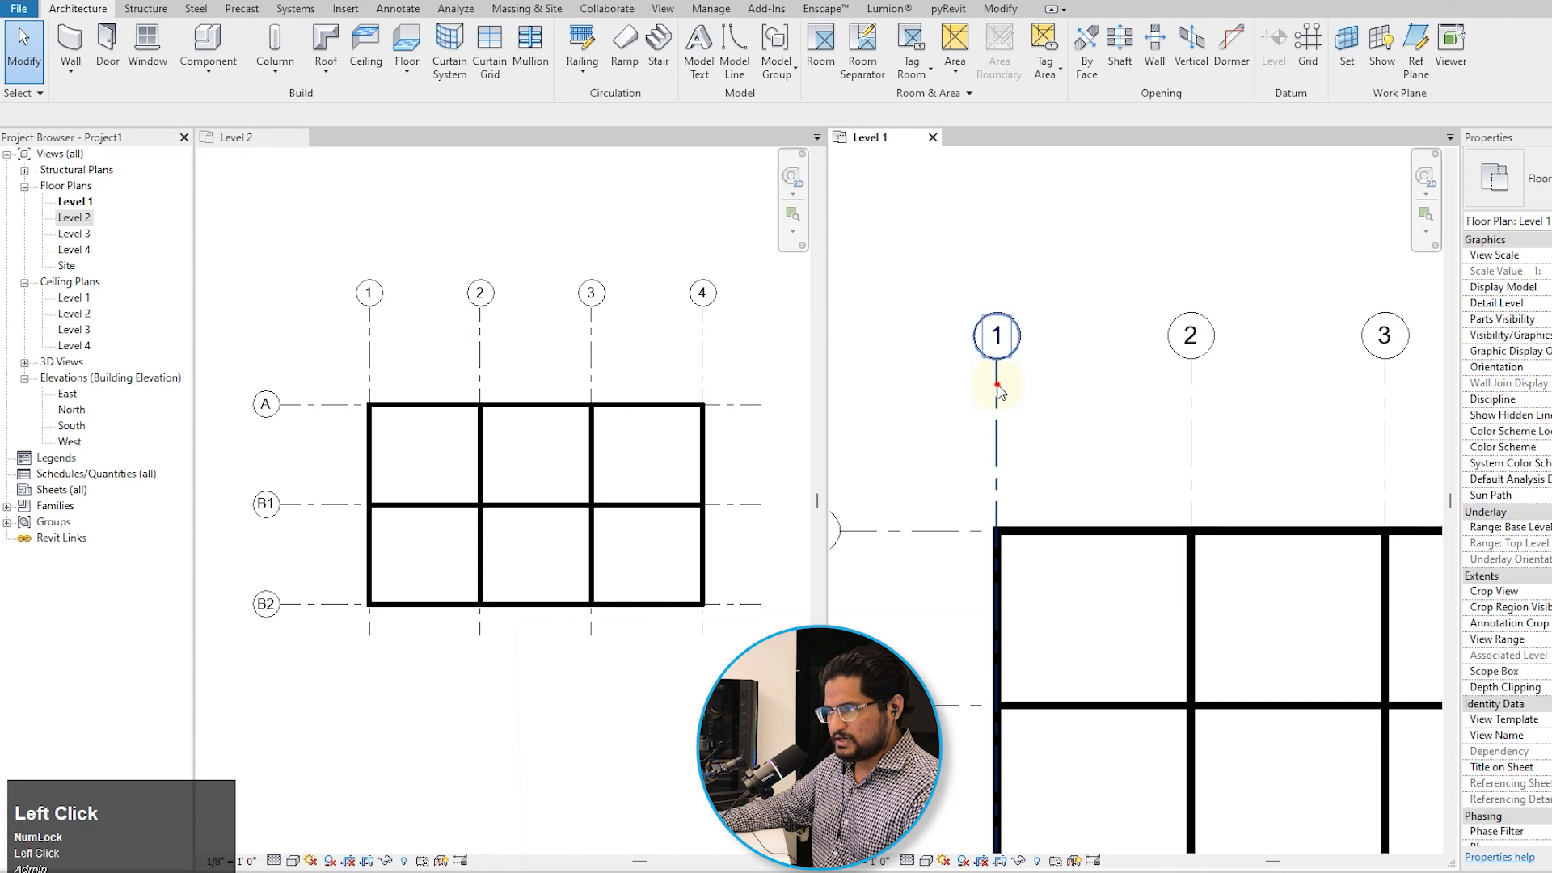
pyautogui.click(943, 361)
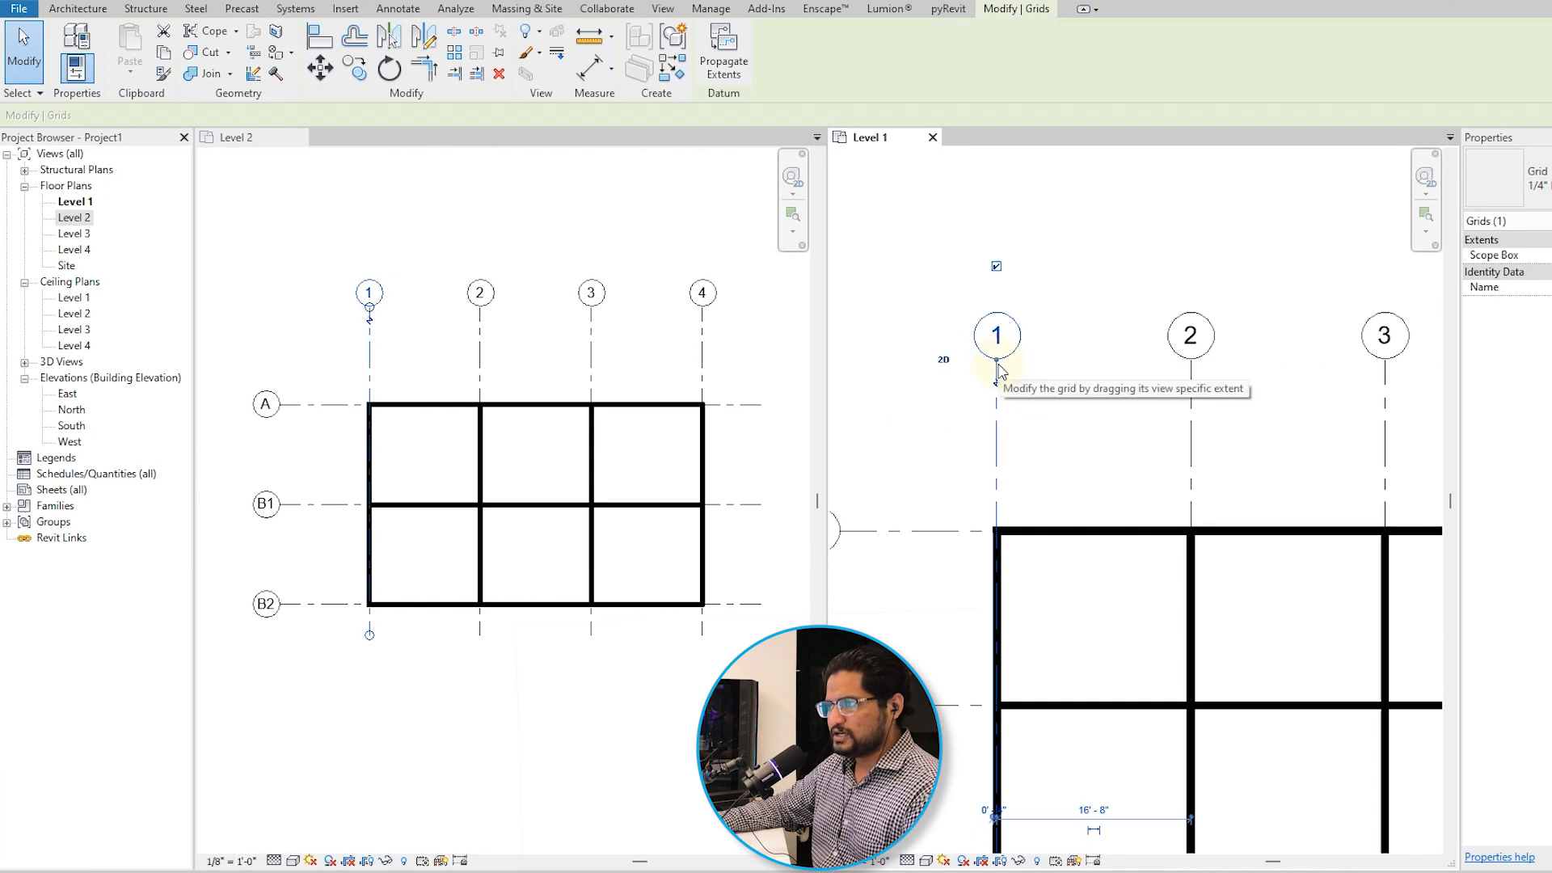
# Stretch grid 1's view-specific bubble end above the other bubbles in the Level 1 plan and pull it back toward the walls.
pyautogui.moveTo(1001, 366); pyautogui.dragTo(1060, 259)
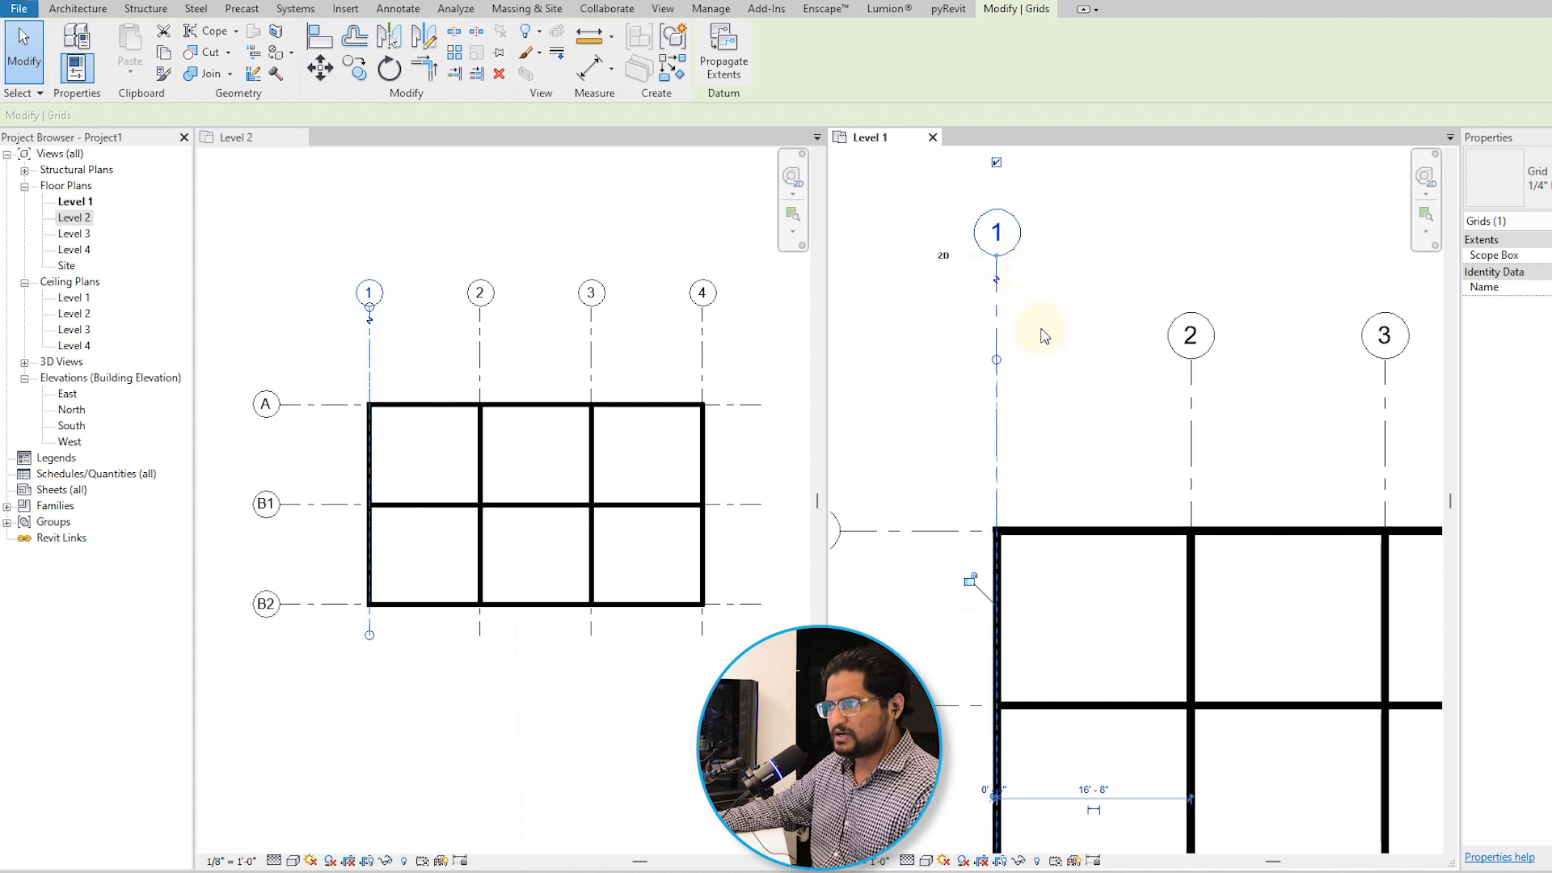
pyautogui.moveTo(999, 257); pyautogui.dragTo(1011, 423)
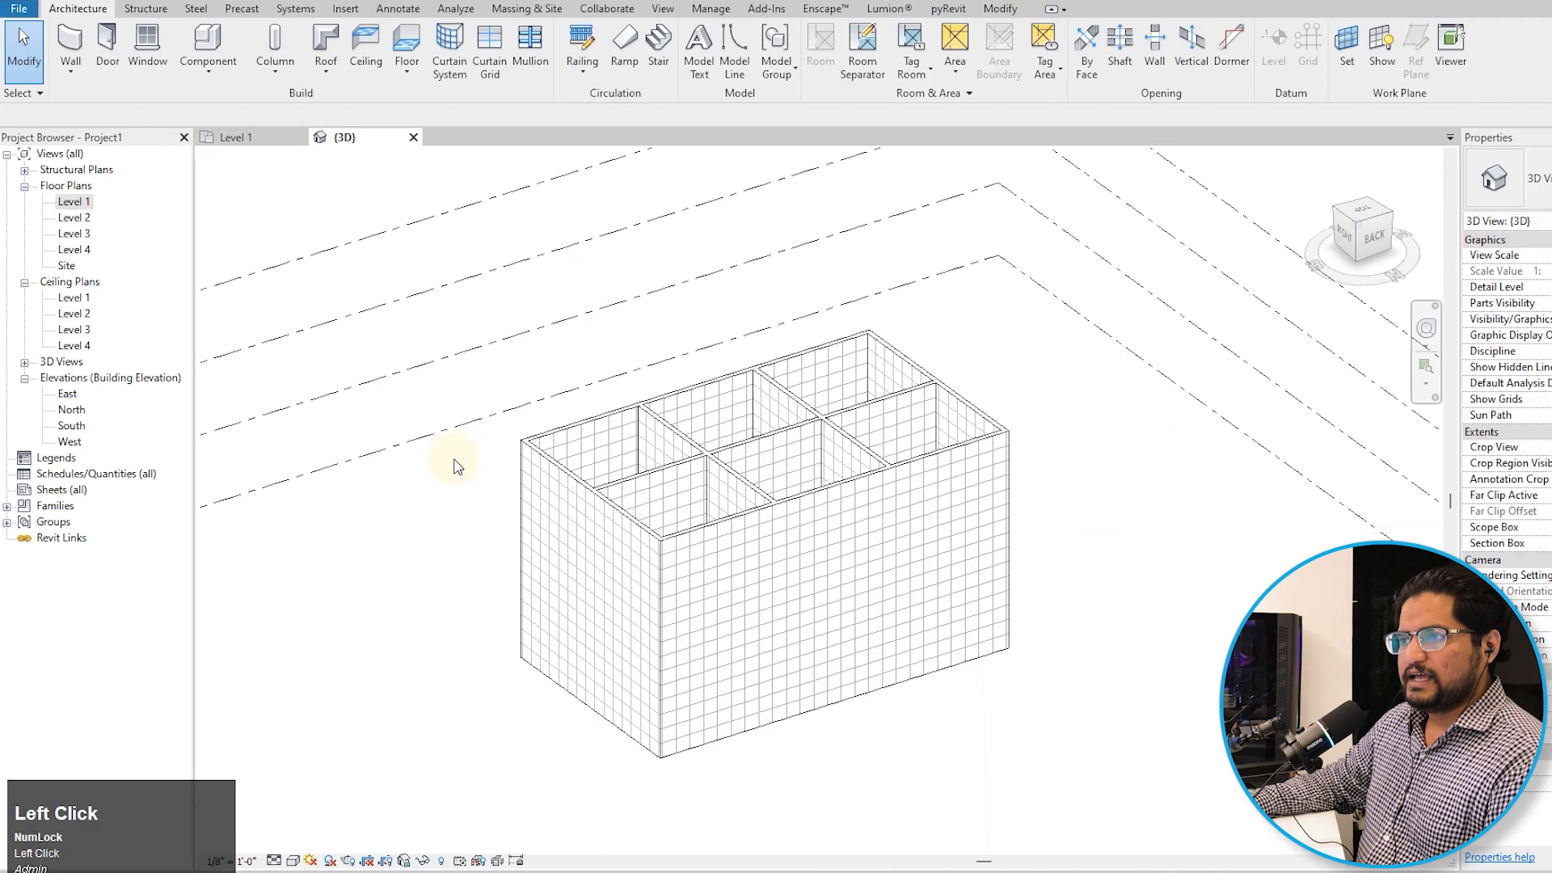
# Move the interior wall on grid 2 in the Level 1 plan close beside the outer wall on grid 1.
pyautogui.click(252, 137)
pyautogui.moveTo(612, 443); pyautogui.dragTo(719, 419, button='middle')
pyautogui.press('Escape')
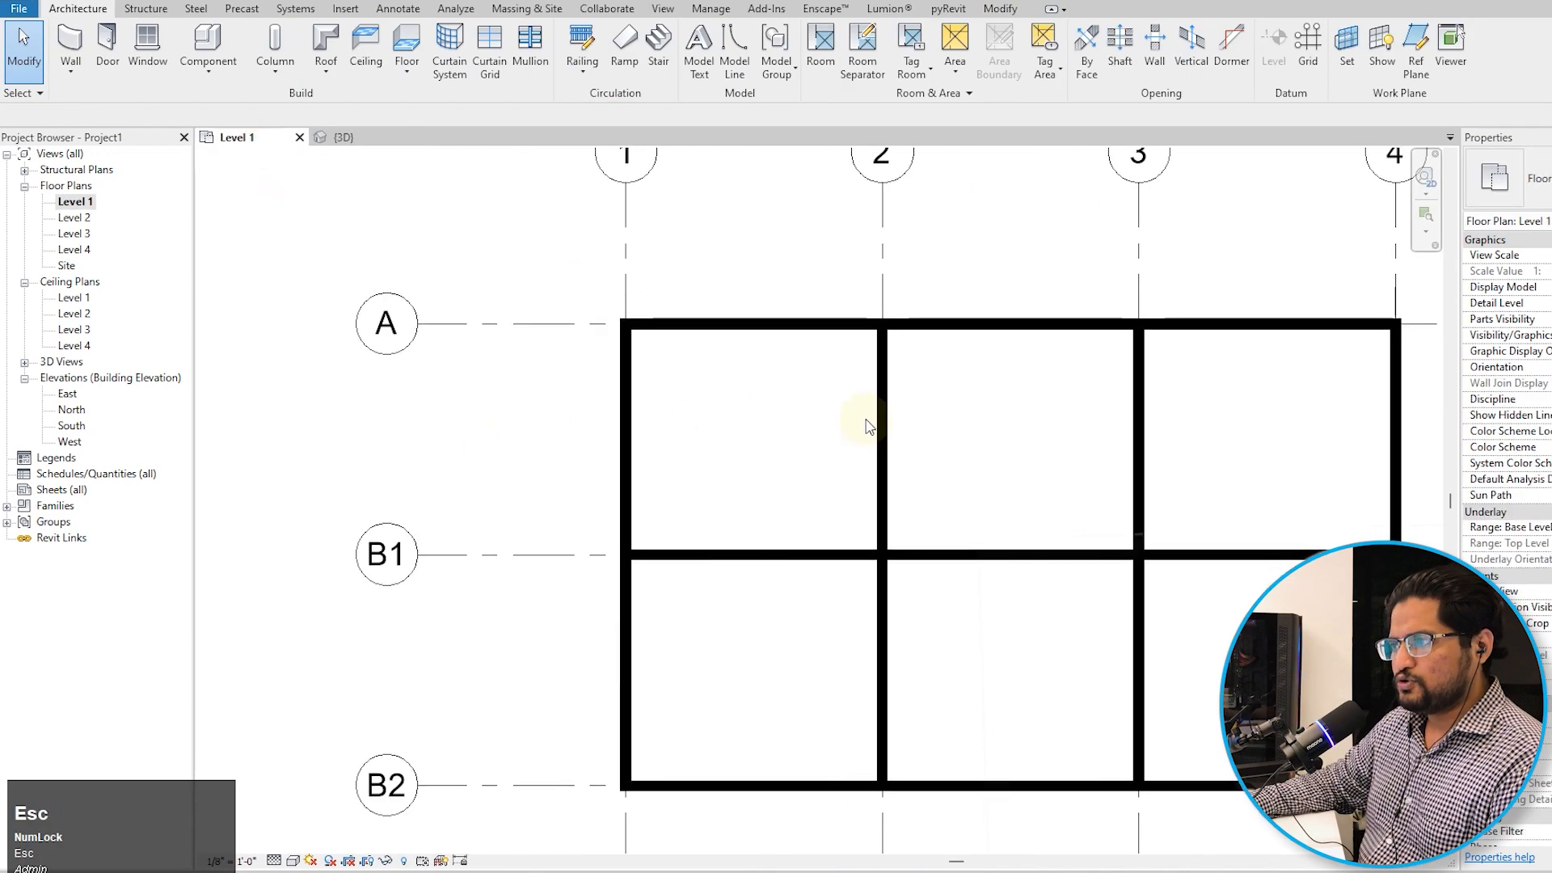
pyautogui.click(873, 403)
pyautogui.scroll(-1, 870, 399)
pyautogui.moveTo(869, 394); pyautogui.dragTo(718, 390)
pyautogui.press('Escape')
pyautogui.scroll(1, 724, 382)
pyautogui.moveTo(732, 377); pyautogui.dragTo(705, 450, button='middle')
# Align grid 2 to the centerline of the relocated wall beside grid 1.
pyautogui.press('a')
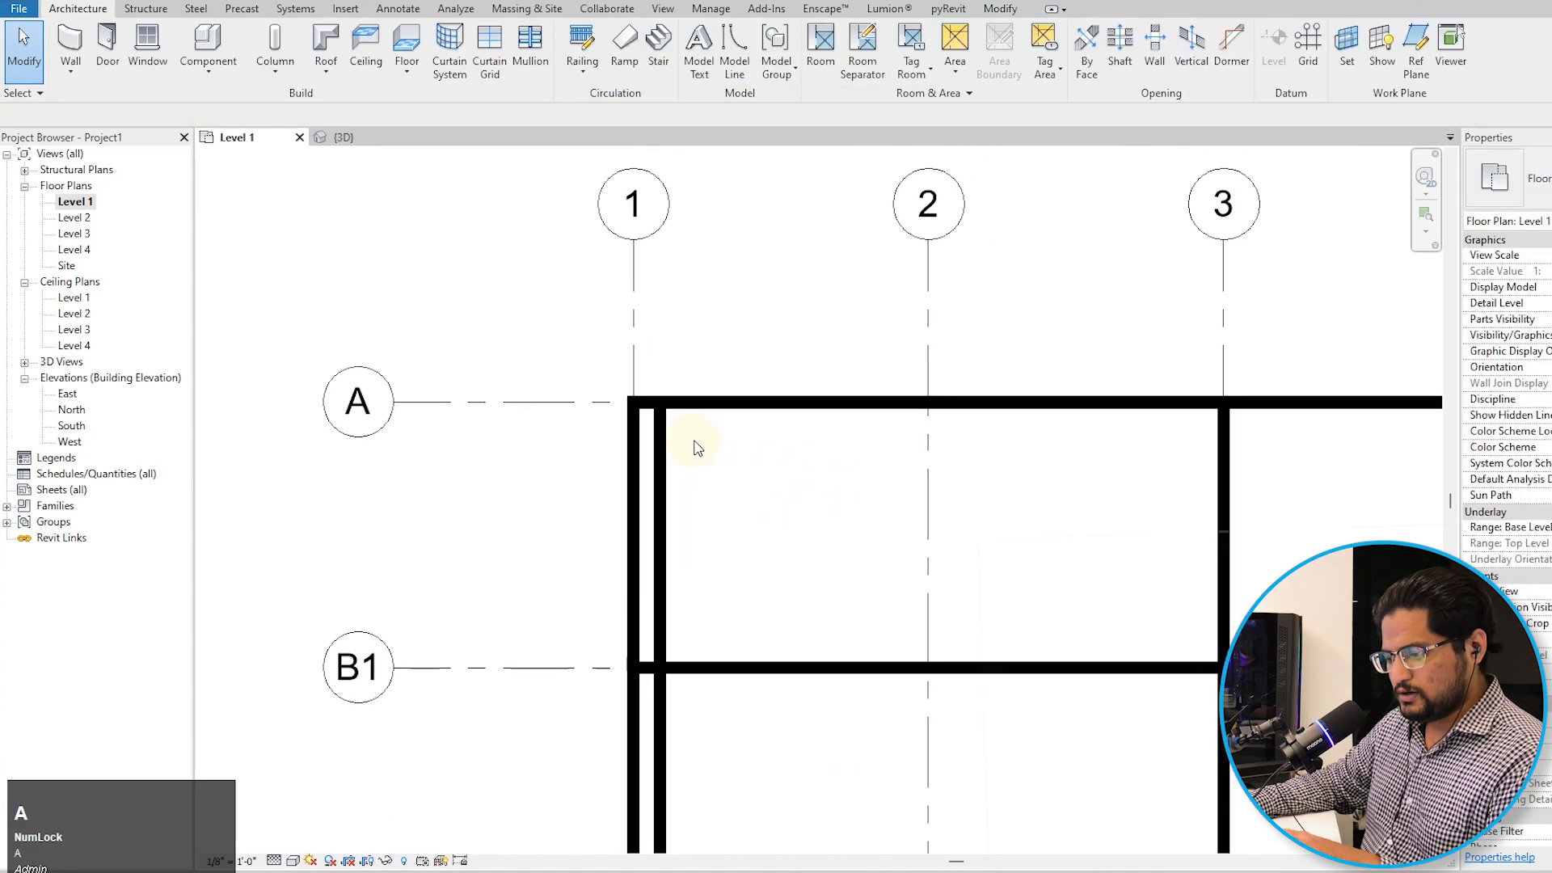
pyautogui.press('l')
pyautogui.scroll(2, 699, 471)
pyautogui.click(635, 426)
pyautogui.scroll(-2, 727, 453)
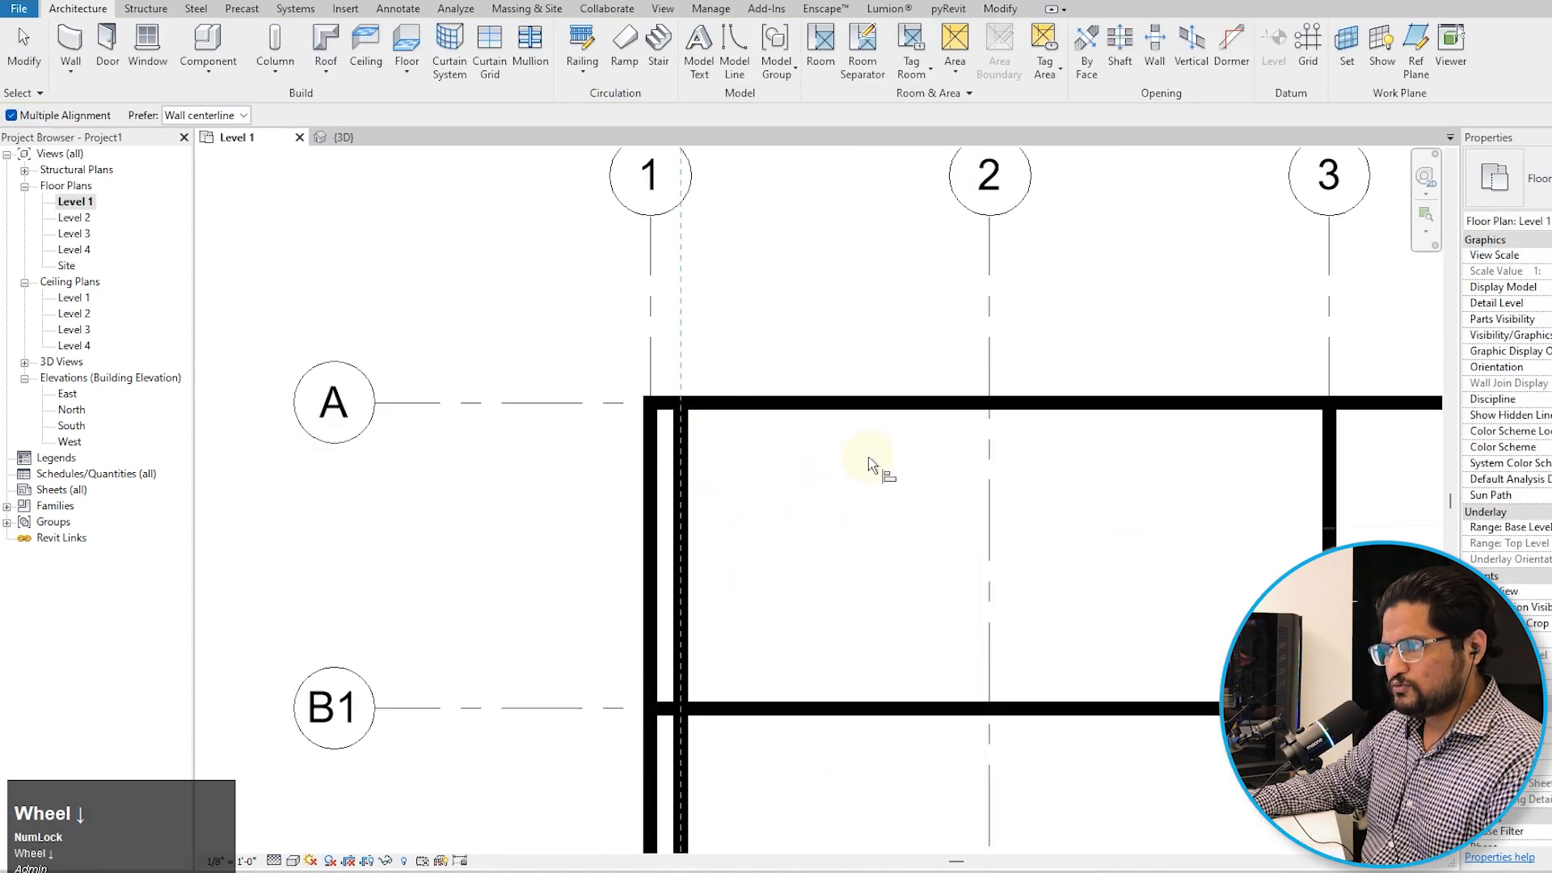
pyautogui.click(992, 435)
pyautogui.moveTo(689, 170); pyautogui.dragTo(676, 331, button='middle')
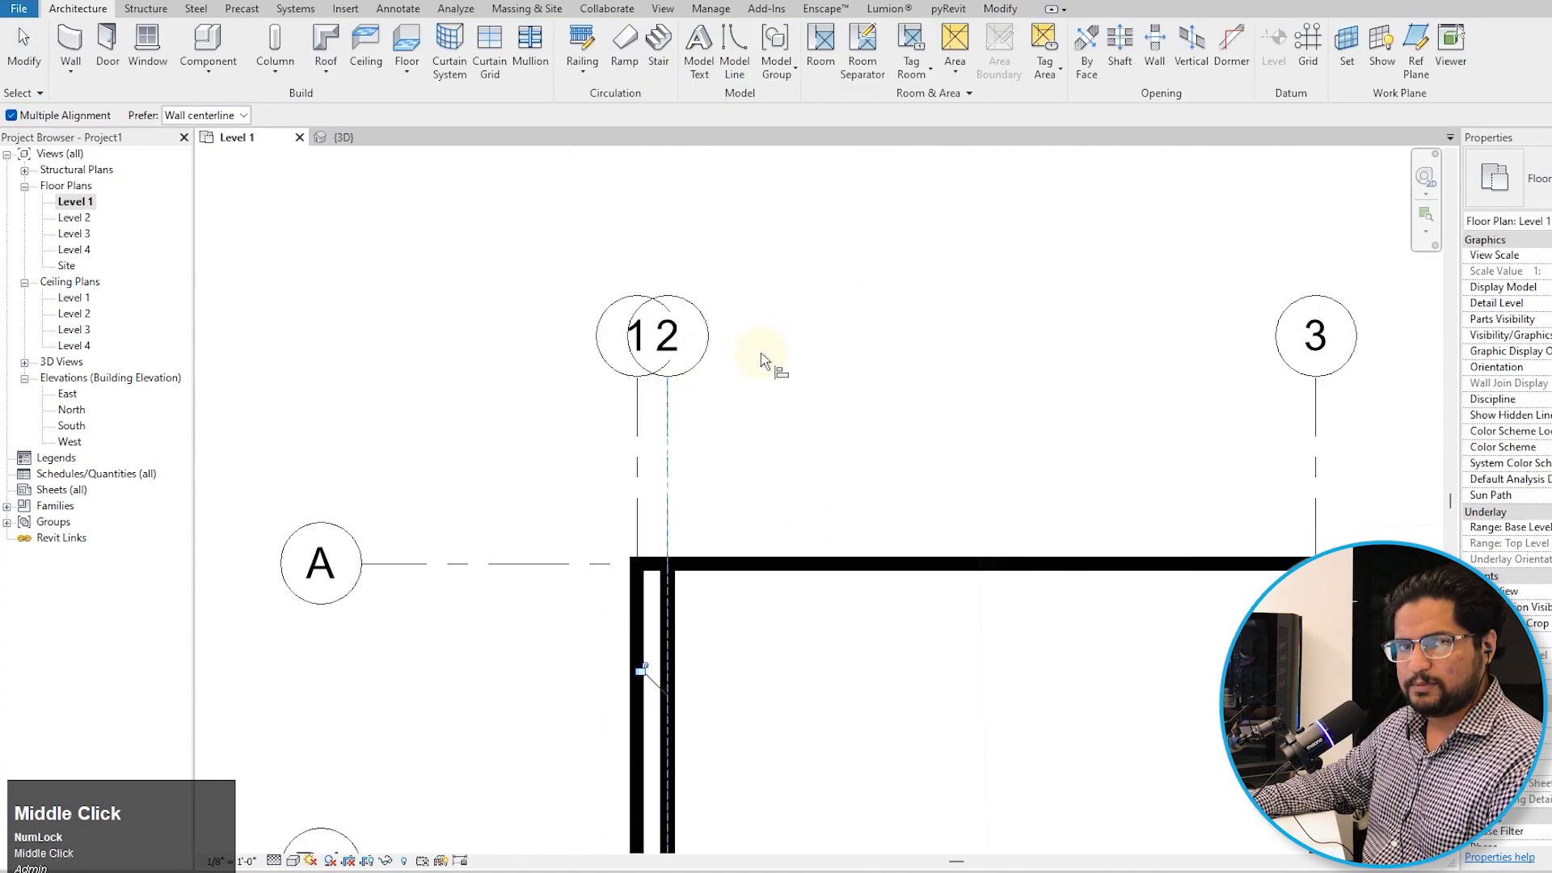
pyautogui.press('Escape')
# Add an elbow to grid 2 and reshape its bend so its bubble clears grid 1's bubble.
pyautogui.moveTo(717, 429); pyautogui.dragTo(708, 462, button='middle')
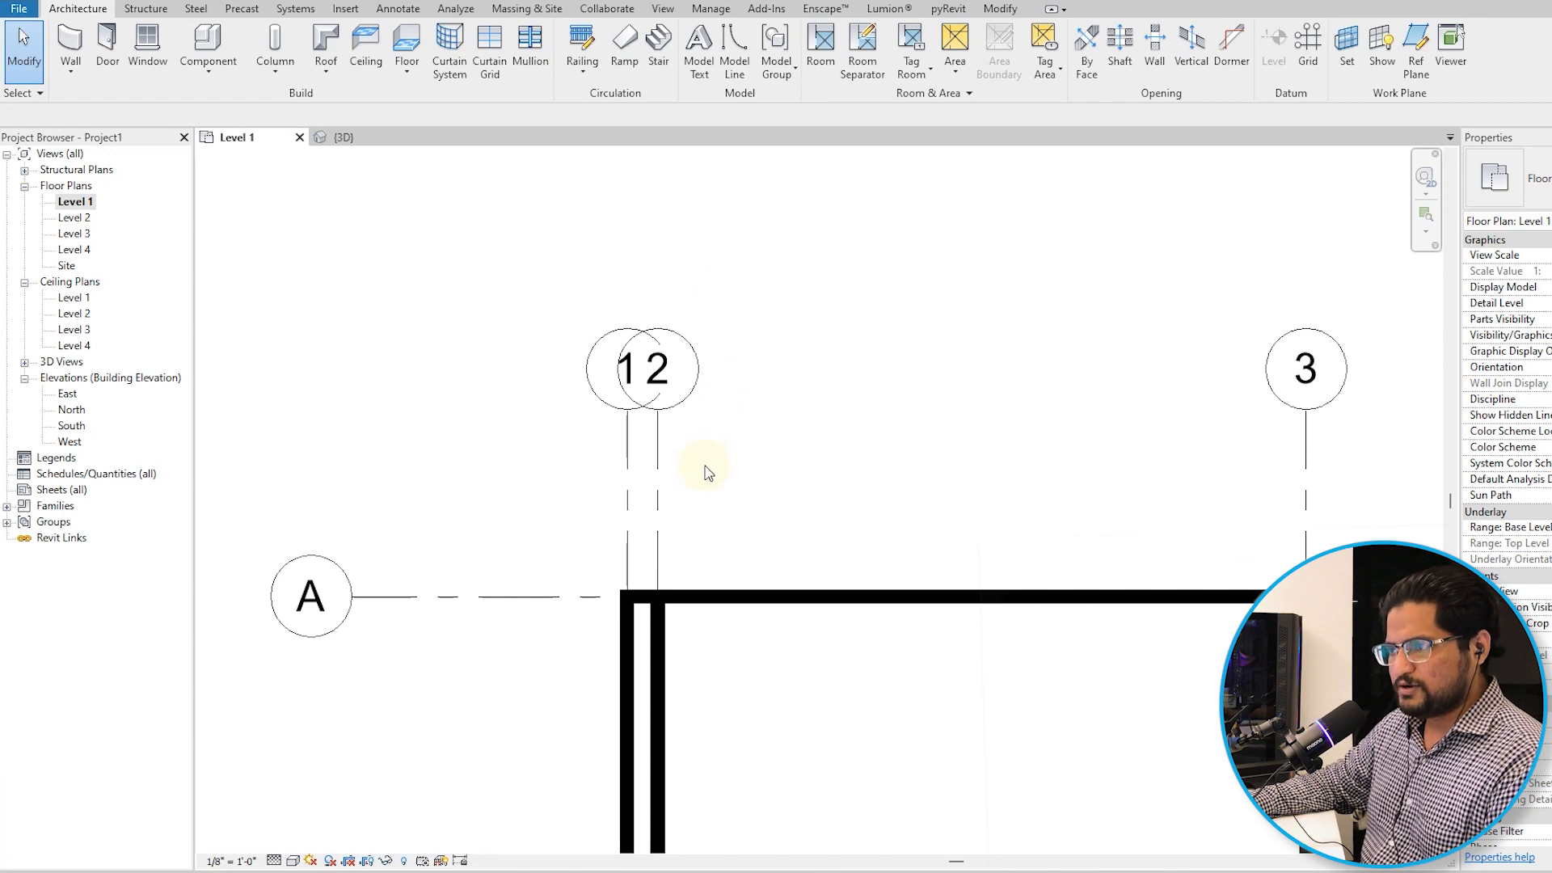
pyautogui.click(658, 453)
pyautogui.scroll(3, 647, 465)
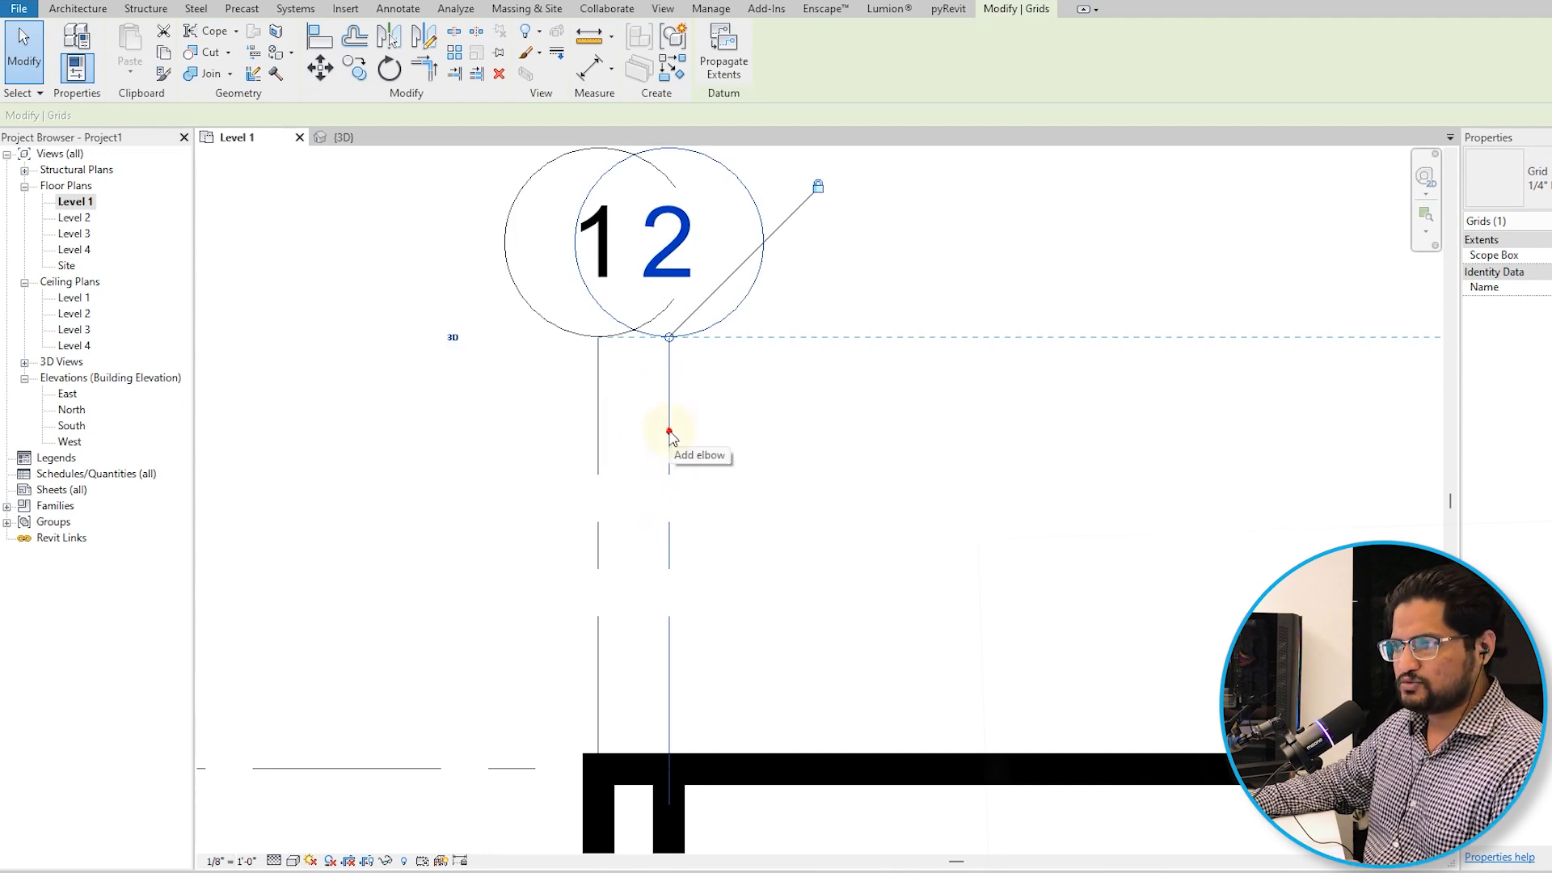
pyautogui.click(669, 434)
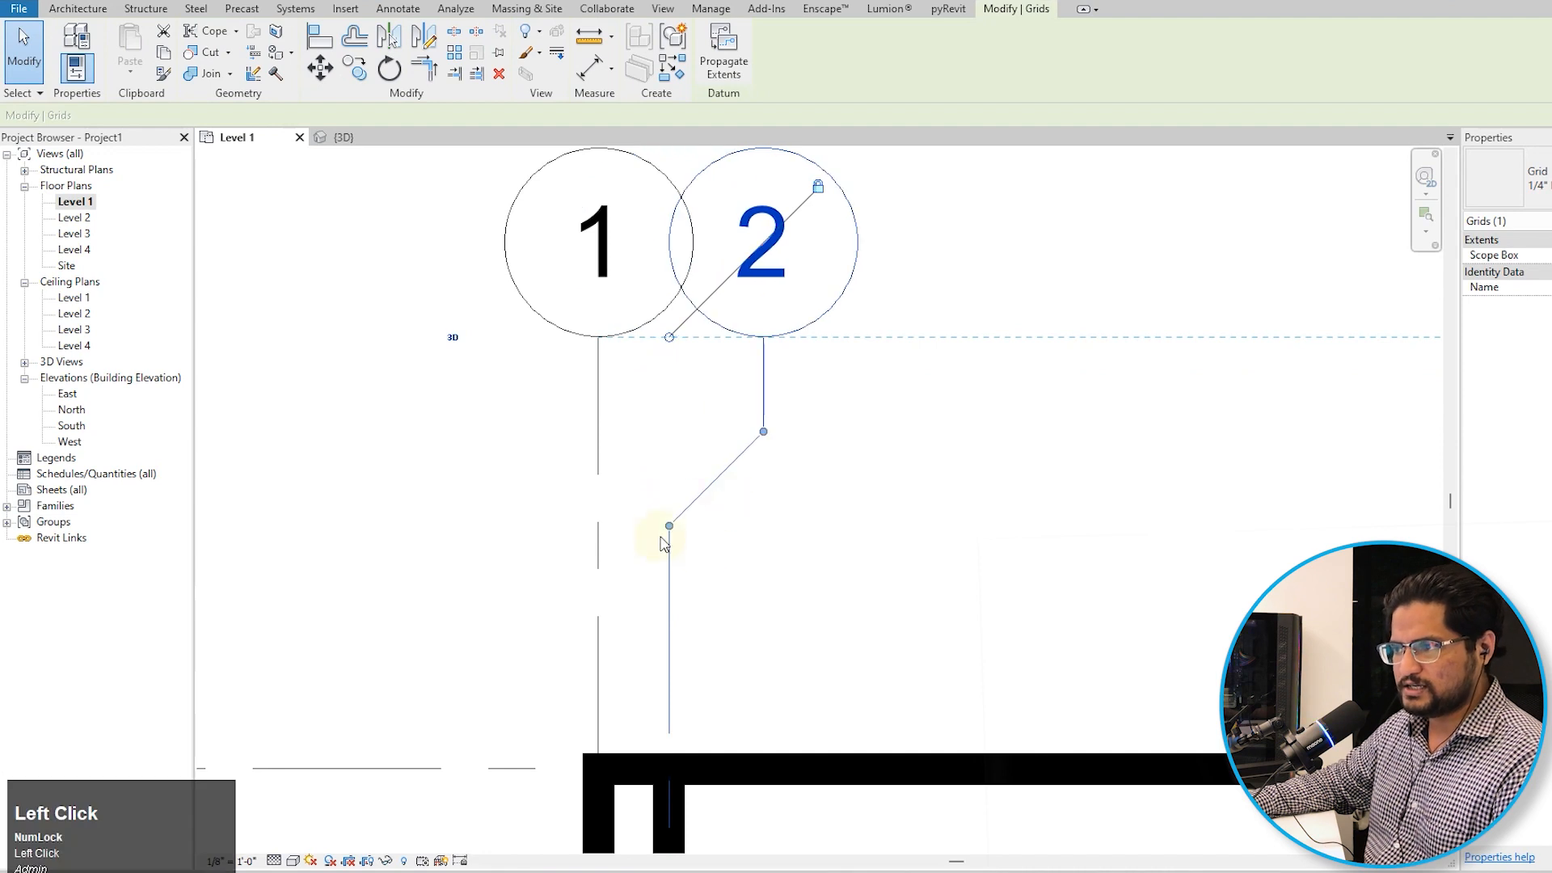
pyautogui.moveTo(730, 418); pyautogui.dragTo(703, 475, button='middle')
pyautogui.scroll(-1, 728, 468)
pyautogui.moveTo(727, 469); pyautogui.dragTo(761, 459)
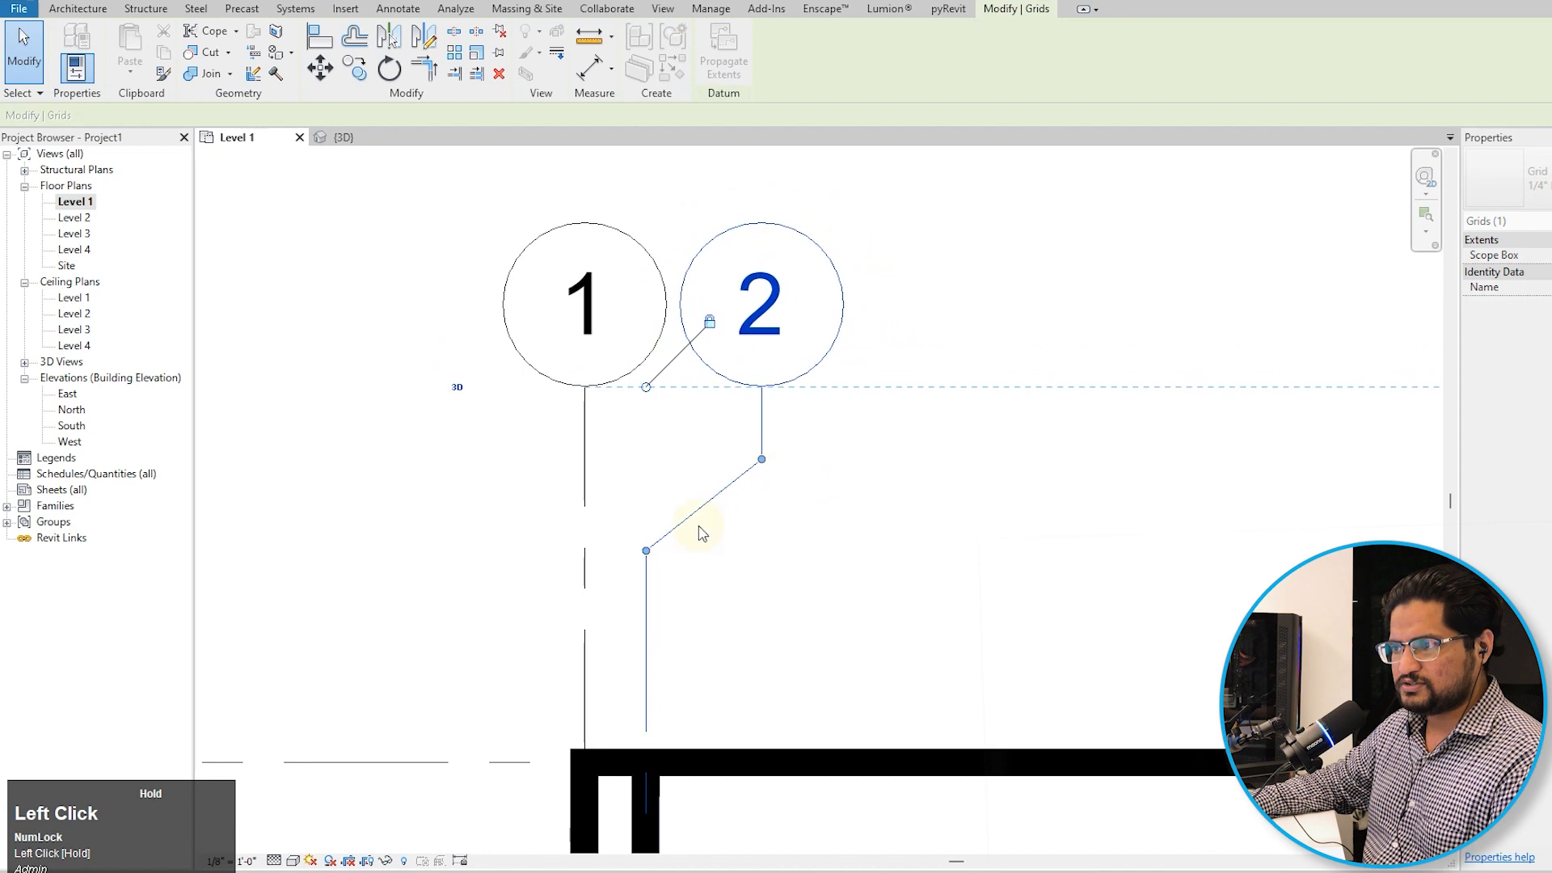
pyautogui.moveTo(646, 550); pyautogui.dragTo(646, 611)
pyautogui.moveTo(822, 583); pyautogui.dragTo(702, 602, button='middle')
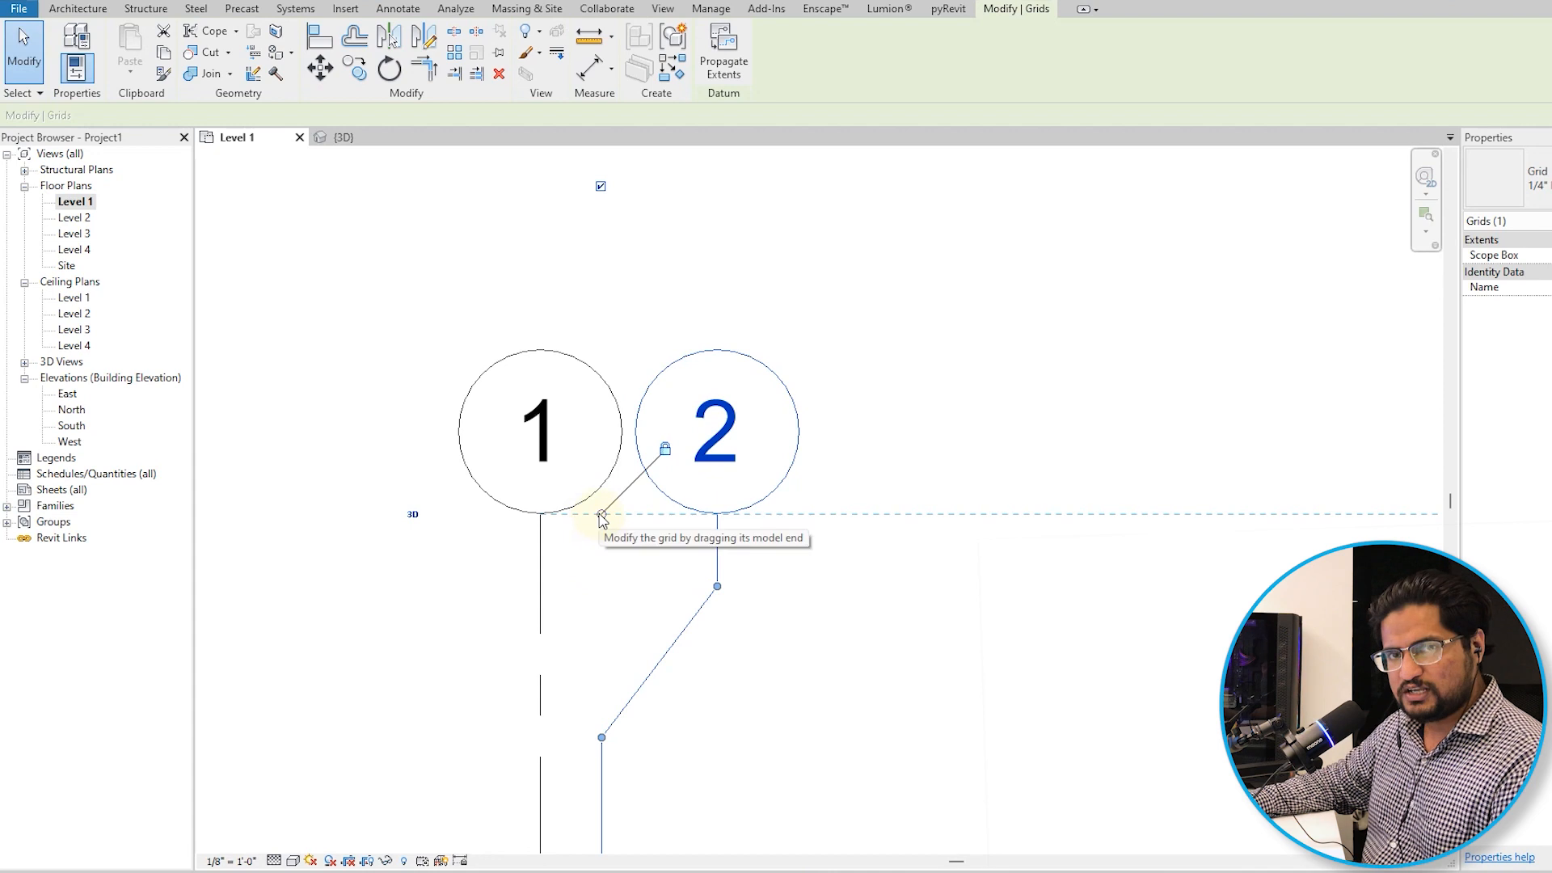
# Unlock grid 2's bubble end from the aligned grids, stretch it above them, and lower its elbow points toward the walls.
pyautogui.click(665, 451)
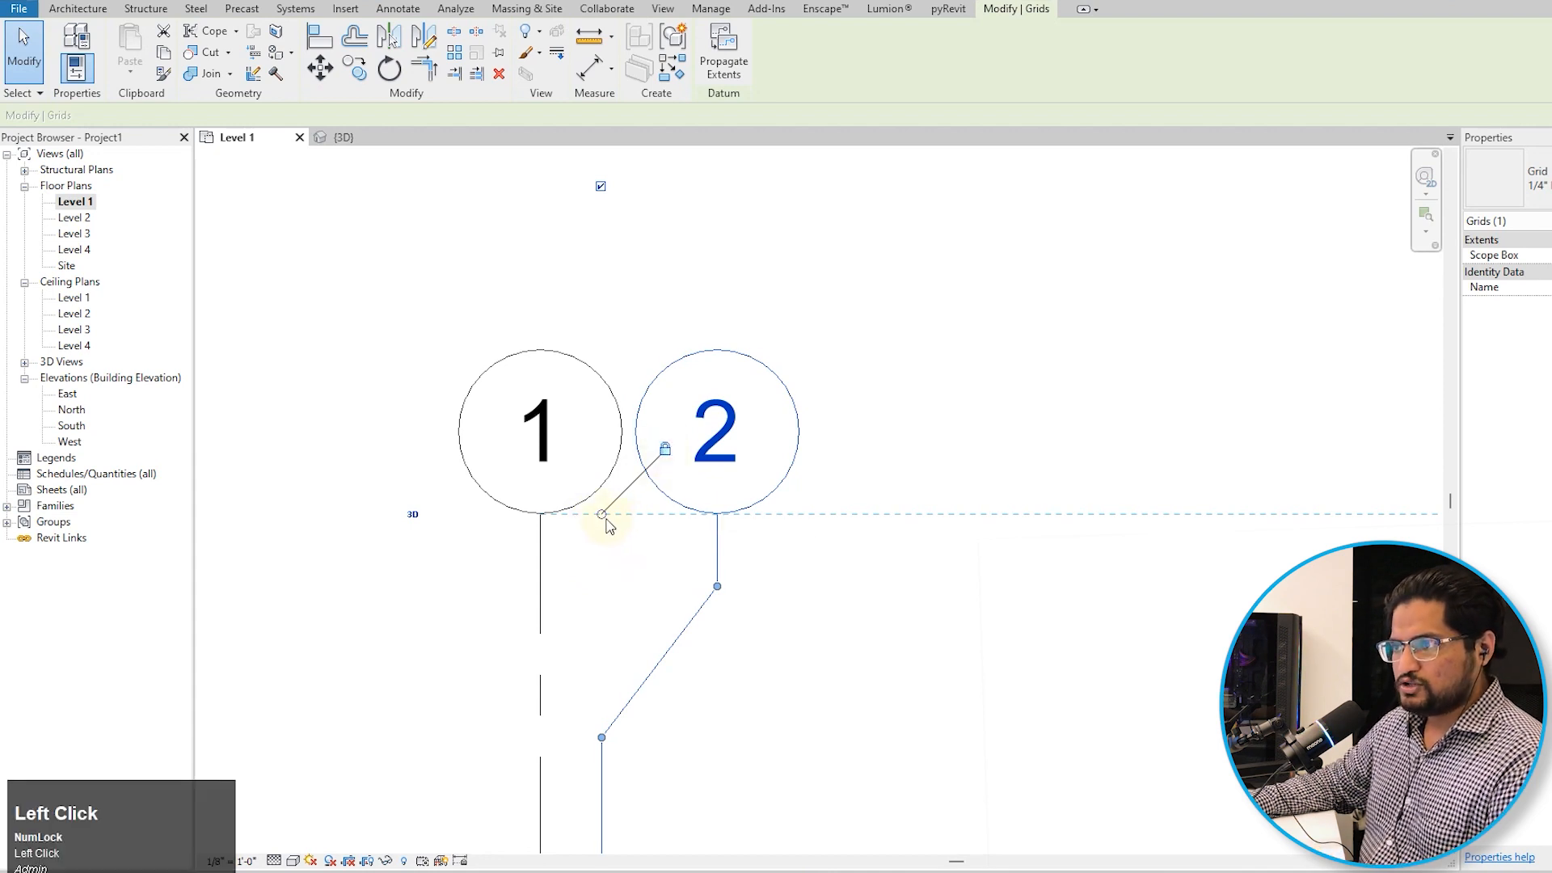
pyautogui.moveTo(603, 514)
pyautogui.mouseDown()
pyautogui.moveTo(602, 433)
pyautogui.moveTo(602, 497)
pyautogui.mouseUp()
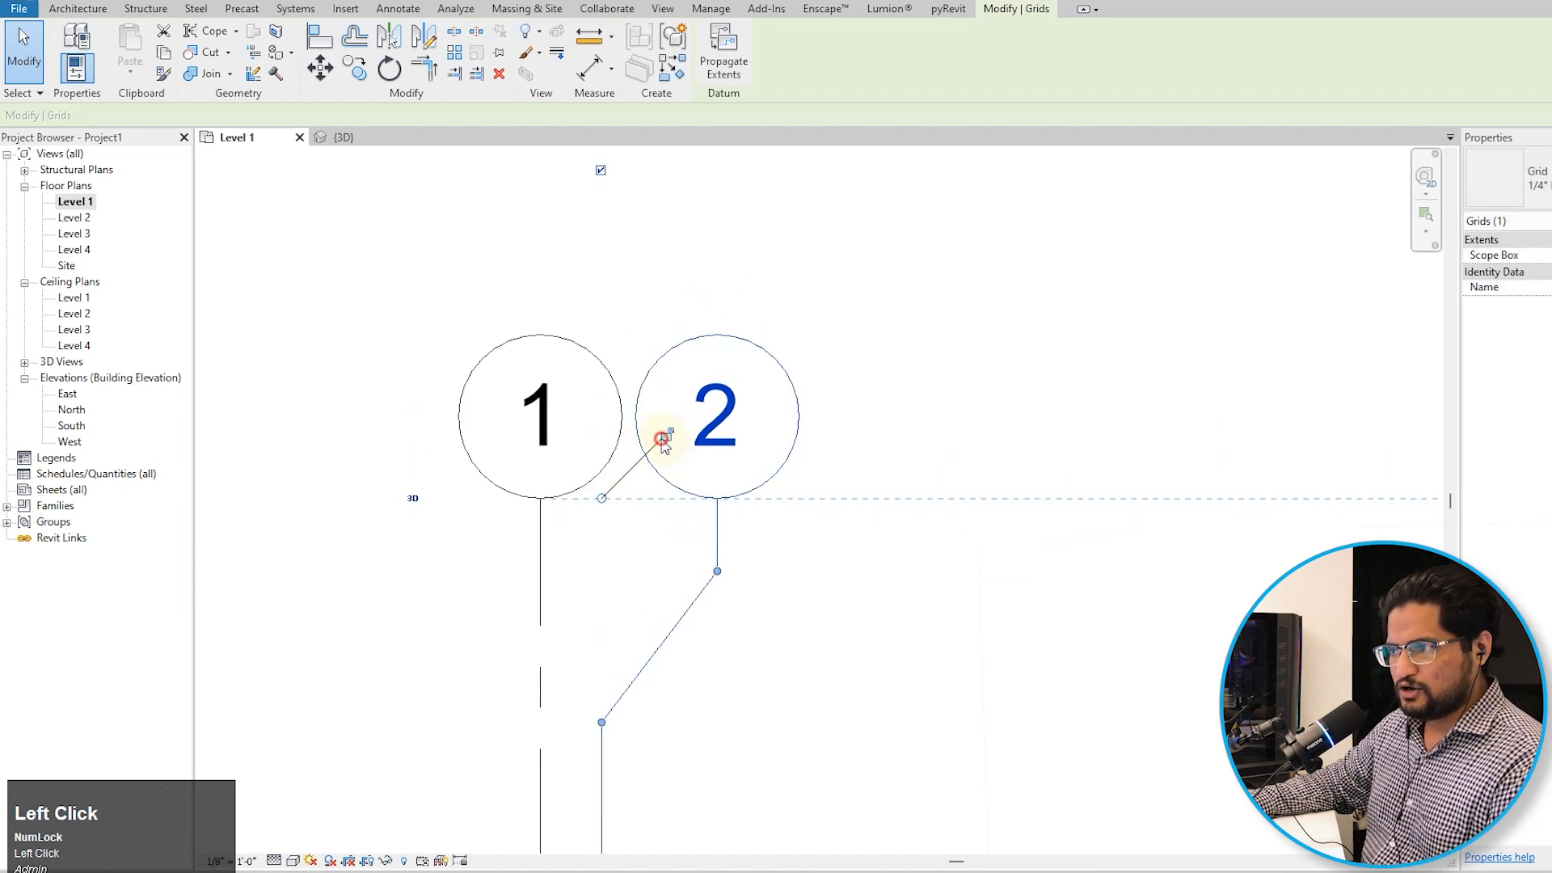
pyautogui.moveTo(602, 501); pyautogui.dragTo(645, 291)
pyautogui.scroll(-2, 744, 494)
pyautogui.moveTo(648, 502); pyautogui.dragTo(649, 593)
pyautogui.moveTo(724, 403); pyautogui.dragTo(727, 553)
pyautogui.scroll(-1, 776, 454)
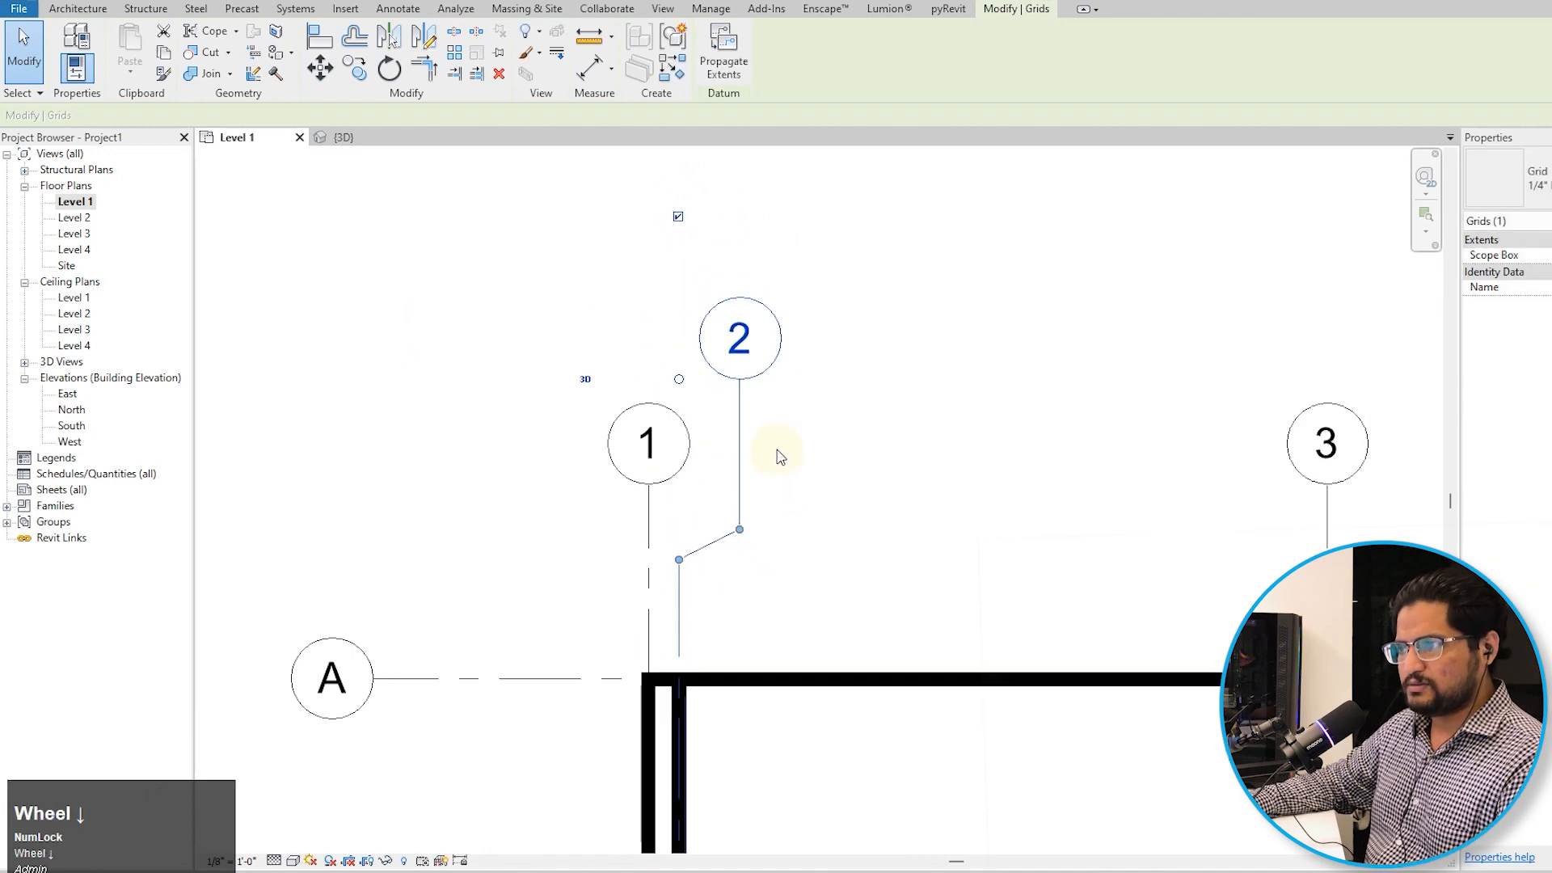
pyautogui.click(778, 455)
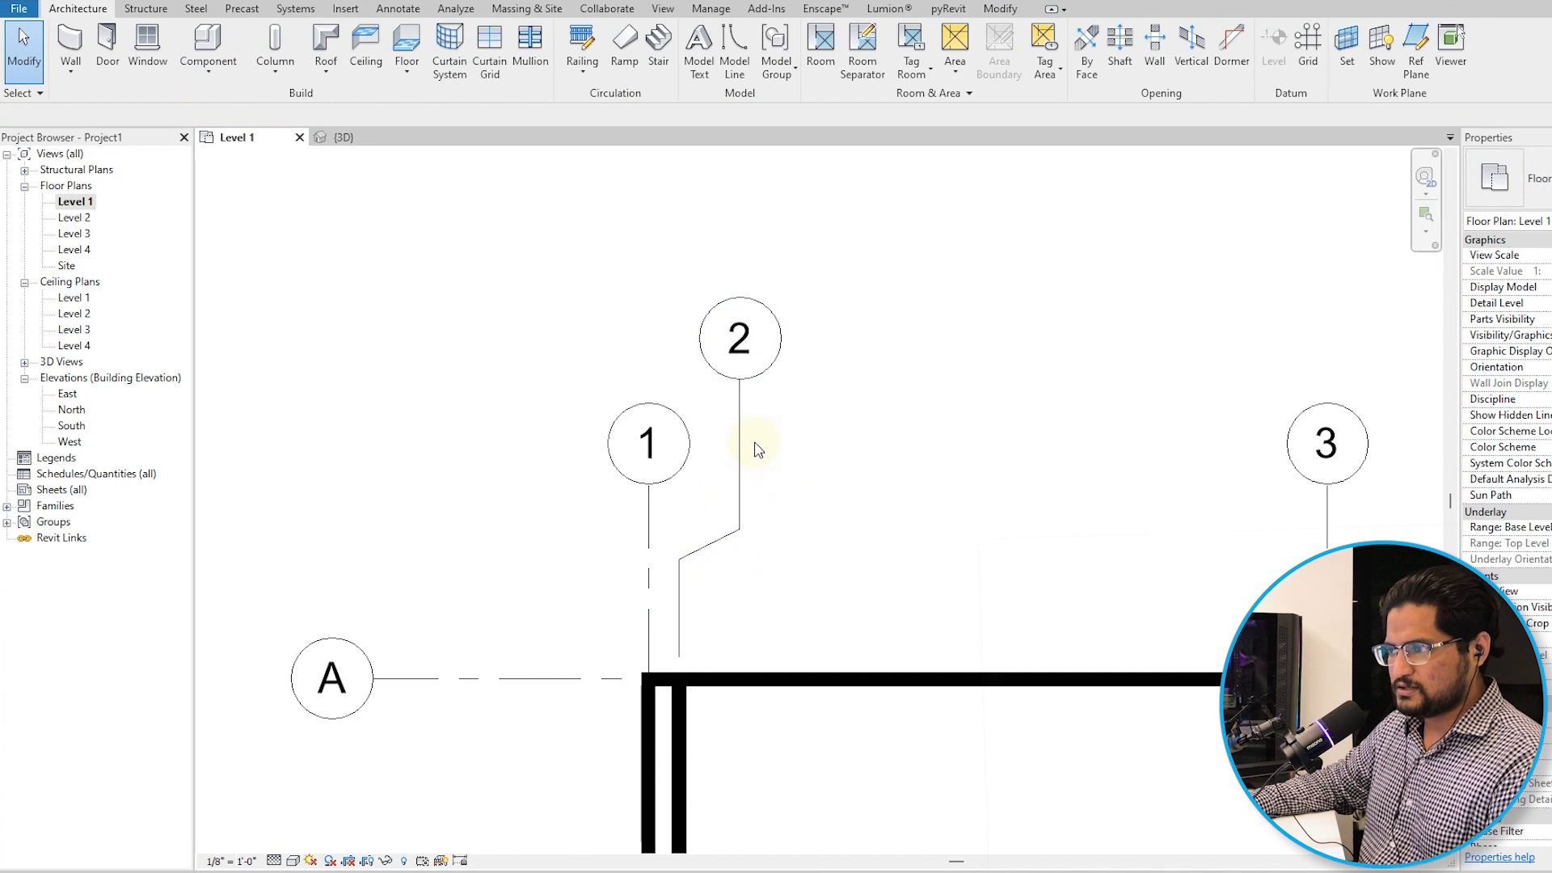
# Compare the shape of grid 2's bubble end between the Level 1 and Level 2 floor plans.
pyautogui.doubleClick(78, 220)
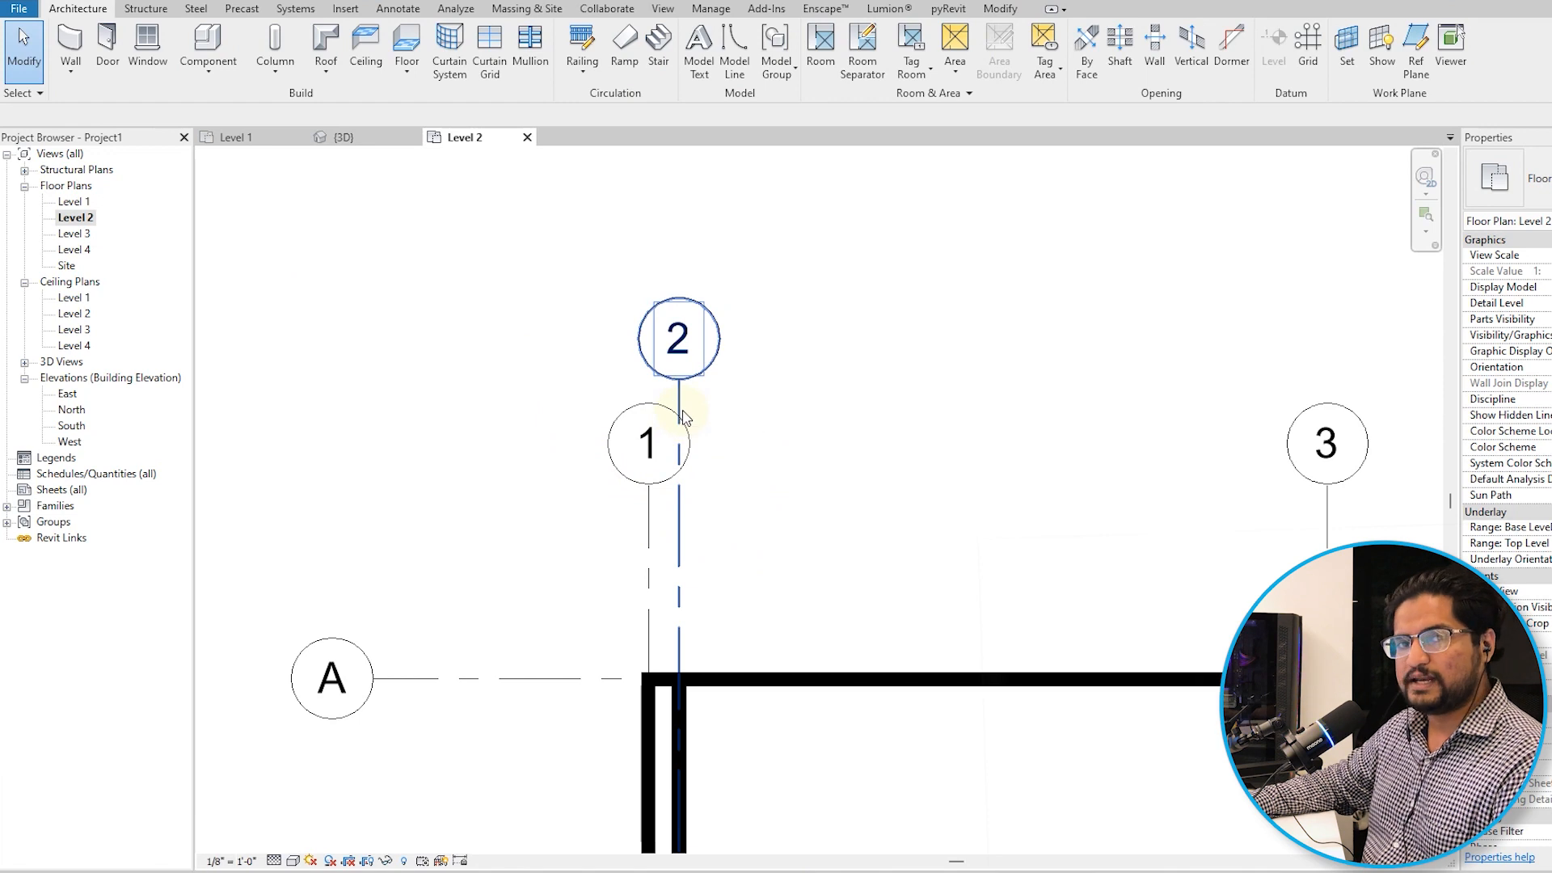
pyautogui.click(242, 137)
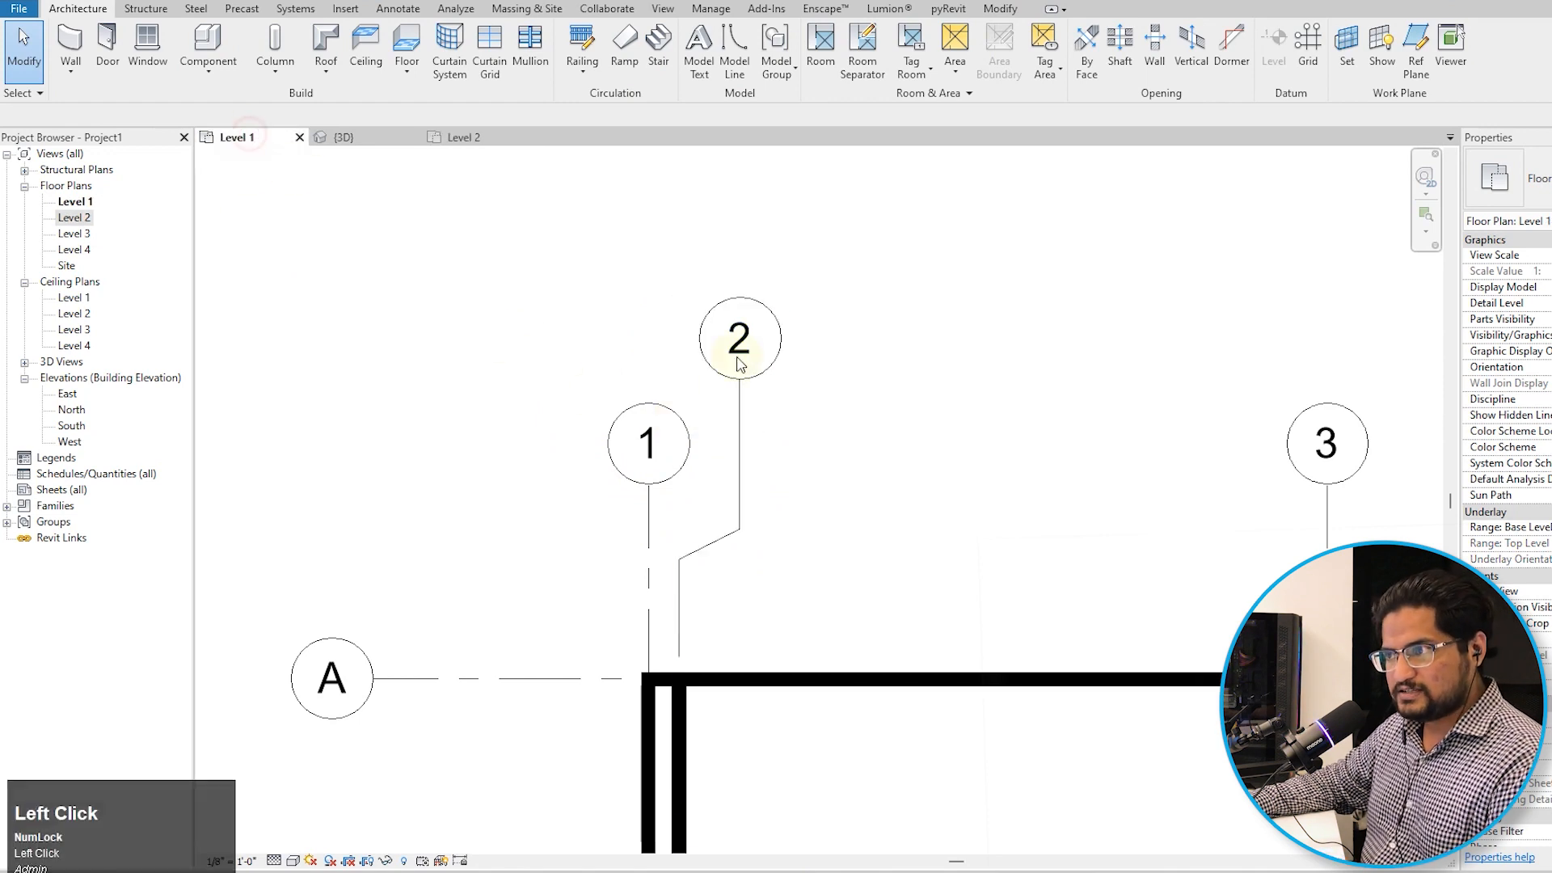
pyautogui.click(740, 407)
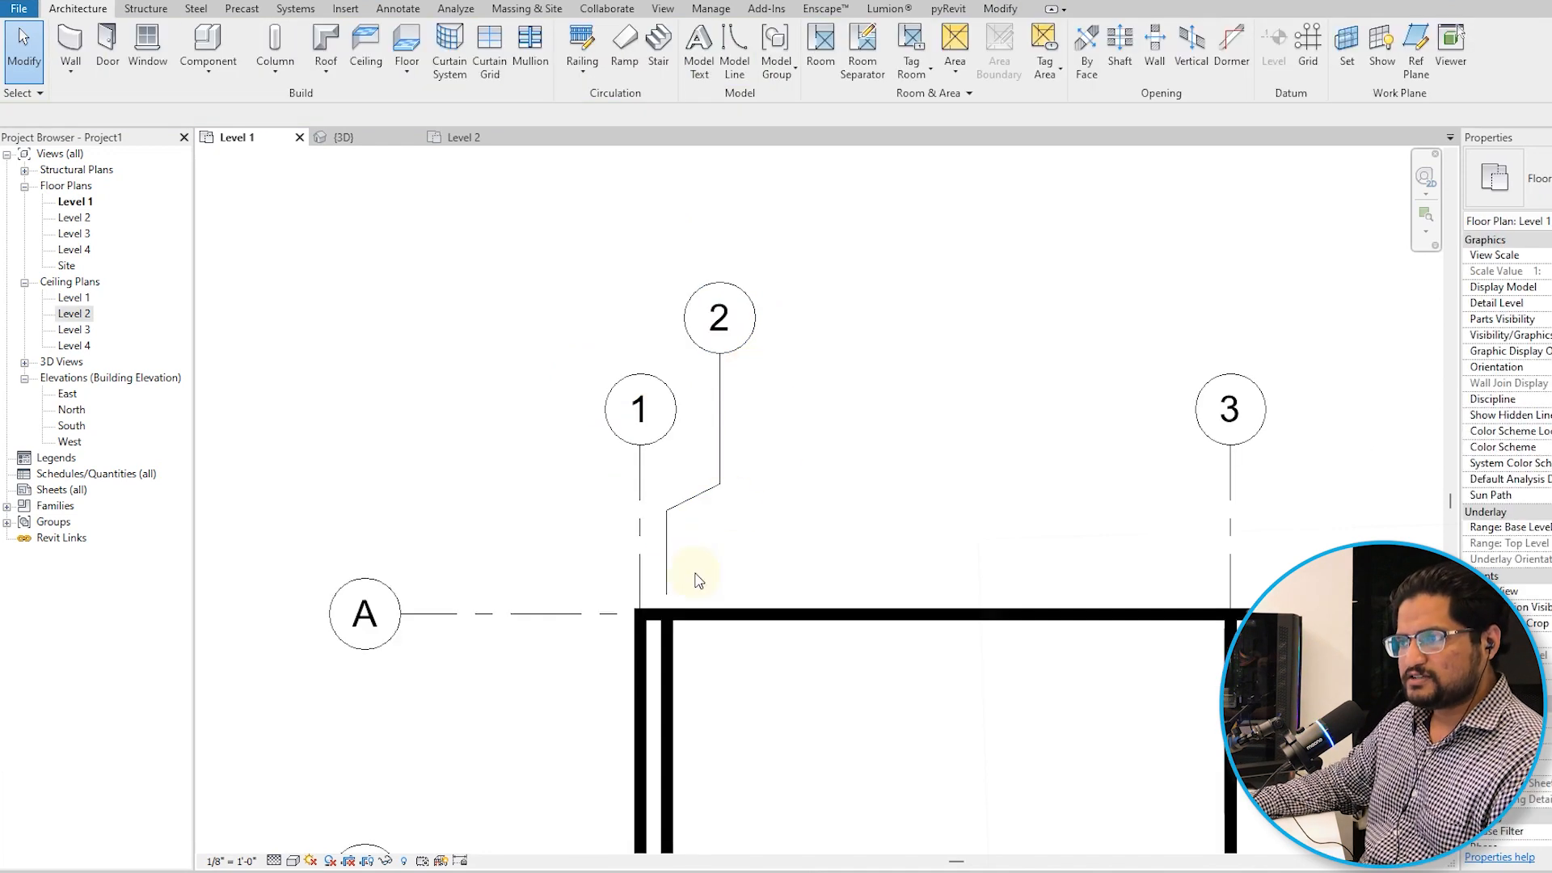
pyautogui.click(469, 137)
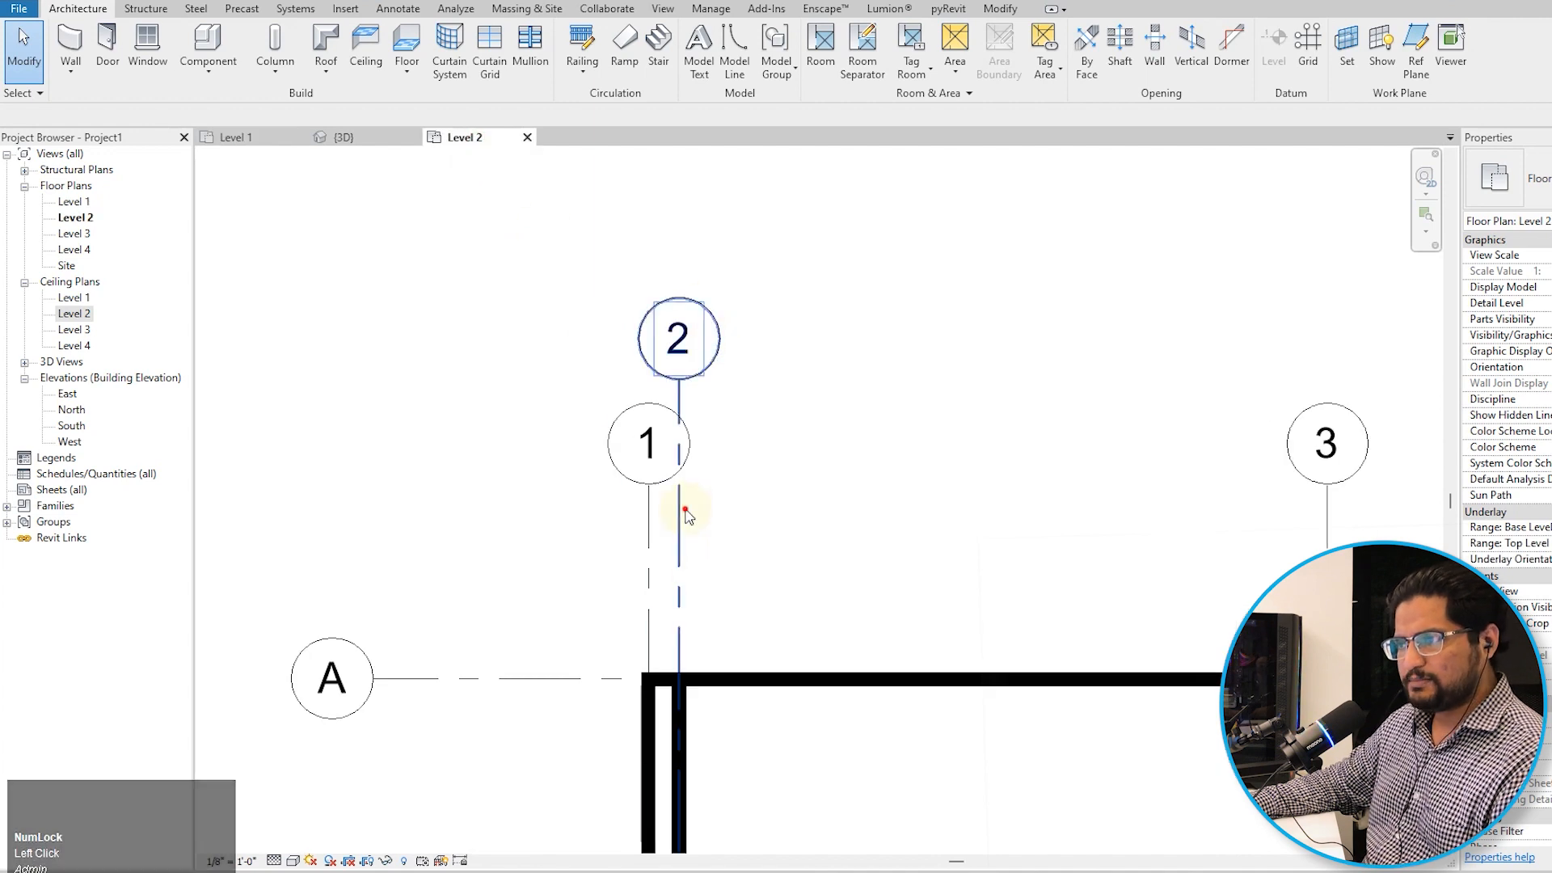
pyautogui.click(687, 421)
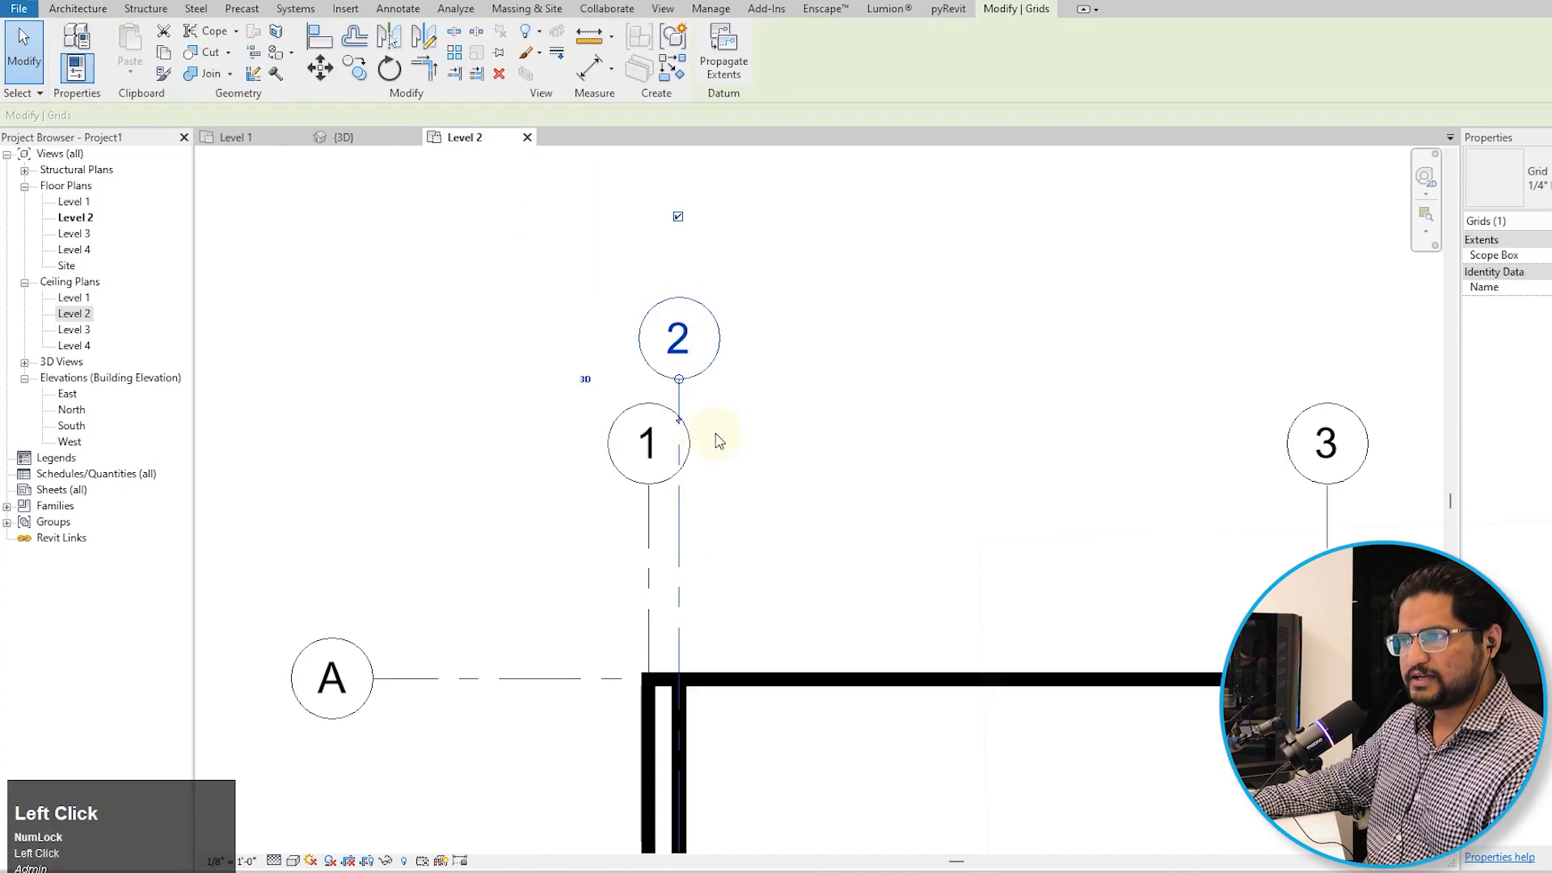
pyautogui.press('Escape')
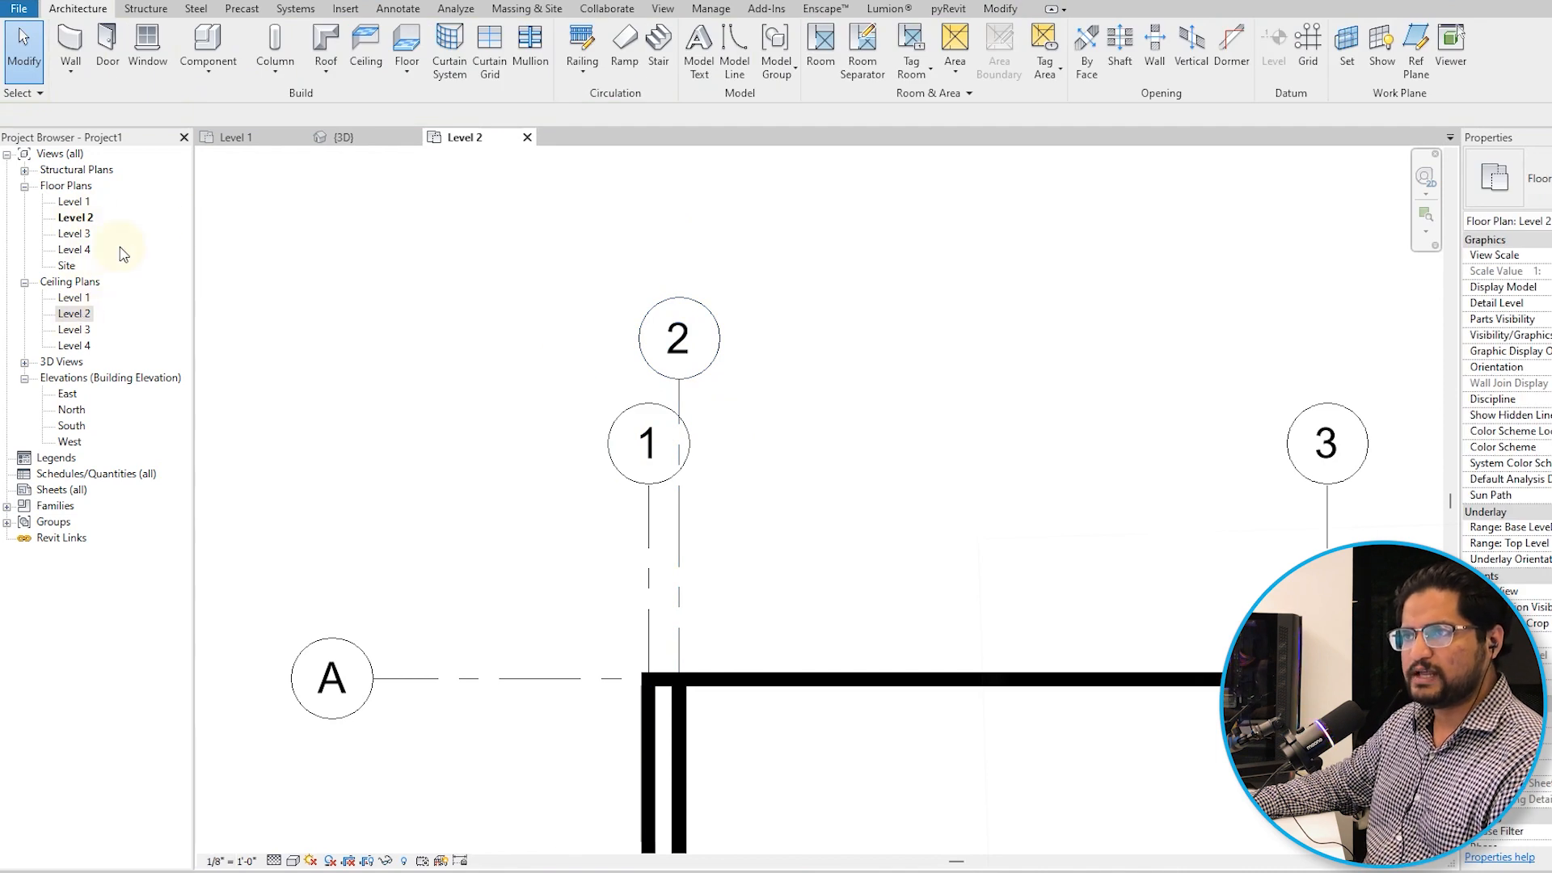
# Propagate grid 2's extents from the Level 1 plan to Floor Plan: Level 2, and check it in that view.
pyautogui.click(251, 139)
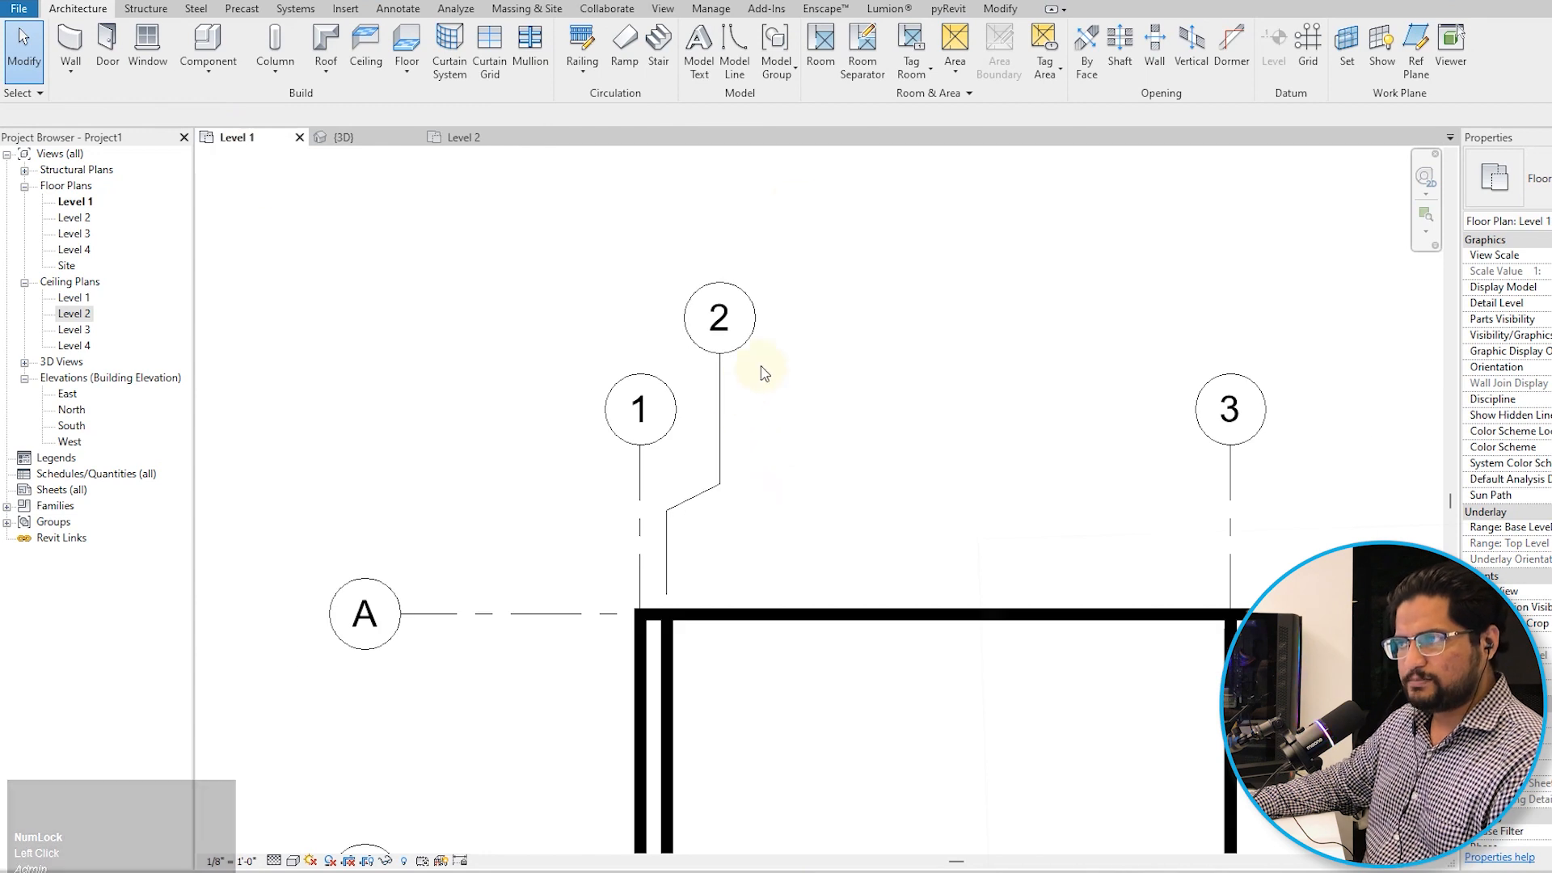
pyautogui.click(719, 368)
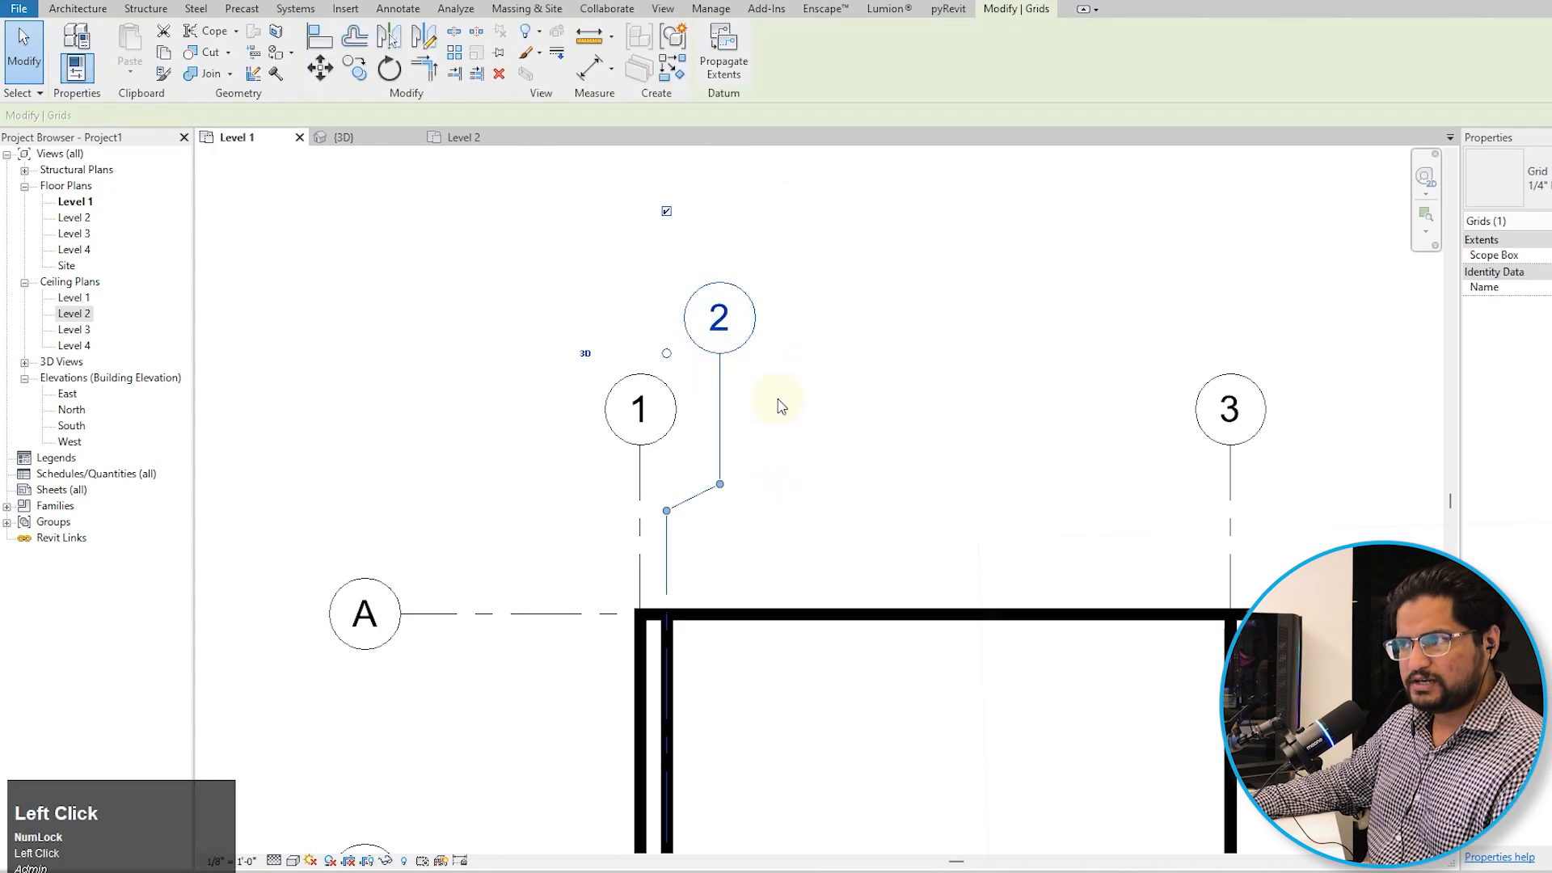
pyautogui.click(737, 80)
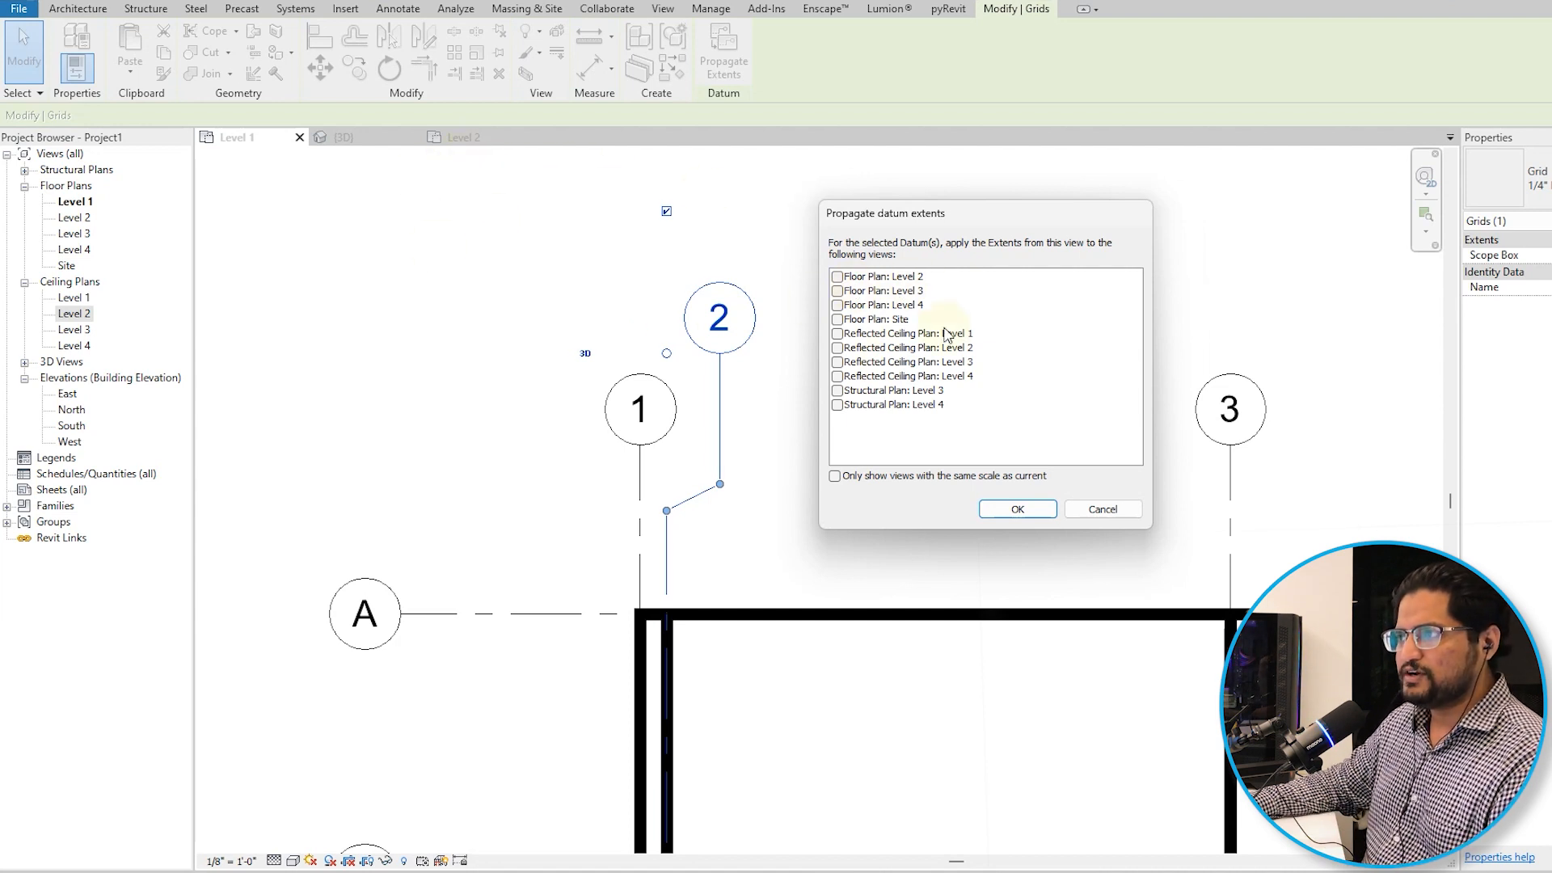
pyautogui.click(837, 277)
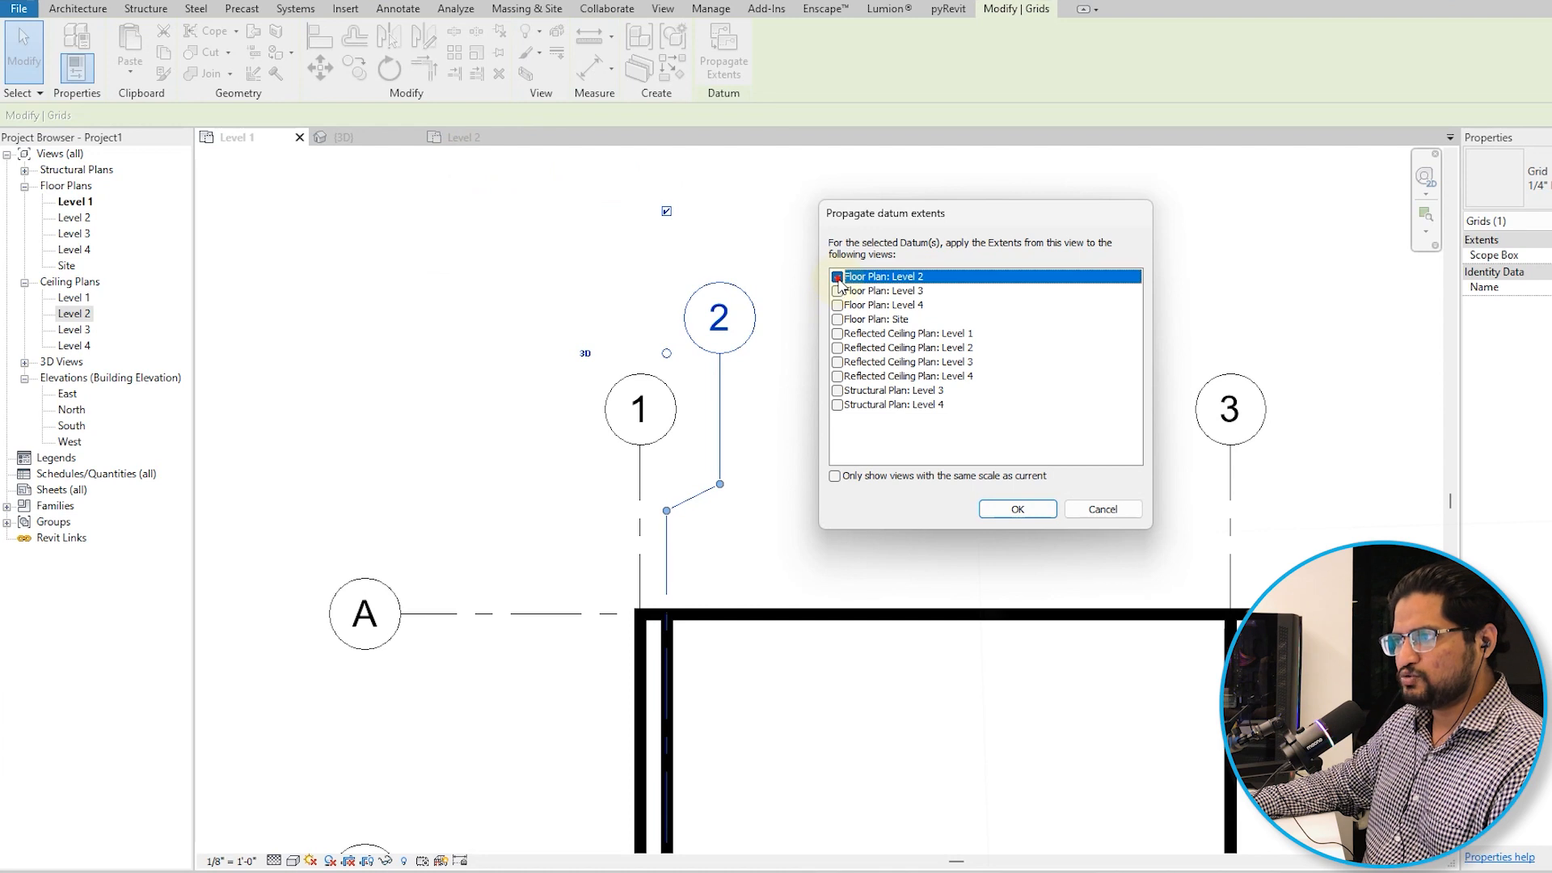
pyautogui.click(1000, 508)
pyautogui.click(921, 419)
pyautogui.click(475, 144)
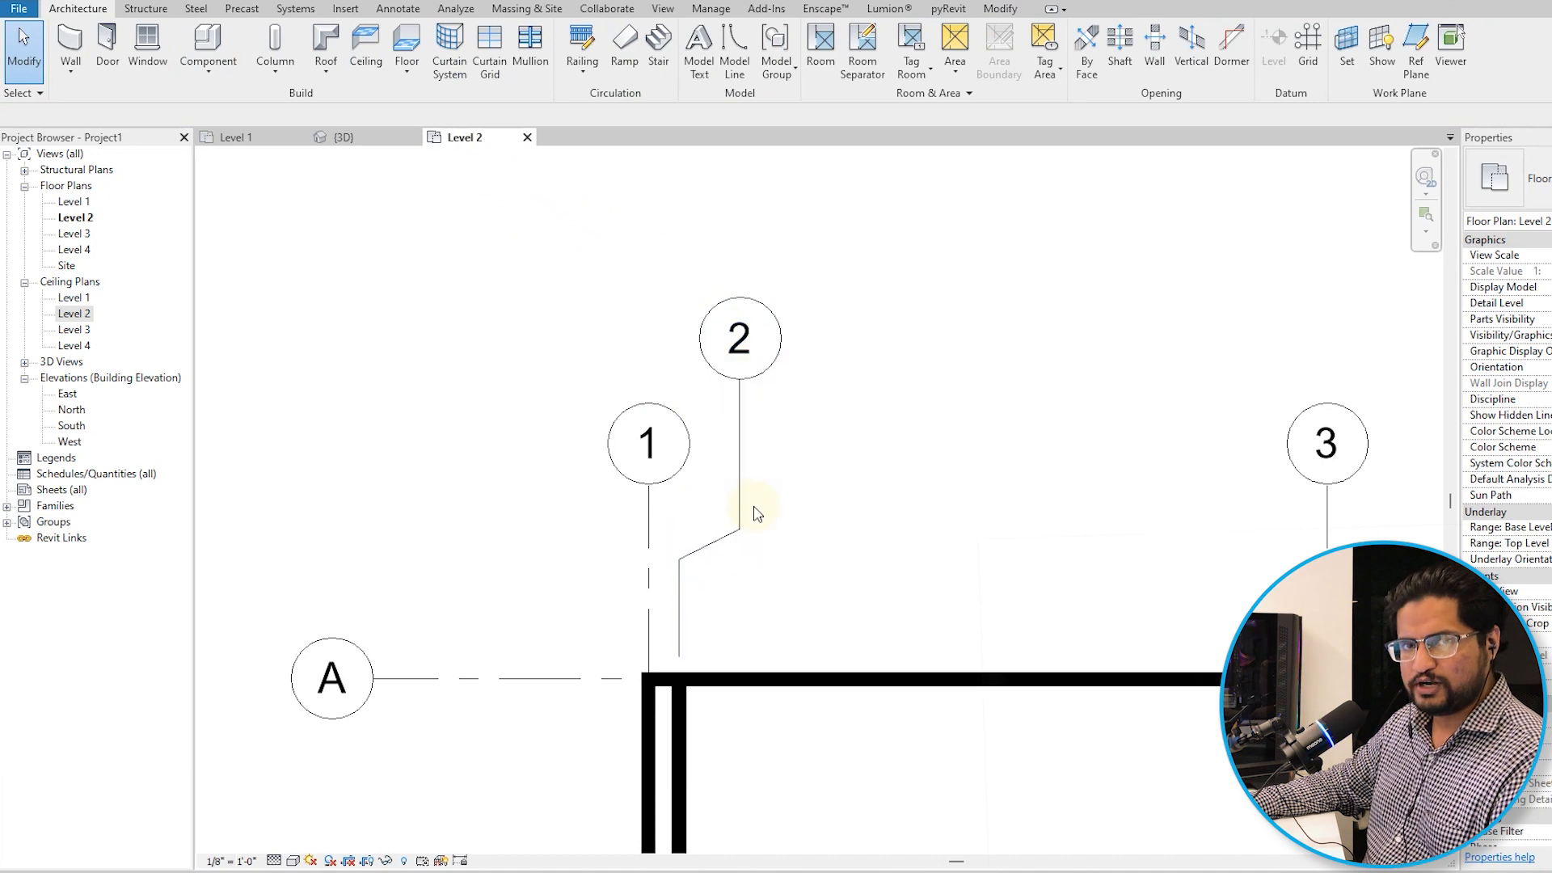
pyautogui.scroll(-3, 752, 291)
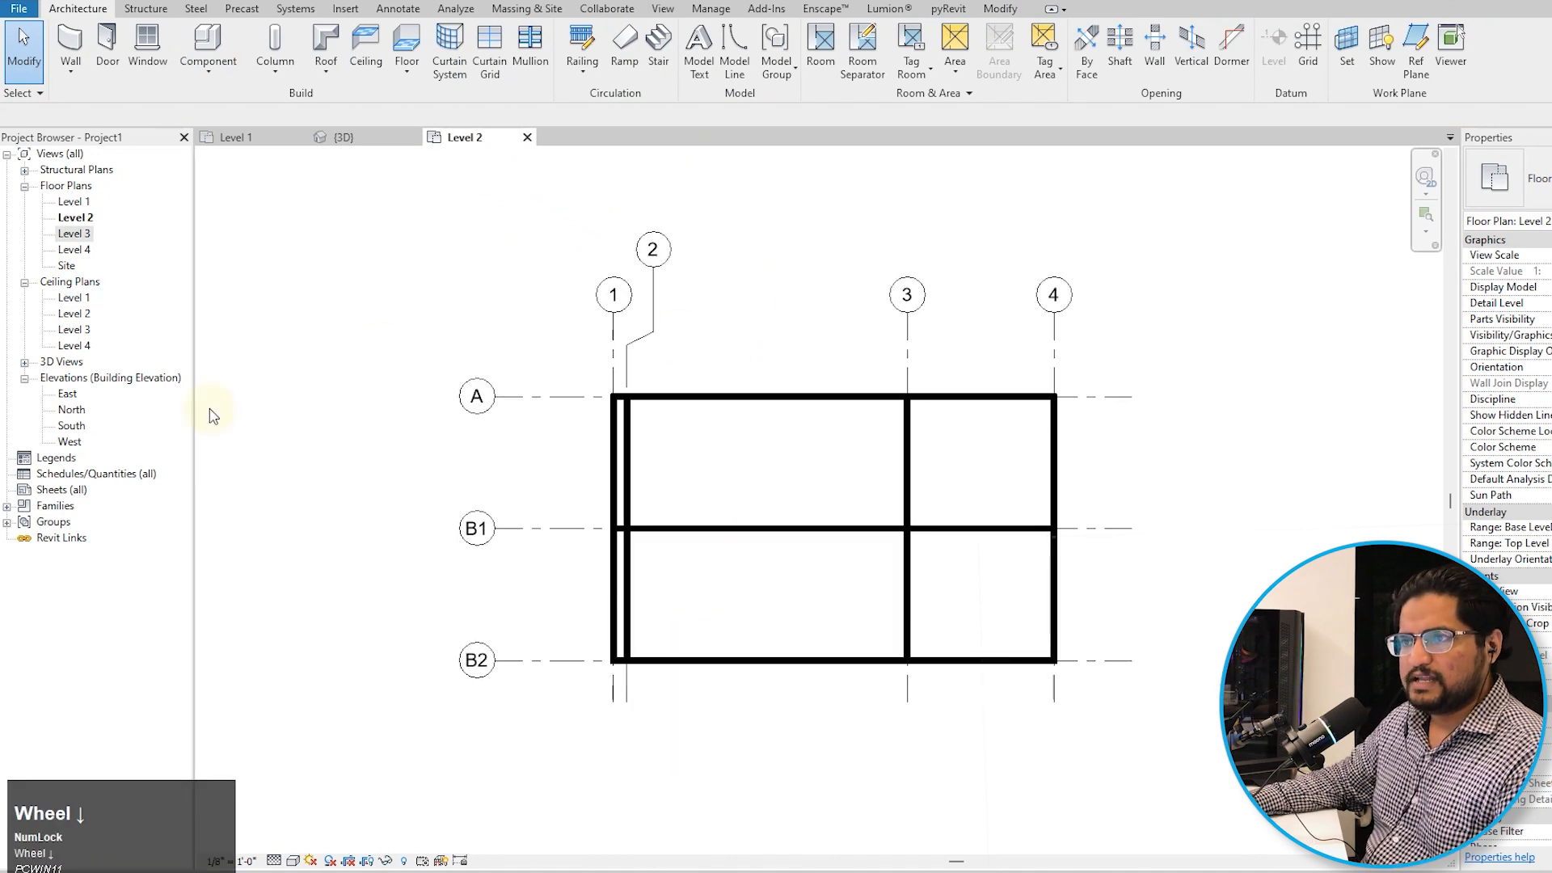
# Open the North elevation and lower the bubble ends of the aligned vertical grids to between Level 2 and Level 3.
pyautogui.doubleClick(78, 411)
pyautogui.moveTo(943, 481); pyautogui.dragTo(703, 501, button='middle')
pyautogui.scroll(1, 705, 499)
pyautogui.scroll(1, 944, 394)
pyautogui.moveTo(944, 394); pyautogui.dragTo(982, 356, button='middle')
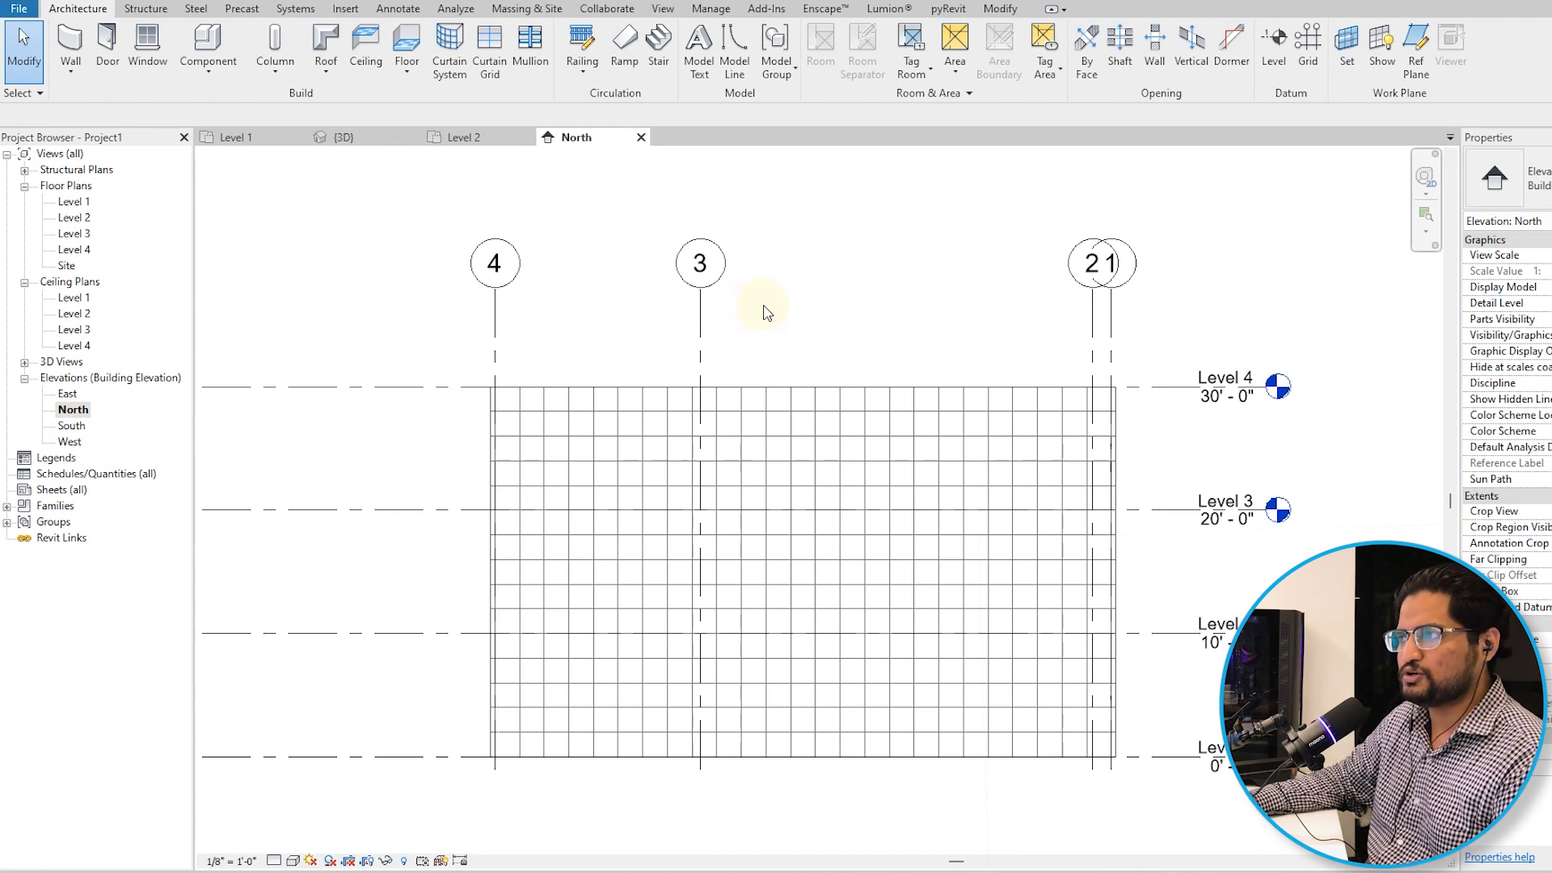
pyautogui.click(1111, 300)
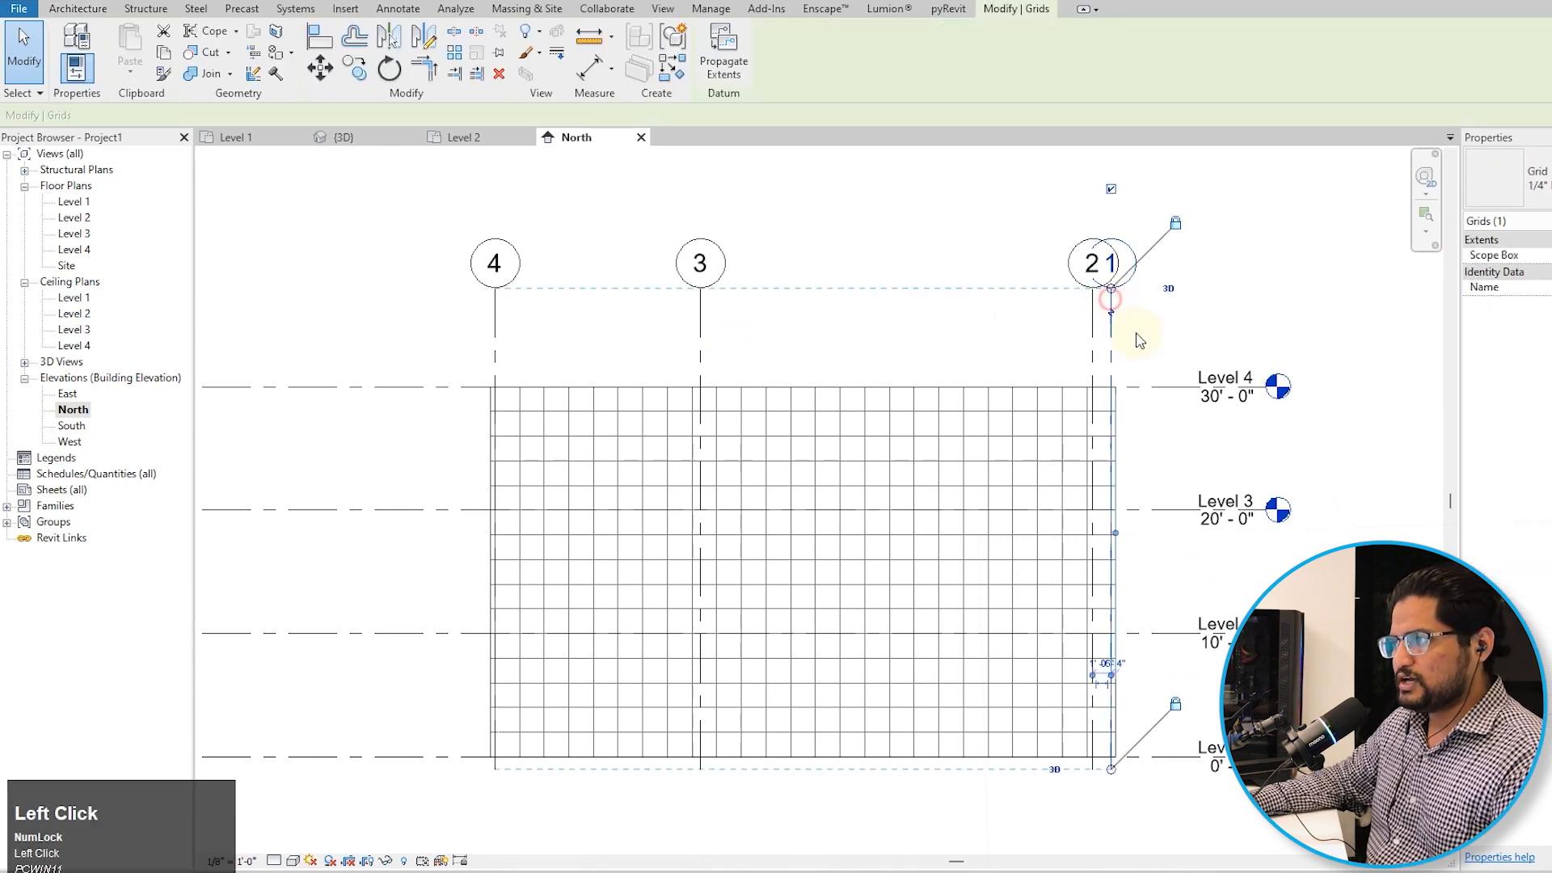
pyautogui.moveTo(1110, 288); pyautogui.dragTo(1156, 582)
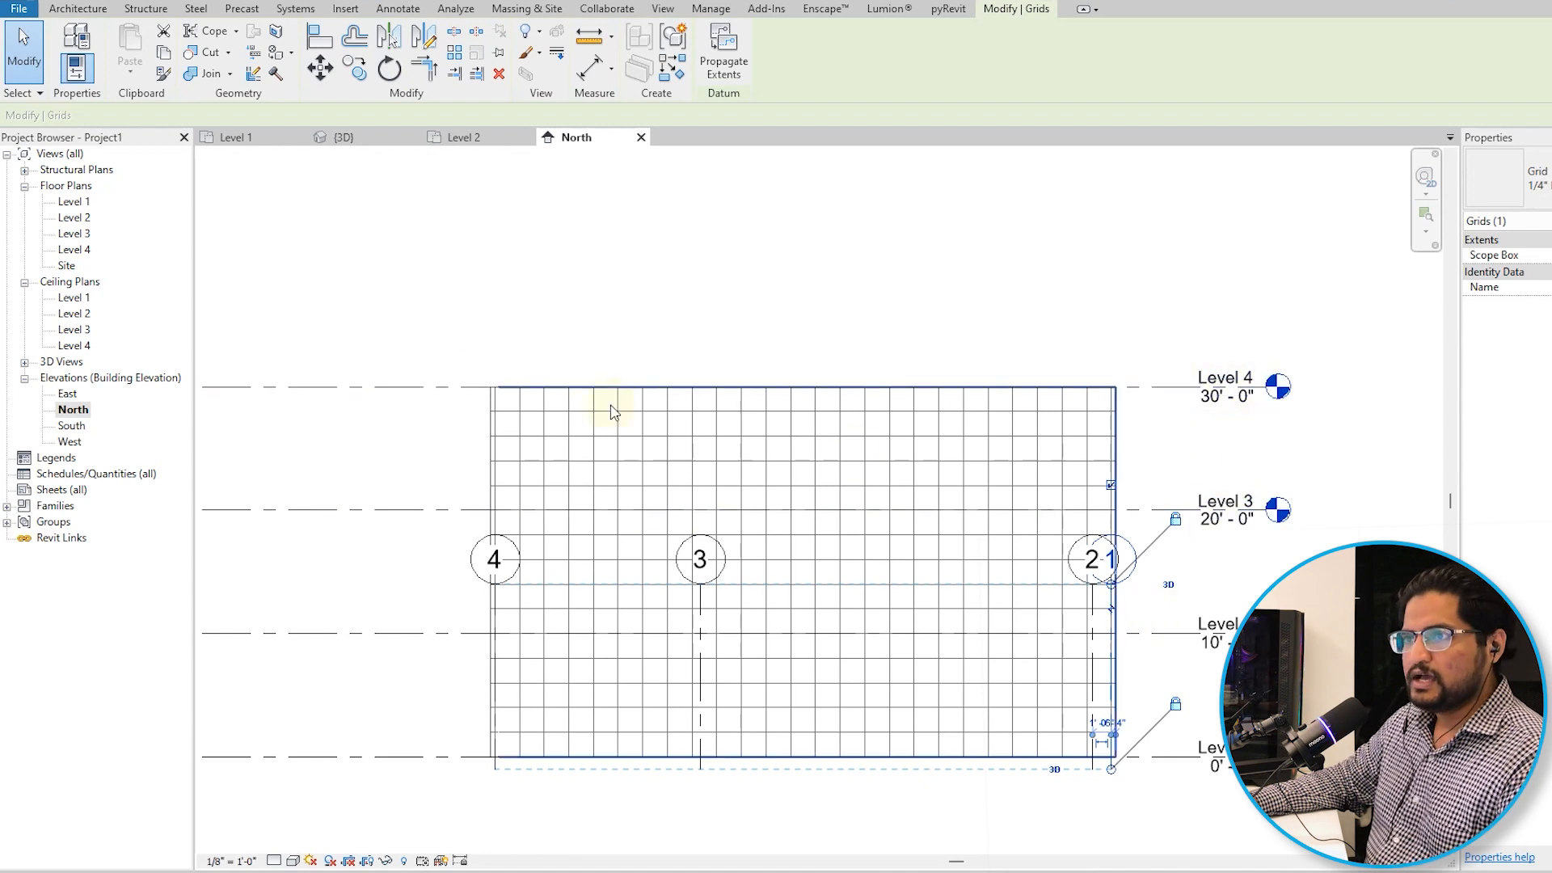
# Open the Level 3 floor plan and check which grids are displayed there.
pyautogui.doubleClick(74, 234)
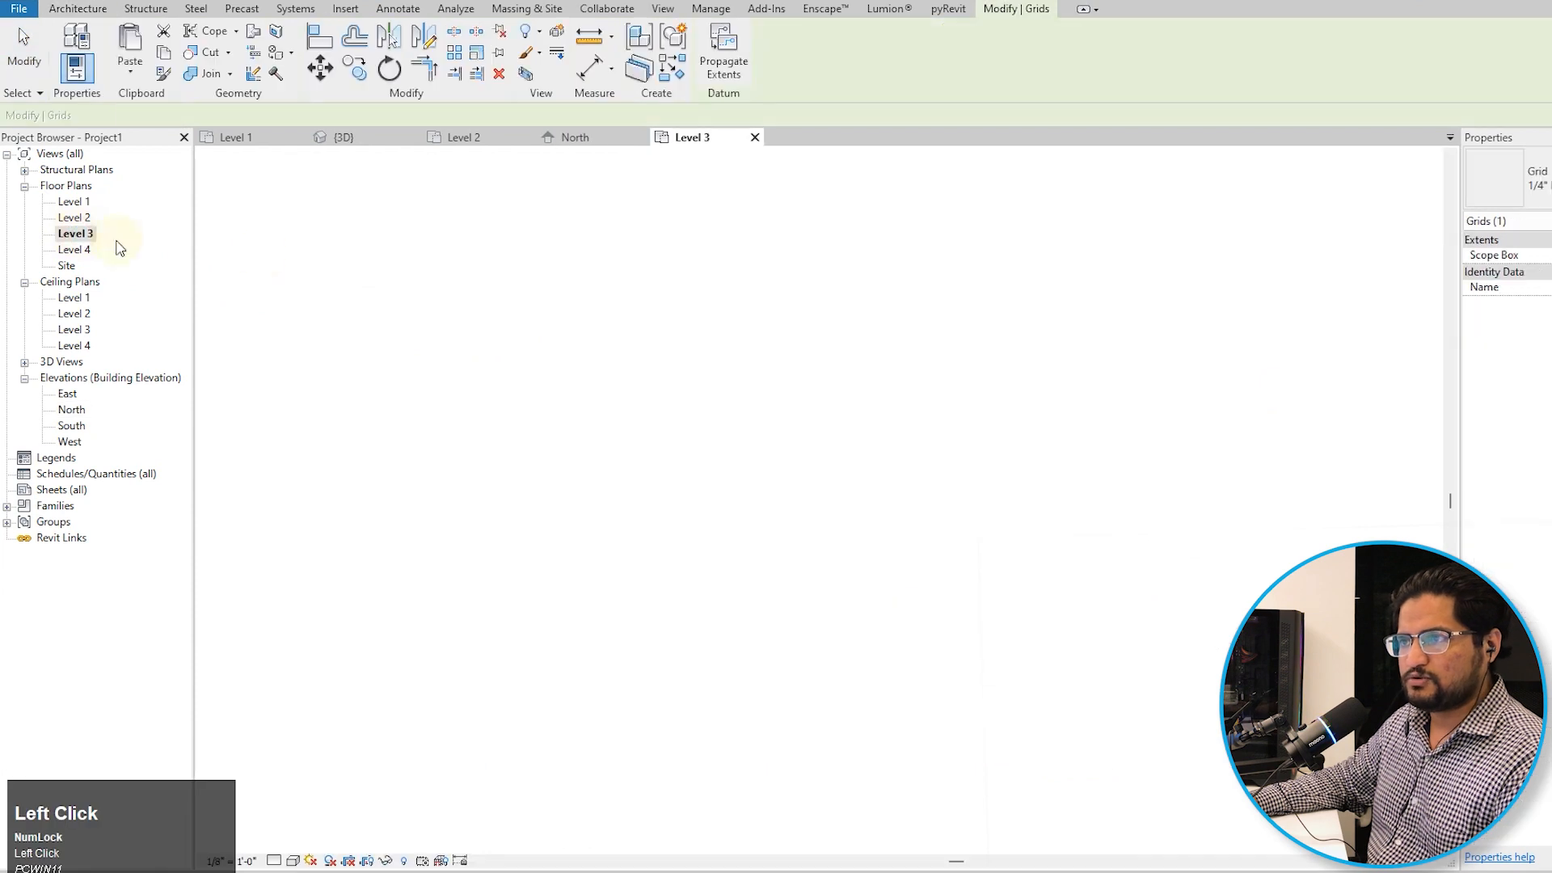
pyautogui.scroll(2, 813, 382)
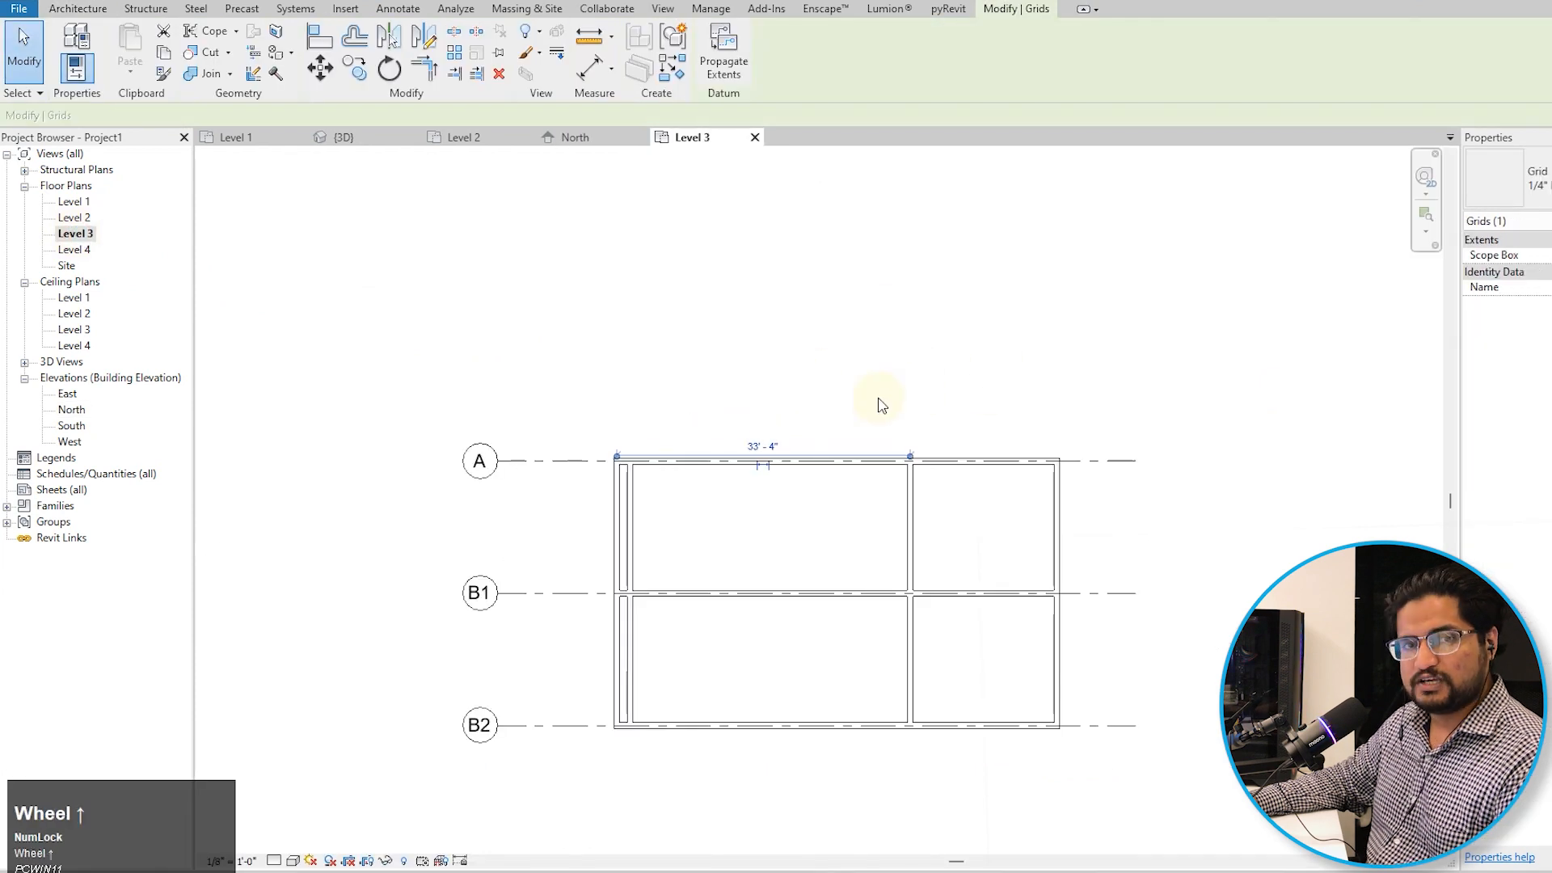
pyautogui.press('Escape')
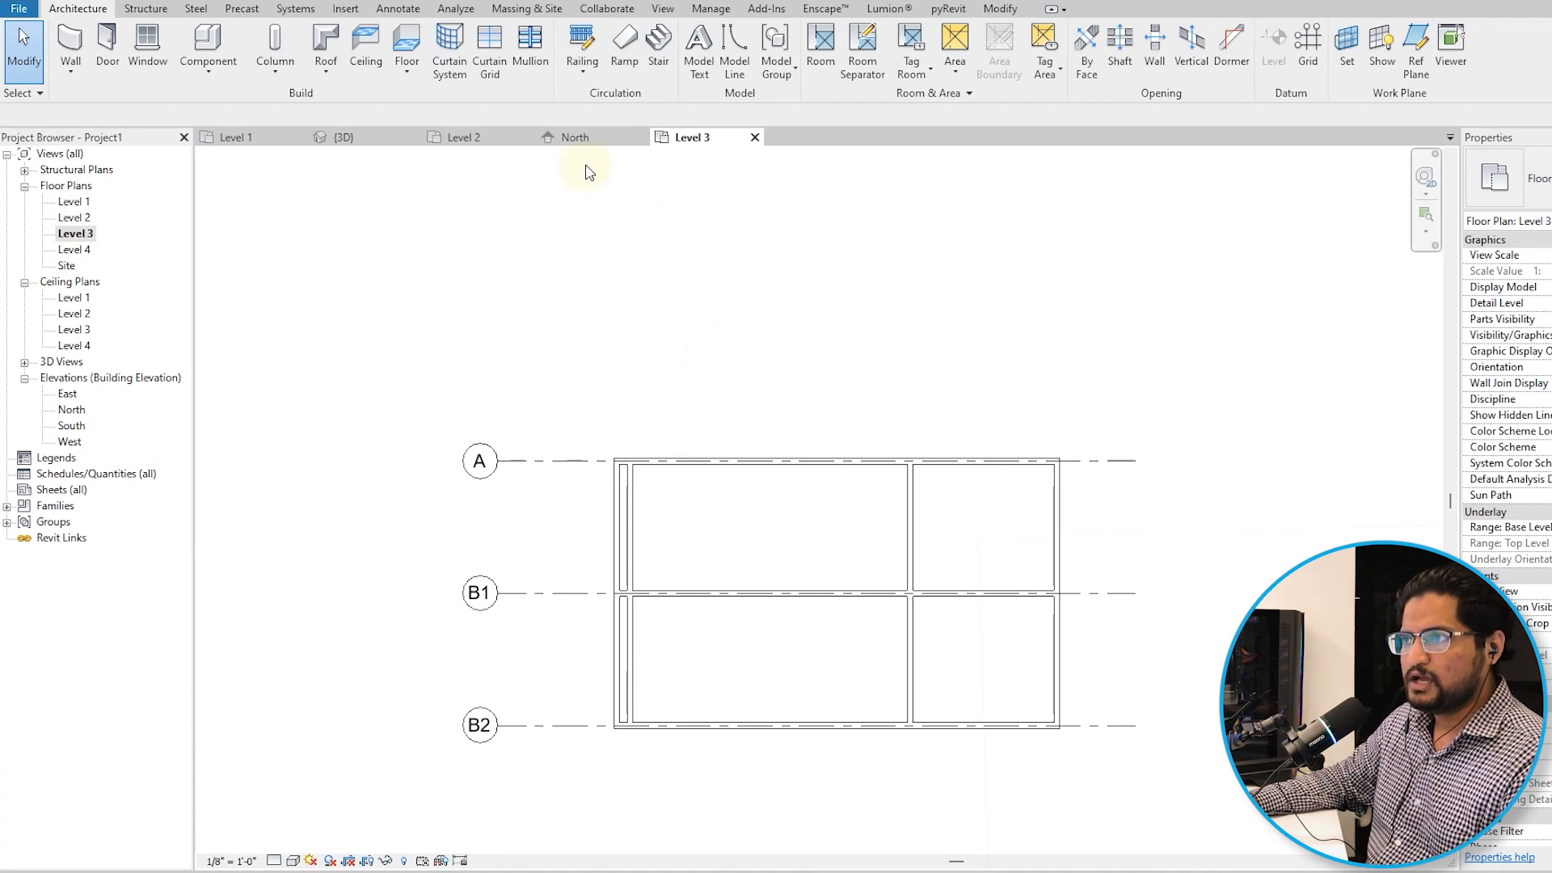
# Close the inactive views, open the North elevation, and tile it beside the Level 3 floor plan.
pyautogui.click(411, 39)
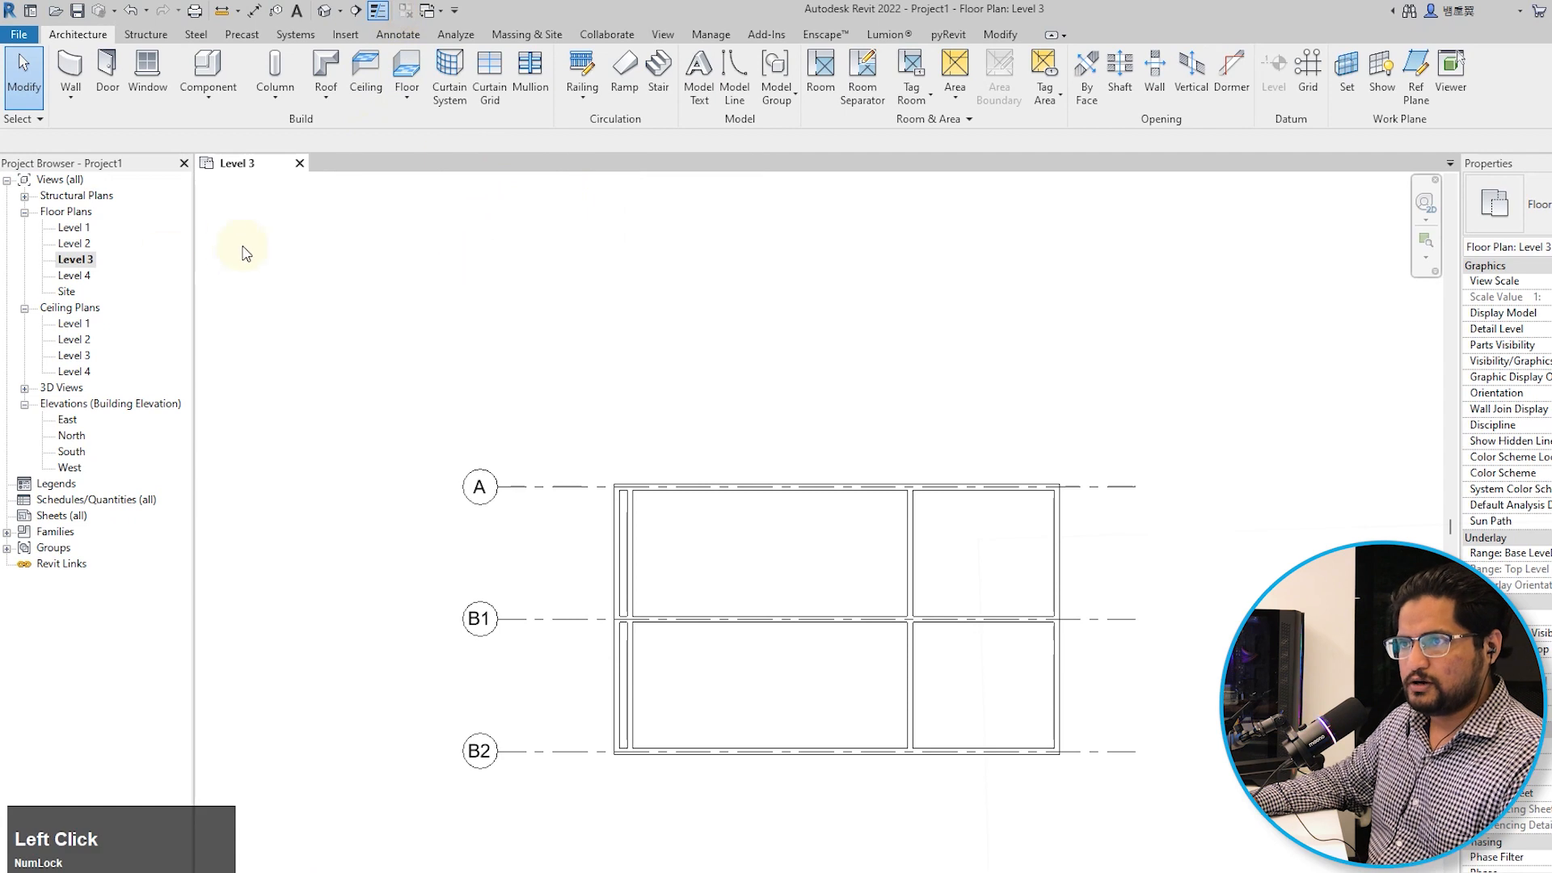
pyautogui.doubleClick(73, 435)
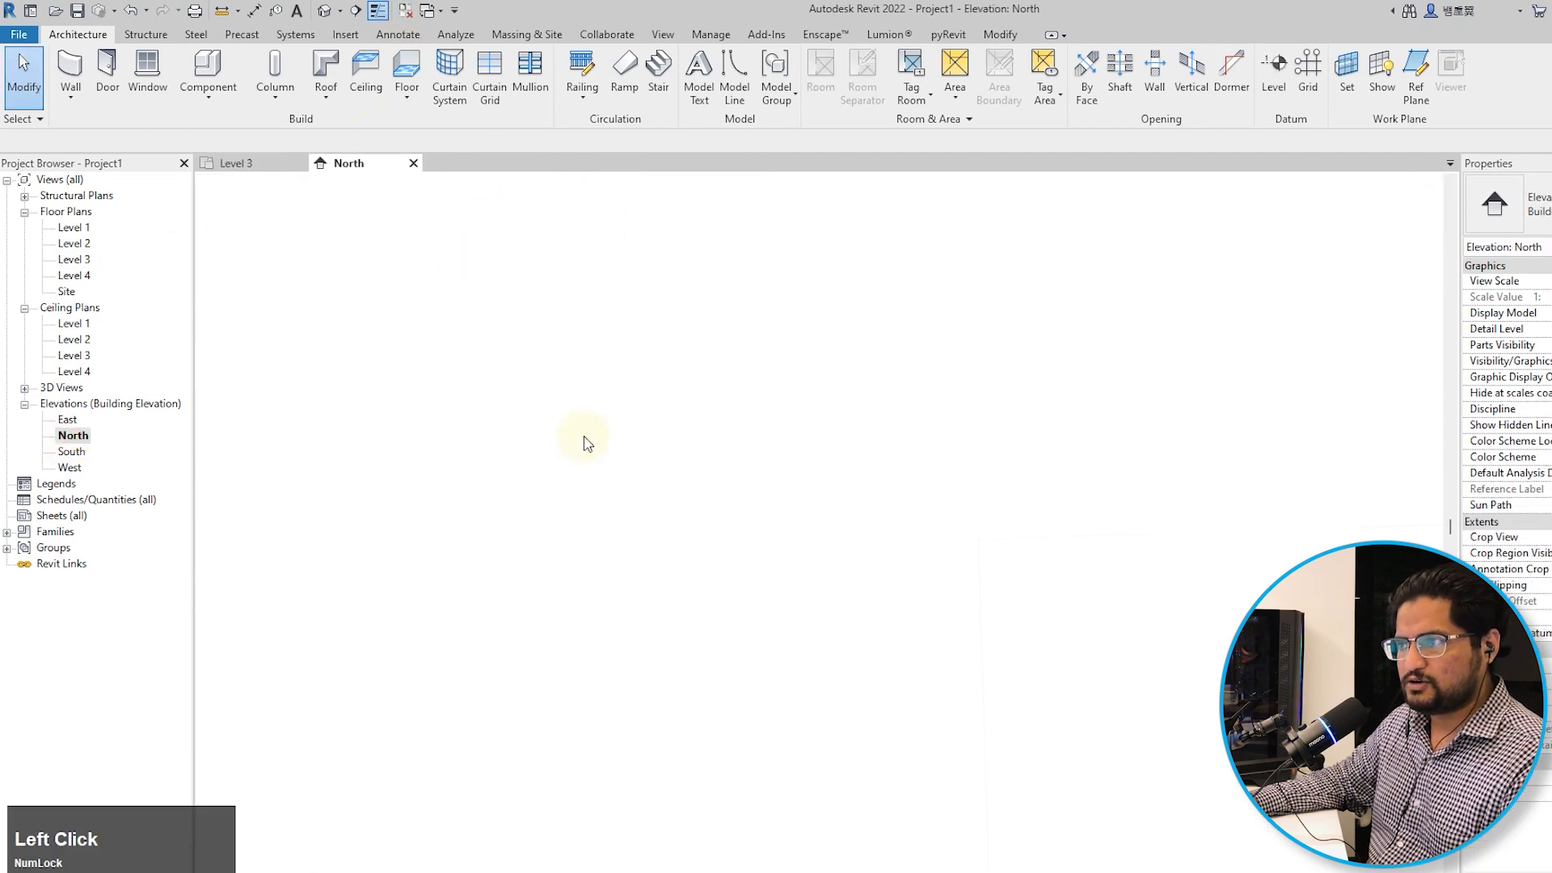
pyautogui.press('w')
pyautogui.press('t')
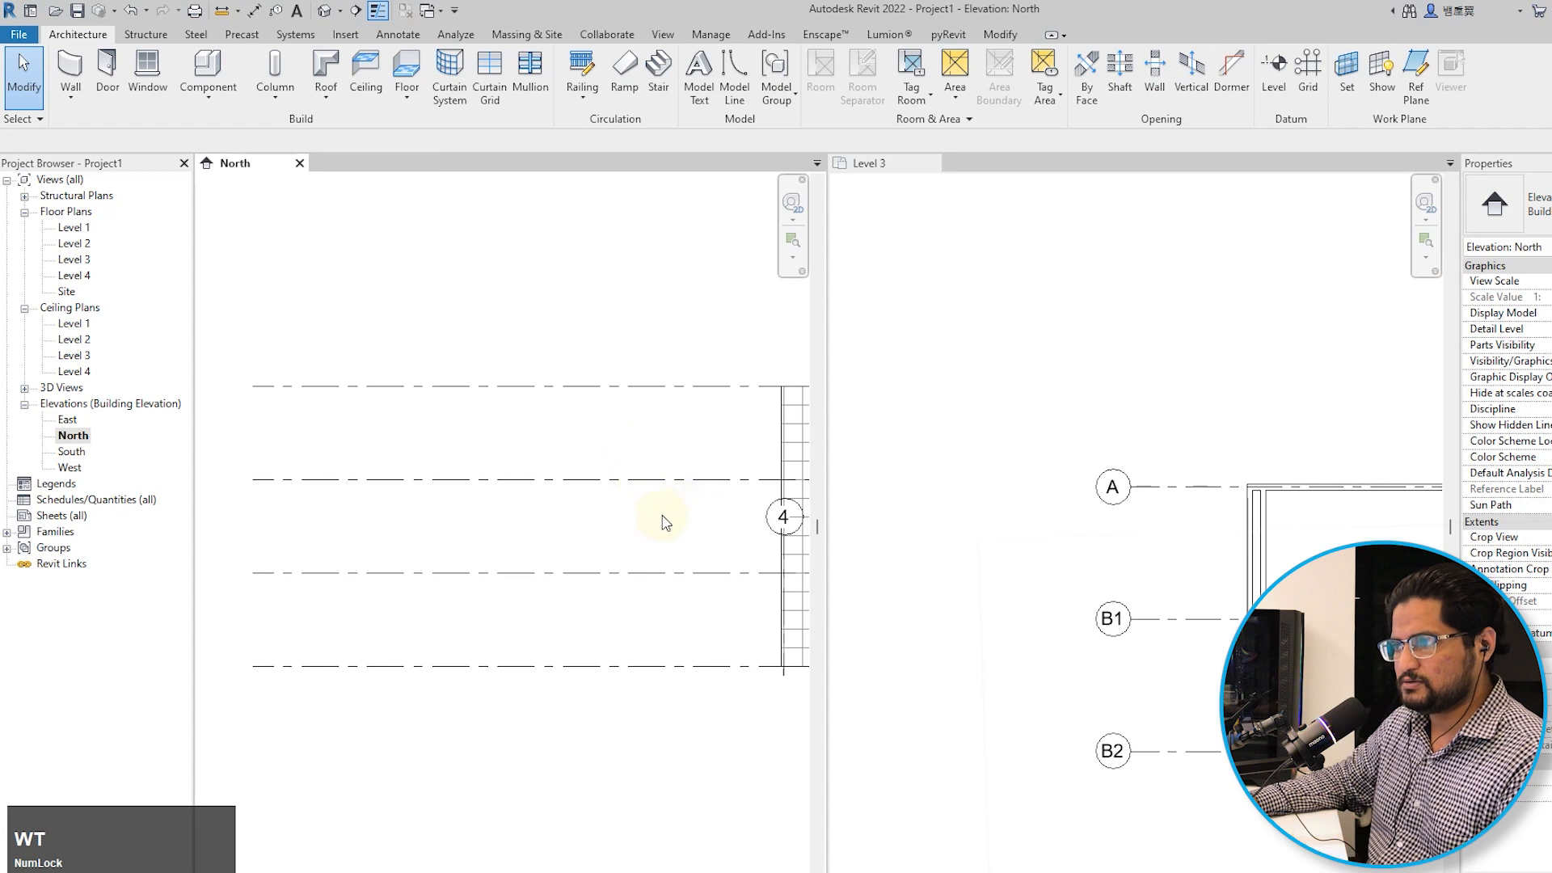
pyautogui.middleClick(537, 516)
pyautogui.moveTo(536, 517); pyautogui.dragTo(542, 499, button='middle')
pyautogui.scroll(-2, 1047, 459)
pyautogui.moveTo(1229, 479)
pyautogui.mouseDown(button='middle')
pyautogui.moveTo(1010, 509)
pyautogui.moveTo(1117, 482)
pyautogui.mouseUp(button='middle')
pyautogui.scroll(3, 489, 552)
pyautogui.moveTo(485, 555); pyautogui.dragTo(502, 612, button='middle')
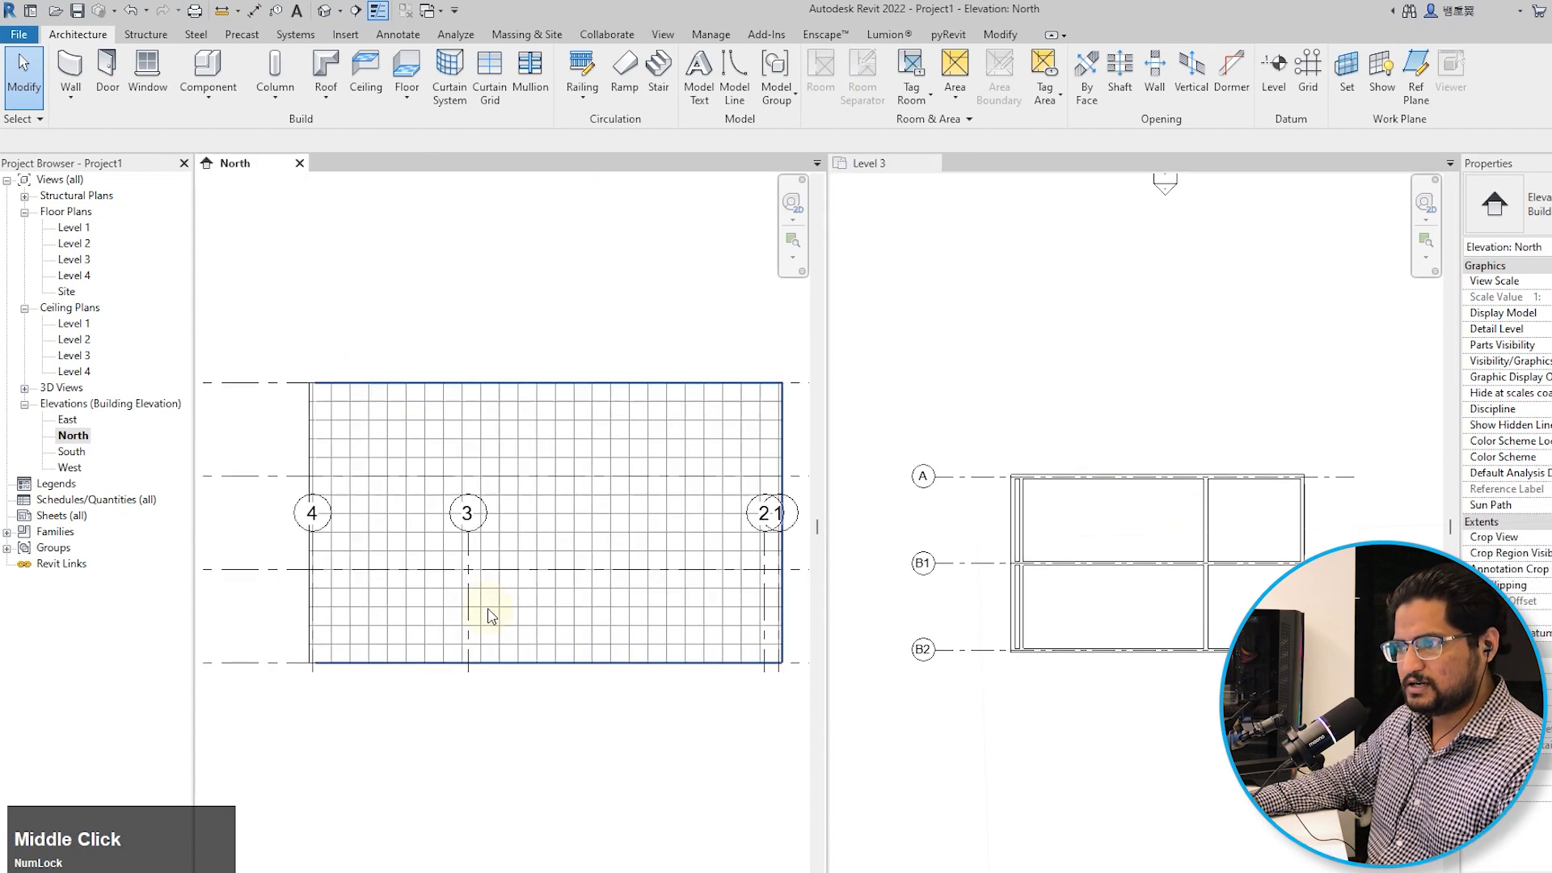
# Raise the vertical grids' bubble ends to between Level 3 and Level 4, check them in the Level 3 plan, and close the elevation.
pyautogui.click(471, 552)
pyautogui.moveTo(473, 558); pyautogui.dragTo(487, 441)
pyautogui.moveTo(579, 500); pyautogui.dragTo(480, 502, button='middle')
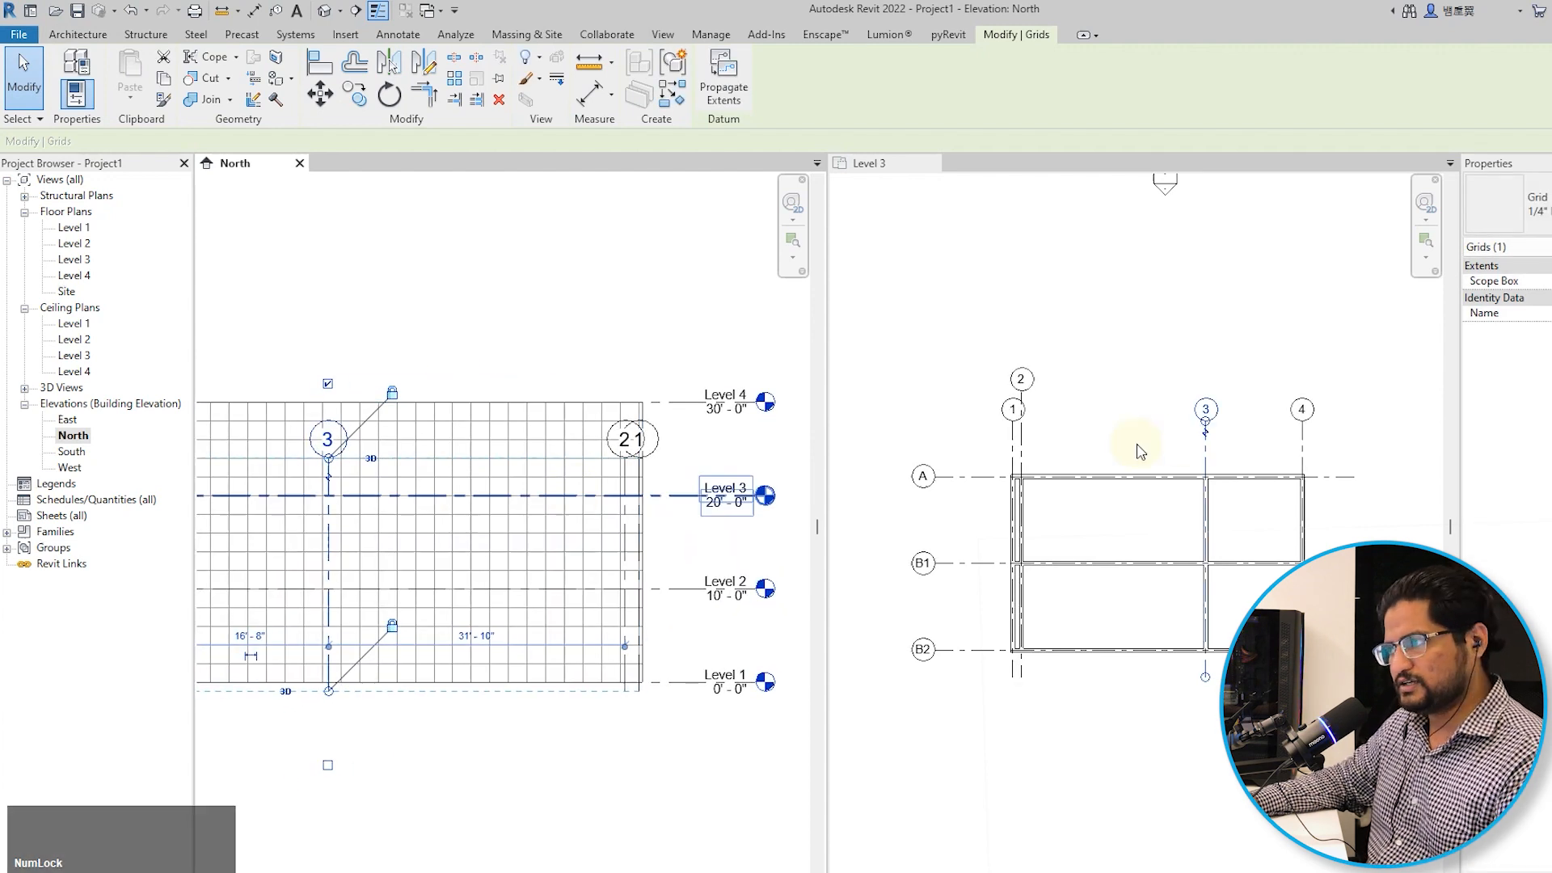
pyautogui.middleClick(1140, 451)
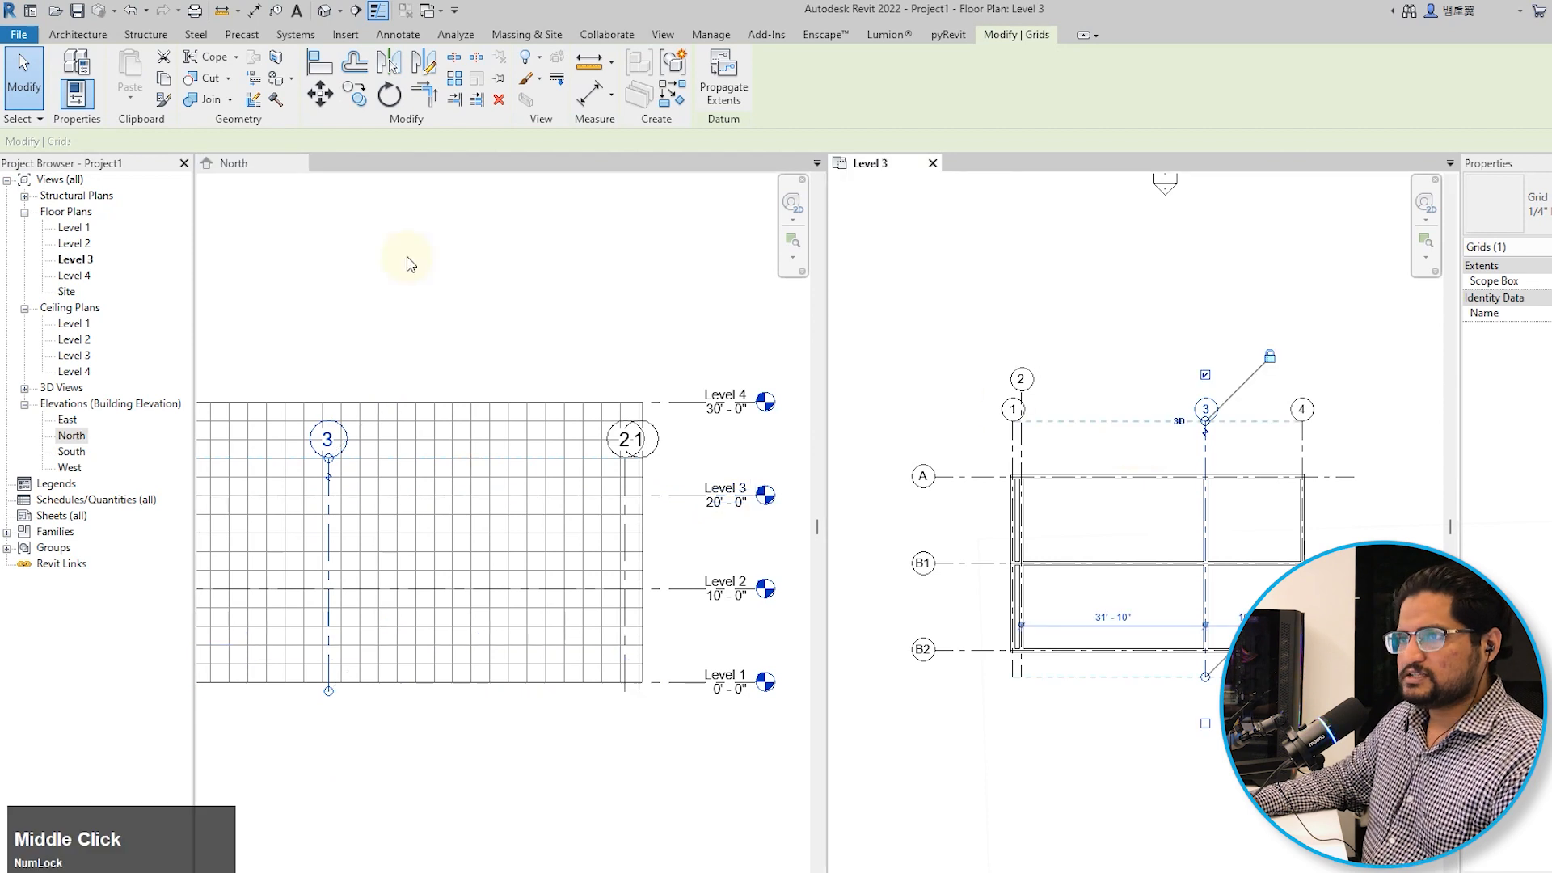
pyautogui.click(301, 163)
pyautogui.scroll(3, 658, 488)
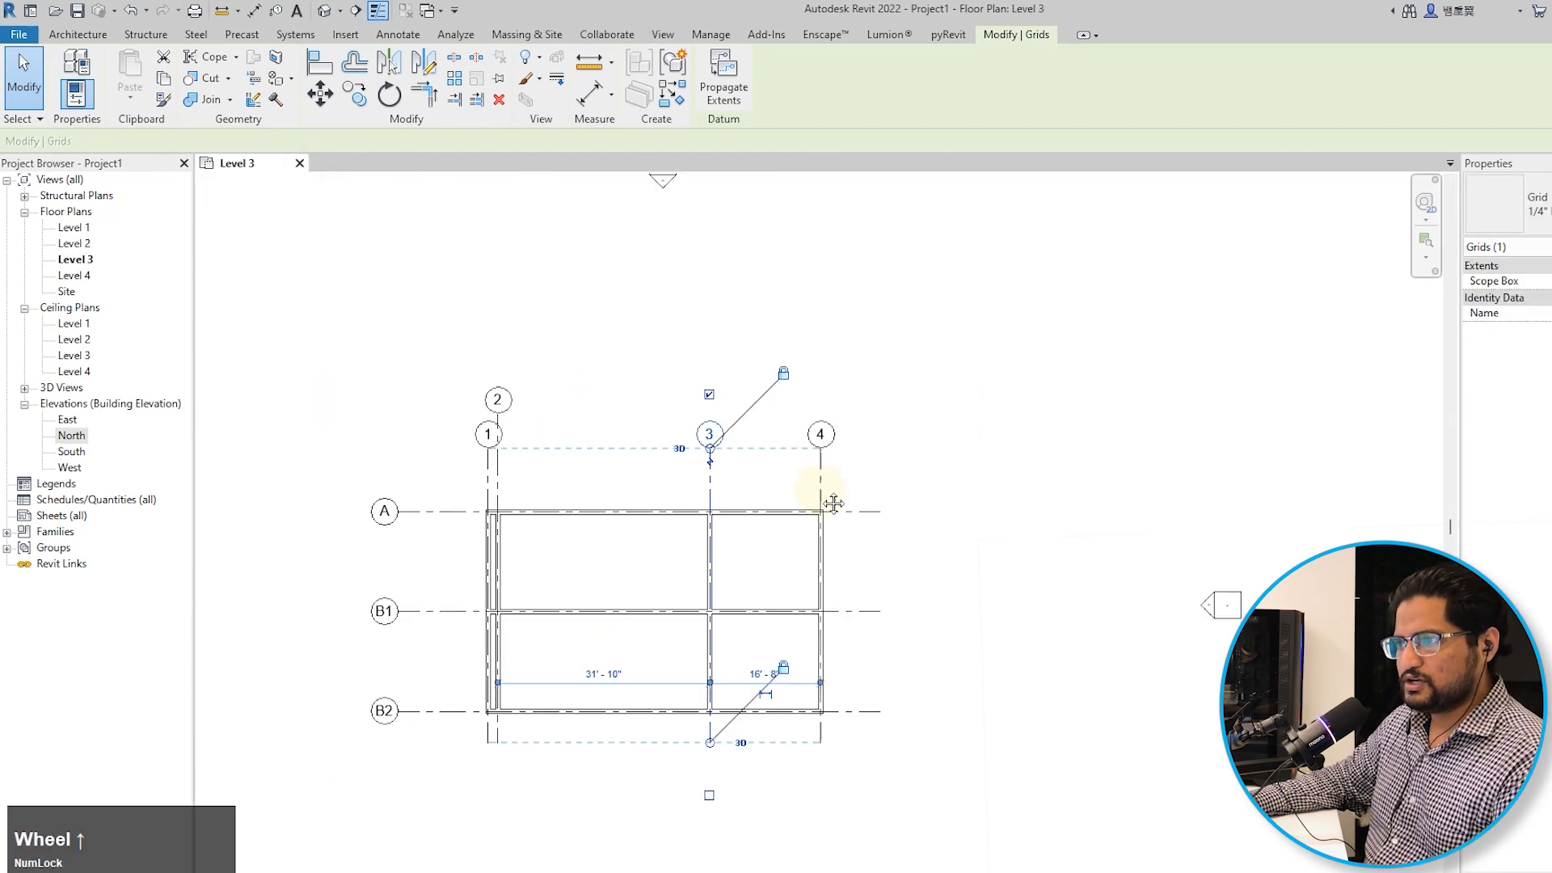
pyautogui.press('Escape')
# Start a multi-segment grid on the Level 3 plan and sketch its first segment along grid A from grid 1 to grid 4.
pyautogui.click(1309, 77)
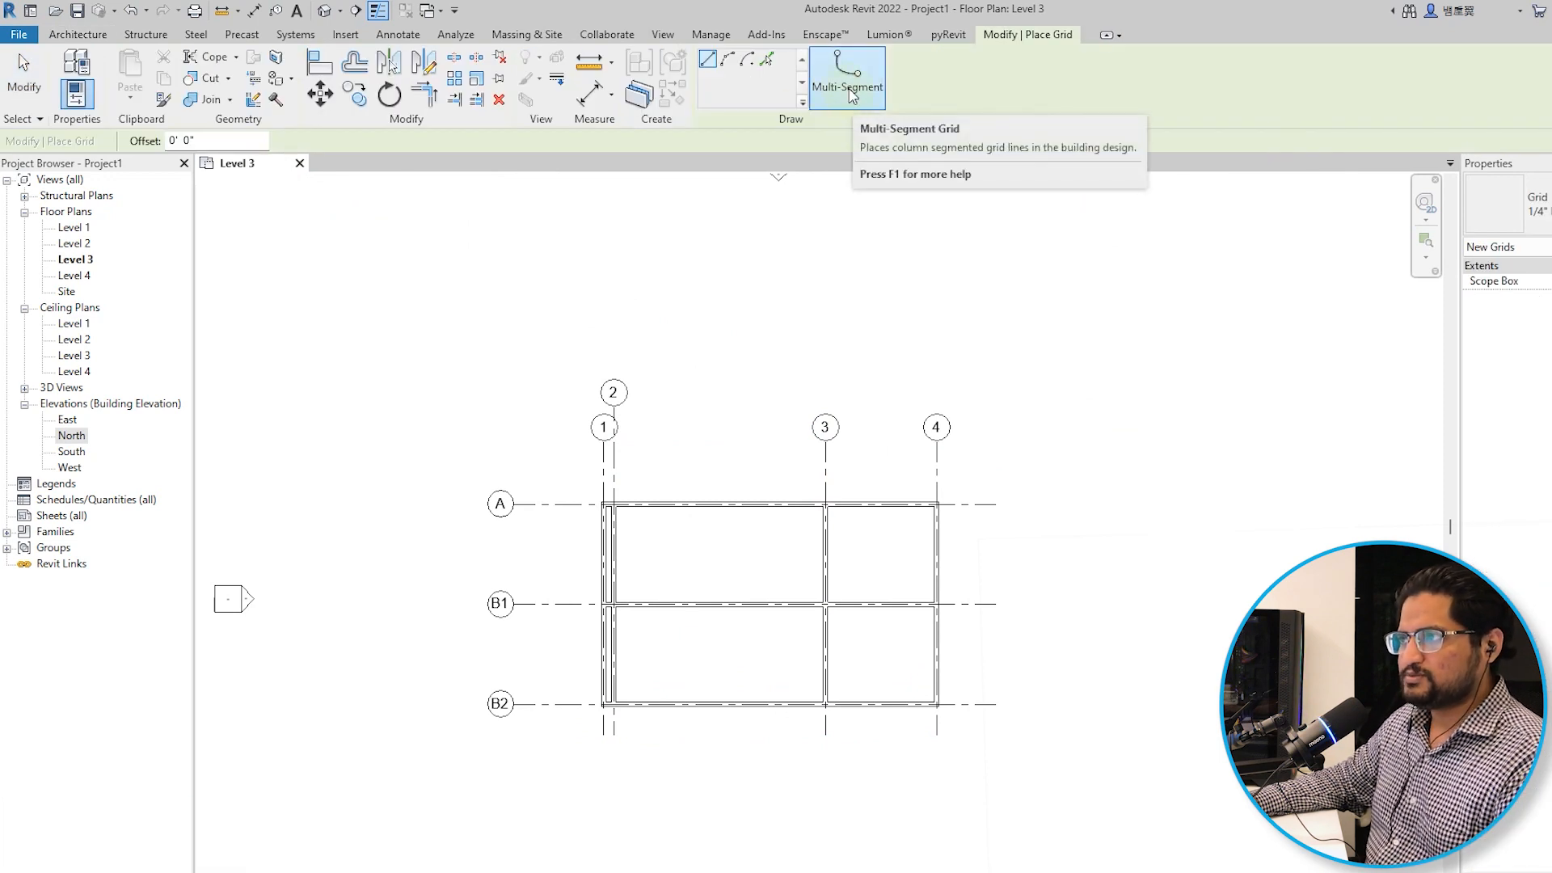
pyautogui.click(851, 94)
pyautogui.scroll(1, 875, 469)
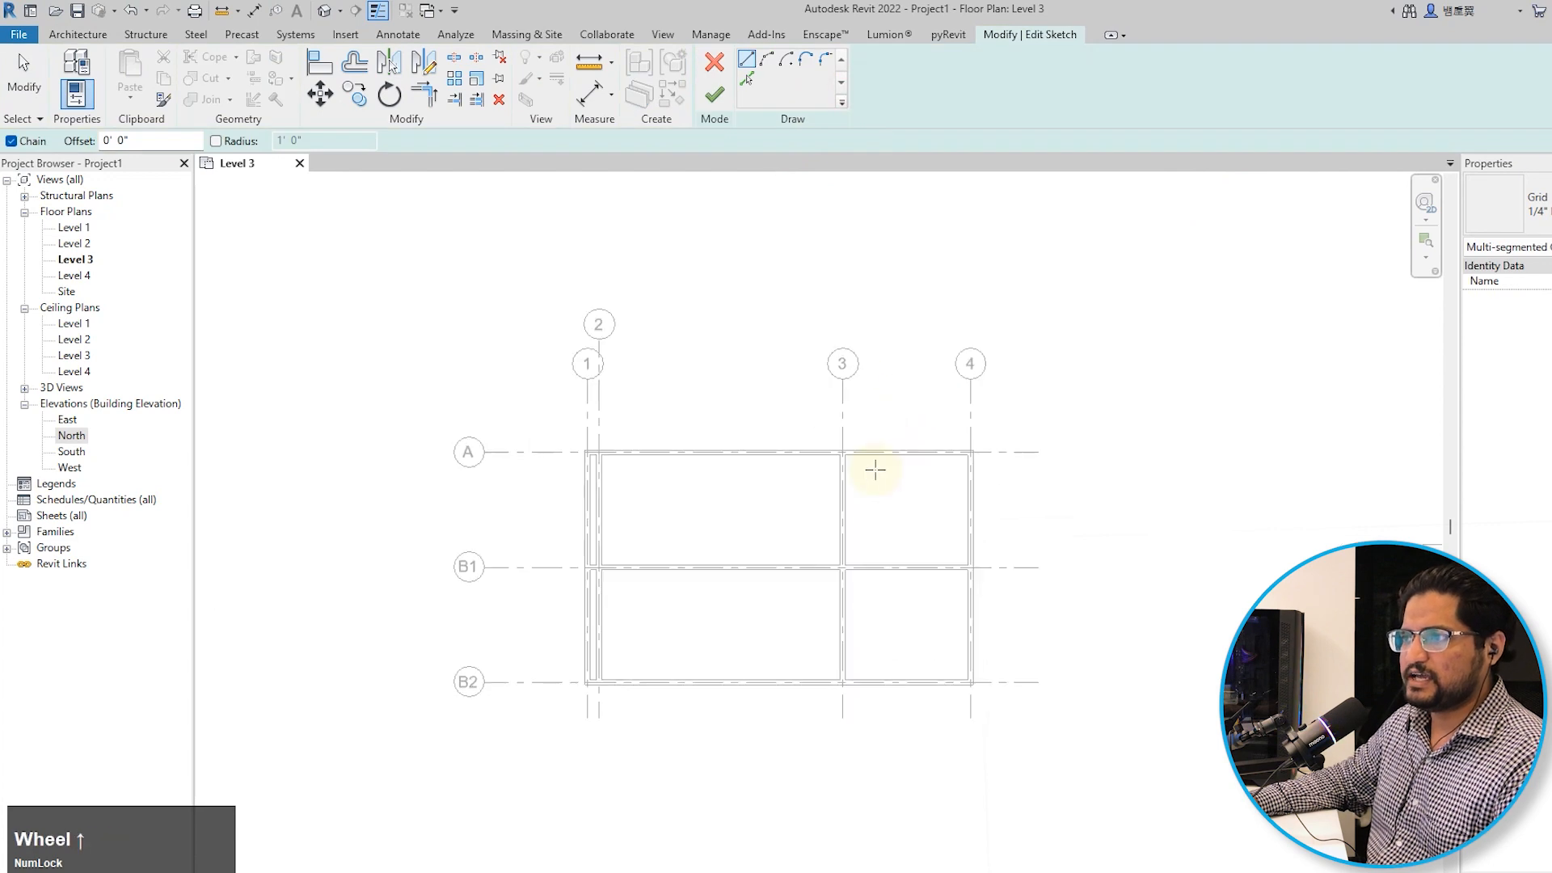
pyautogui.scroll(1, 727, 514)
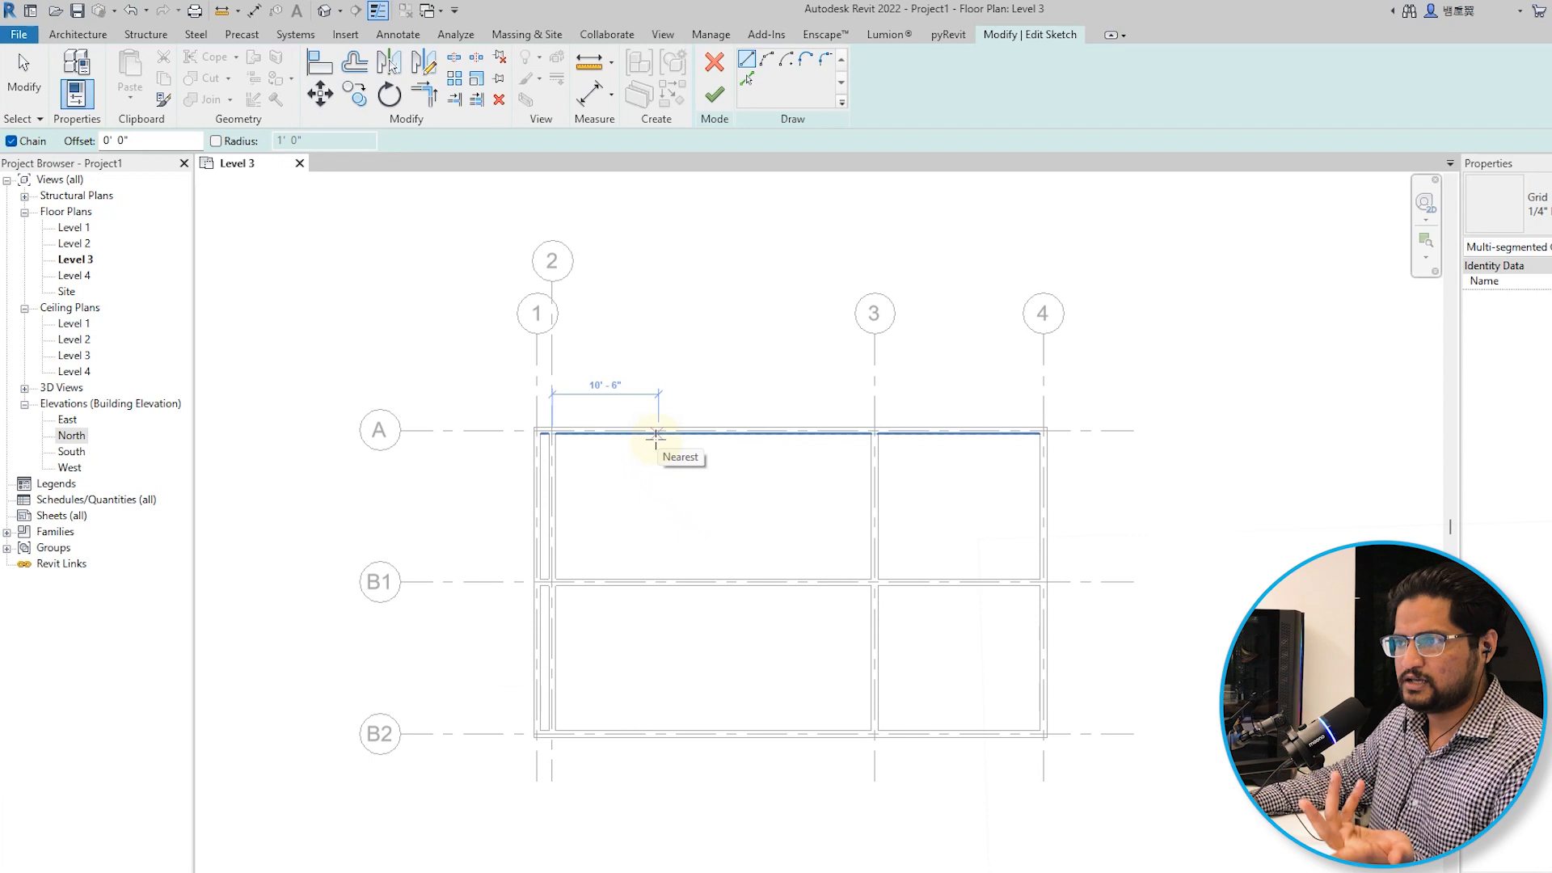
pyautogui.scroll(4, 596, 464)
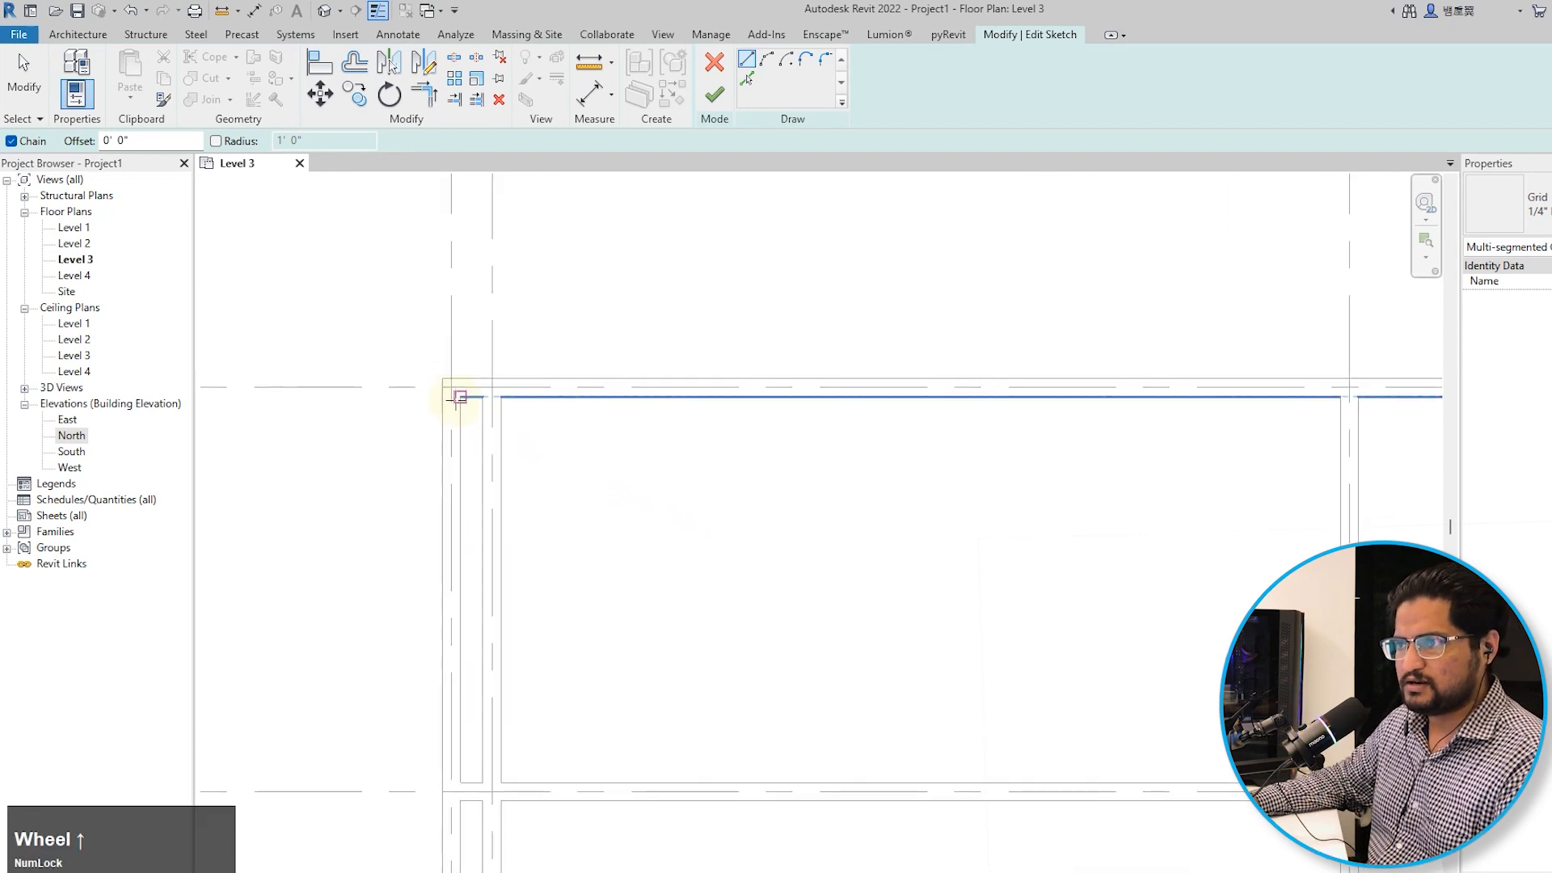
pyautogui.click(451, 396)
pyautogui.scroll(-5, 493, 384)
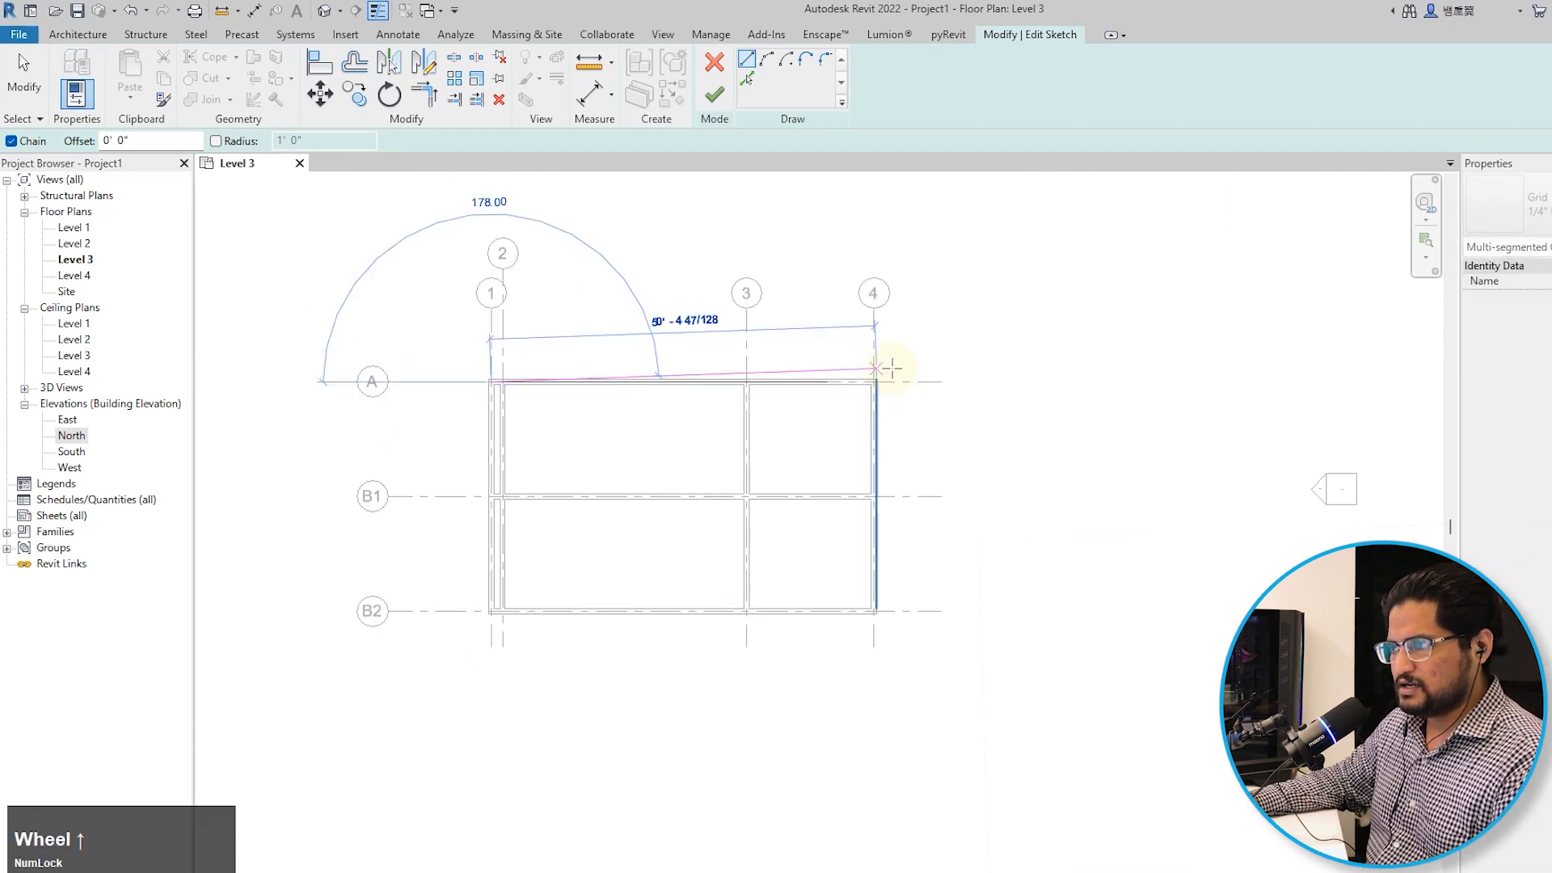
pyautogui.scroll(5, 880, 376)
pyautogui.click(854, 390)
# Continue the multi-segment sketch down grid 4 to grid B2, and back along B2 to just beyond grid 1.
pyautogui.scroll(-4, 920, 321)
pyautogui.moveTo(921, 624); pyautogui.dragTo(1032, 630, button='middle')
pyautogui.scroll(3, 1003, 711)
pyautogui.click(1021, 664)
pyautogui.scroll(-4, 1177, 658)
pyautogui.moveTo(814, 686); pyautogui.dragTo(918, 669, button='middle')
pyautogui.scroll(3, 658, 658)
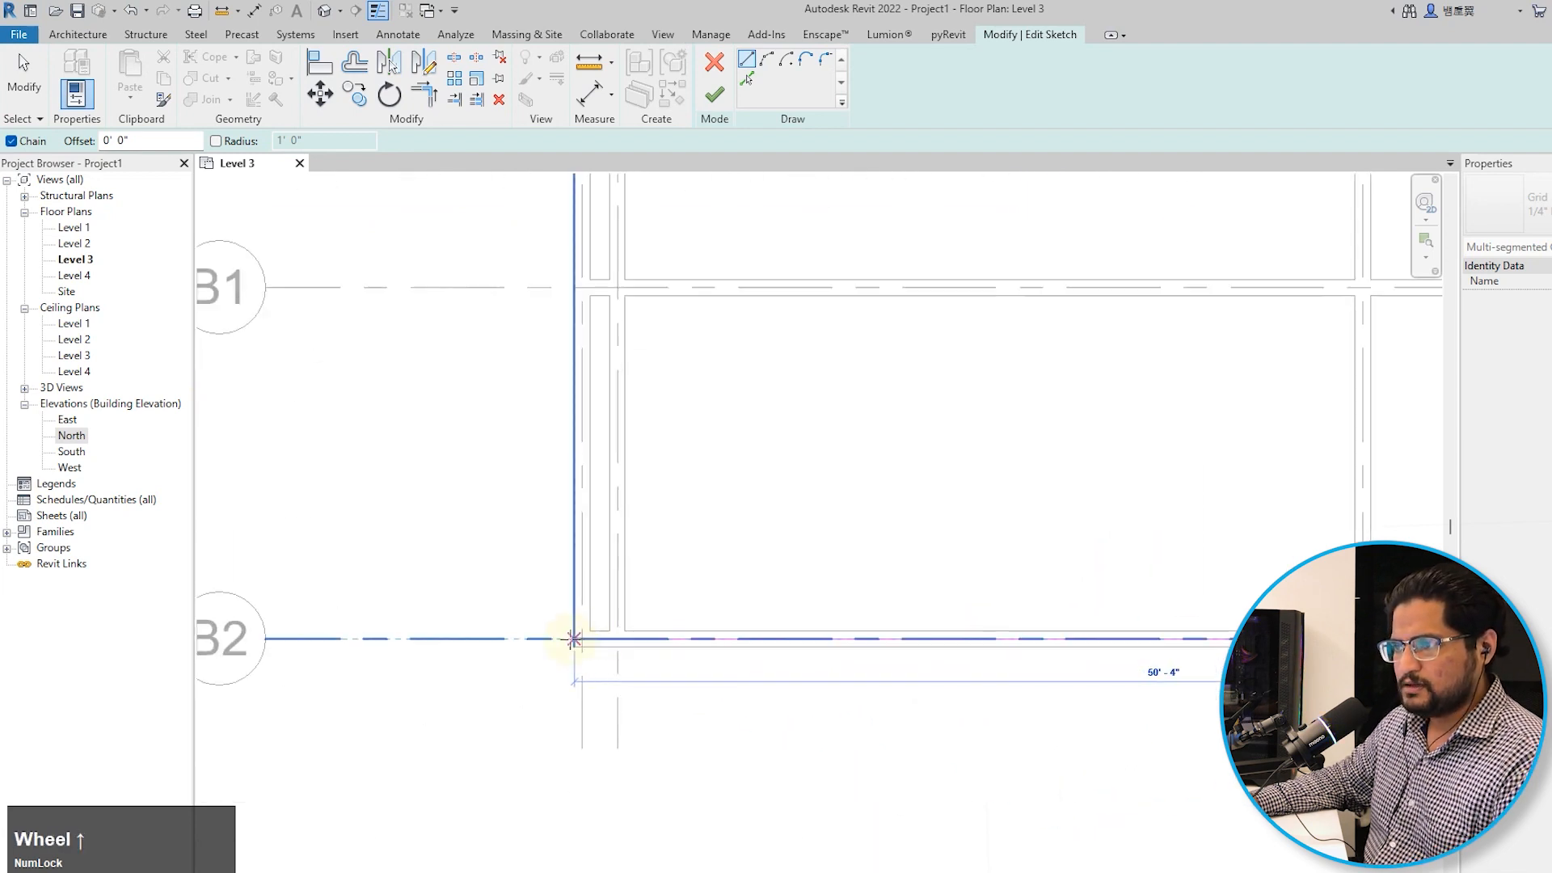
pyautogui.click(491, 639)
pyautogui.press('Escape')
pyautogui.press('Escape')
pyautogui.scroll(-4, 652, 720)
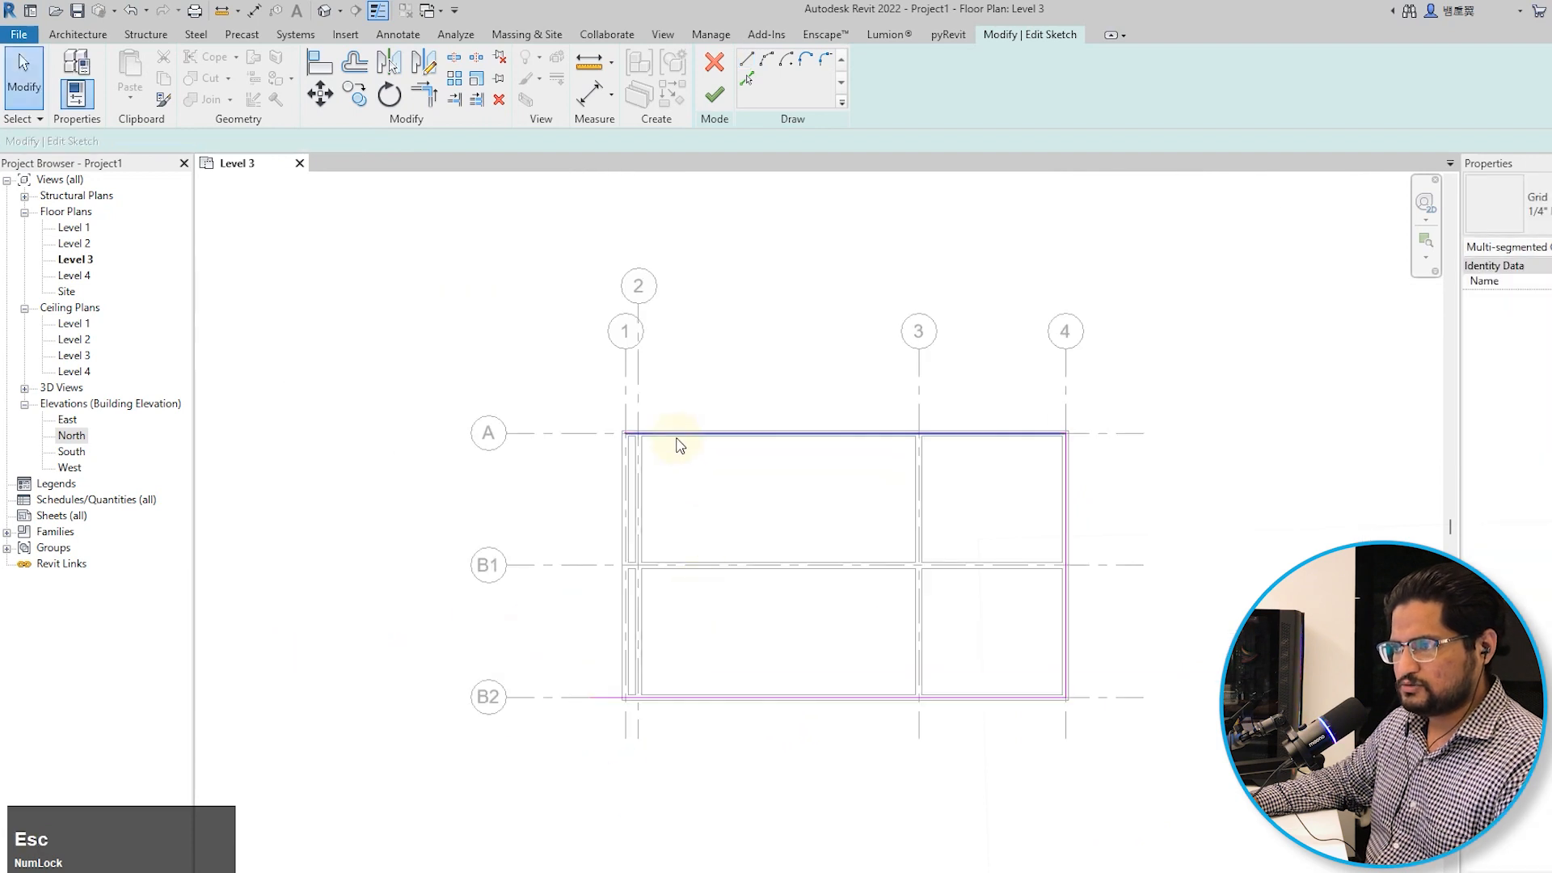
# Slant the sketch's upper segment by moving its free end outside grid 1, between grids A and B1, and finish the sketch.
pyautogui.click(677, 447)
pyautogui.scroll(2, 623, 433)
pyautogui.moveTo(624, 434)
pyautogui.mouseDown()
pyautogui.moveTo(575, 433)
pyautogui.moveTo(800, 505)
pyautogui.moveTo(554, 565)
pyautogui.mouseUp()
pyautogui.press('Escape')
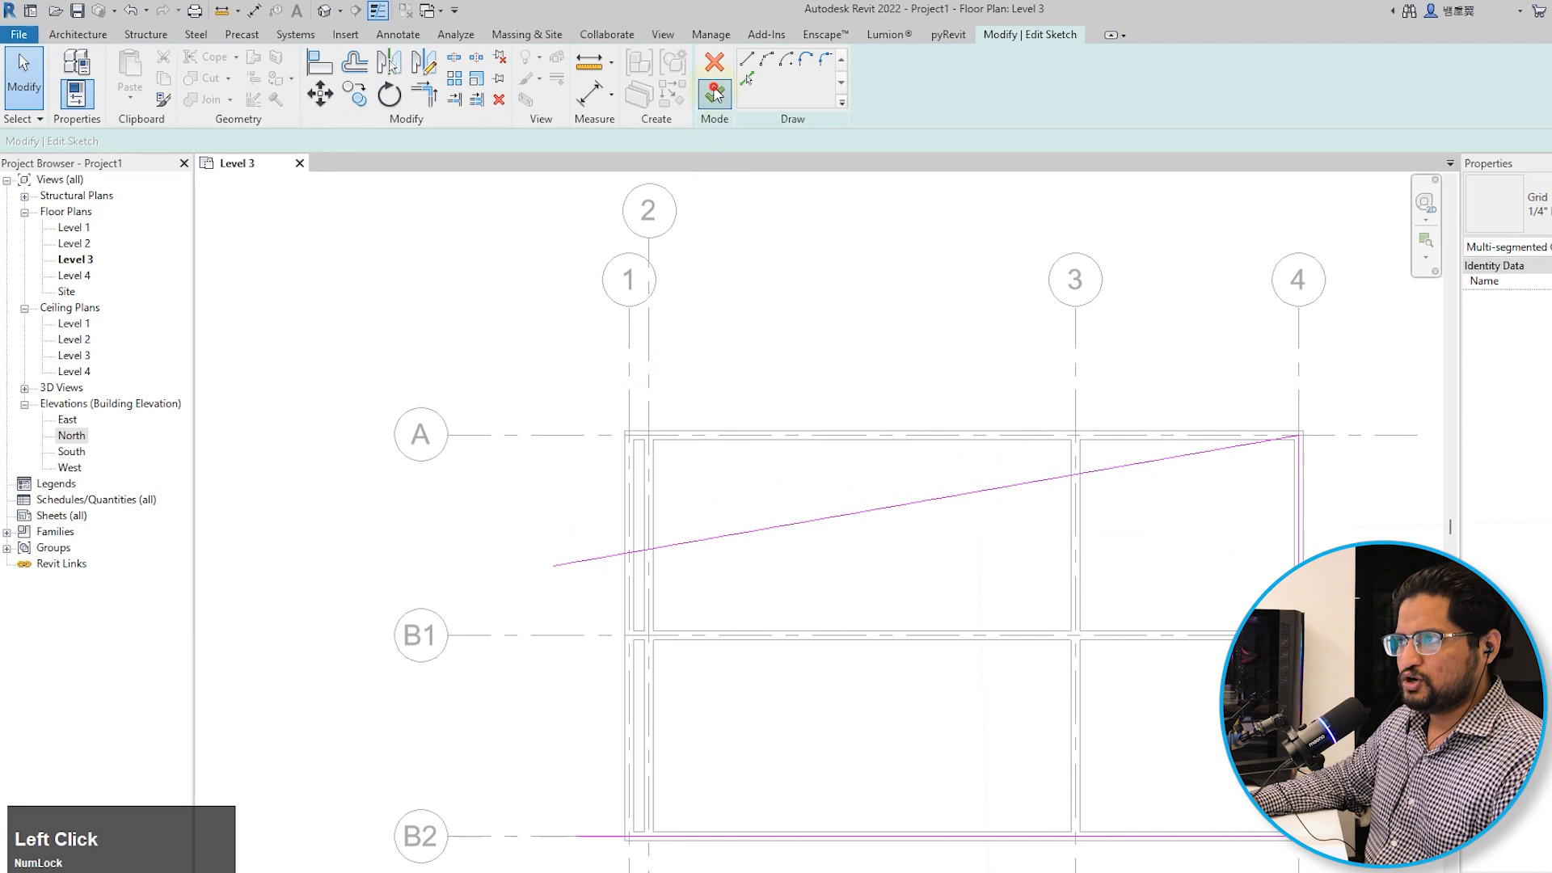
pyautogui.click(716, 94)
pyautogui.moveTo(577, 730); pyautogui.dragTo(564, 564, button='middle')
pyautogui.press('Escape')
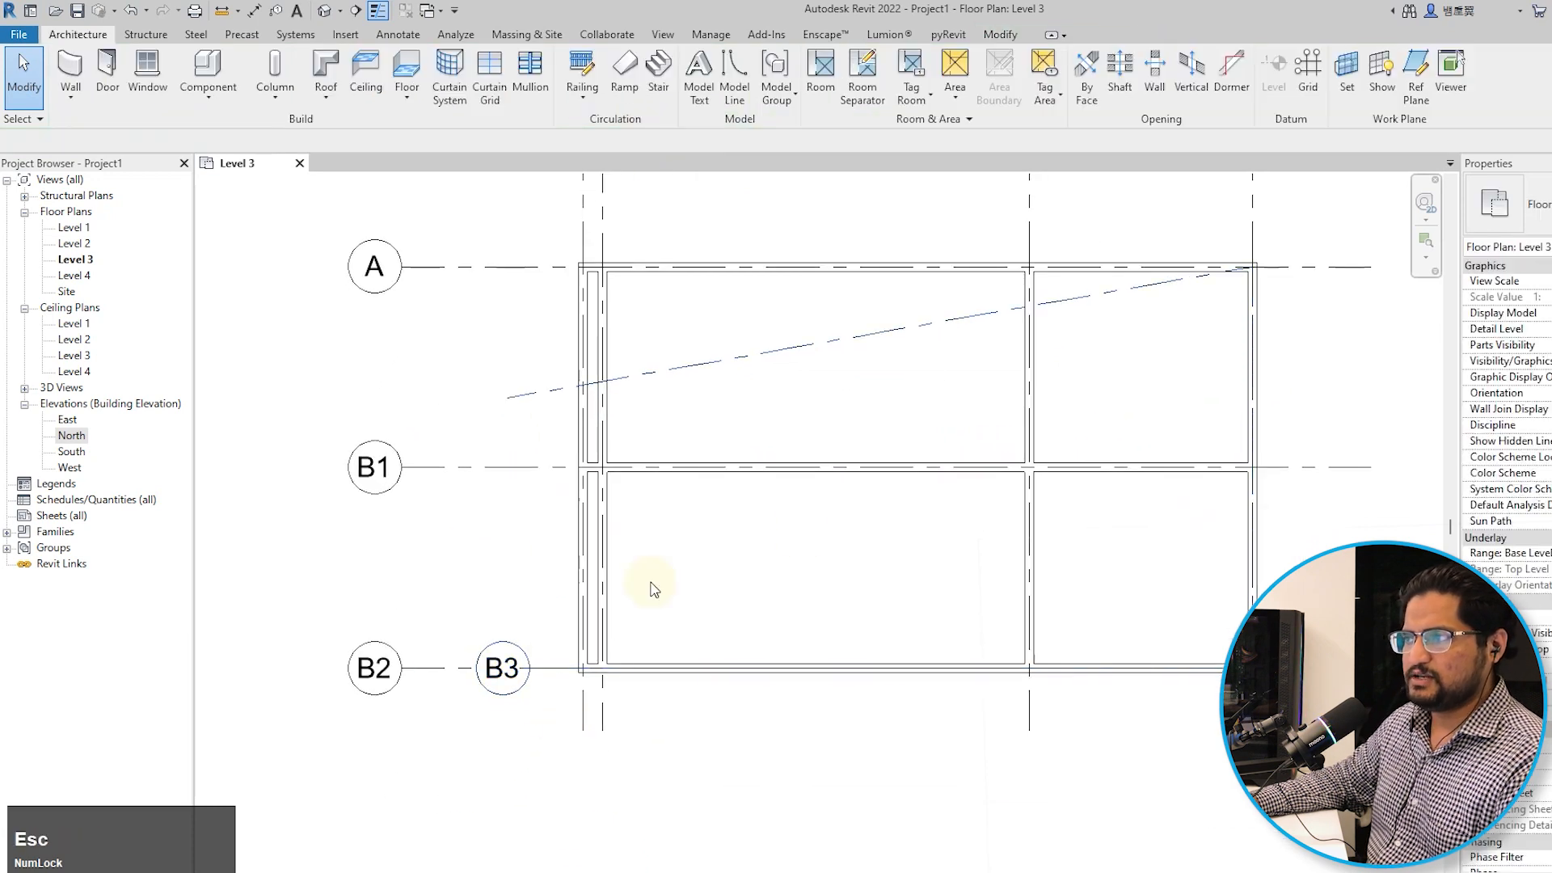
# Select the multi-segmented grid and examine its joined segments and end controls.
pyautogui.click(824, 343)
pyautogui.scroll(-1, 994, 651)
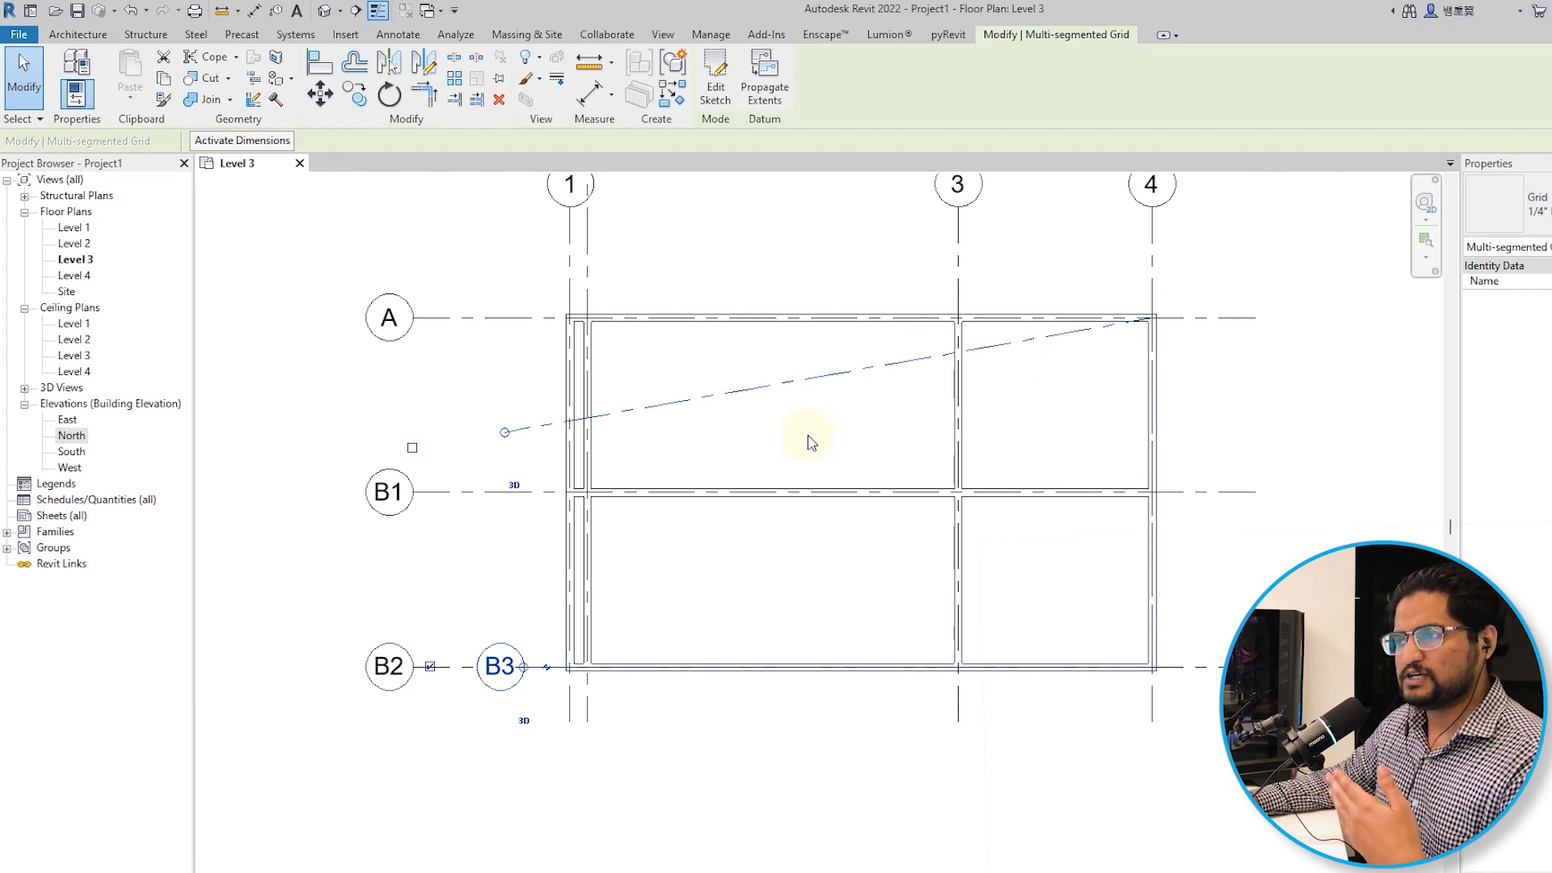
pyautogui.click(744, 387)
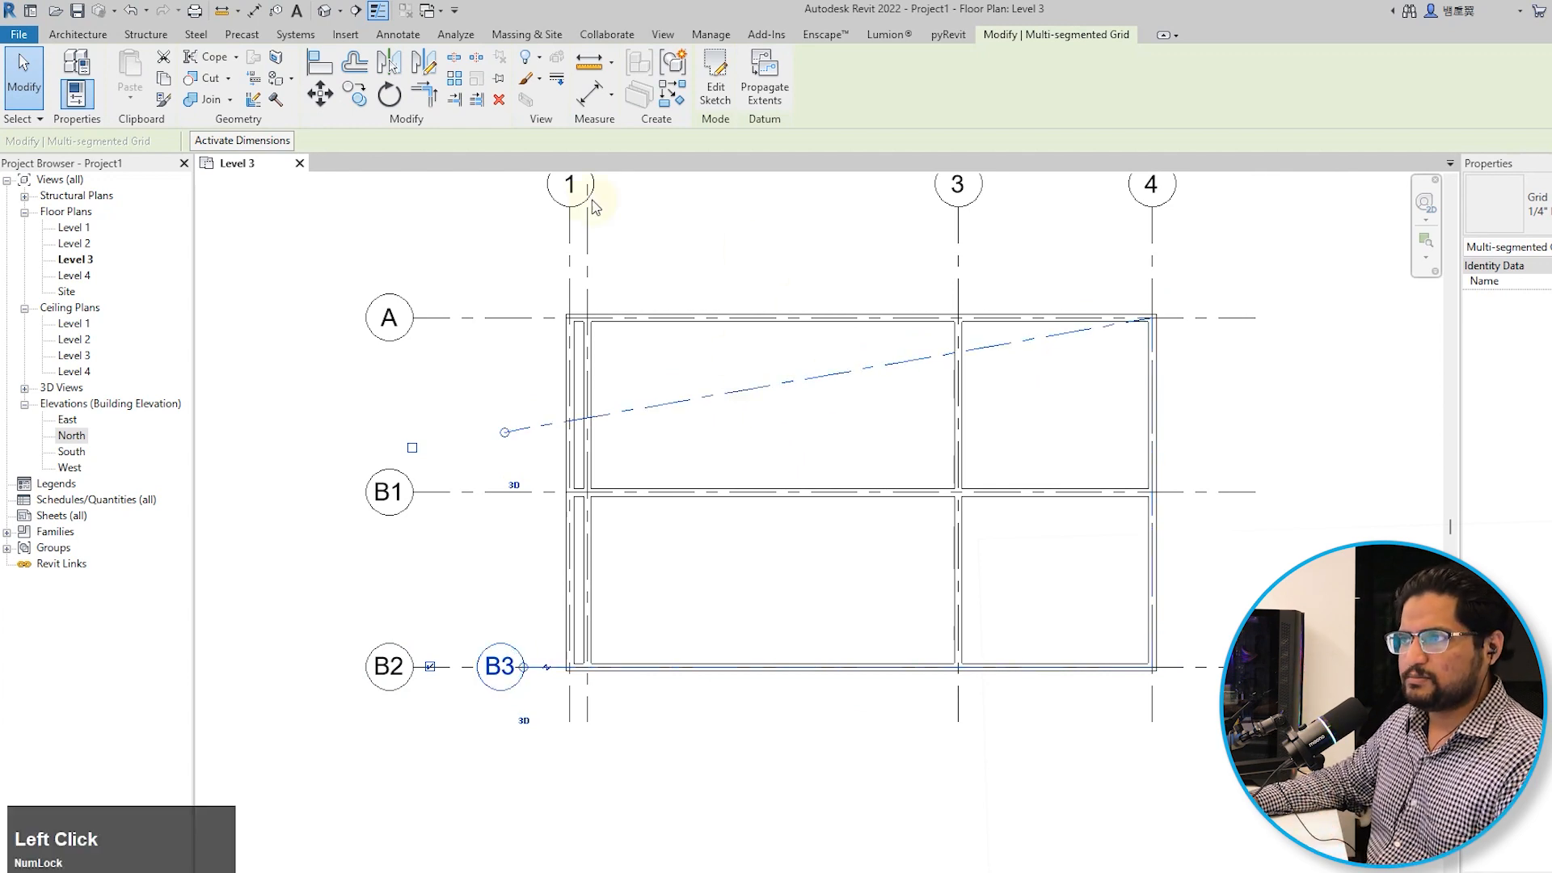
pyautogui.click(78, 34)
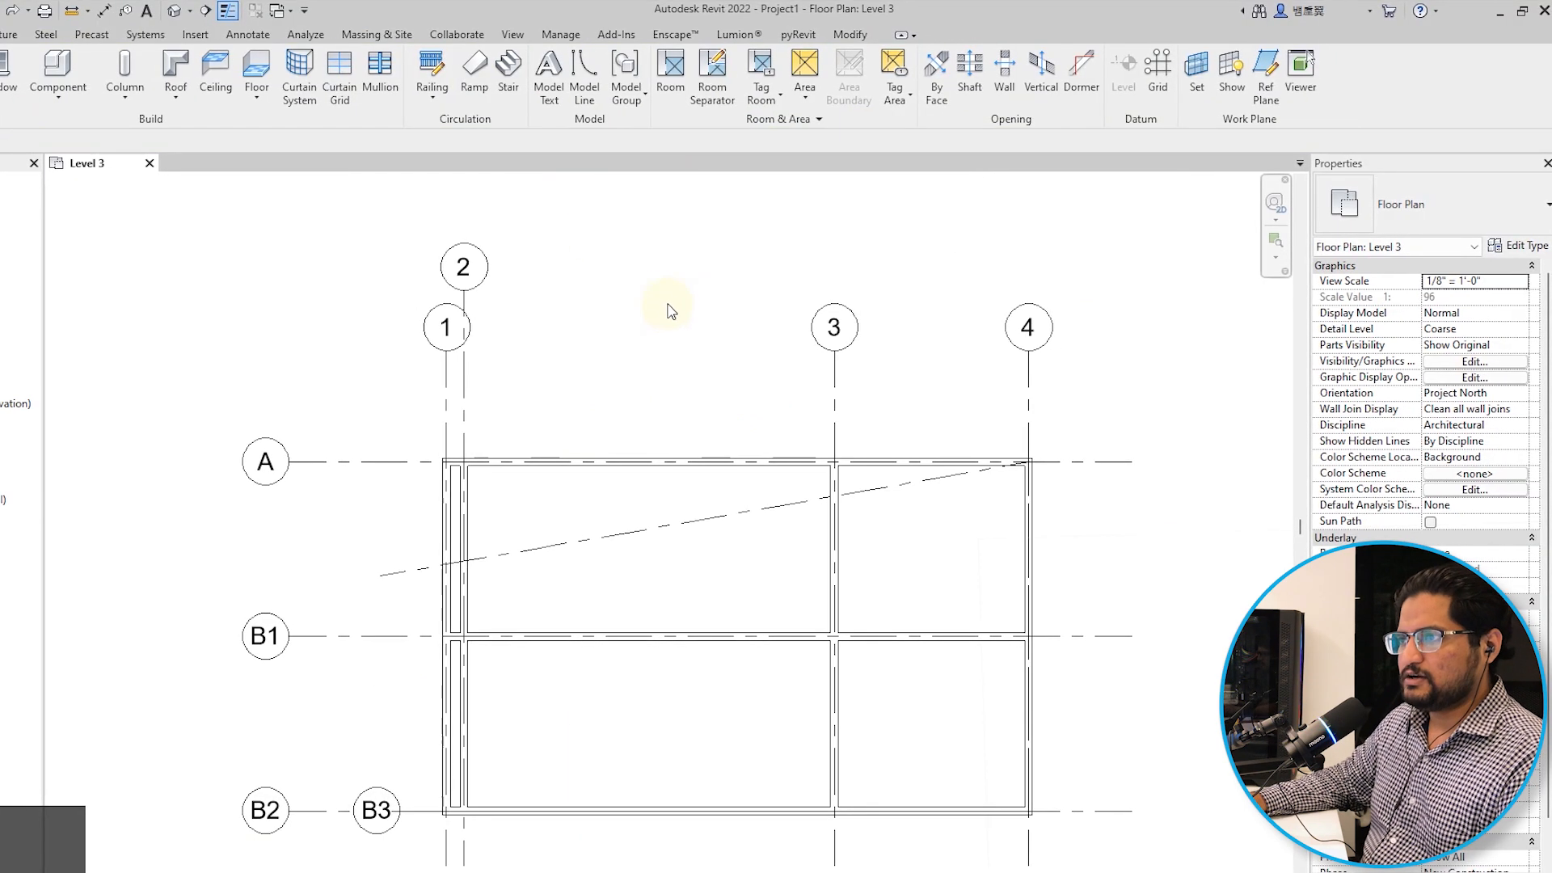
# Open the type properties of grid 4 and move the dialog clear of the drawing.
pyautogui.moveTo(729, 318); pyautogui.dragTo(589, 277, button='middle')
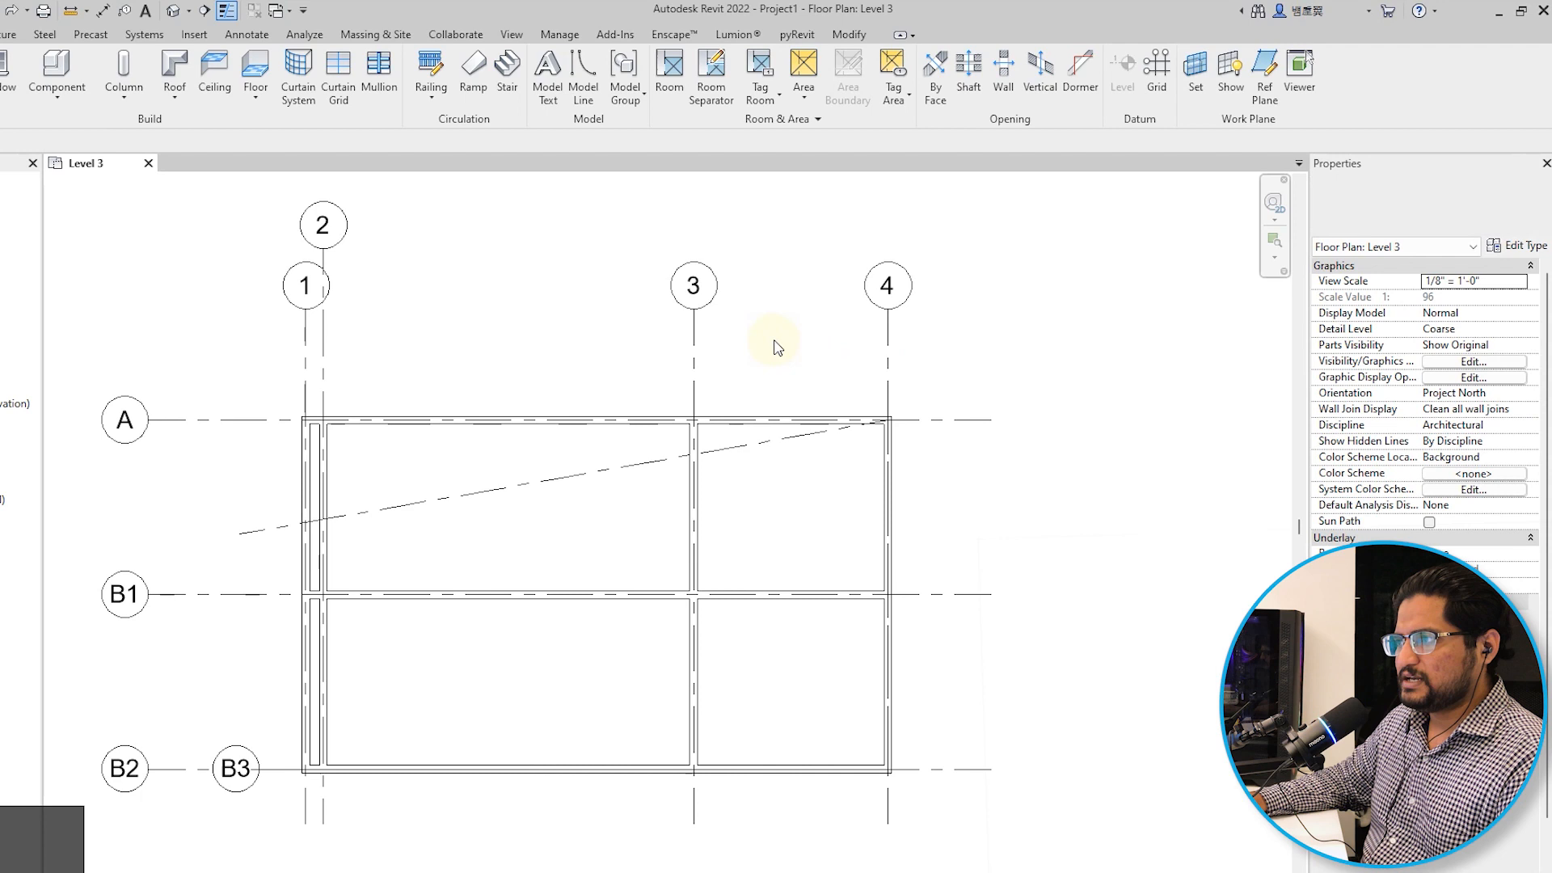
pyautogui.click(885, 358)
pyautogui.moveTo(886, 347); pyautogui.dragTo(845, 329, button='middle')
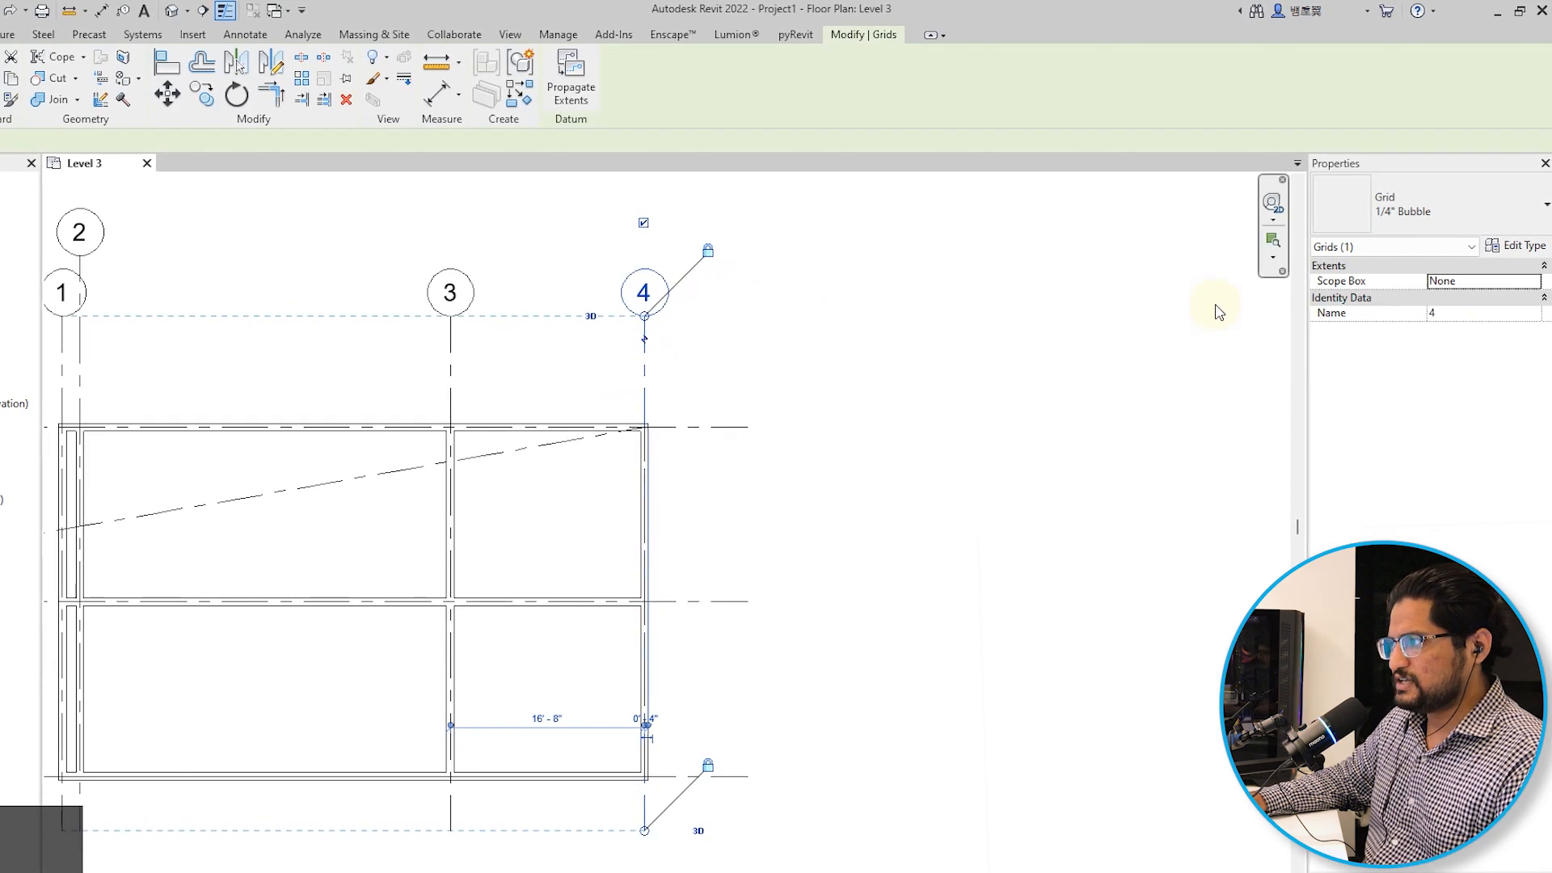
pyautogui.click(1529, 251)
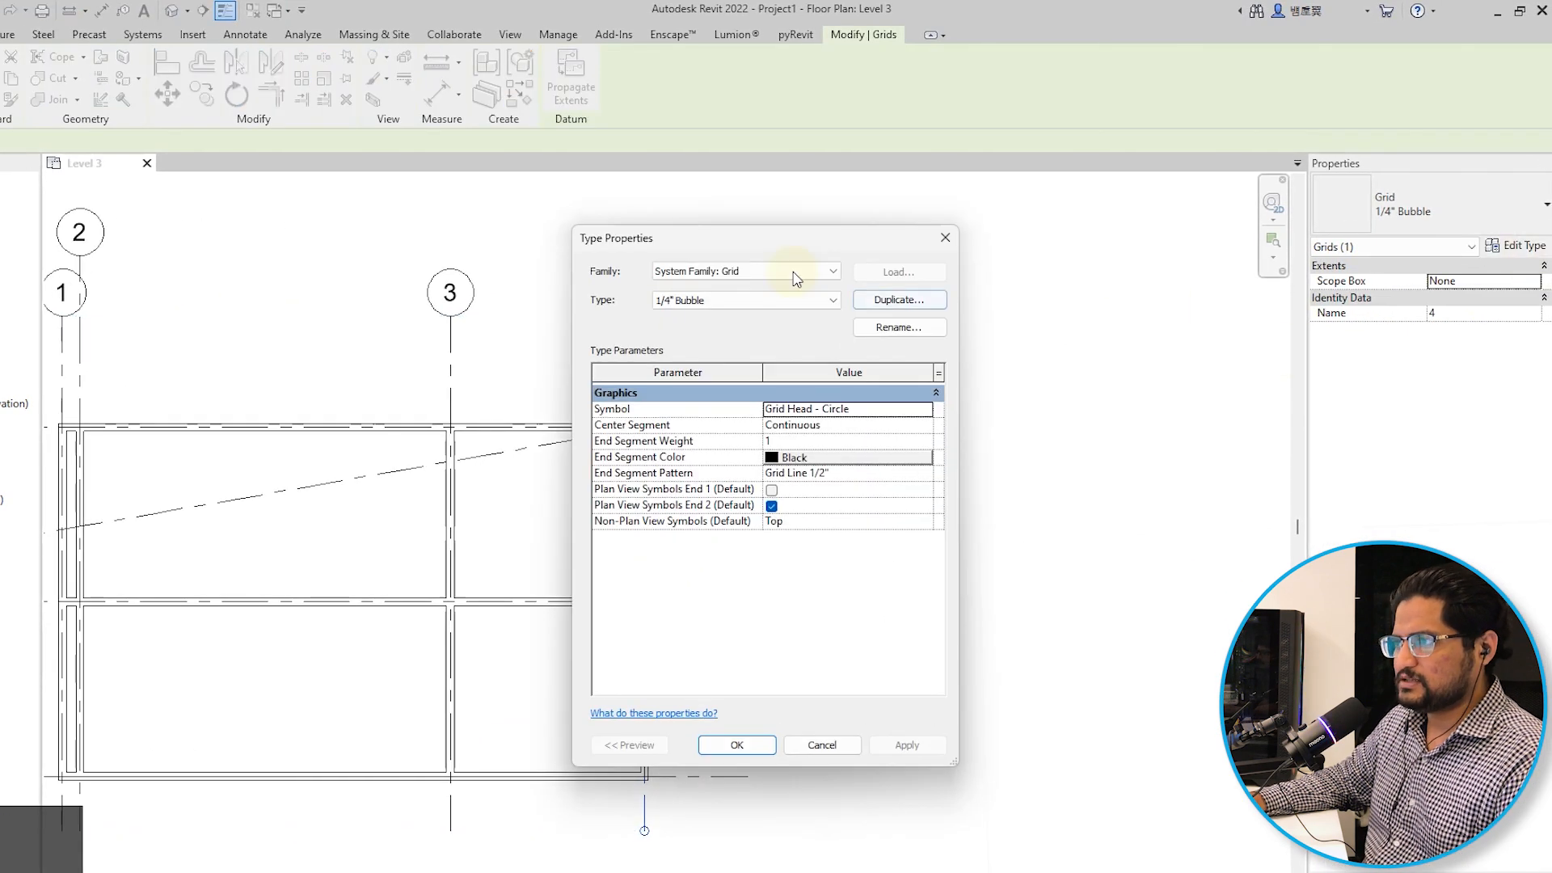
pyautogui.moveTo(776, 242); pyautogui.dragTo(995, 255)
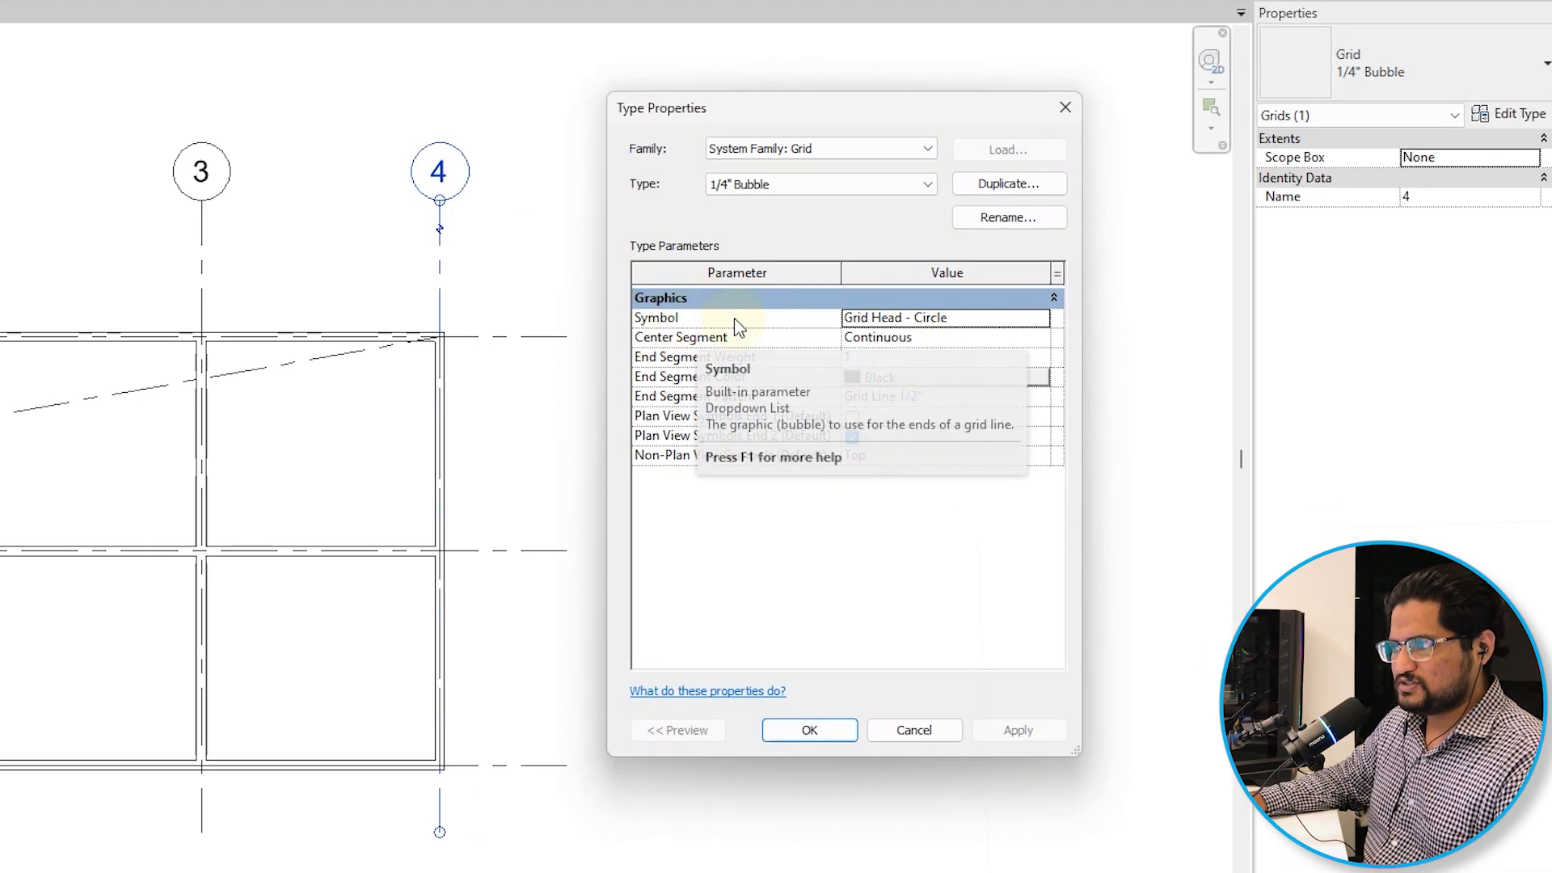
# Set the 1/4" Bubble grid type's Symbol to <none> and apply it.
pyautogui.click(1052, 322)
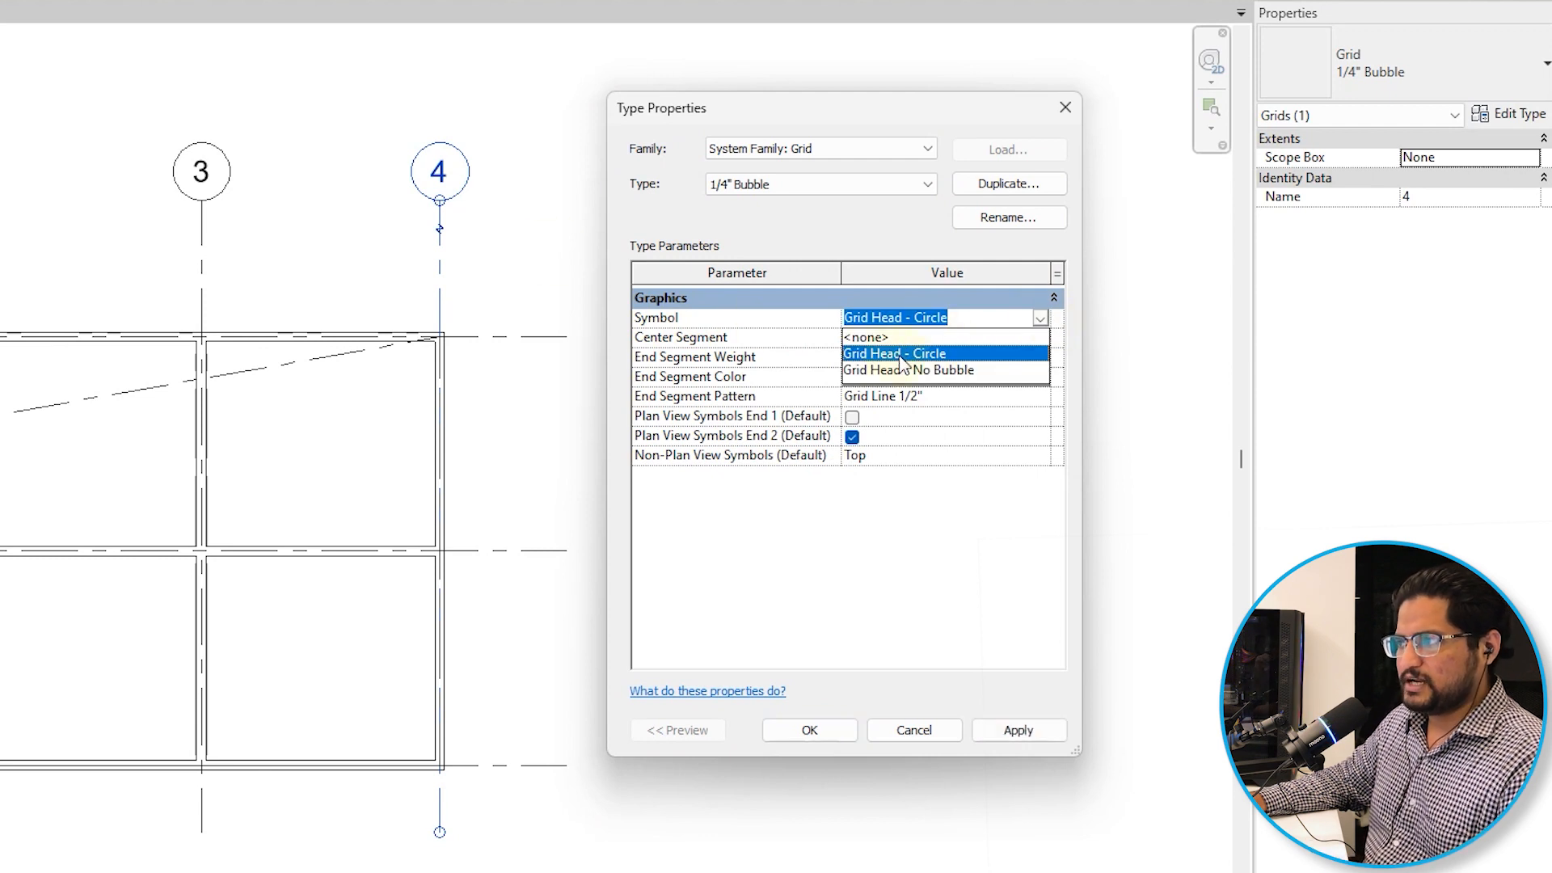
pyautogui.click(866, 338)
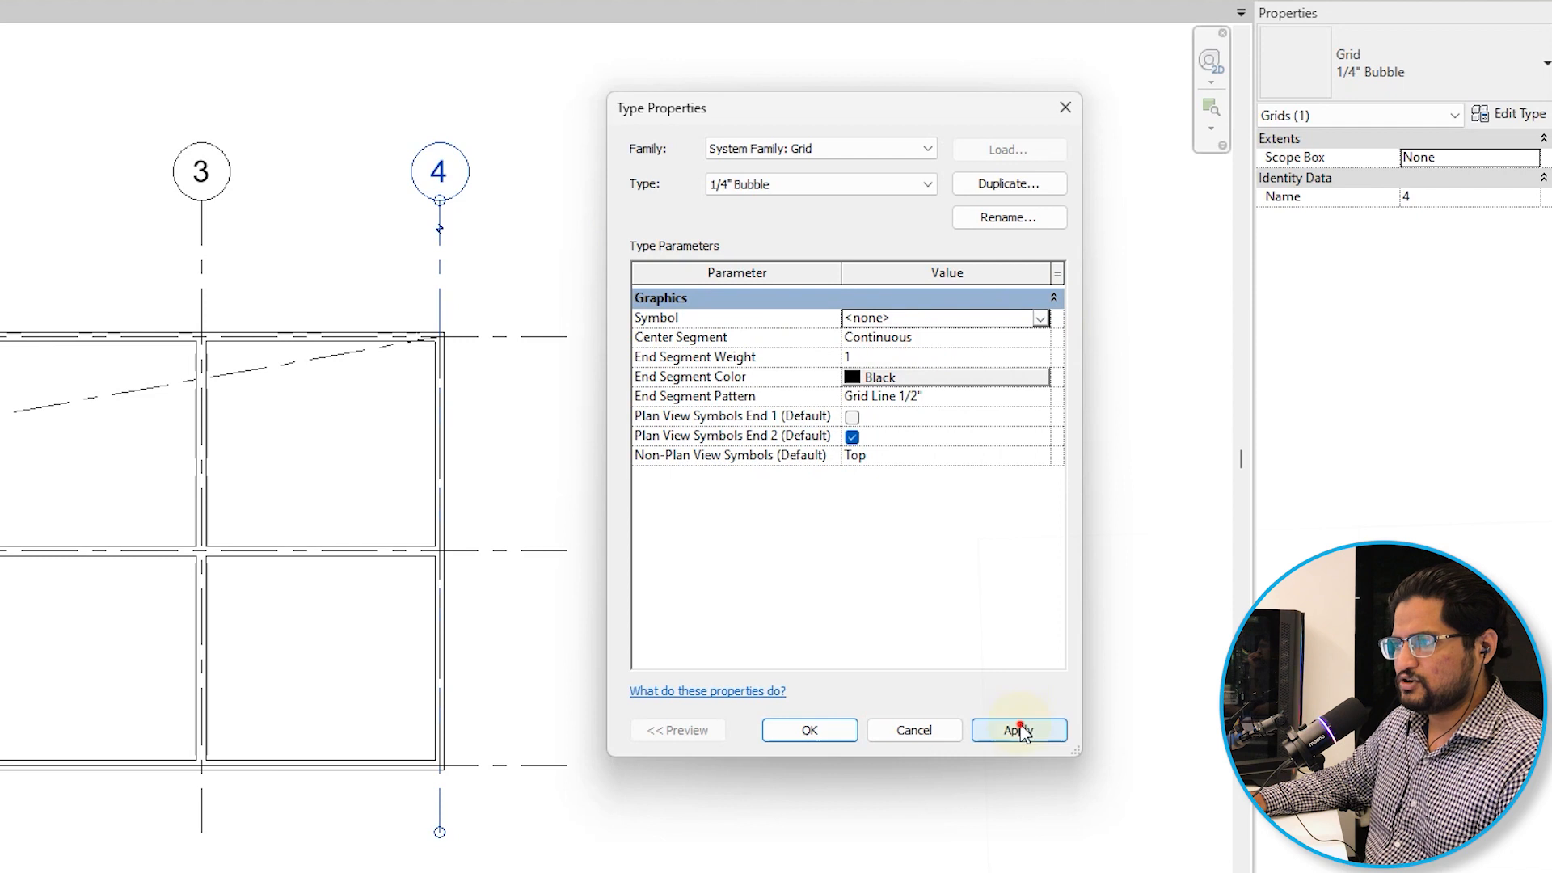
pyautogui.click(1018, 730)
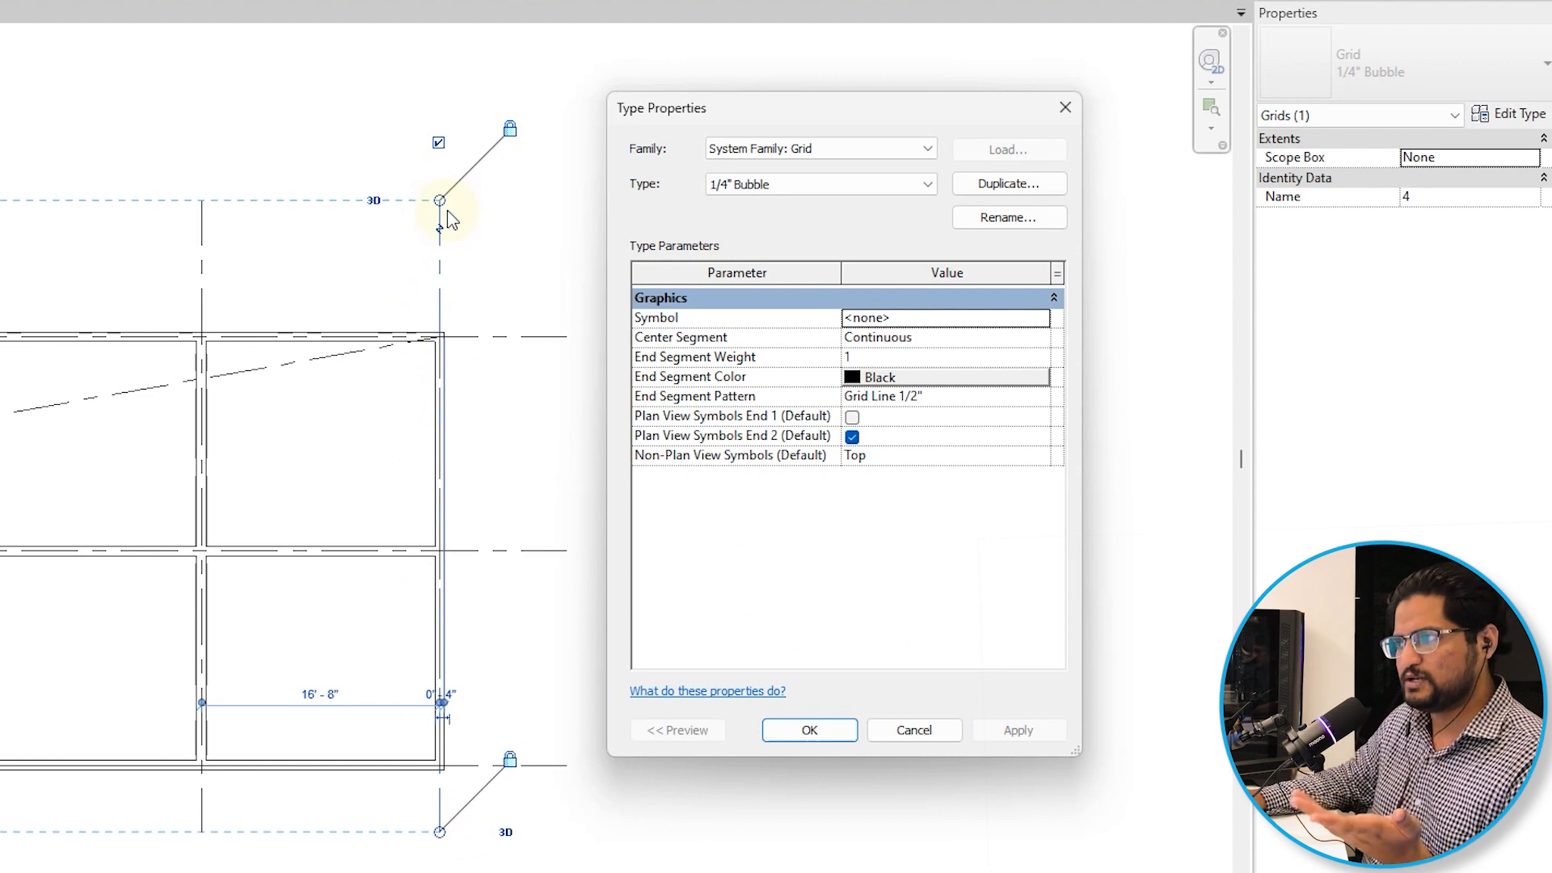
# Set the 1/4" Bubble grid type's Symbol to Grid Head - No Bubble, confirm the change, and check the grid heads in the plan.
pyautogui.click(1040, 319)
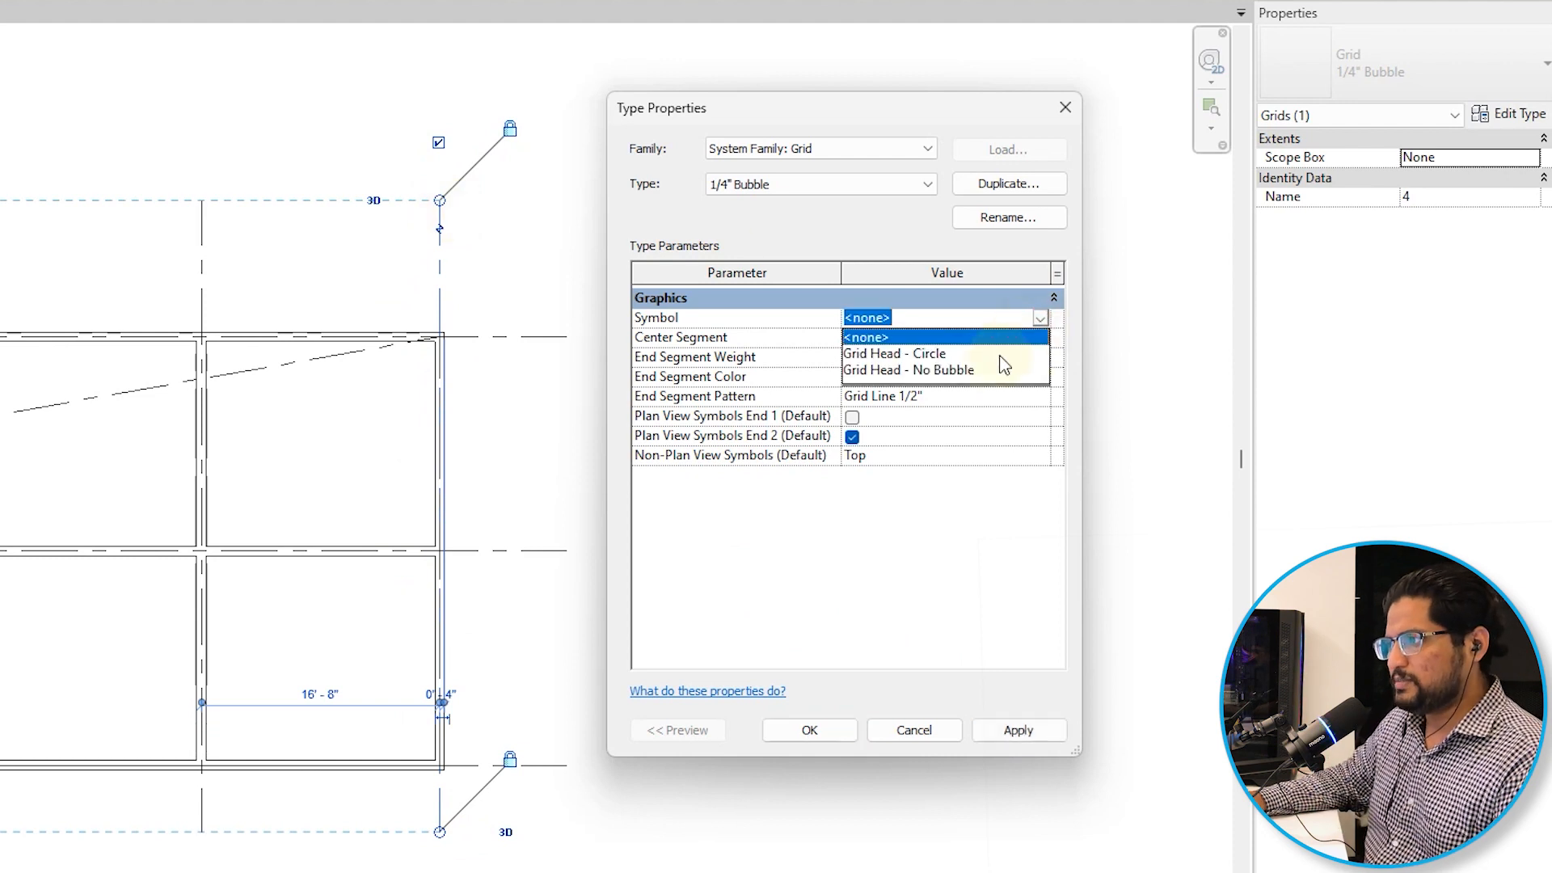
pyautogui.click(942, 370)
pyautogui.click(1020, 731)
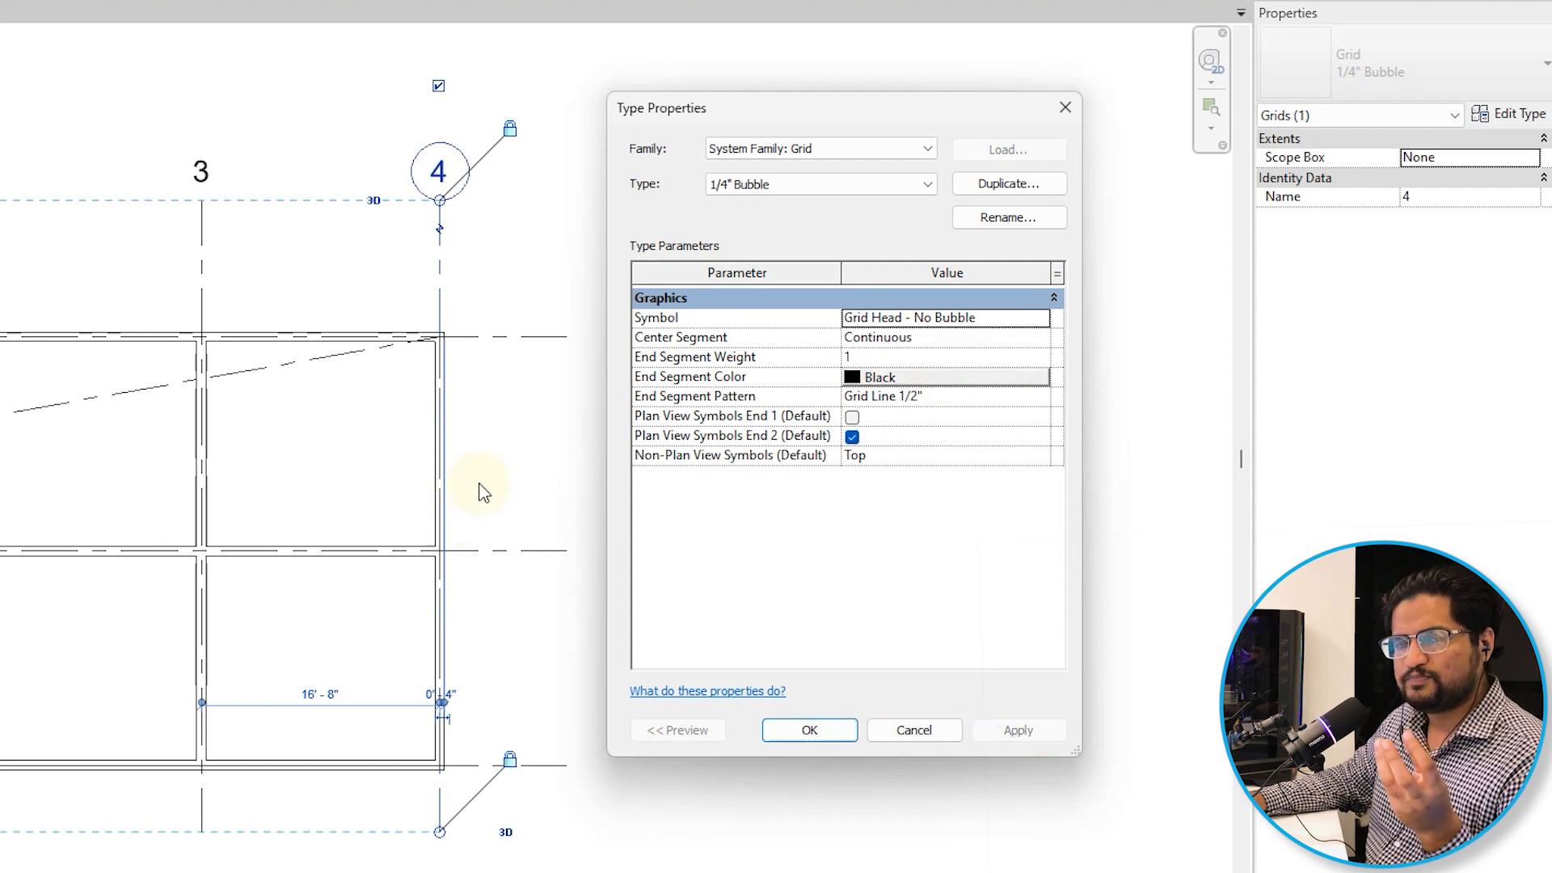
pyautogui.click(809, 730)
pyautogui.click(805, 558)
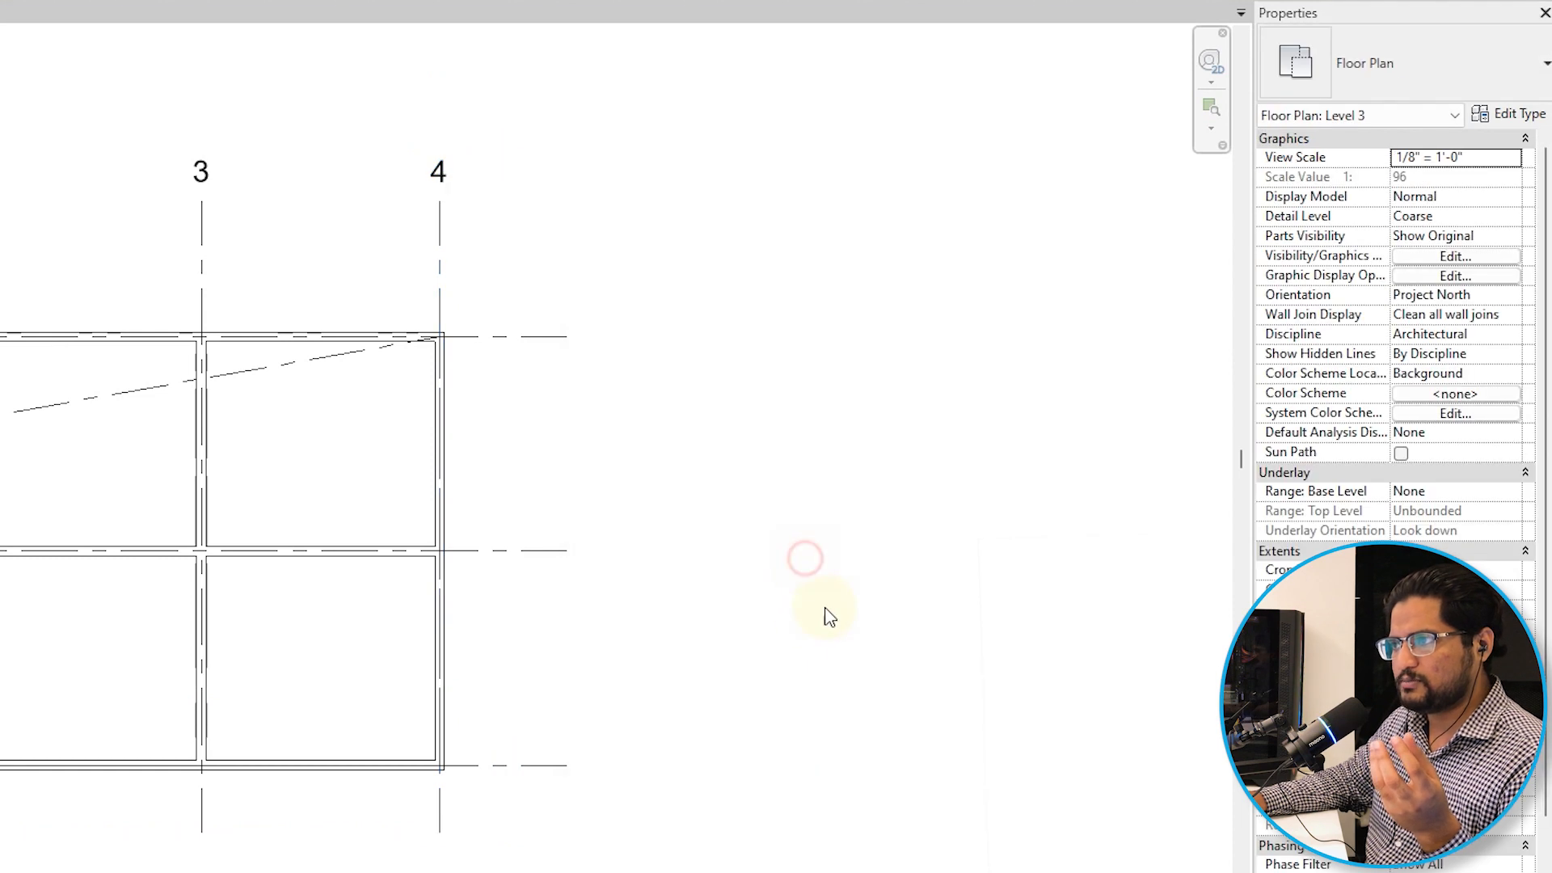
pyautogui.scroll(-2, 550, 631)
pyautogui.scroll(1, 235, 433)
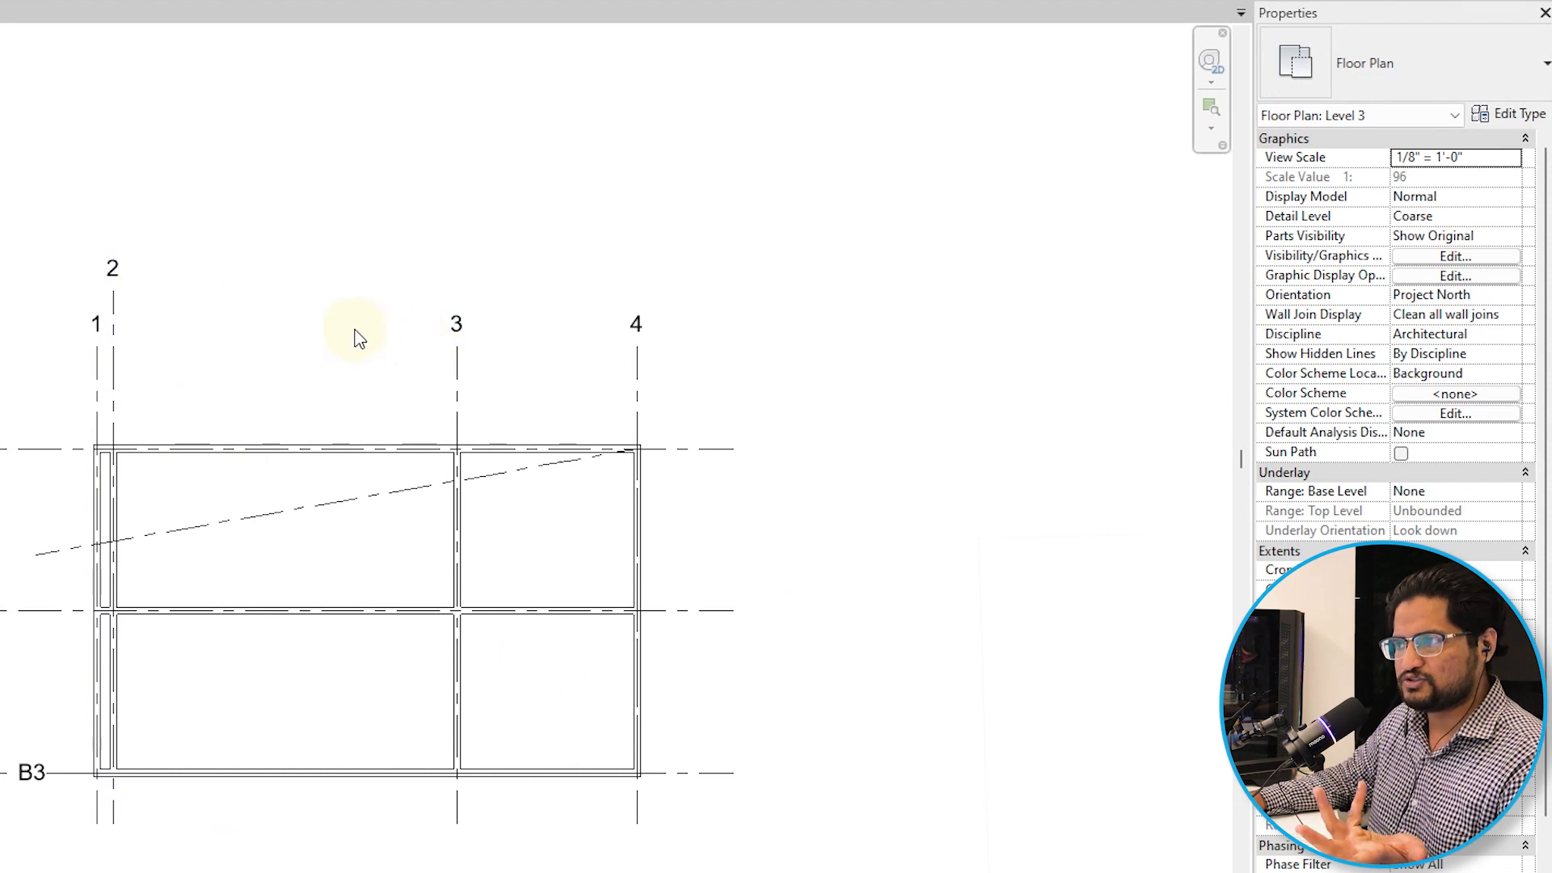
pyautogui.scroll(2, 574, 355)
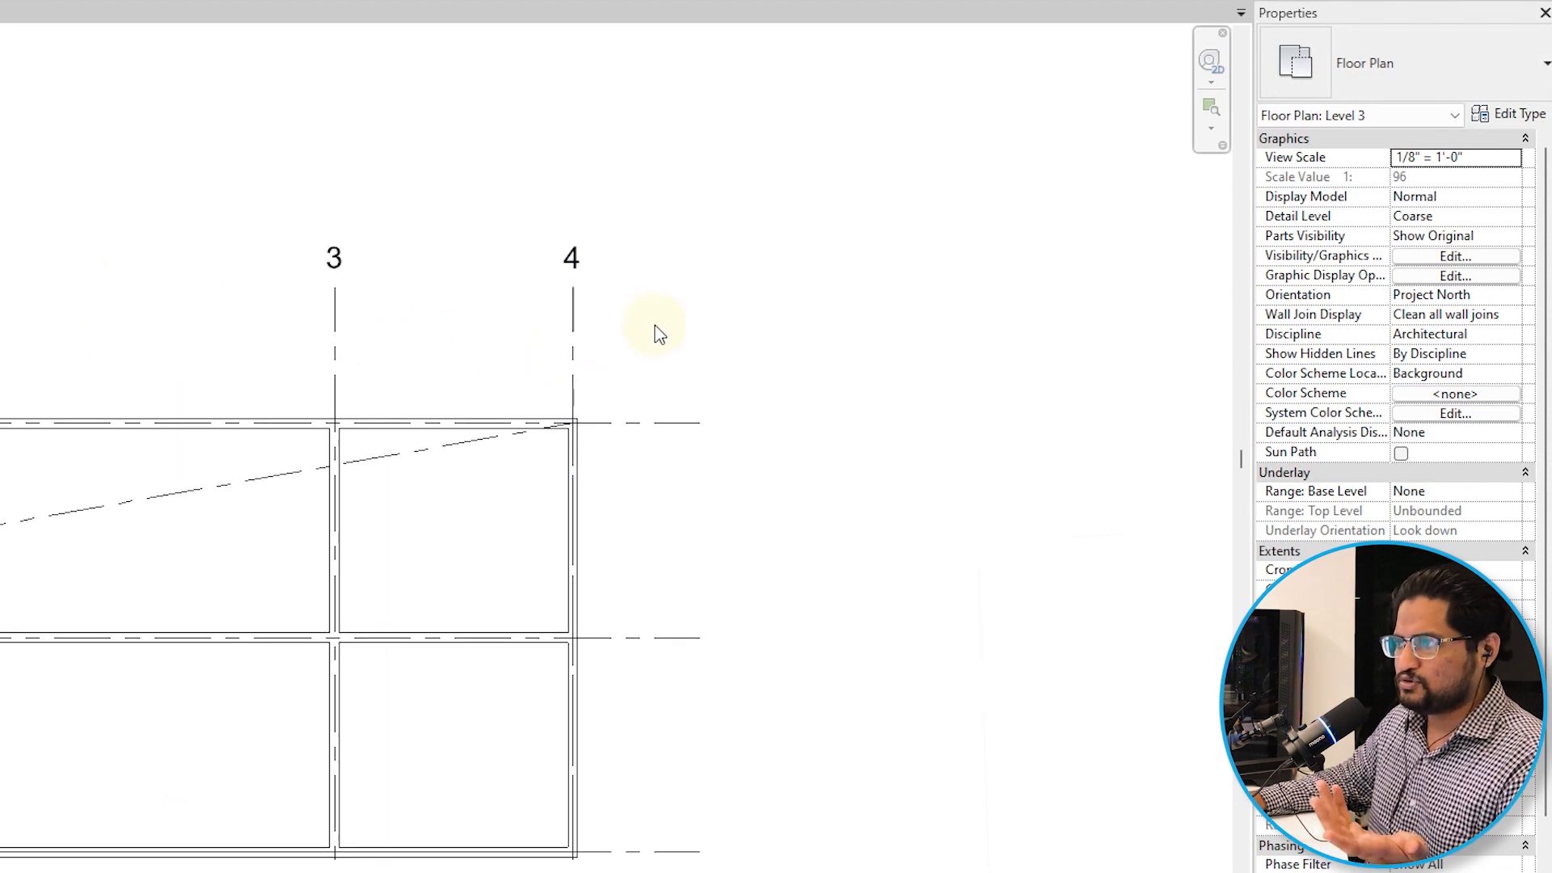
# Set the 1/4" Bubble grid type's Center Segment to None through grid 4's type properties and confirm the change.
pyautogui.click(580, 315)
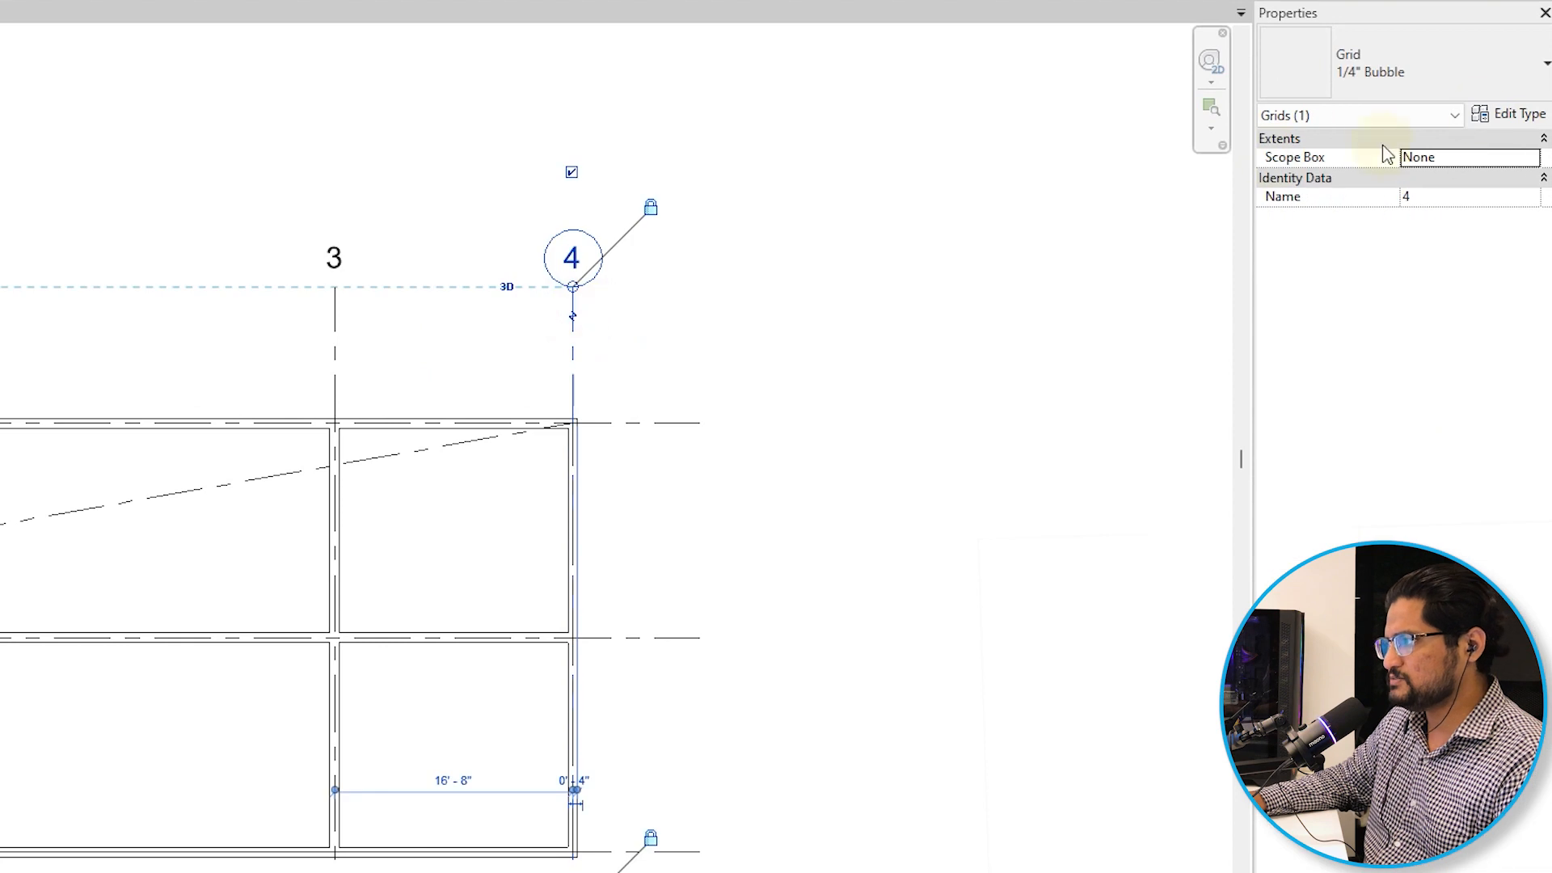
pyautogui.click(1502, 121)
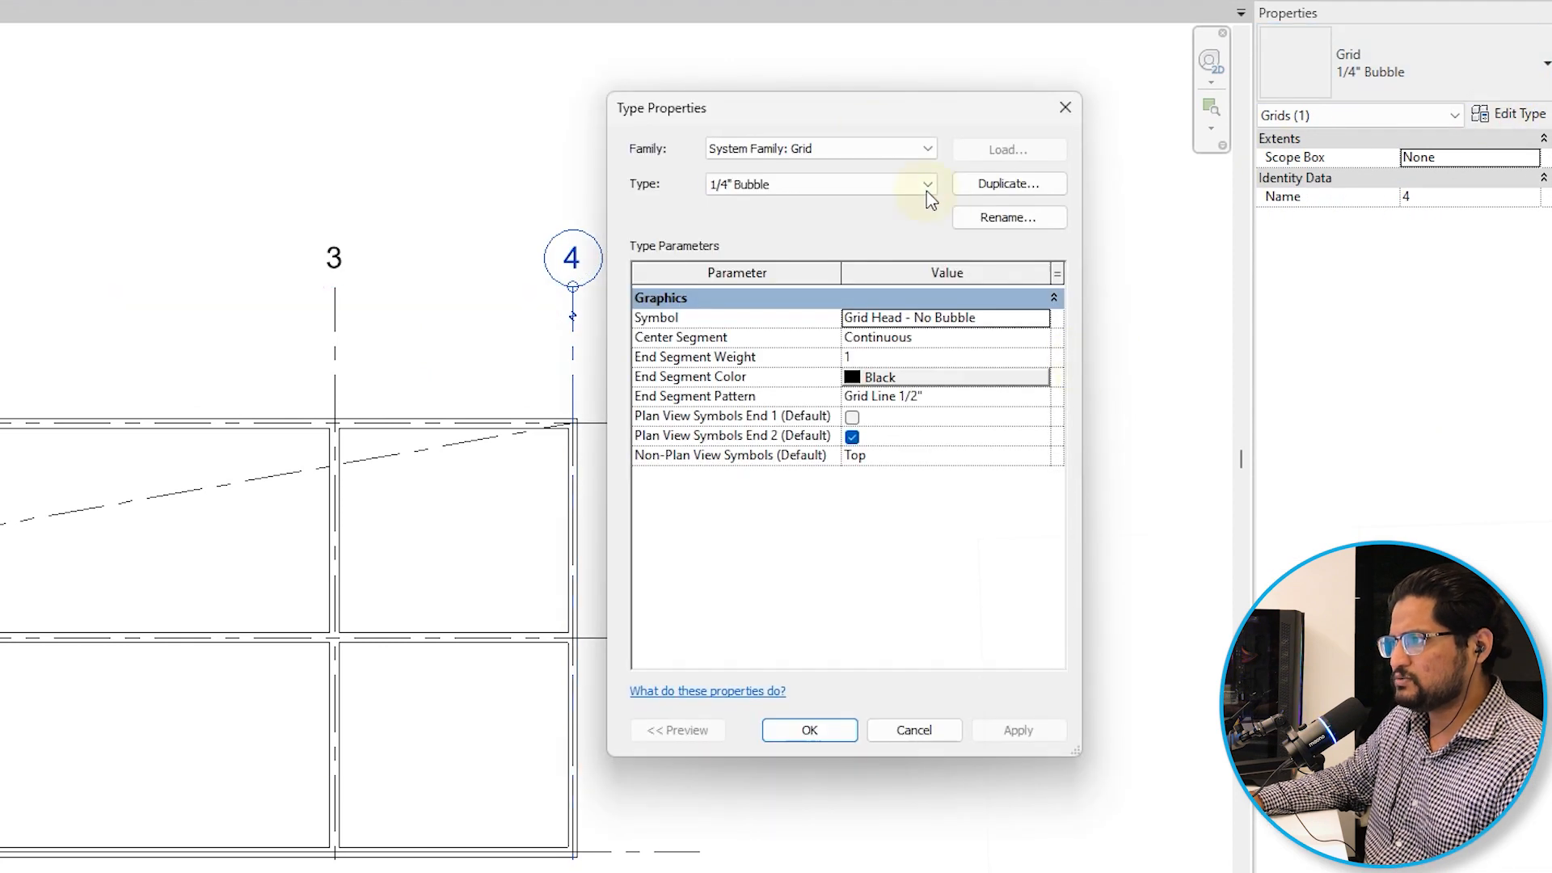
pyautogui.moveTo(876, 114); pyautogui.dragTo(999, 105)
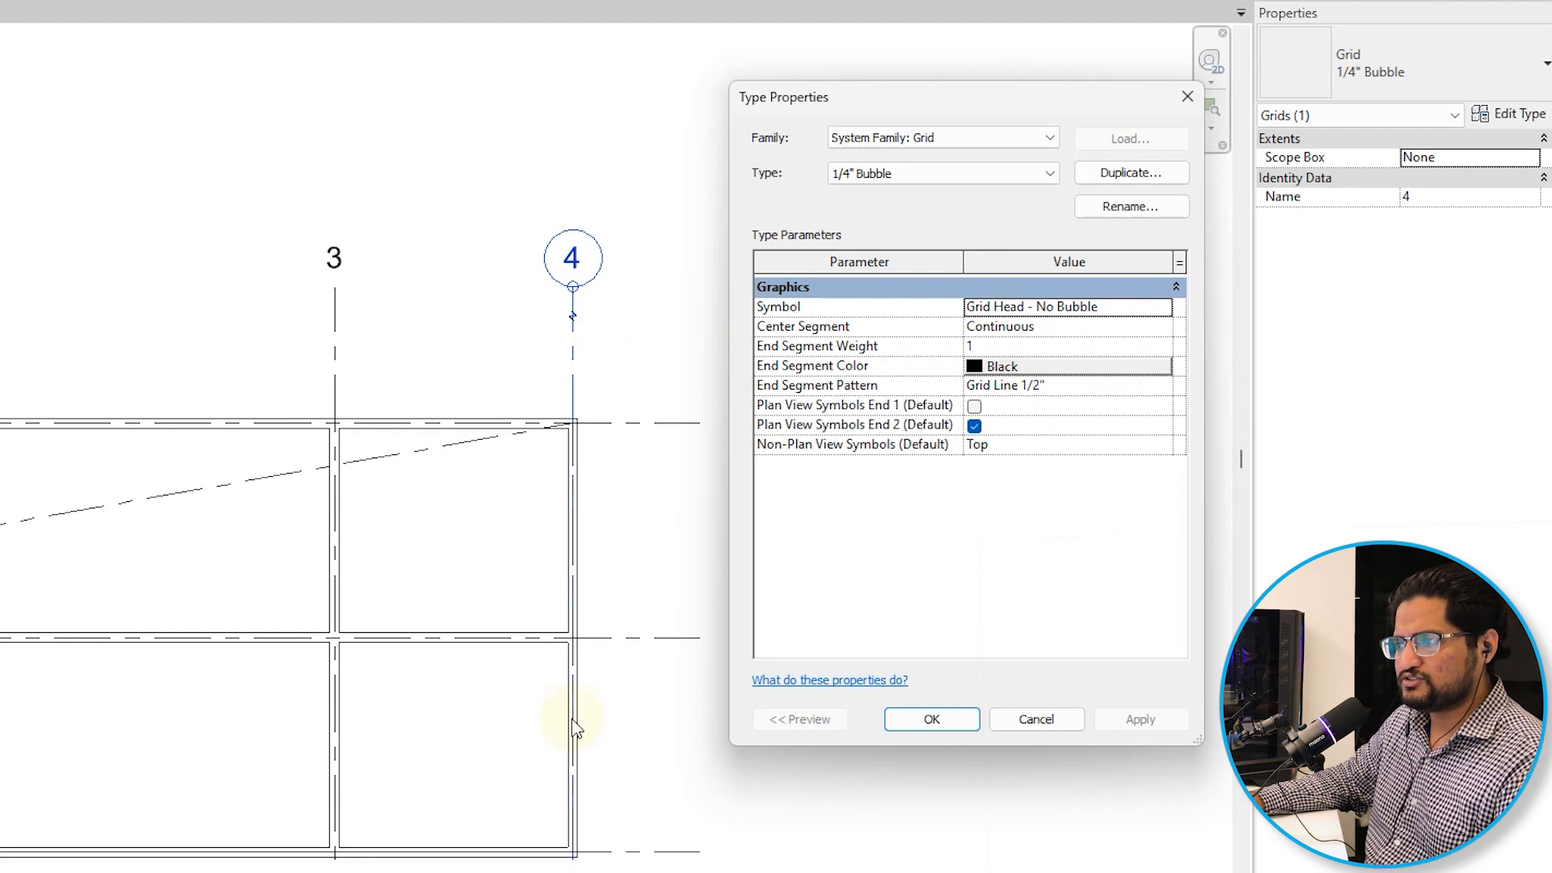
pyautogui.click(1157, 330)
pyautogui.click(1161, 327)
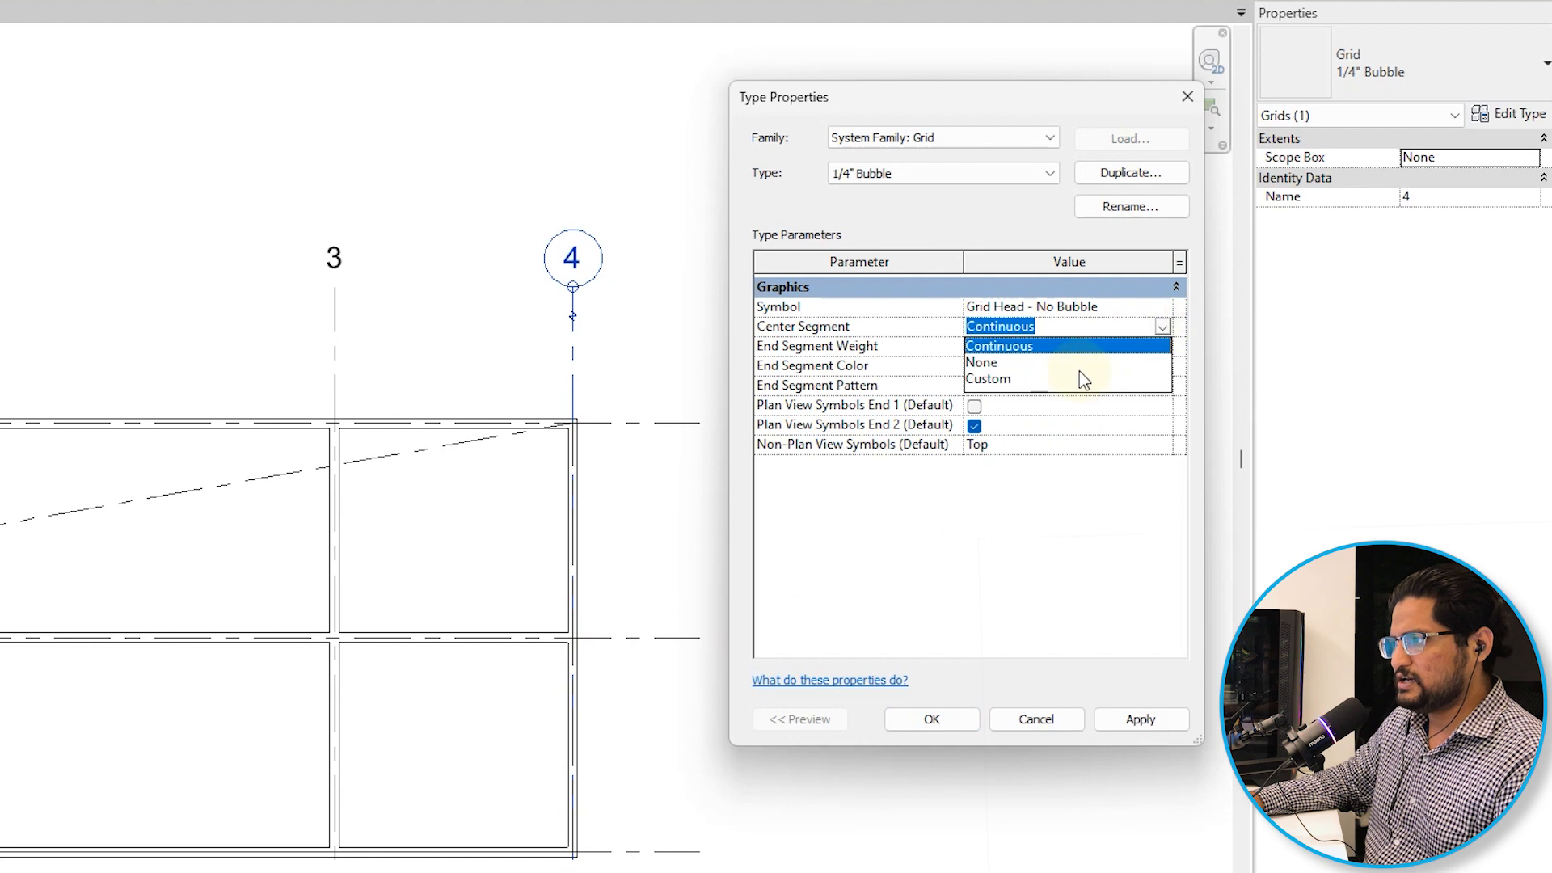
pyautogui.click(987, 363)
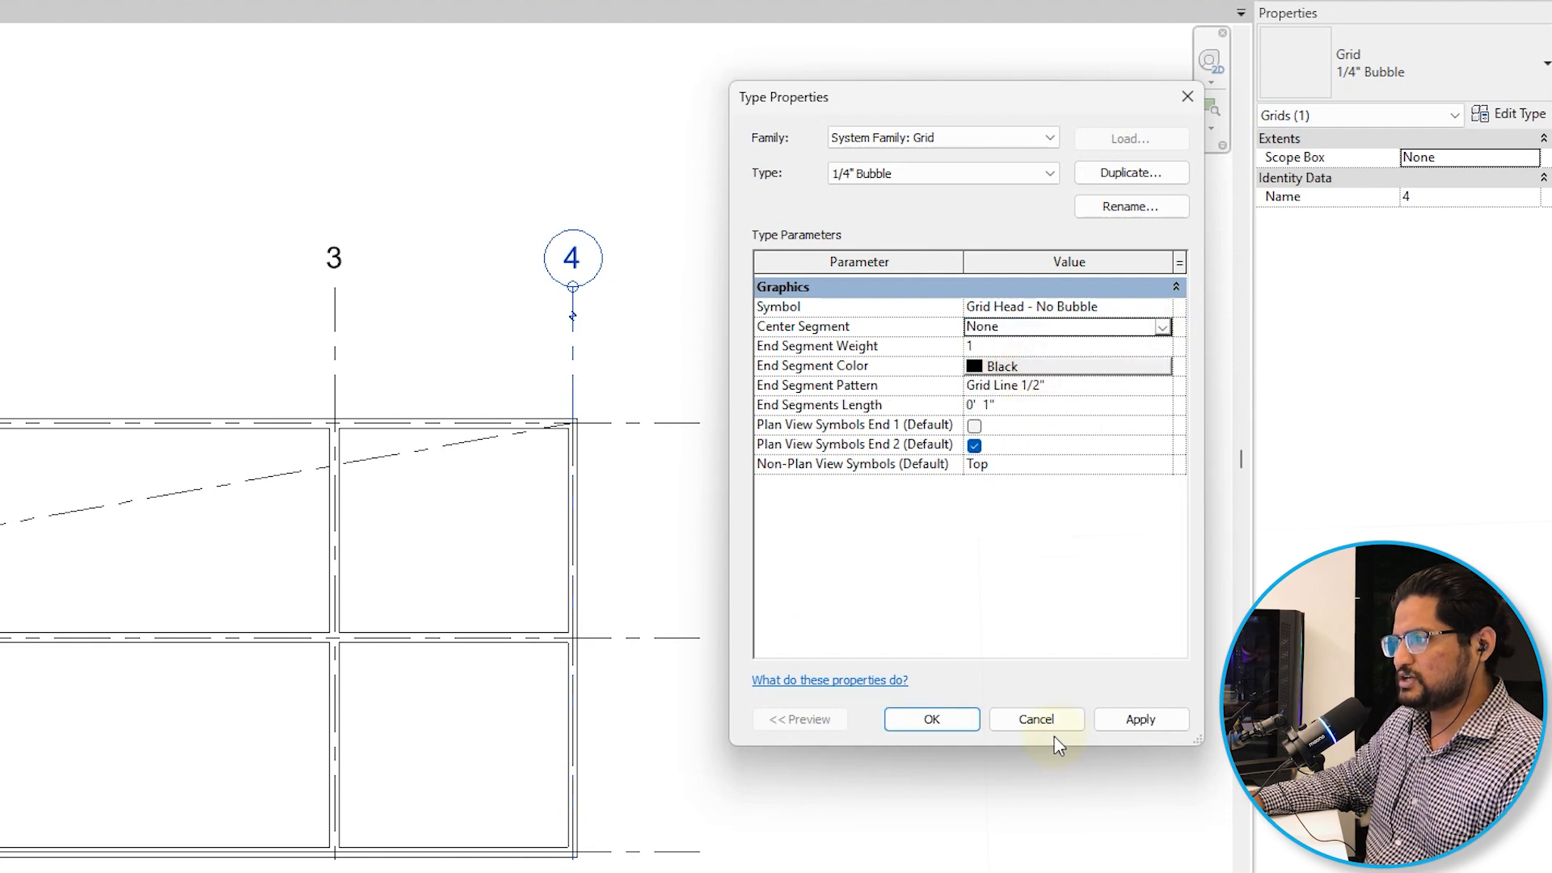
pyautogui.click(933, 818)
pyautogui.scroll(-3, 617, 355)
pyautogui.moveTo(706, 394); pyautogui.dragTo(771, 345, button='middle')
pyautogui.scroll(1, 771, 345)
pyautogui.click(768, 344)
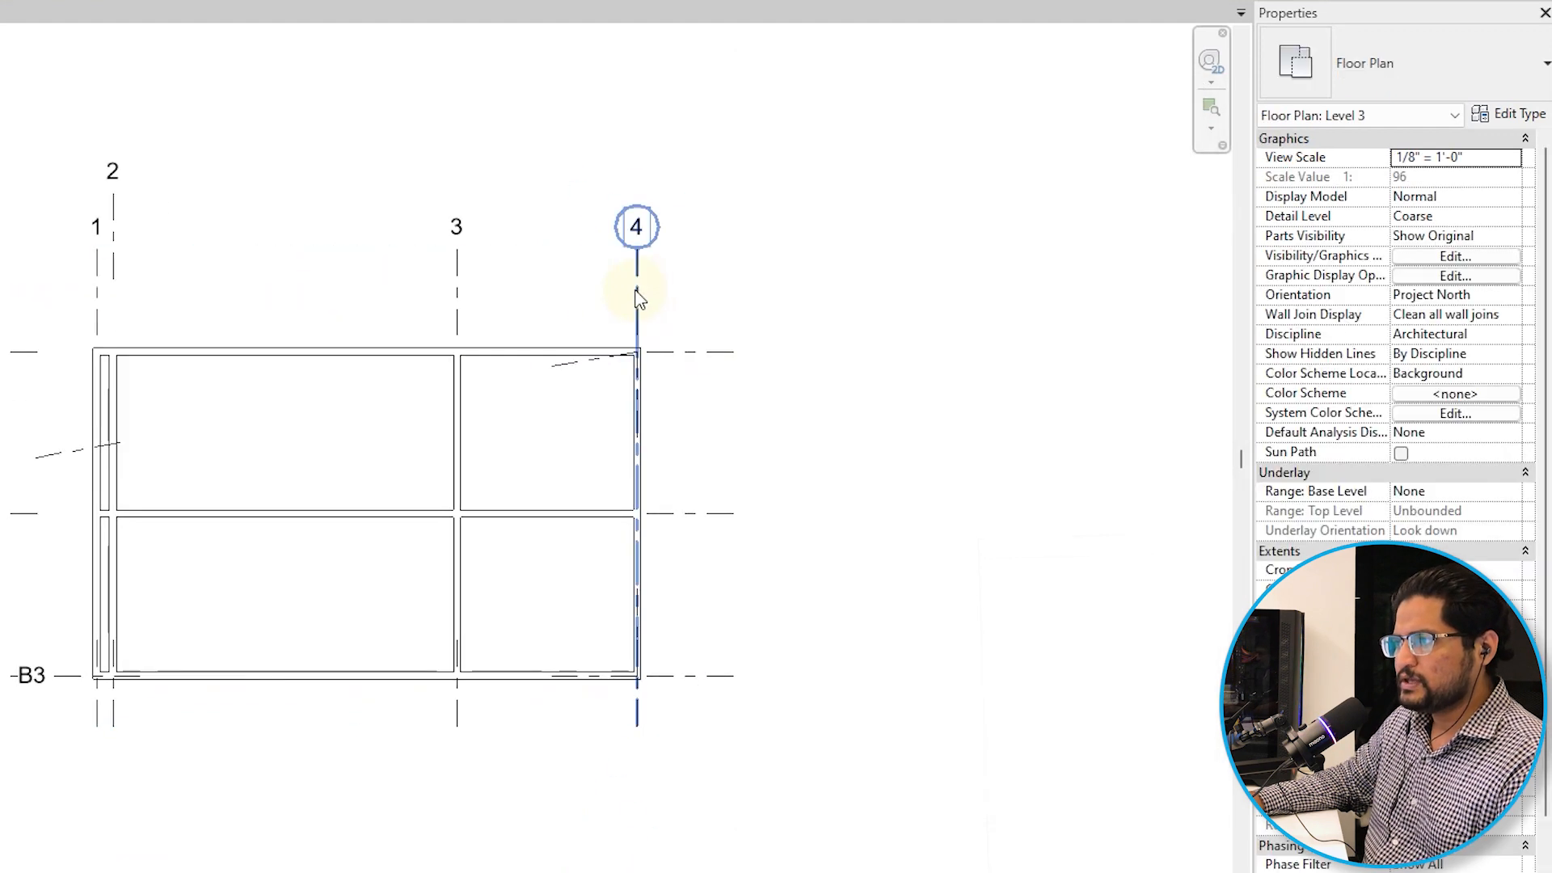
# Copy grid 4 horizontally about 23 feet to the east, clear of the building.
pyautogui.click(638, 292)
pyautogui.press('c')
pyautogui.press('o')
pyautogui.click(685, 296)
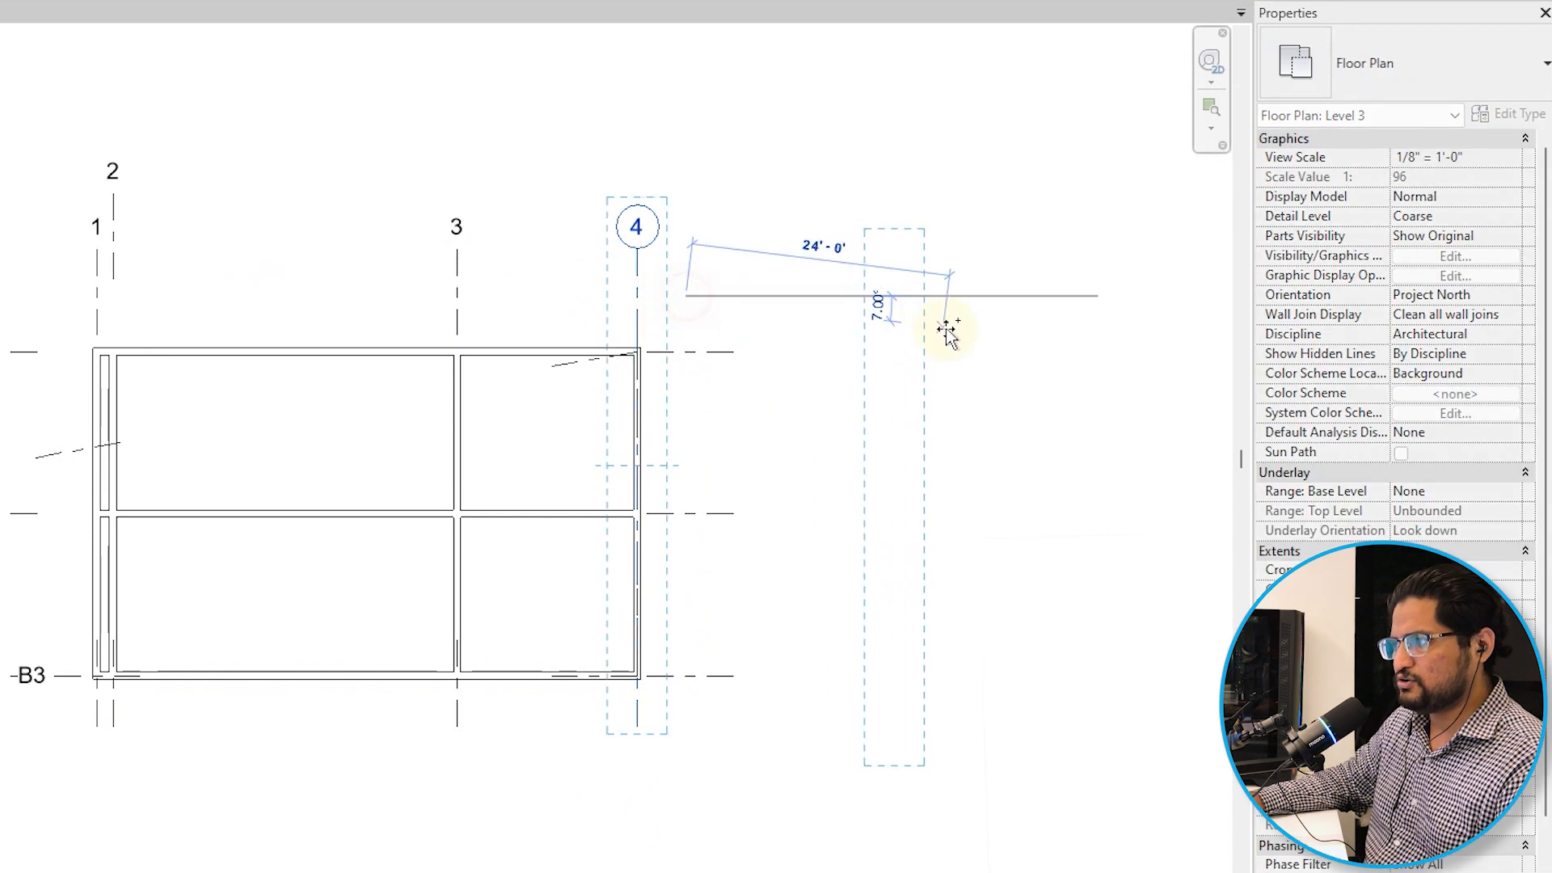
pyautogui.click(935, 294)
pyautogui.moveTo(1019, 412); pyautogui.dragTo(765, 362, button='middle')
pyautogui.scroll(1, 705, 368)
pyautogui.press('Escape')
pyautogui.press('Escape')
pyautogui.scroll(1, 730, 435)
pyautogui.scroll(-1, 665, 388)
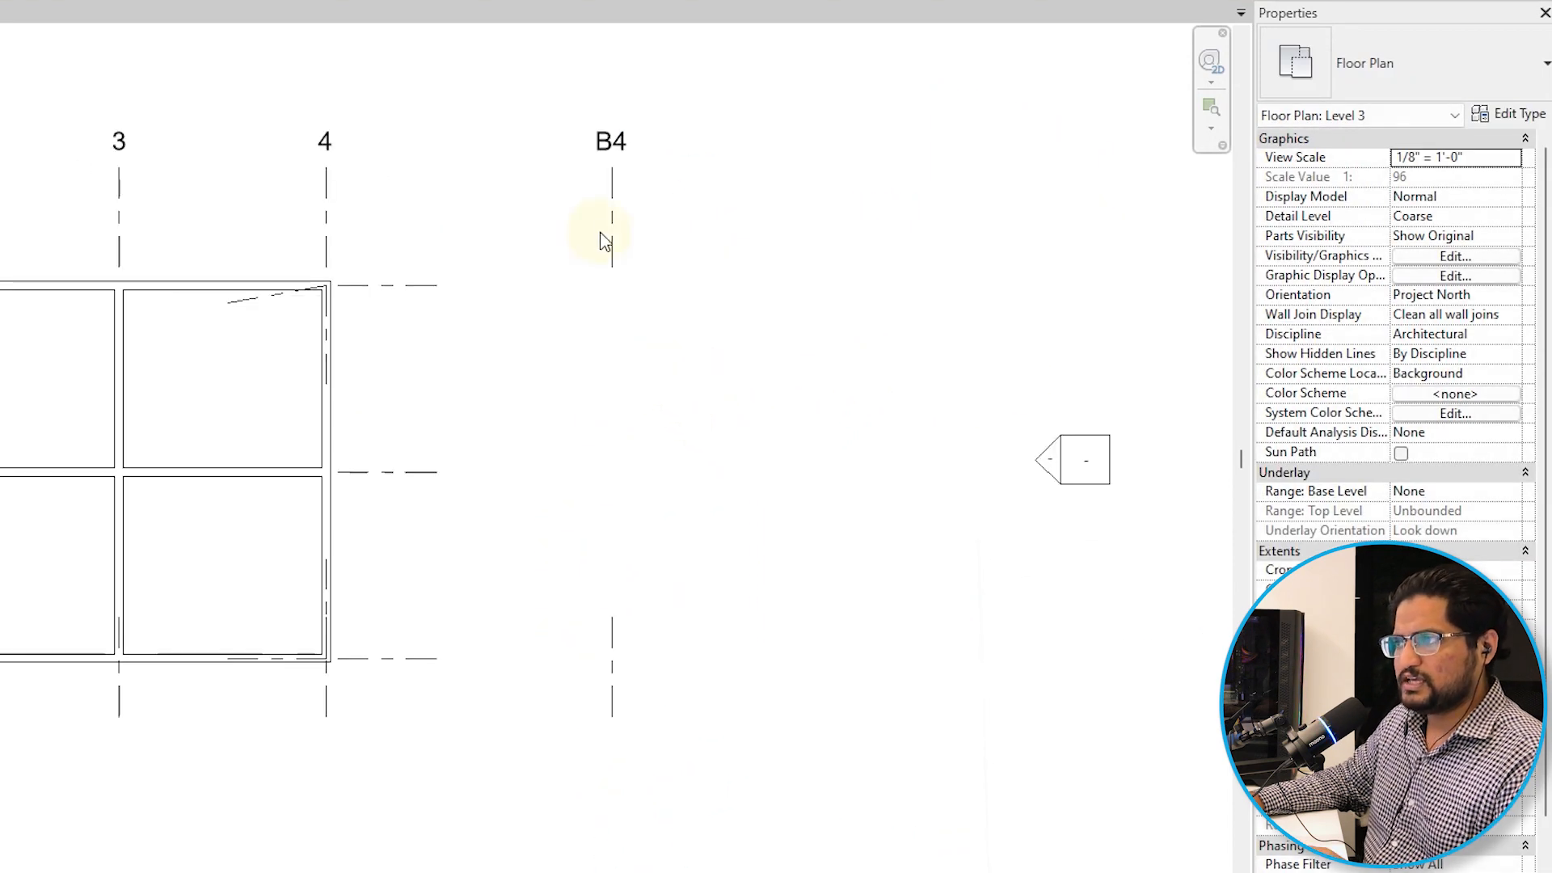
# Shorten the upper and lower end segments of the copied grid B4 with its segment controls.
pyautogui.click(610, 273)
pyautogui.press('Escape')
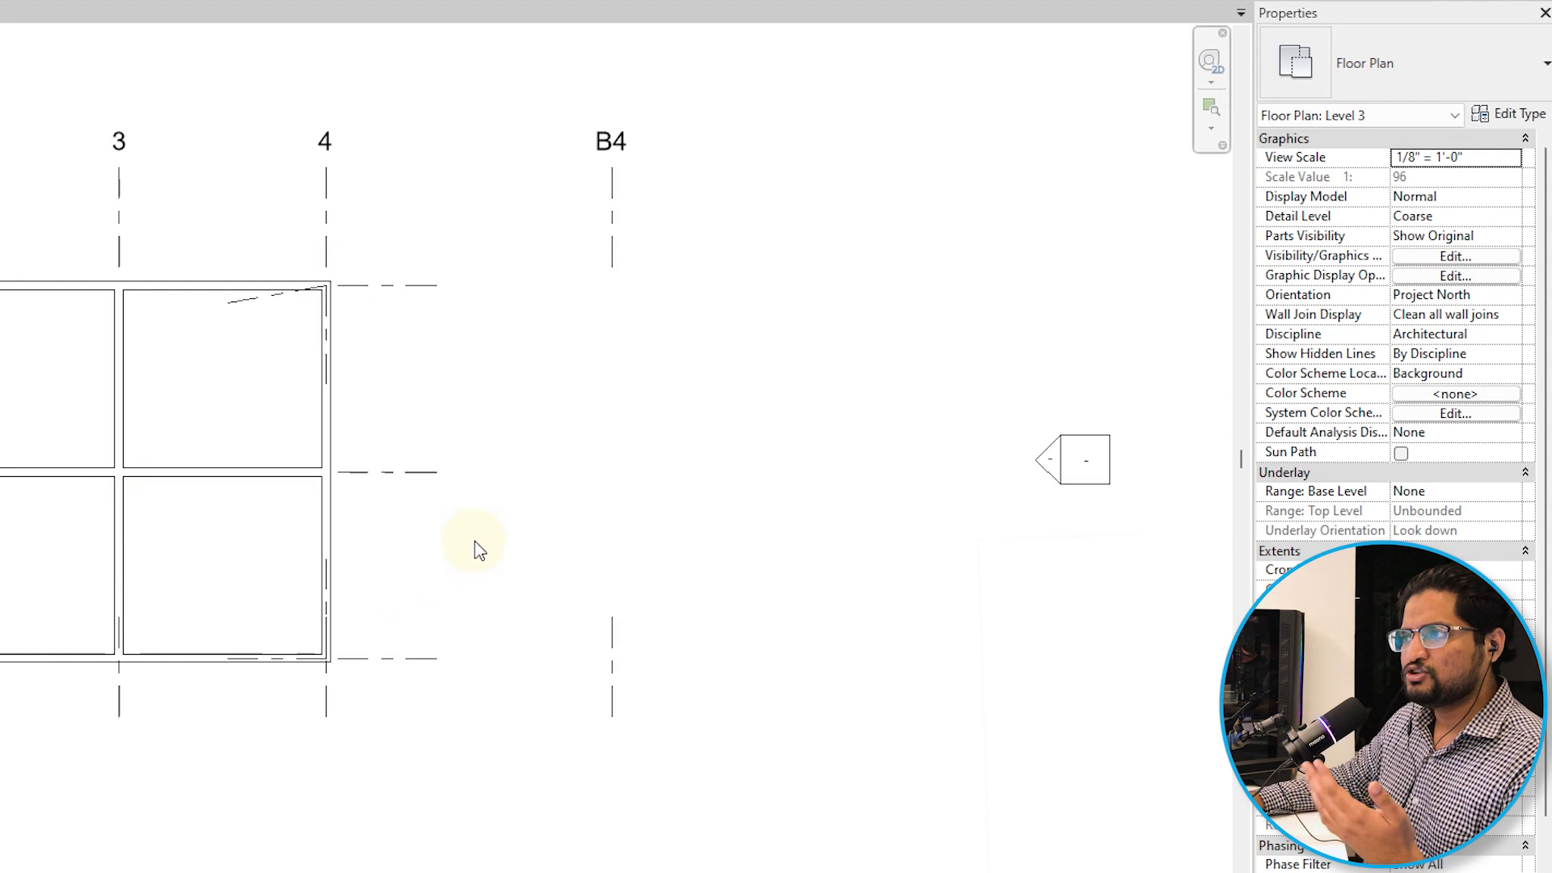
pyautogui.click(616, 257)
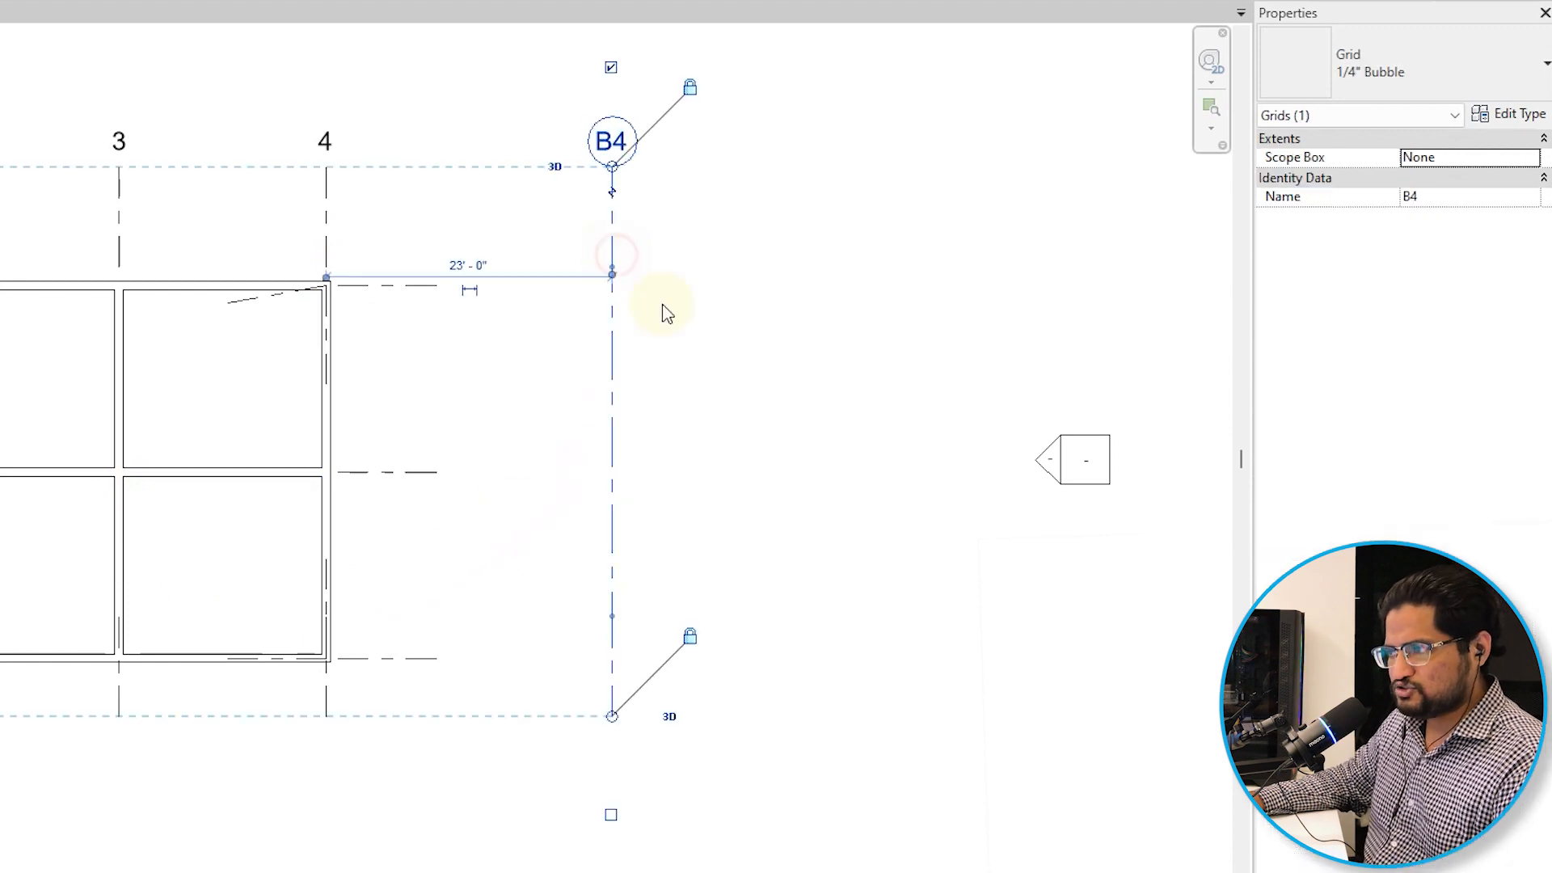
pyautogui.scroll(2, 644, 296)
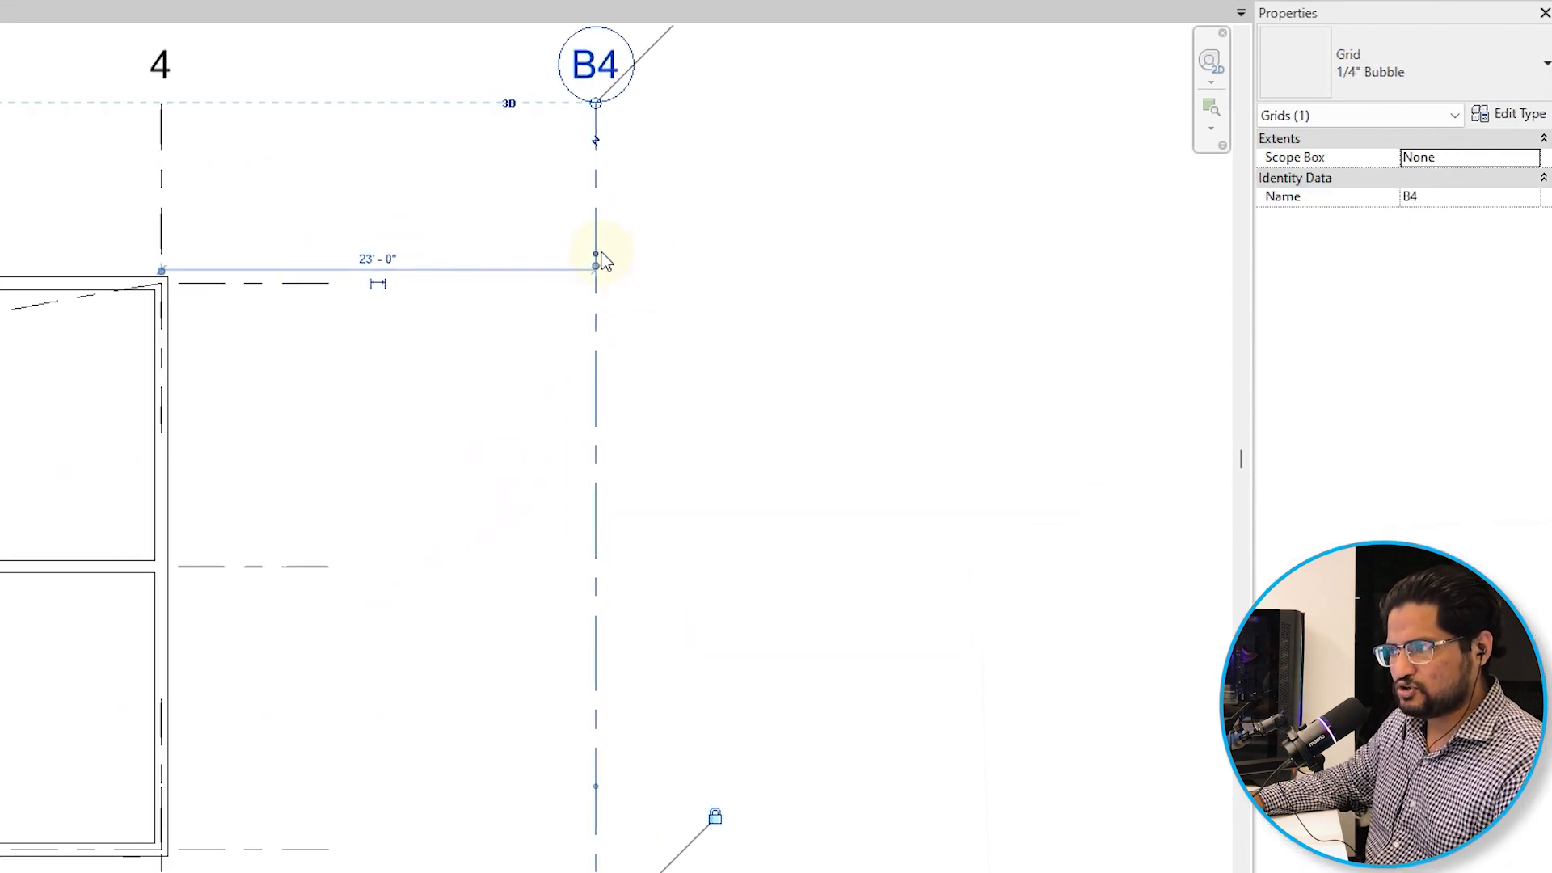
pyautogui.scroll(-3, 639, 243)
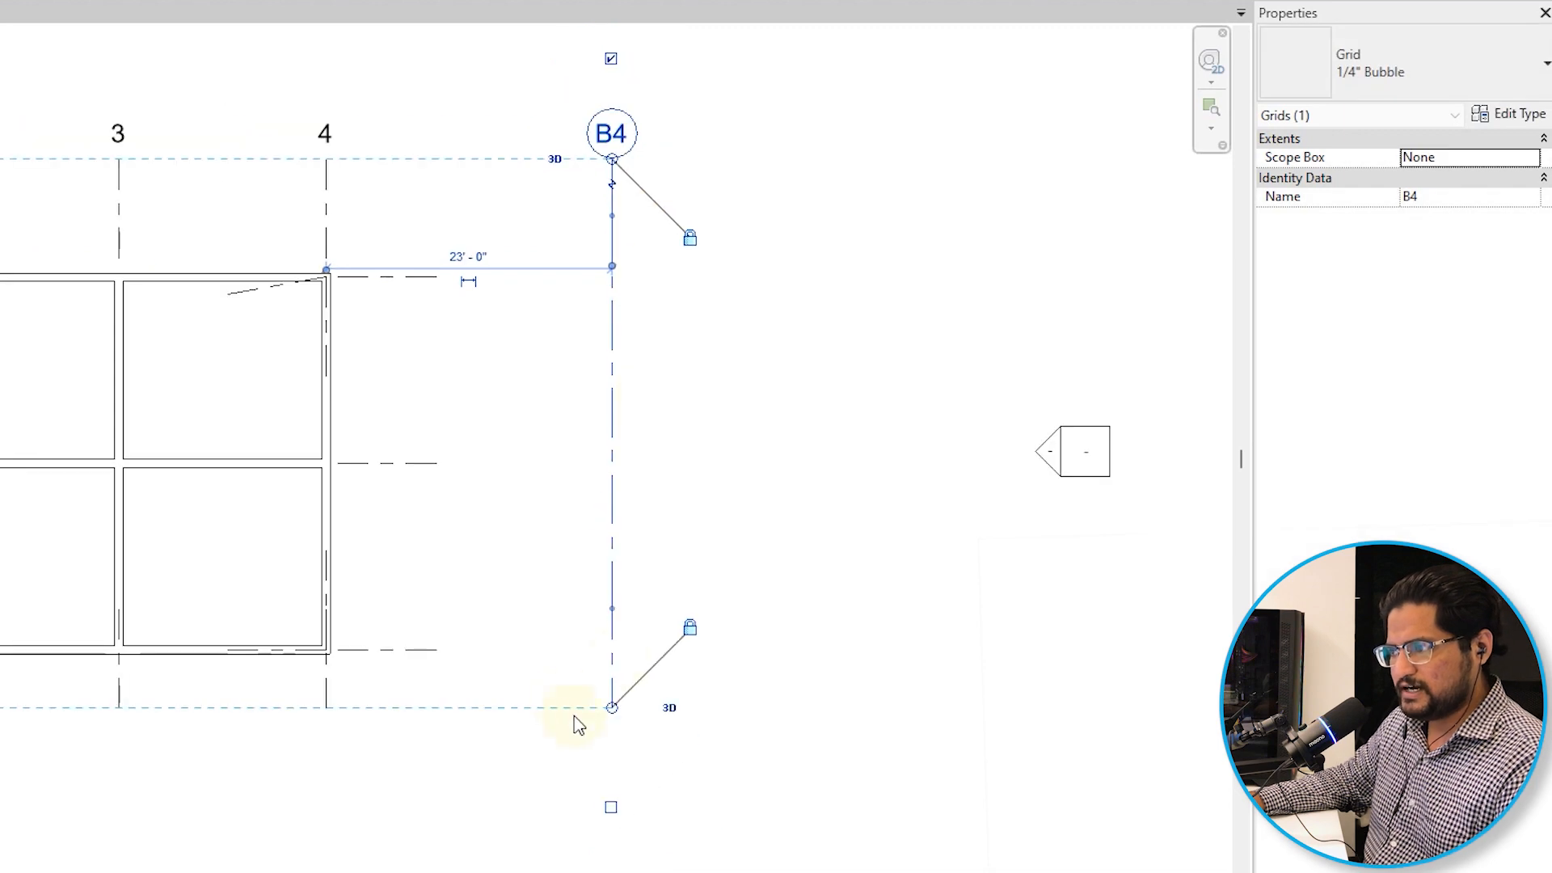
pyautogui.moveTo(612, 611); pyautogui.dragTo(613, 659)
pyautogui.click(796, 510)
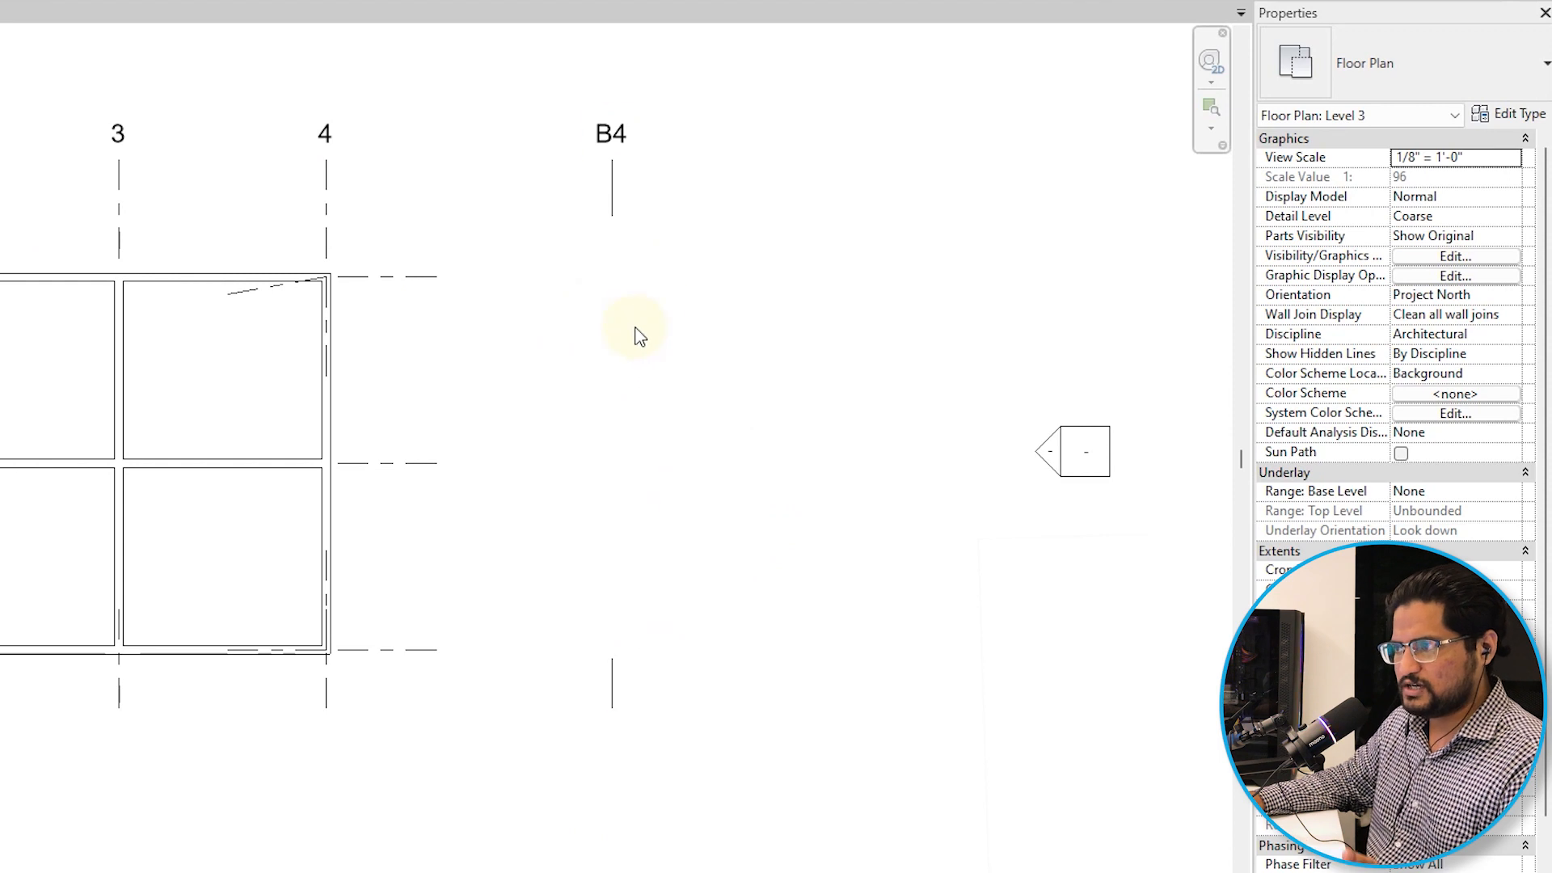
# Set the 1/4" Bubble grid type's Center Segment to Custom through grid B4's type properties and confirm the change.
pyautogui.click(614, 198)
pyautogui.click(1524, 117)
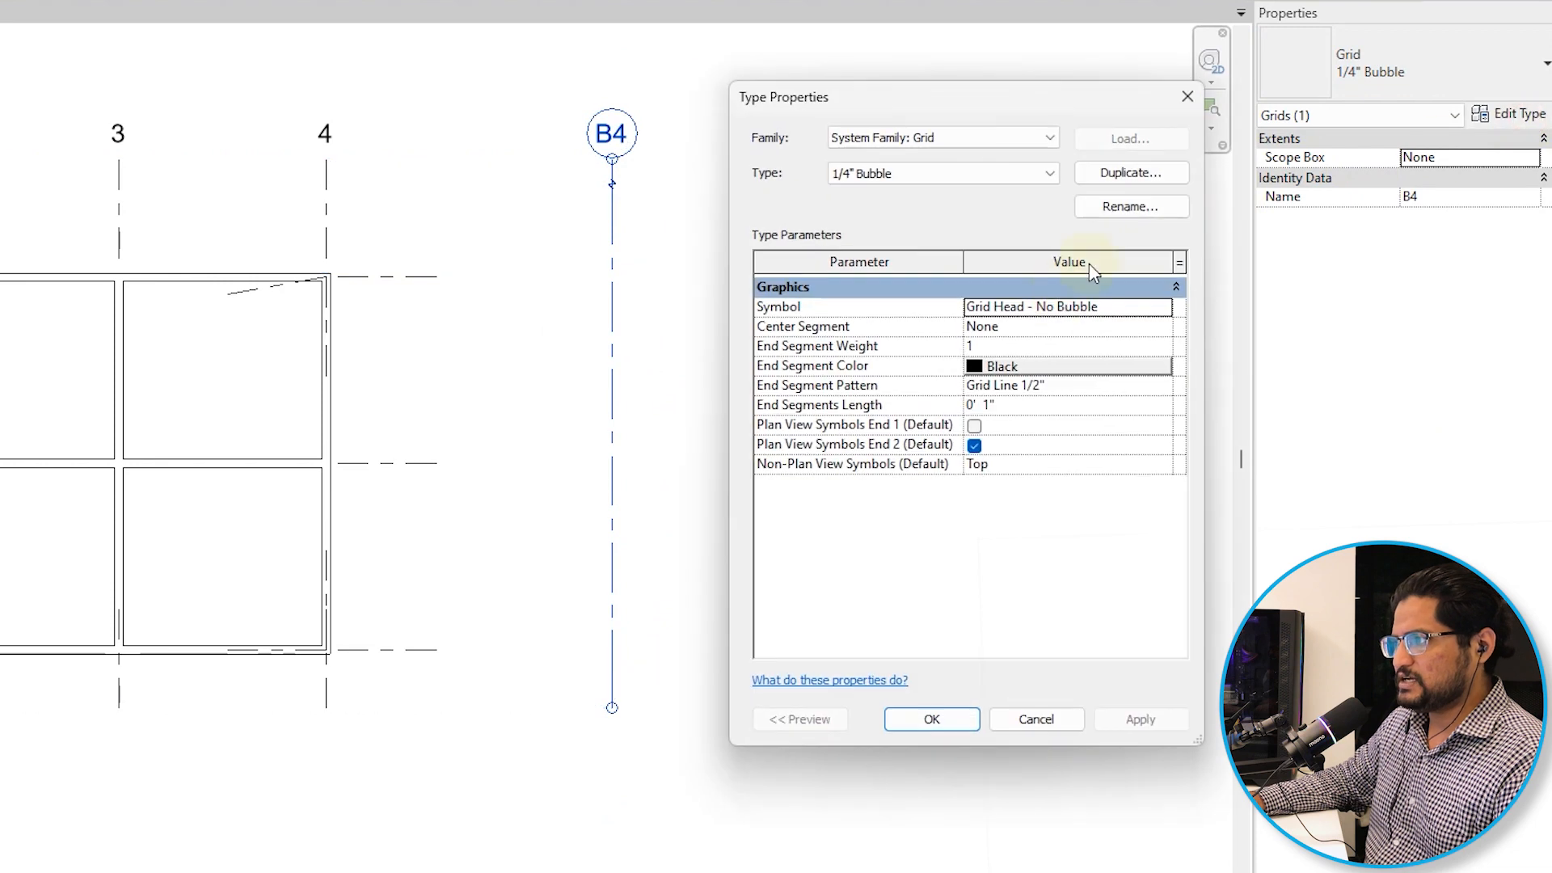
pyautogui.click(1164, 327)
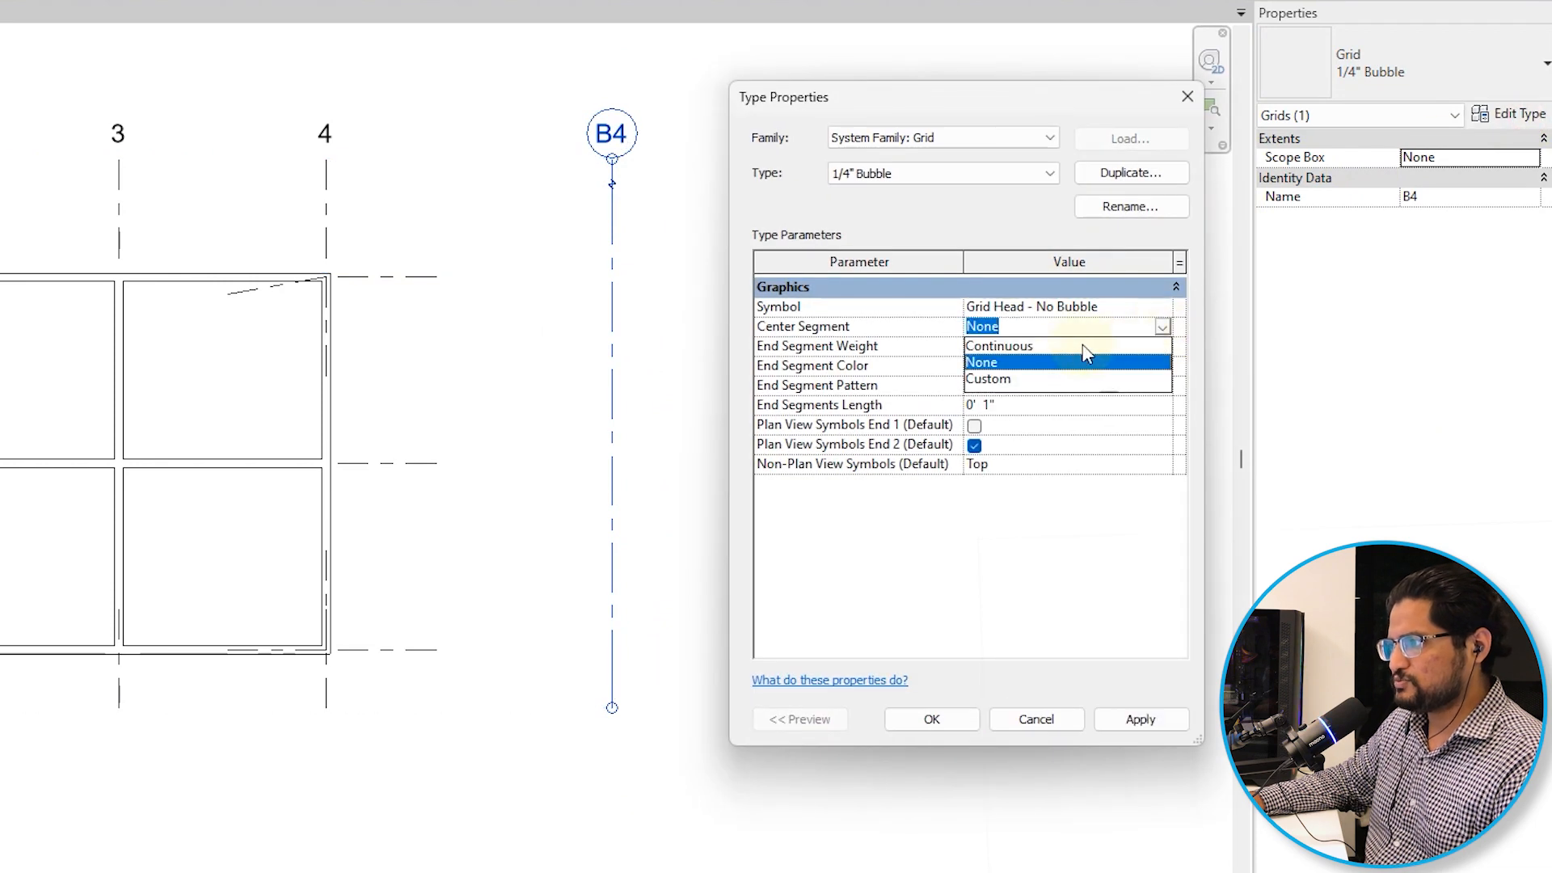
pyautogui.click(1039, 382)
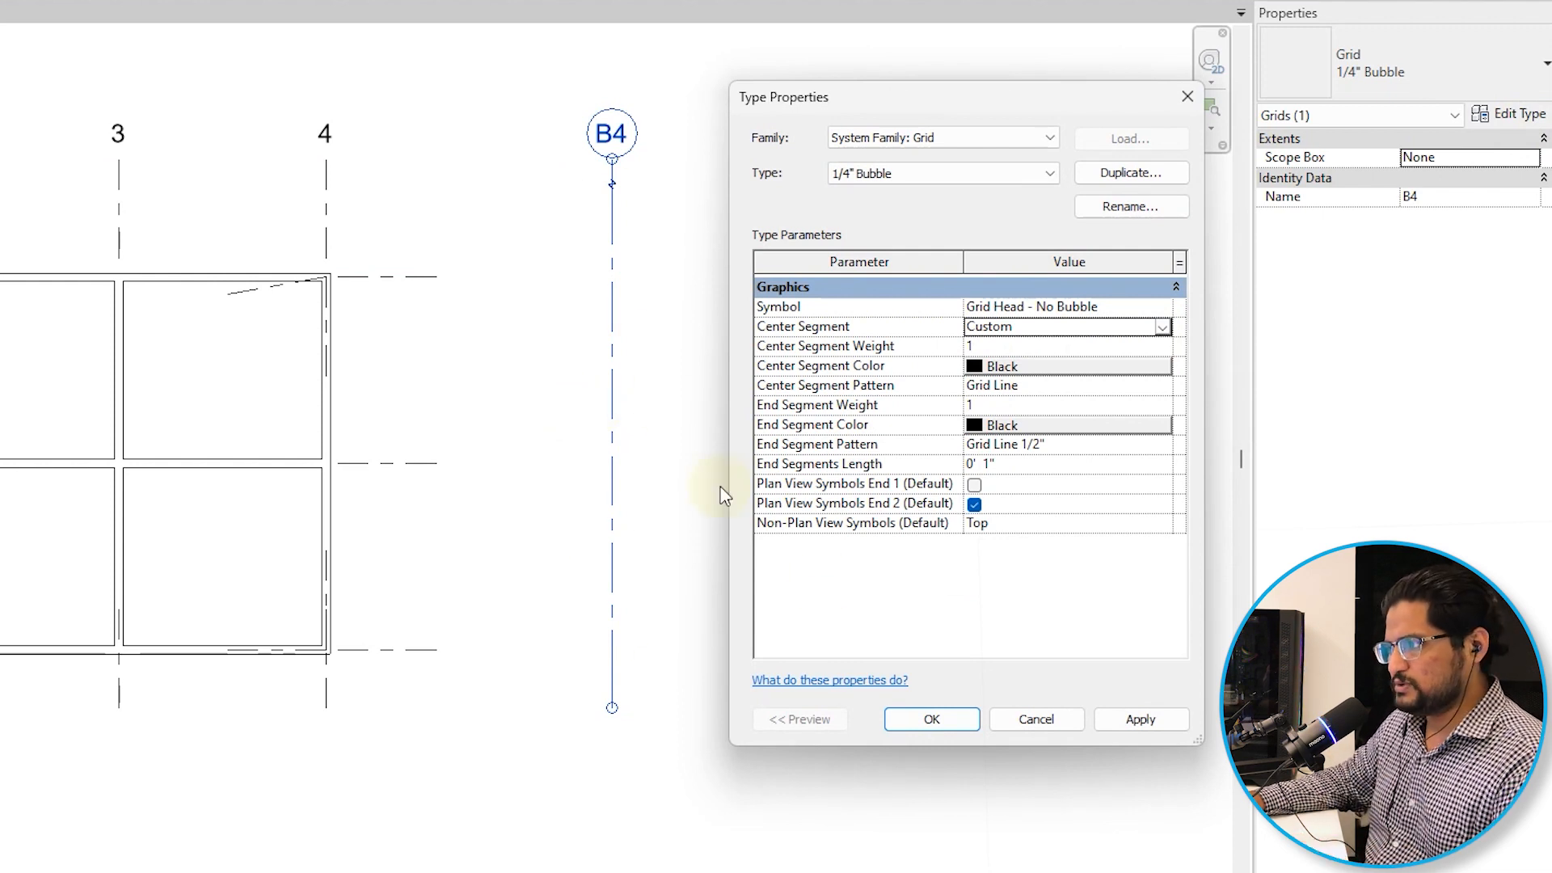
pyautogui.click(890, 726)
pyautogui.click(711, 501)
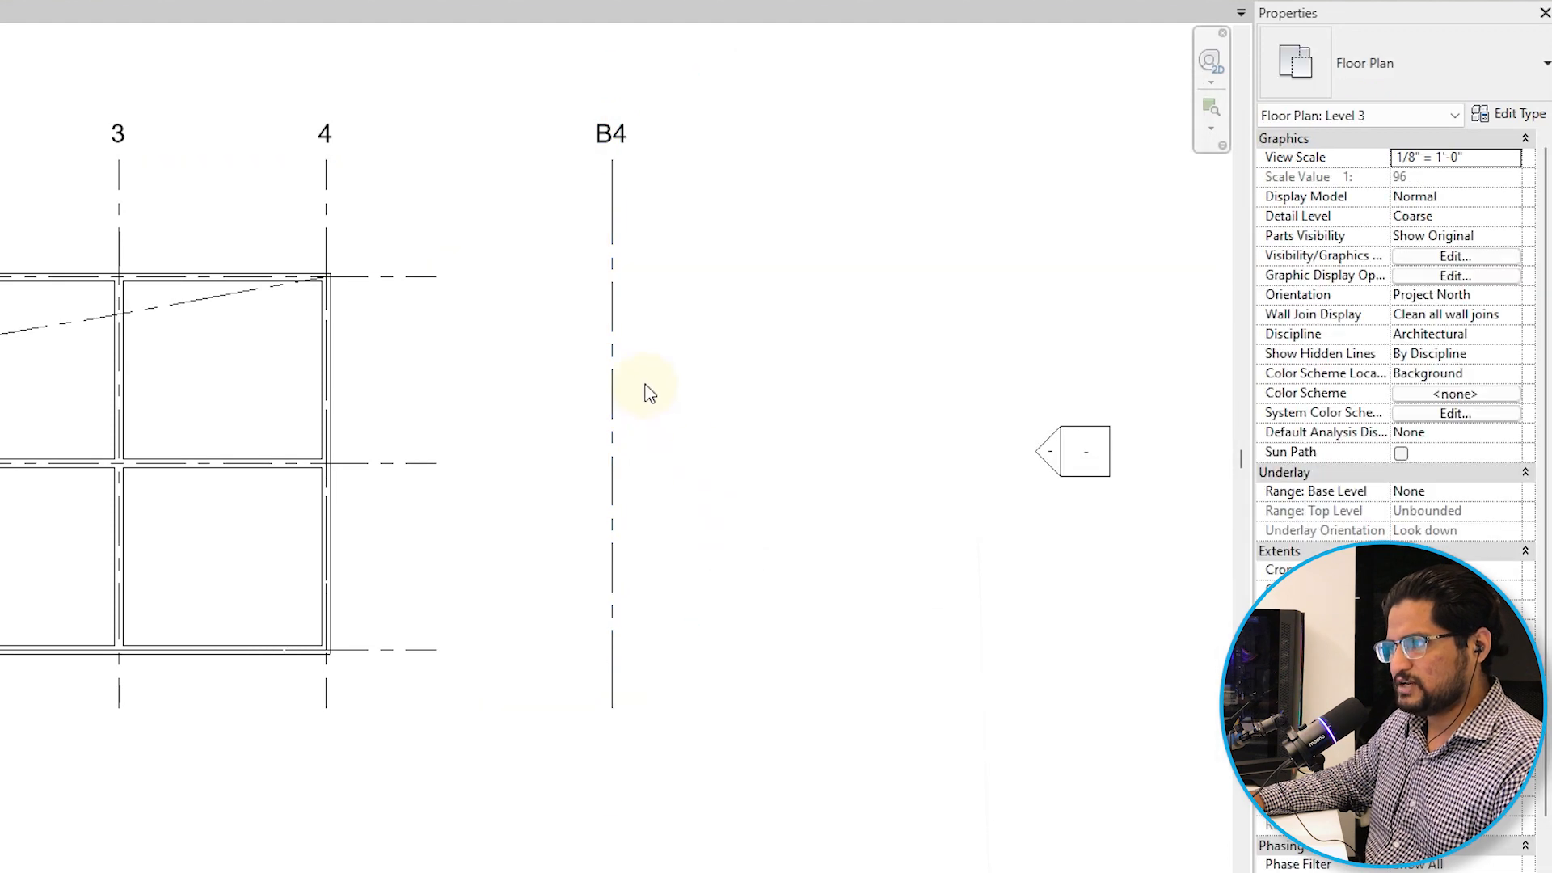
# Reopen grid B4's type properties and compare the Center Segment options Continuous and Custom, keeping Custom selected.
pyautogui.click(612, 359)
pyautogui.click(1518, 114)
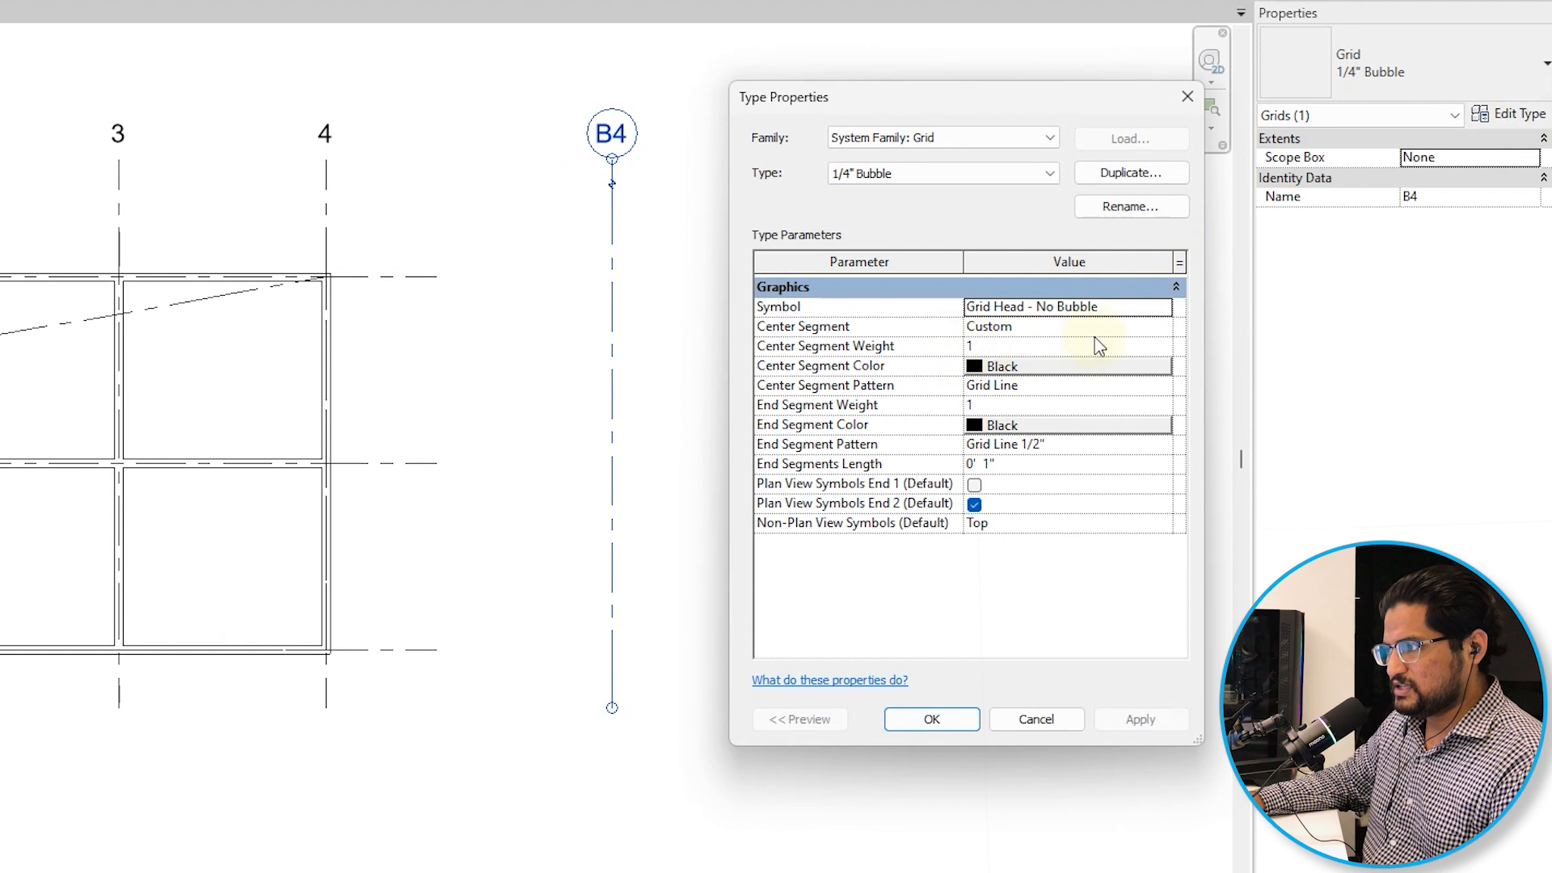
pyautogui.click(1164, 326)
pyautogui.click(1162, 326)
pyautogui.click(1030, 346)
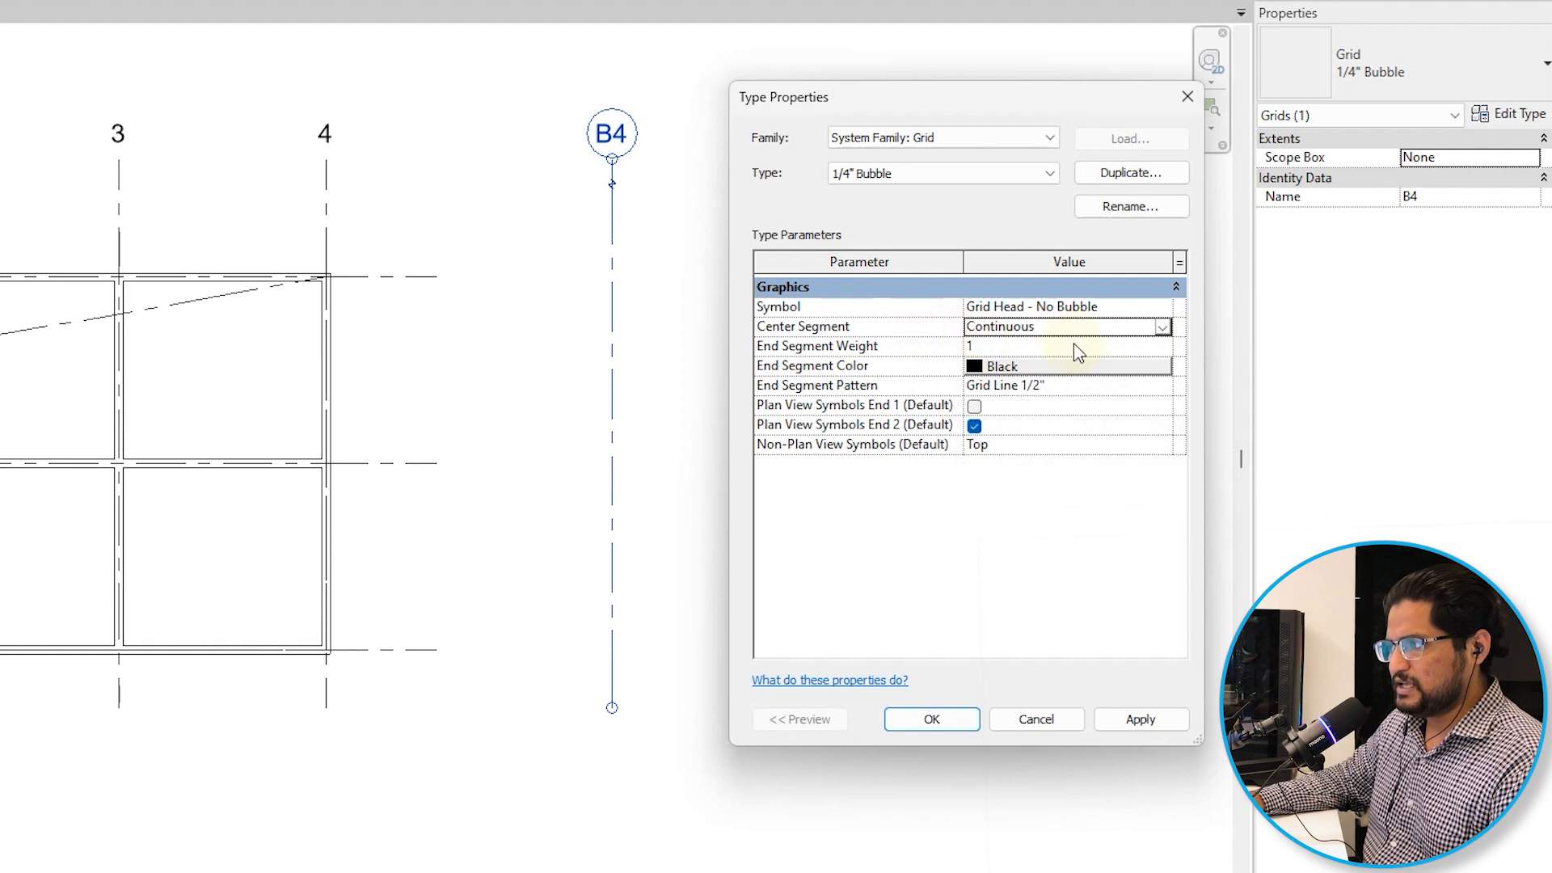
pyautogui.click(1162, 326)
pyautogui.click(1067, 381)
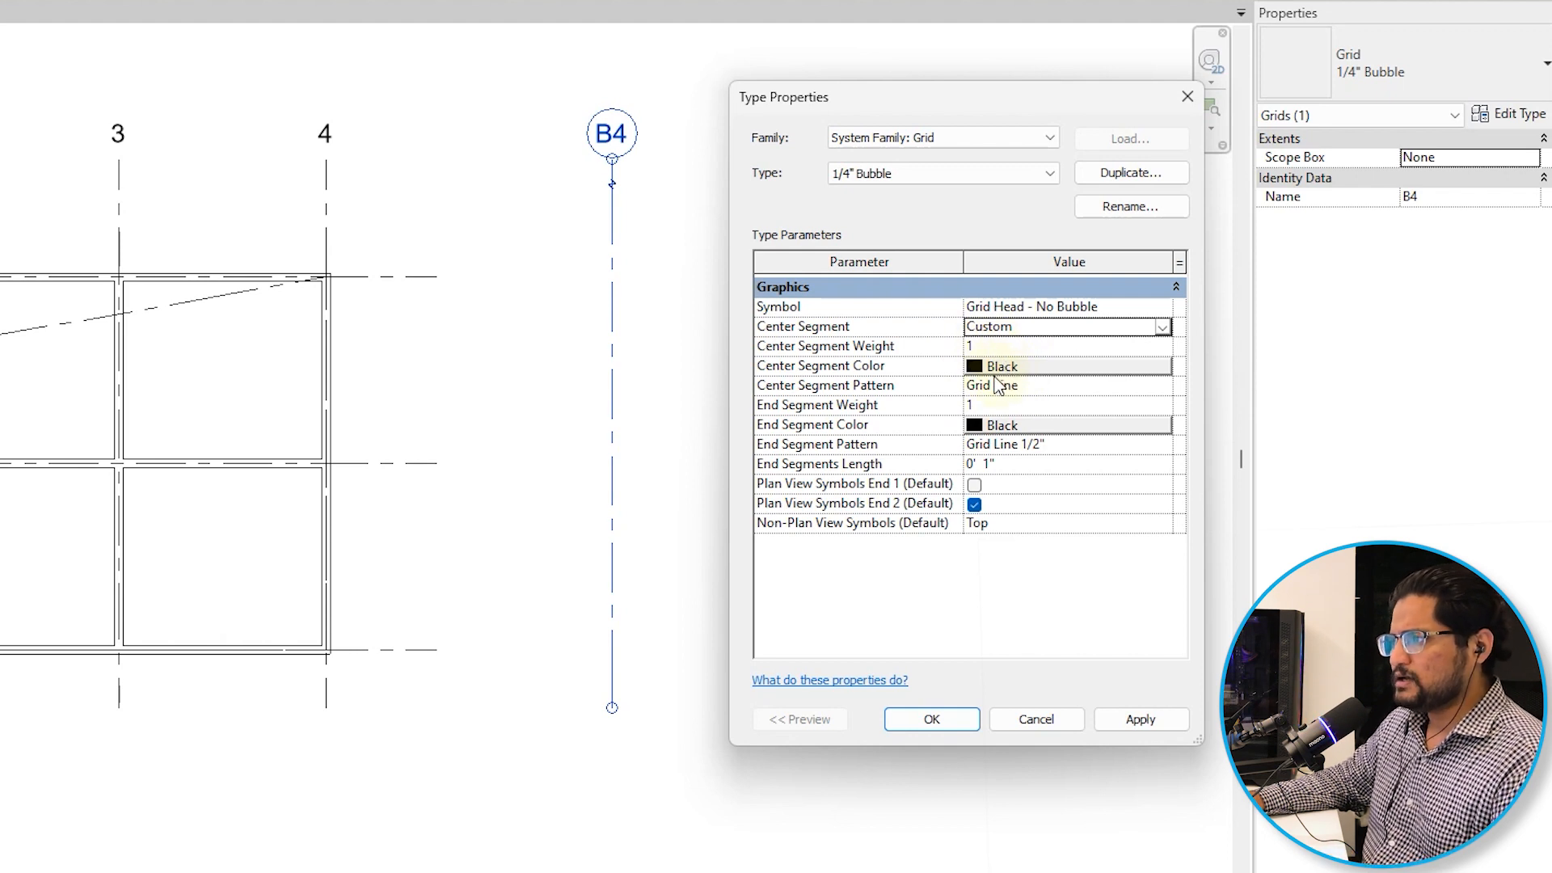
# Set the Center Segment Color to a light red, RGB 255-174-174, and confirm the type change.
pyautogui.click(1014, 368)
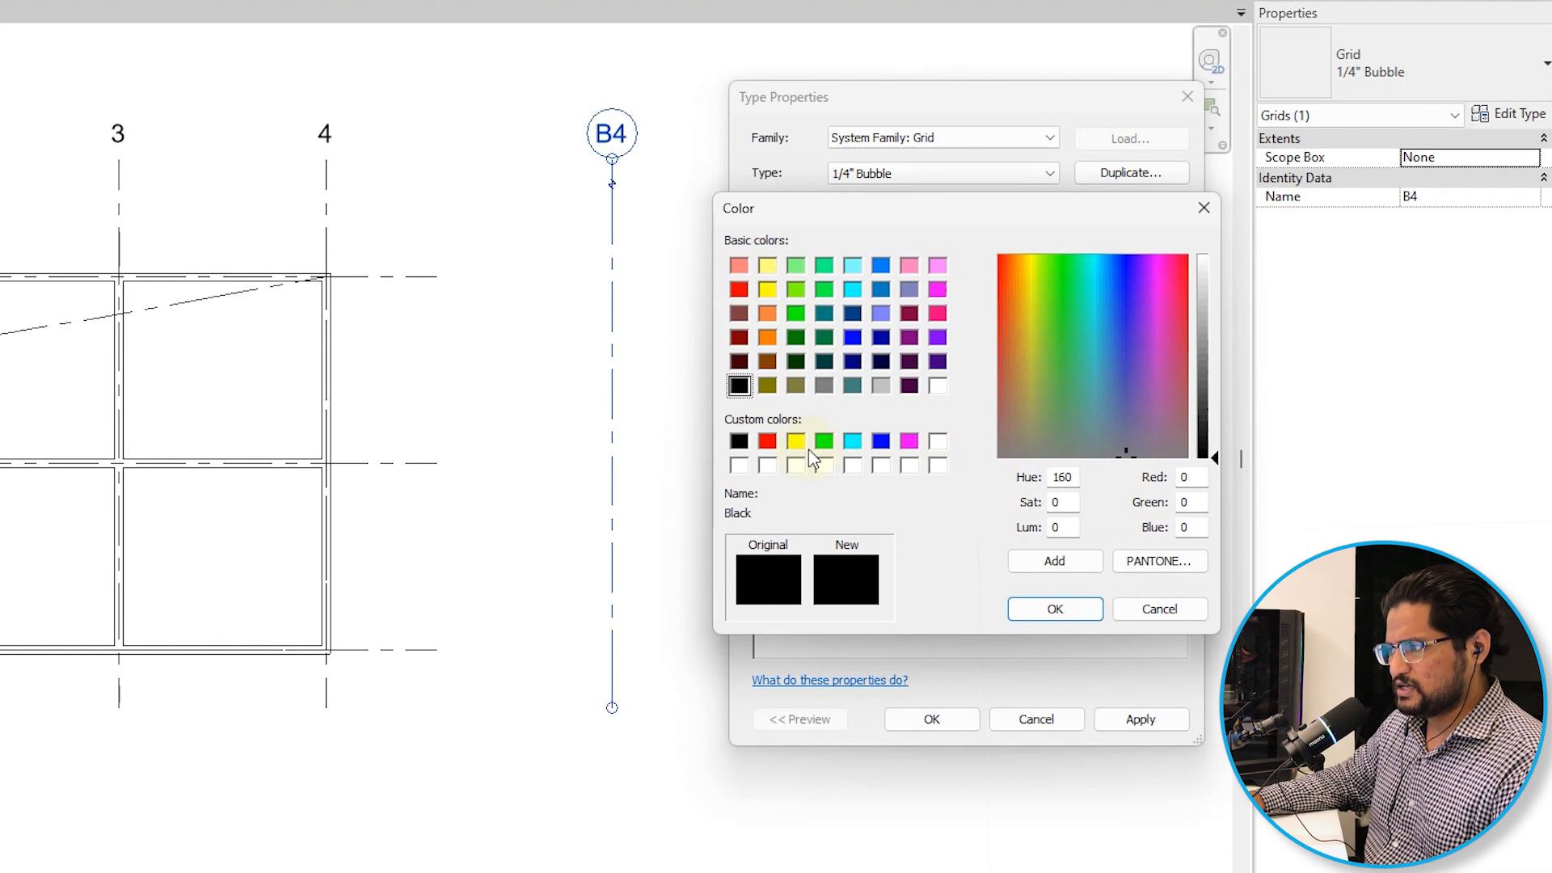
pyautogui.click(767, 441)
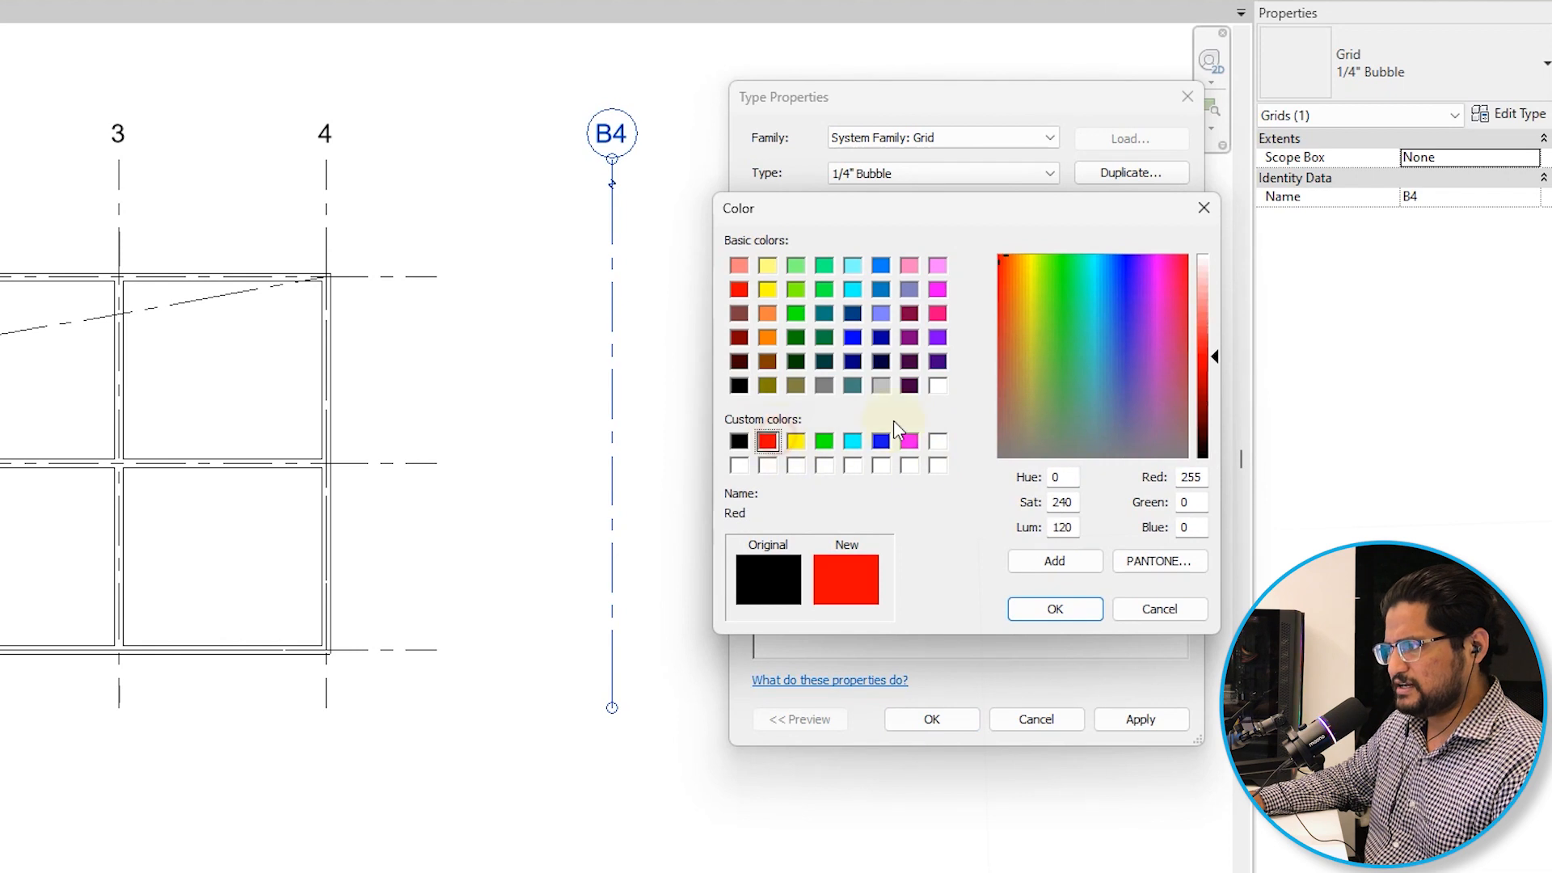
pyautogui.click(1202, 288)
pyautogui.click(1065, 609)
pyautogui.click(932, 718)
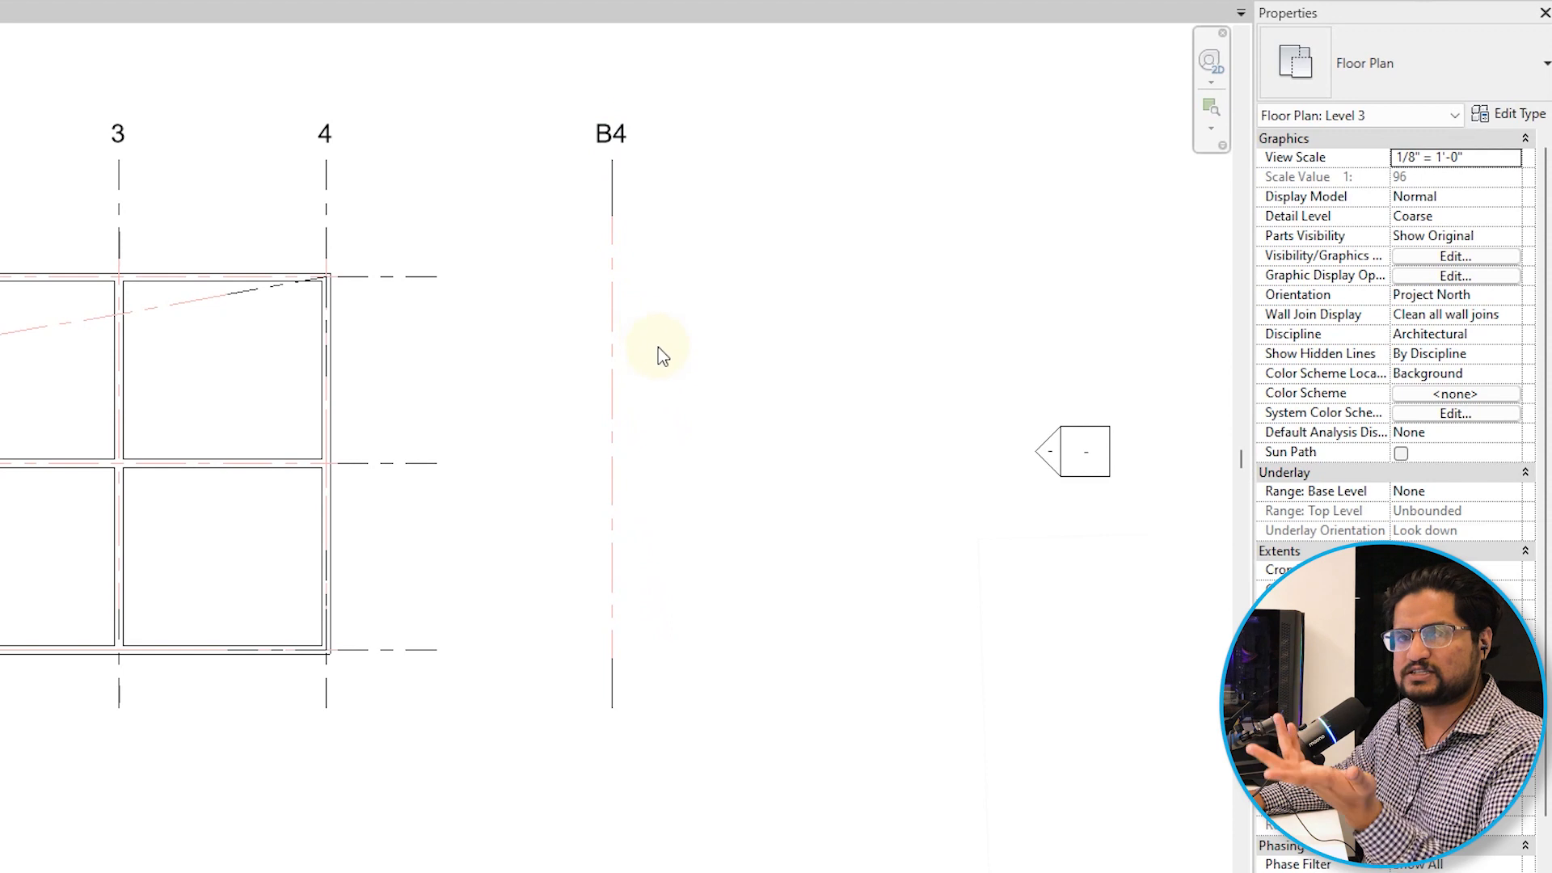
# Select grid B4 and examine its upper end-segment control.
pyautogui.click(612, 327)
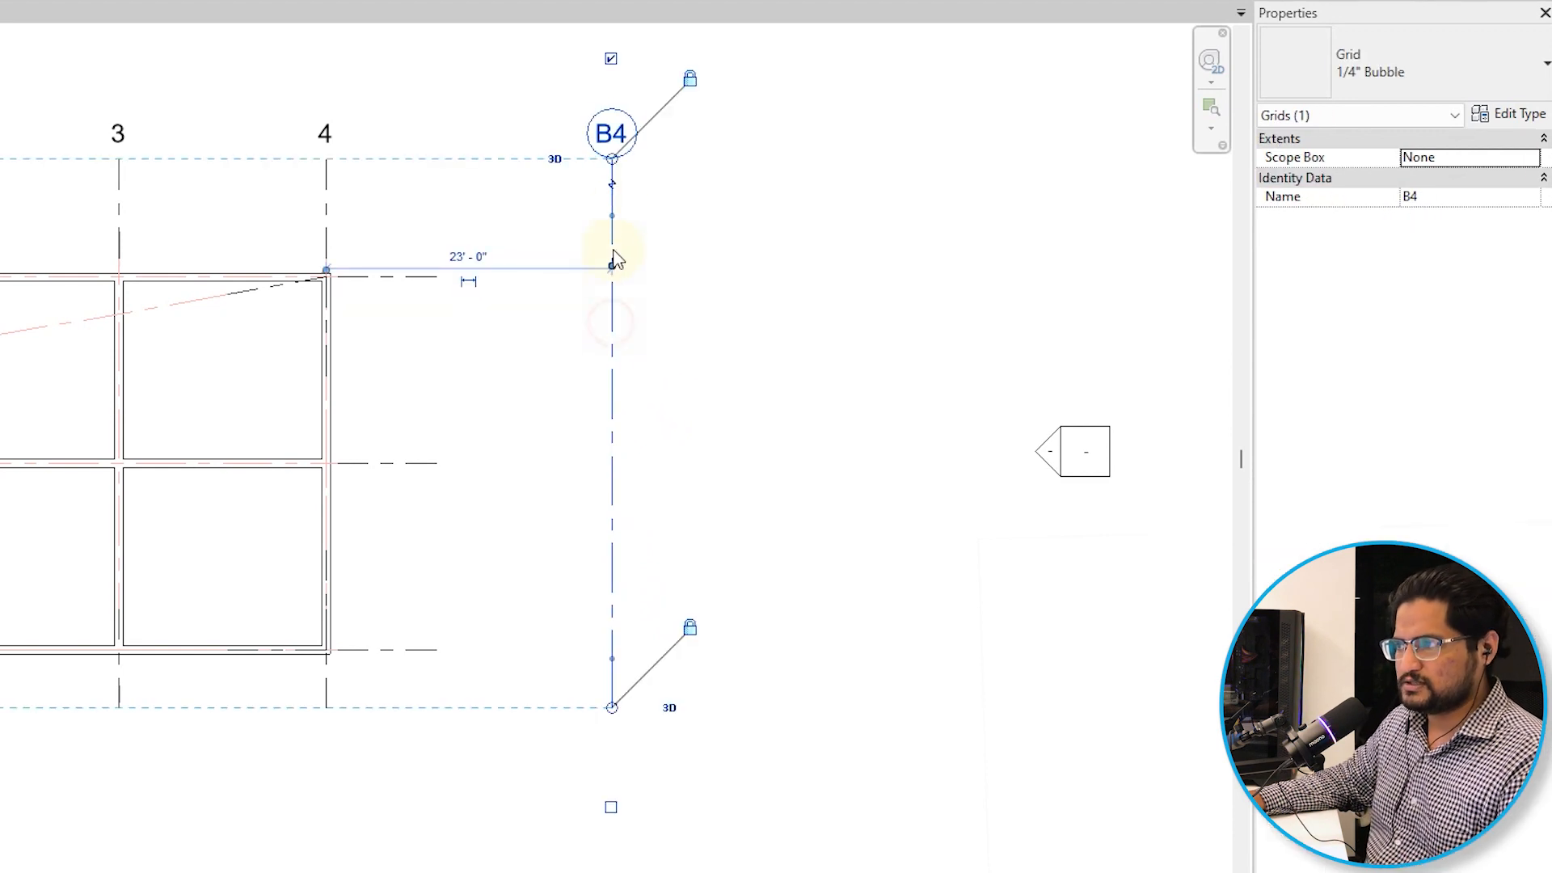
pyautogui.scroll(1, 628, 206)
pyautogui.click(610, 217)
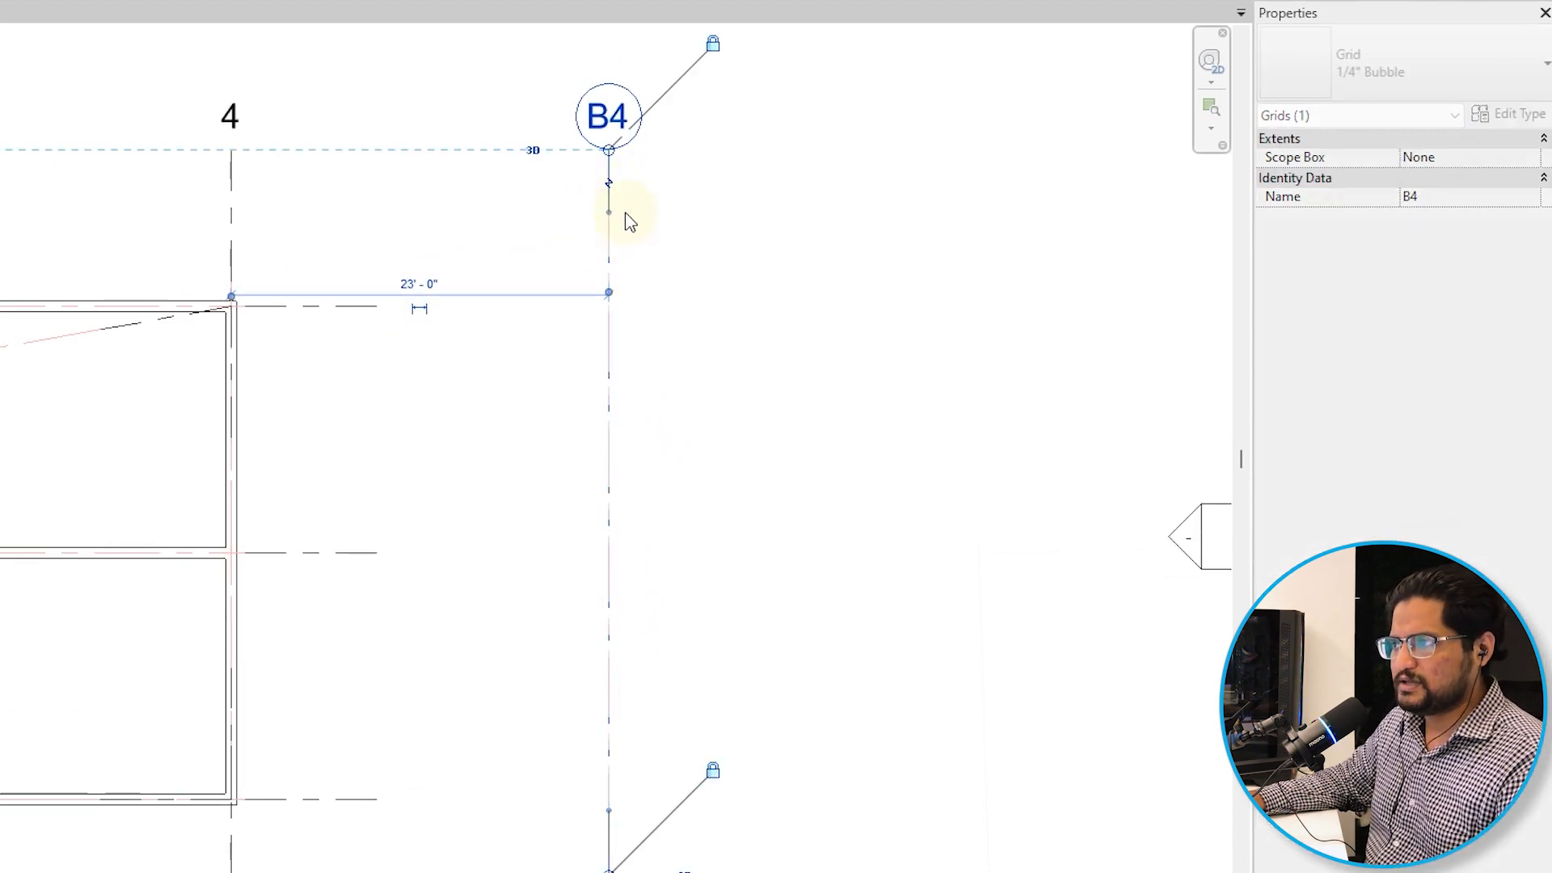
pyautogui.click(683, 222)
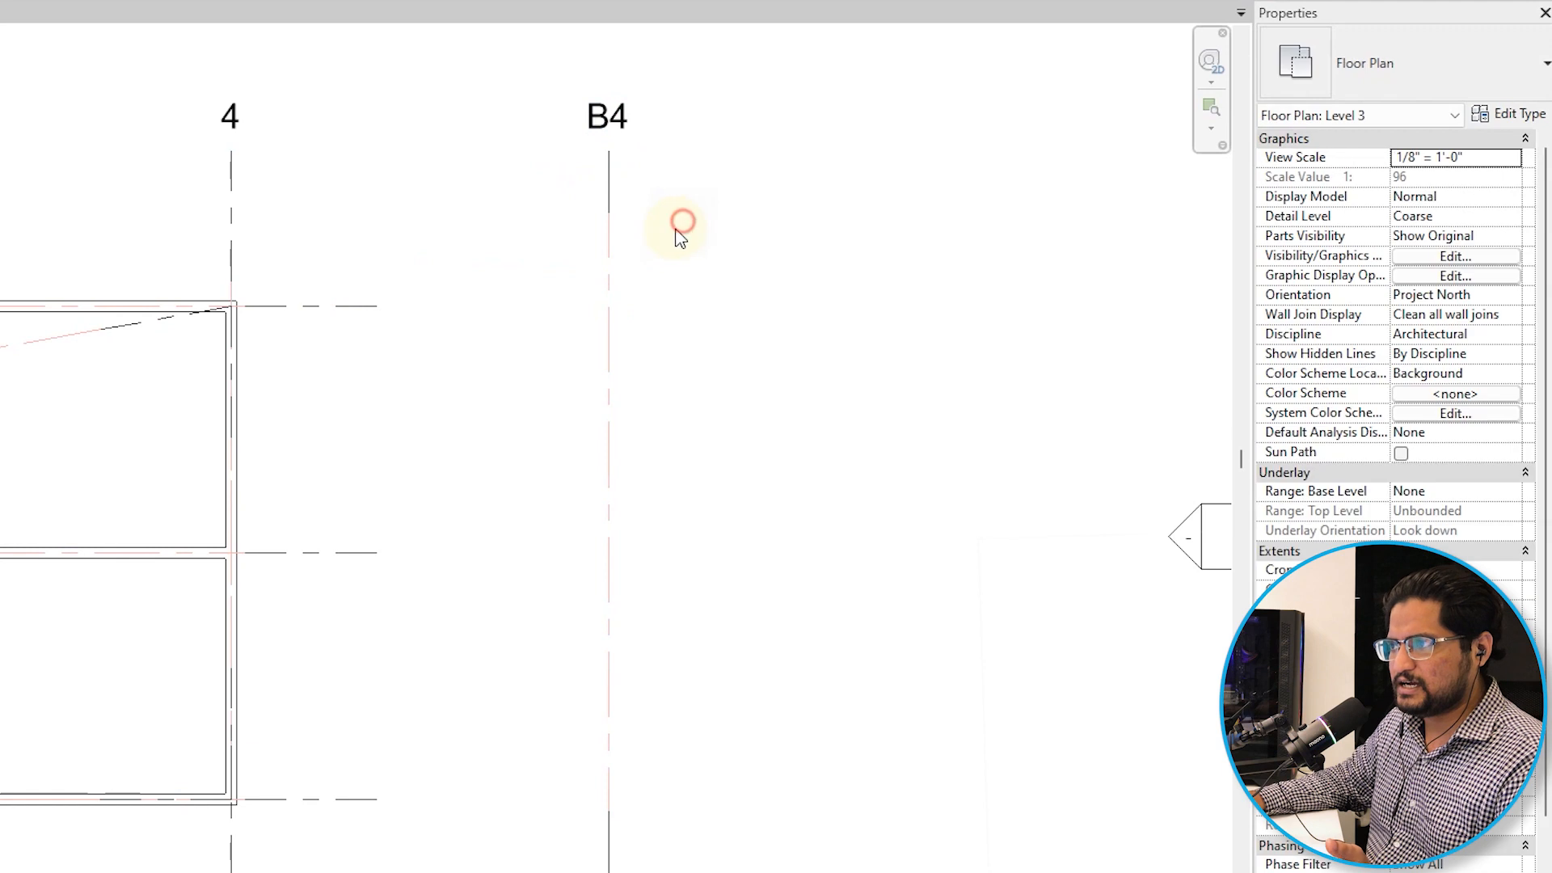
# Set the 1/4" Bubble grid type's Symbol to Grid Head - Circle and confirm the change.
pyautogui.click(638, 115)
pyautogui.click(1505, 137)
pyautogui.click(1514, 140)
pyautogui.click(1510, 114)
pyautogui.click(1164, 308)
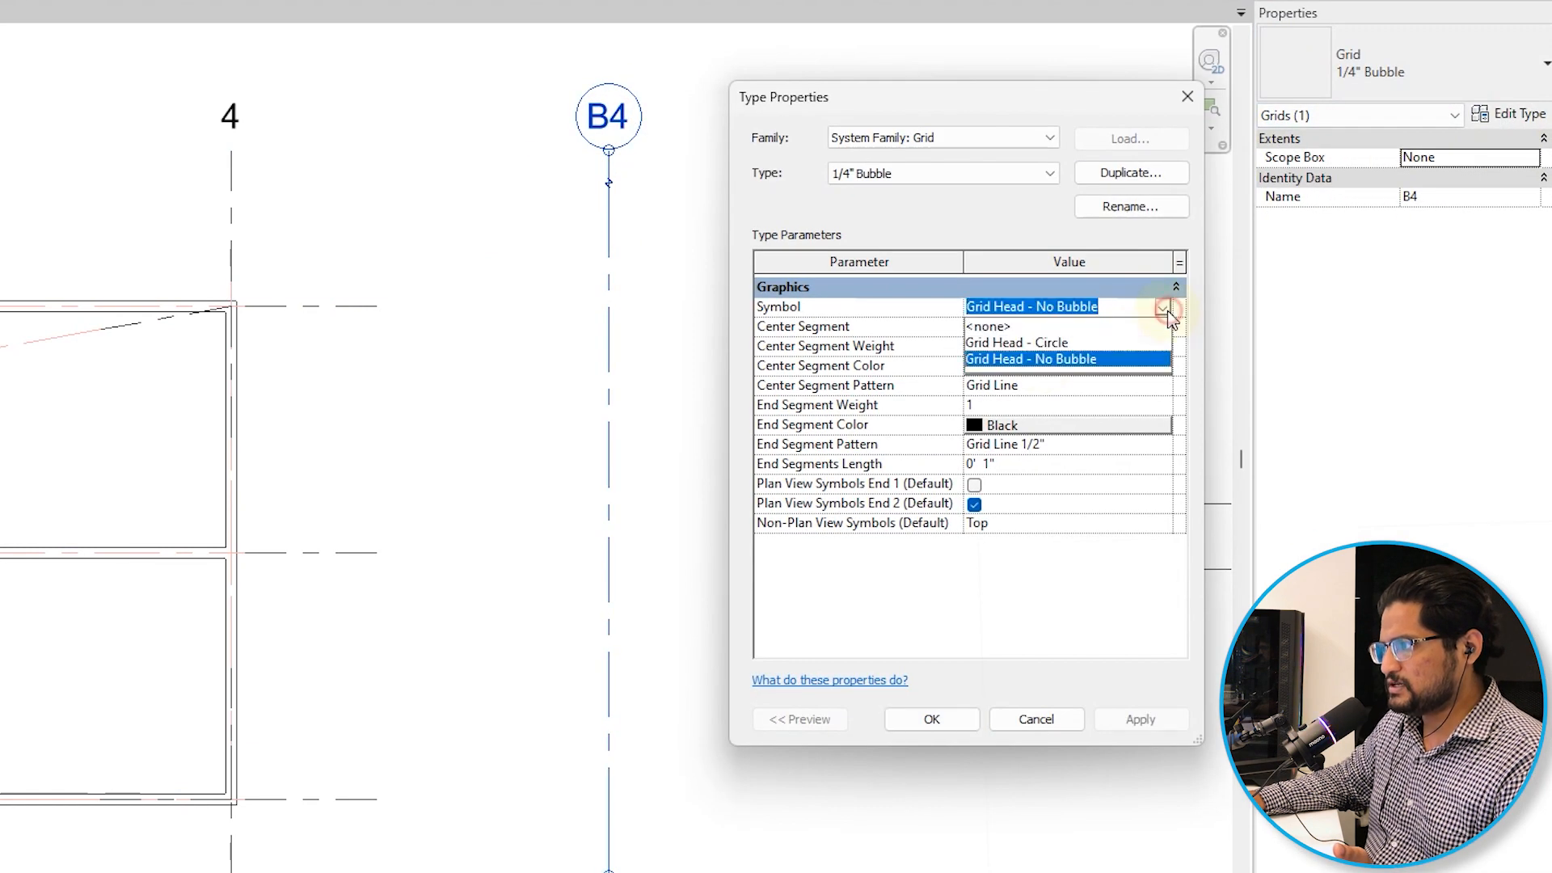
pyautogui.click(1067, 340)
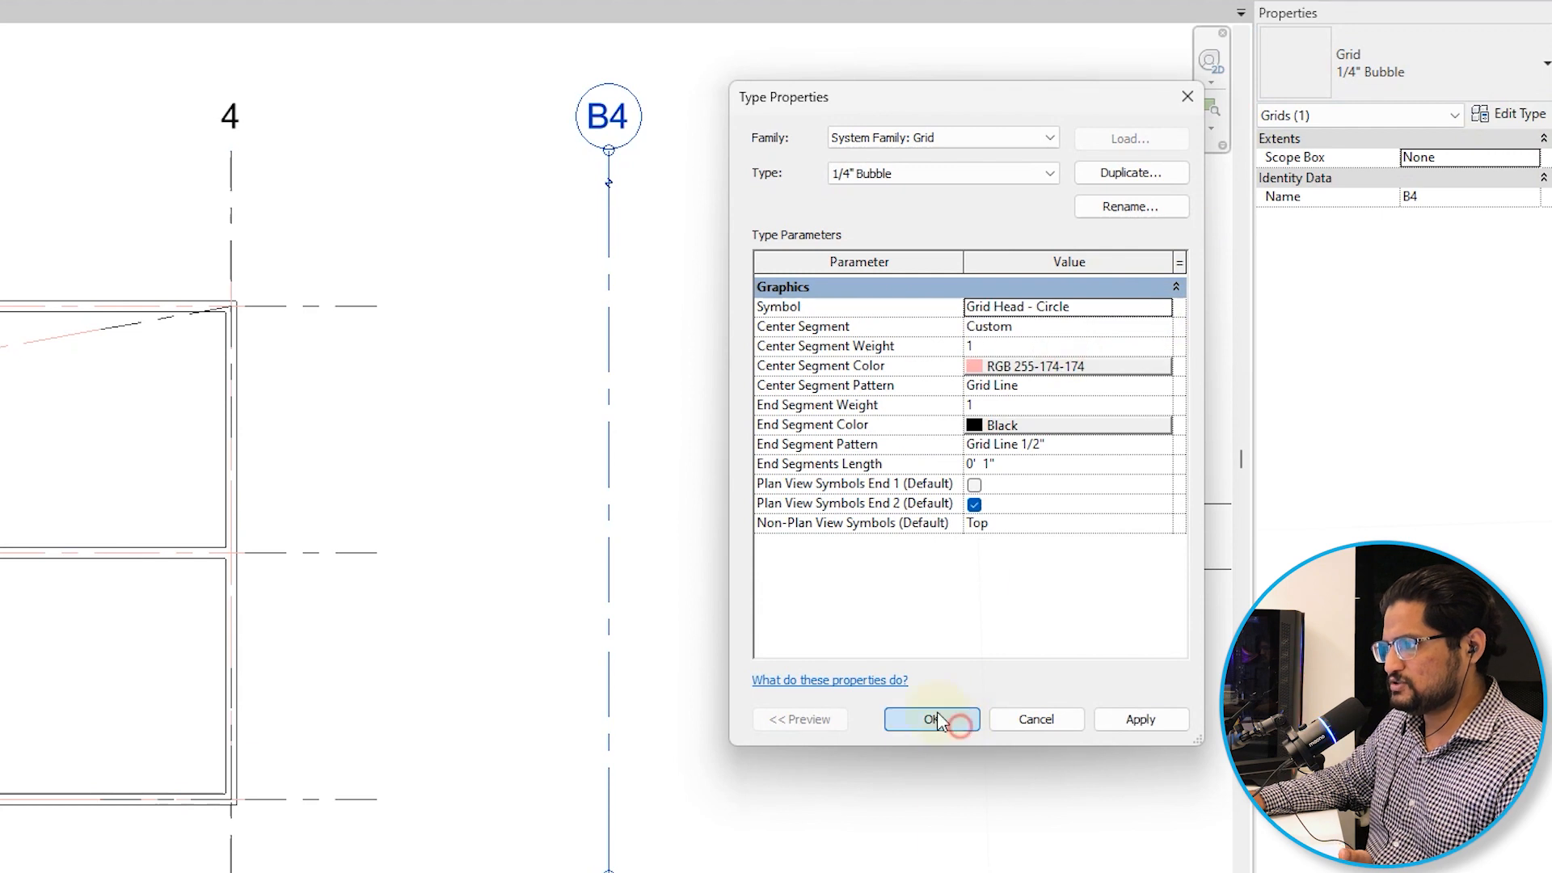
pyautogui.click(959, 720)
pyautogui.click(846, 423)
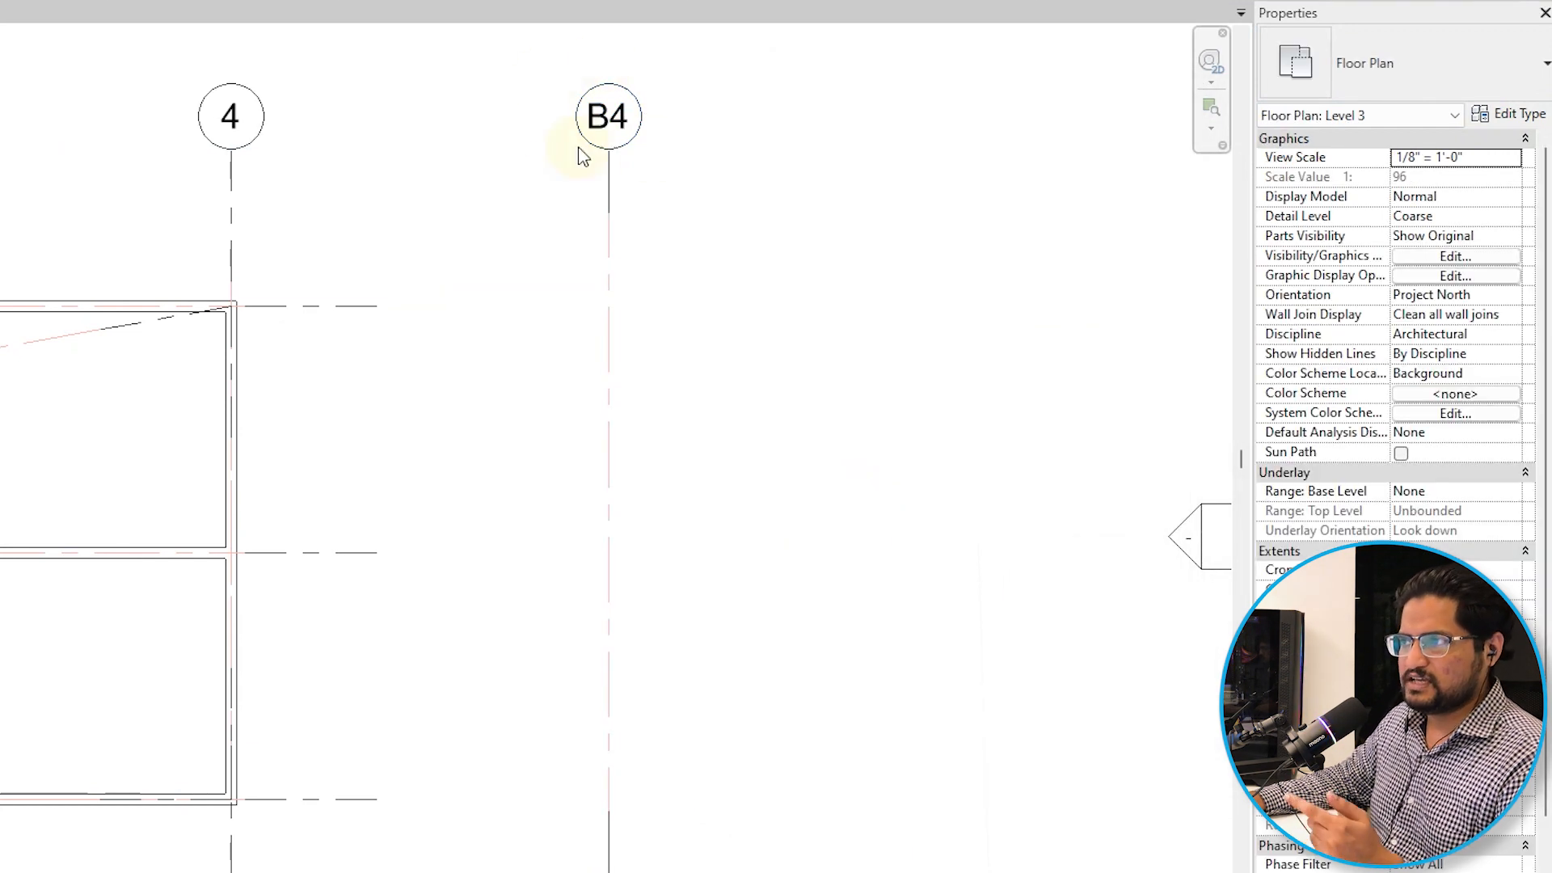
# Shorten grid B4's lower end segment down to the grid's end so the center segment covers it.
pyautogui.scroll(-2, 663, 141)
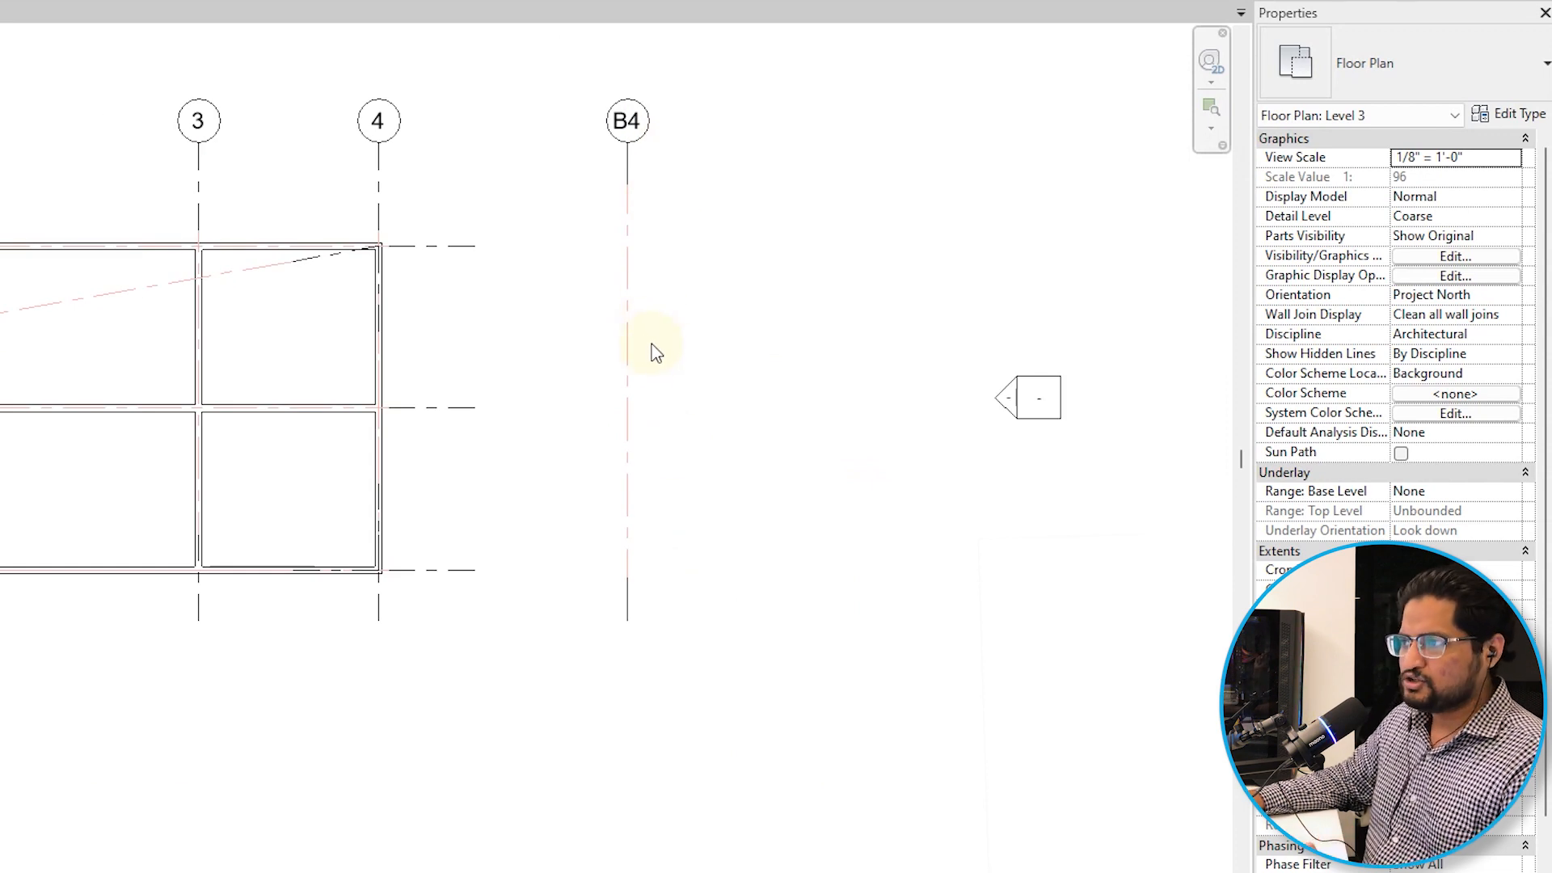
pyautogui.click(627, 364)
pyautogui.scroll(1, 635, 598)
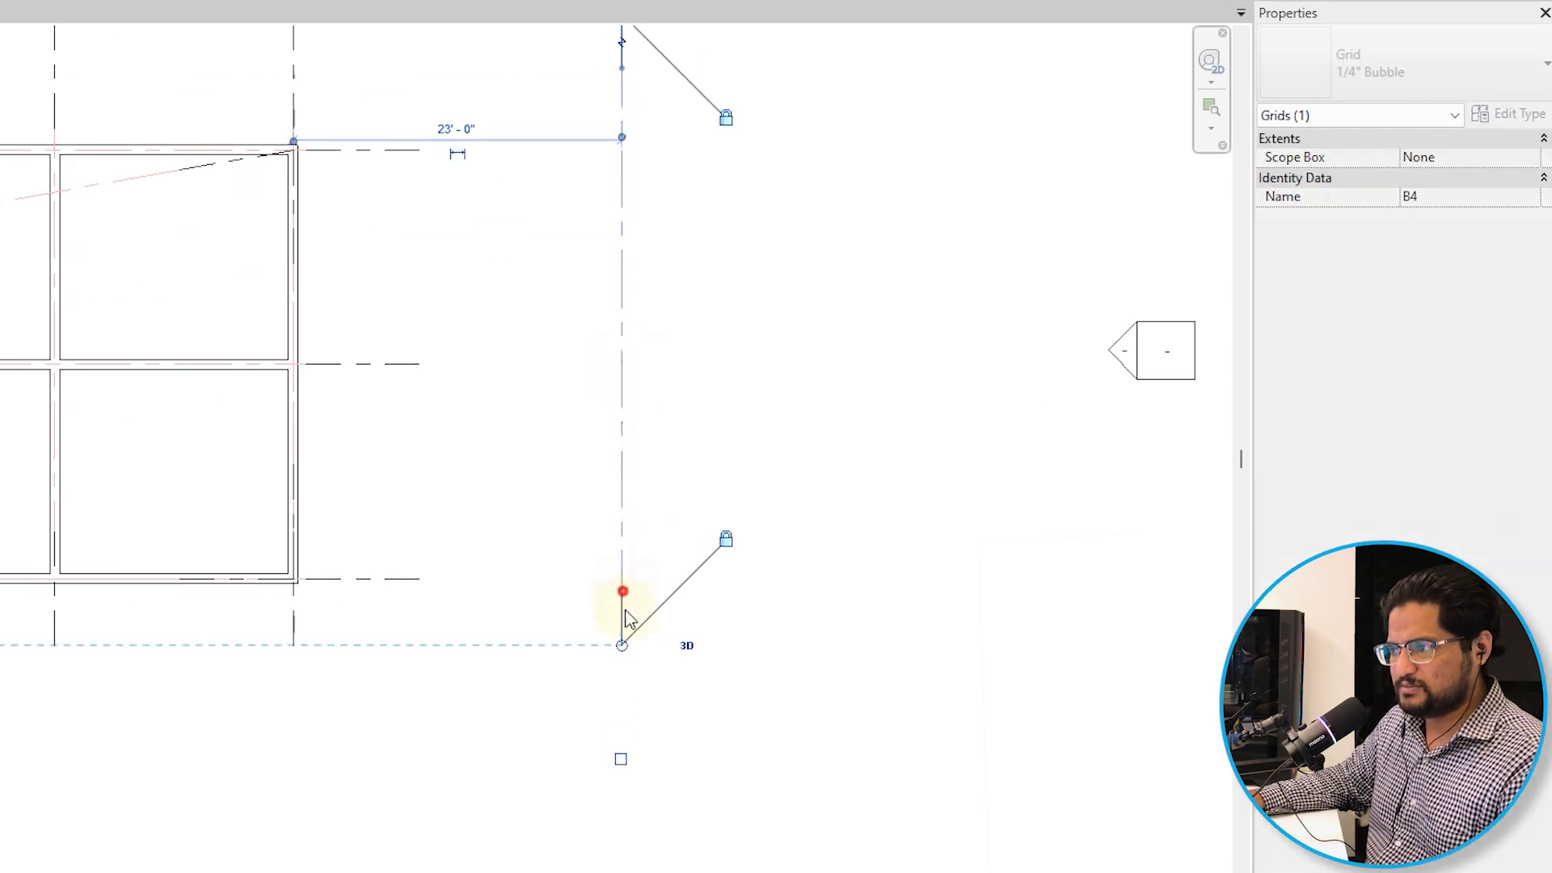
pyautogui.click(658, 542)
pyautogui.scroll(-3, 665, 554)
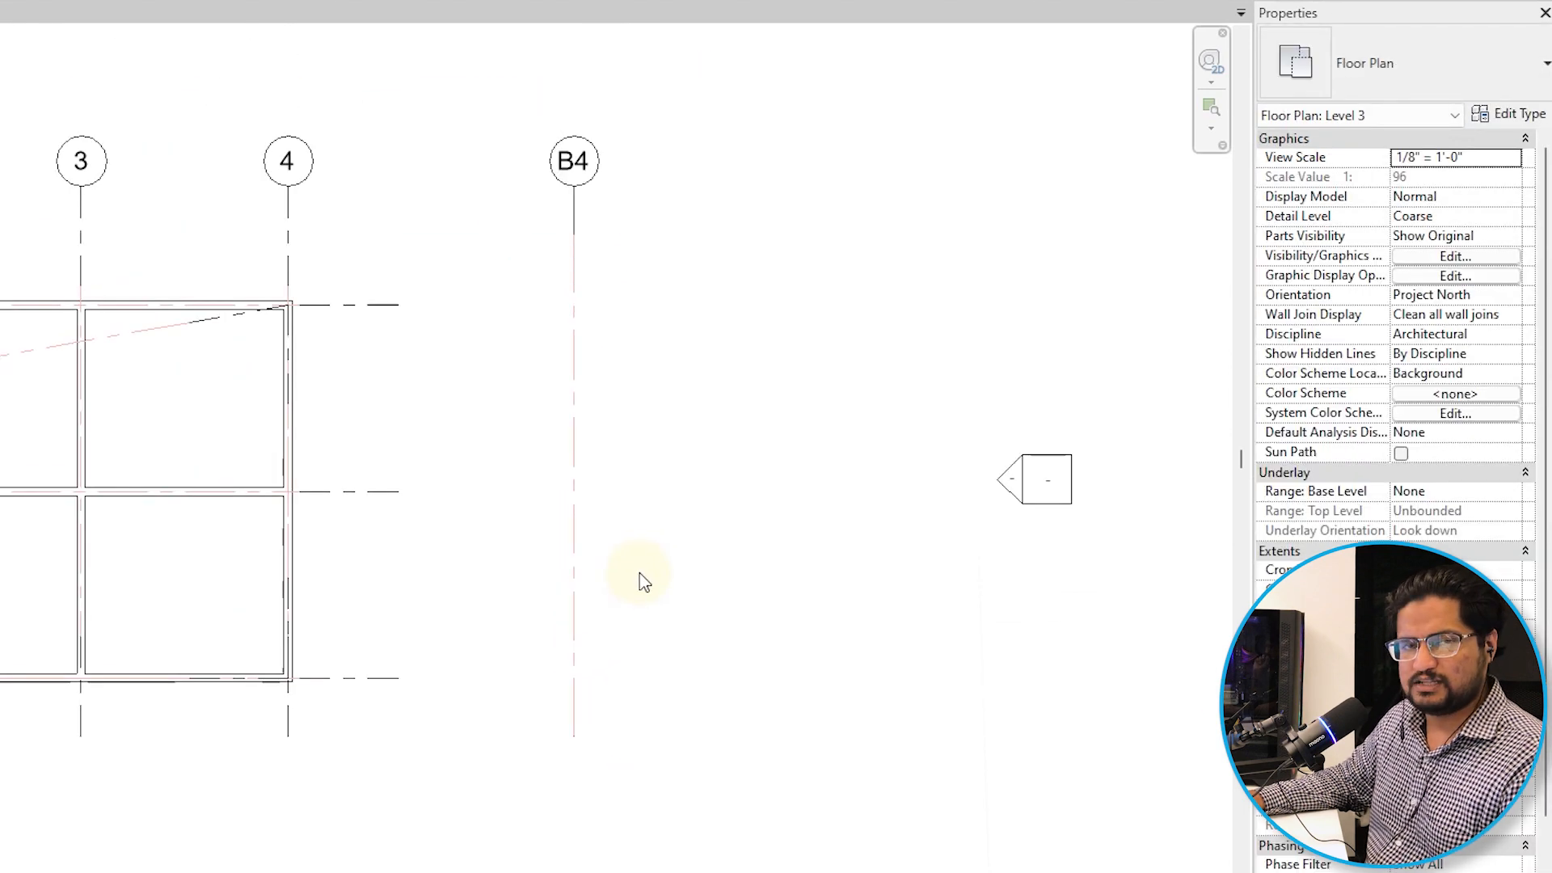
# Try a Continuous Center Segment with Plan View Symbols End 1 turned on for B4's 1/4" Bubble grid type.
pyautogui.click(490, 451)
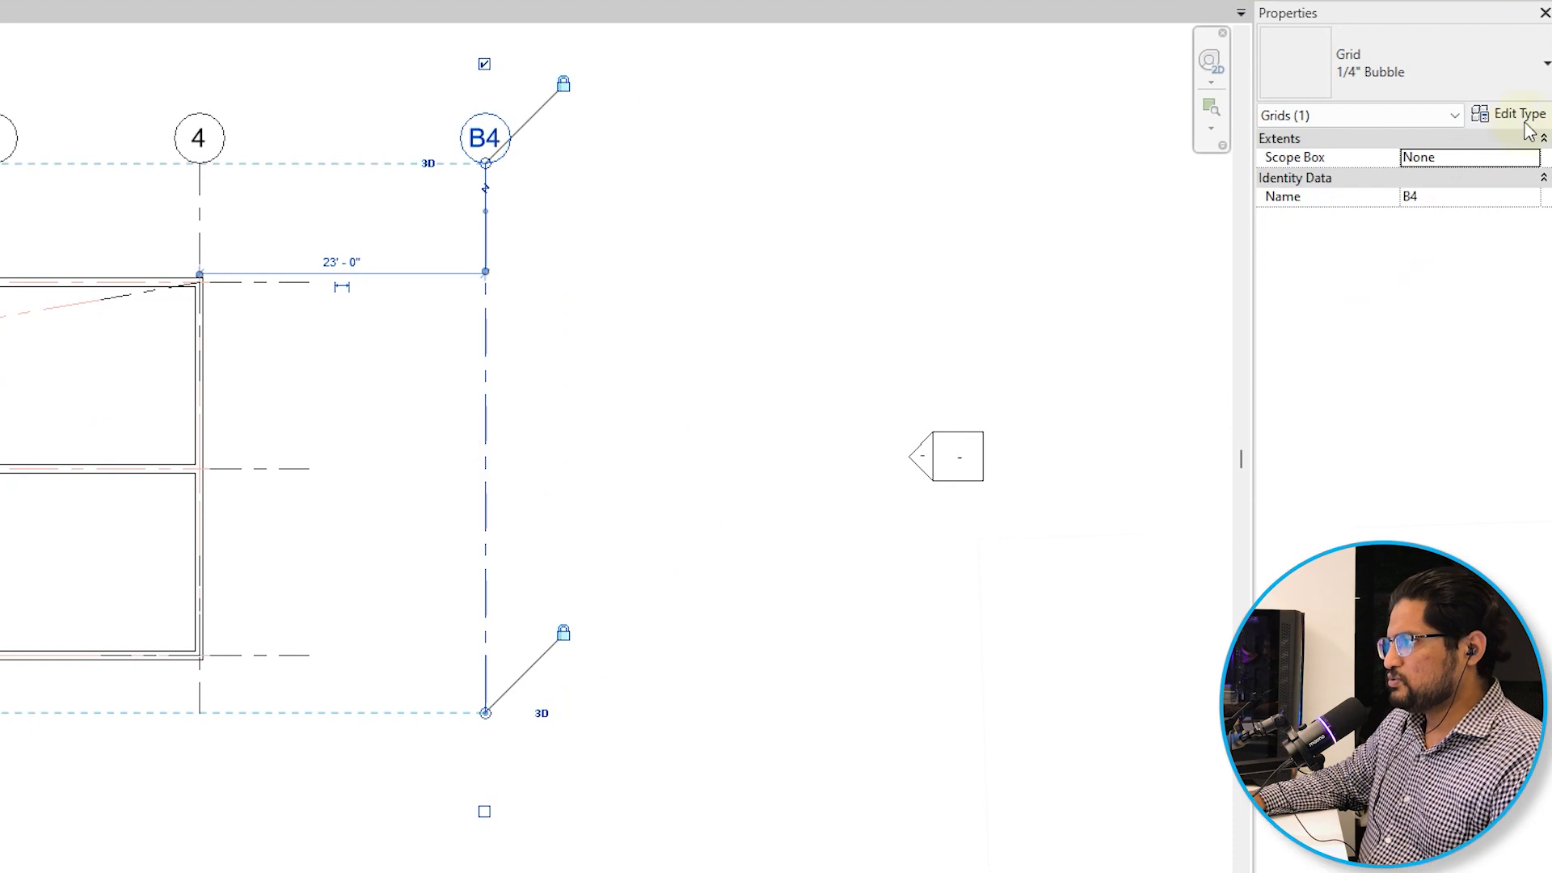
pyautogui.click(1519, 114)
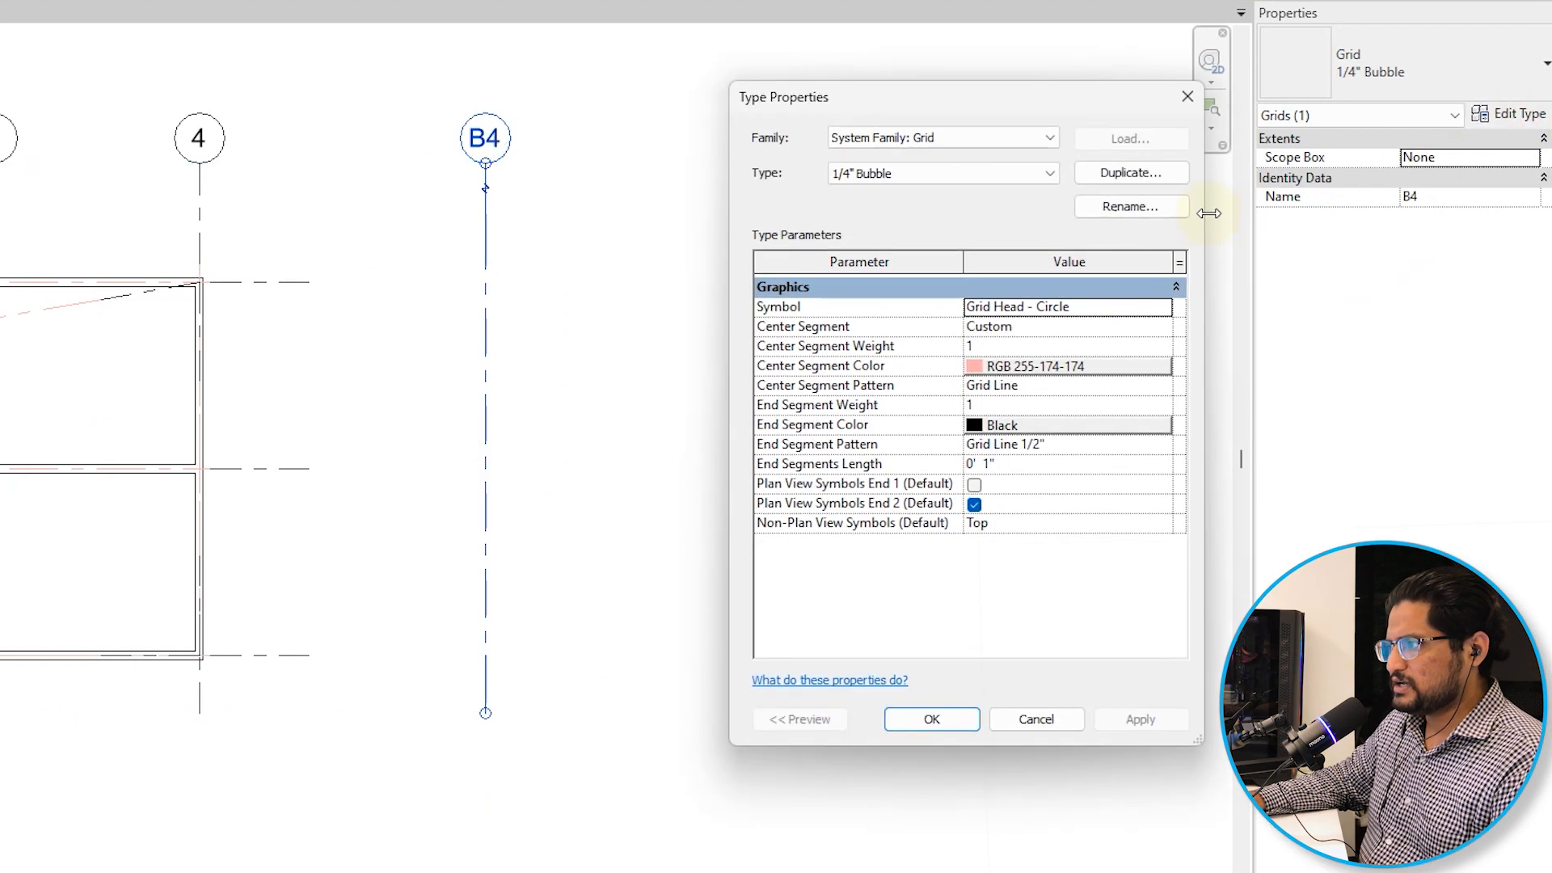
pyautogui.click(1157, 327)
pyautogui.click(1112, 345)
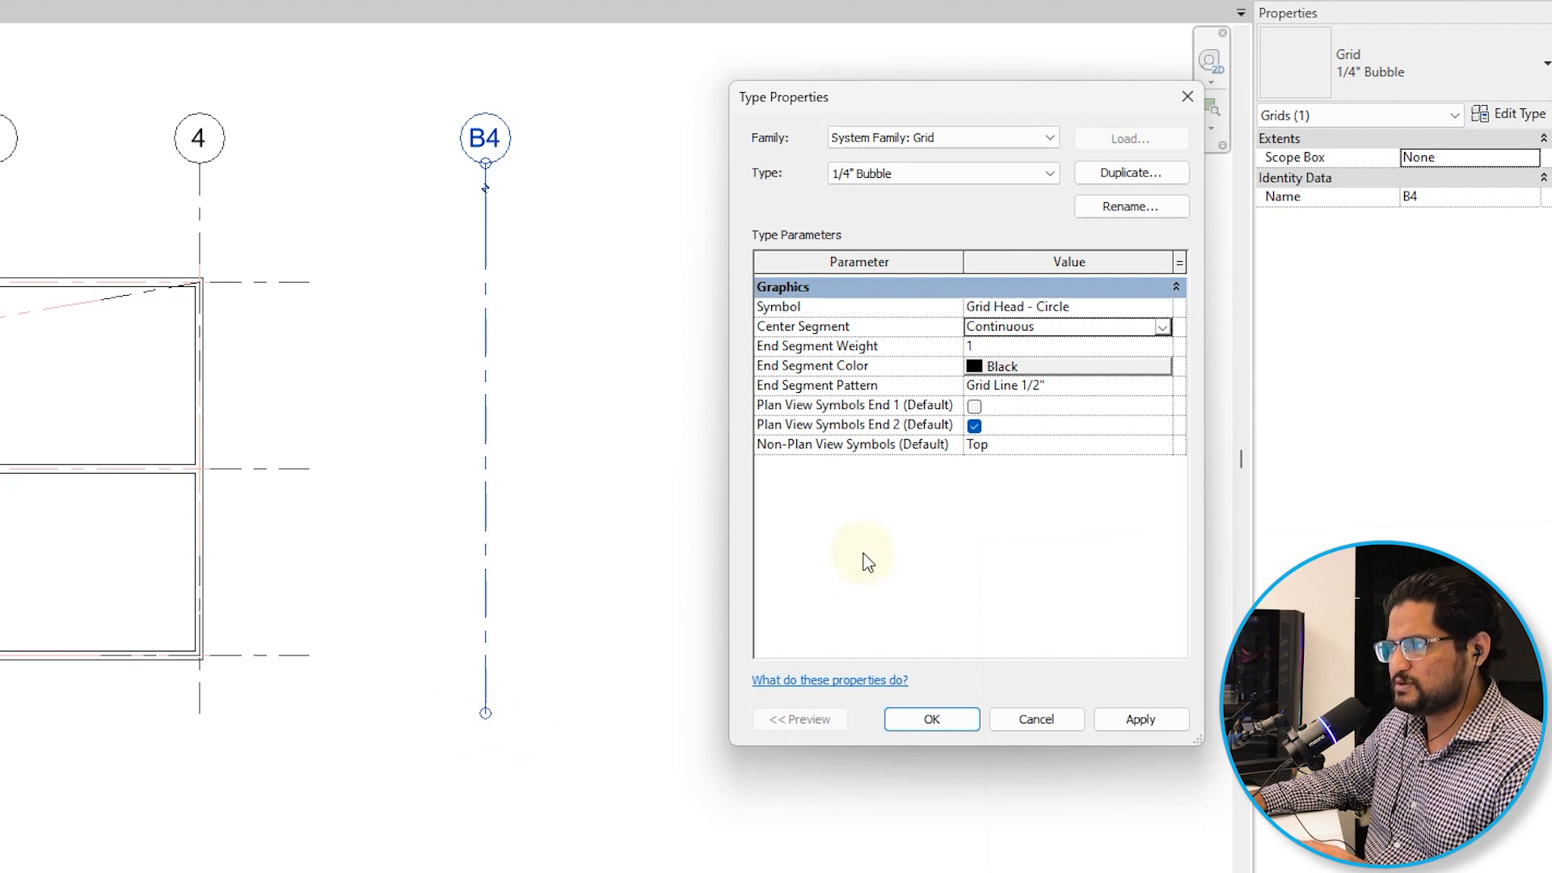
pyautogui.click(974, 407)
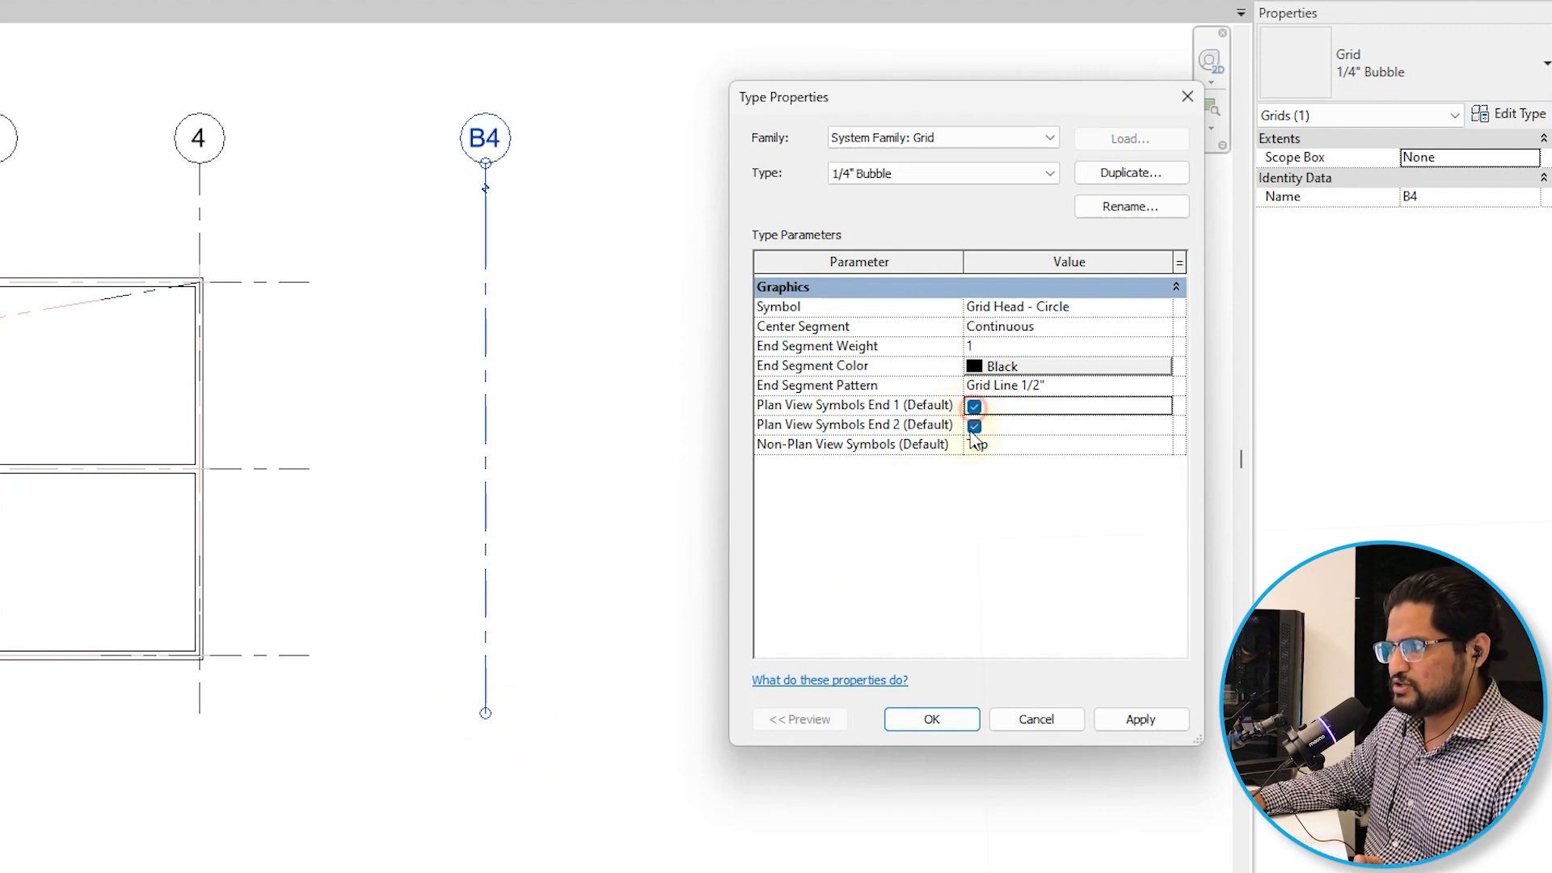
pyautogui.click(944, 720)
pyautogui.click(776, 656)
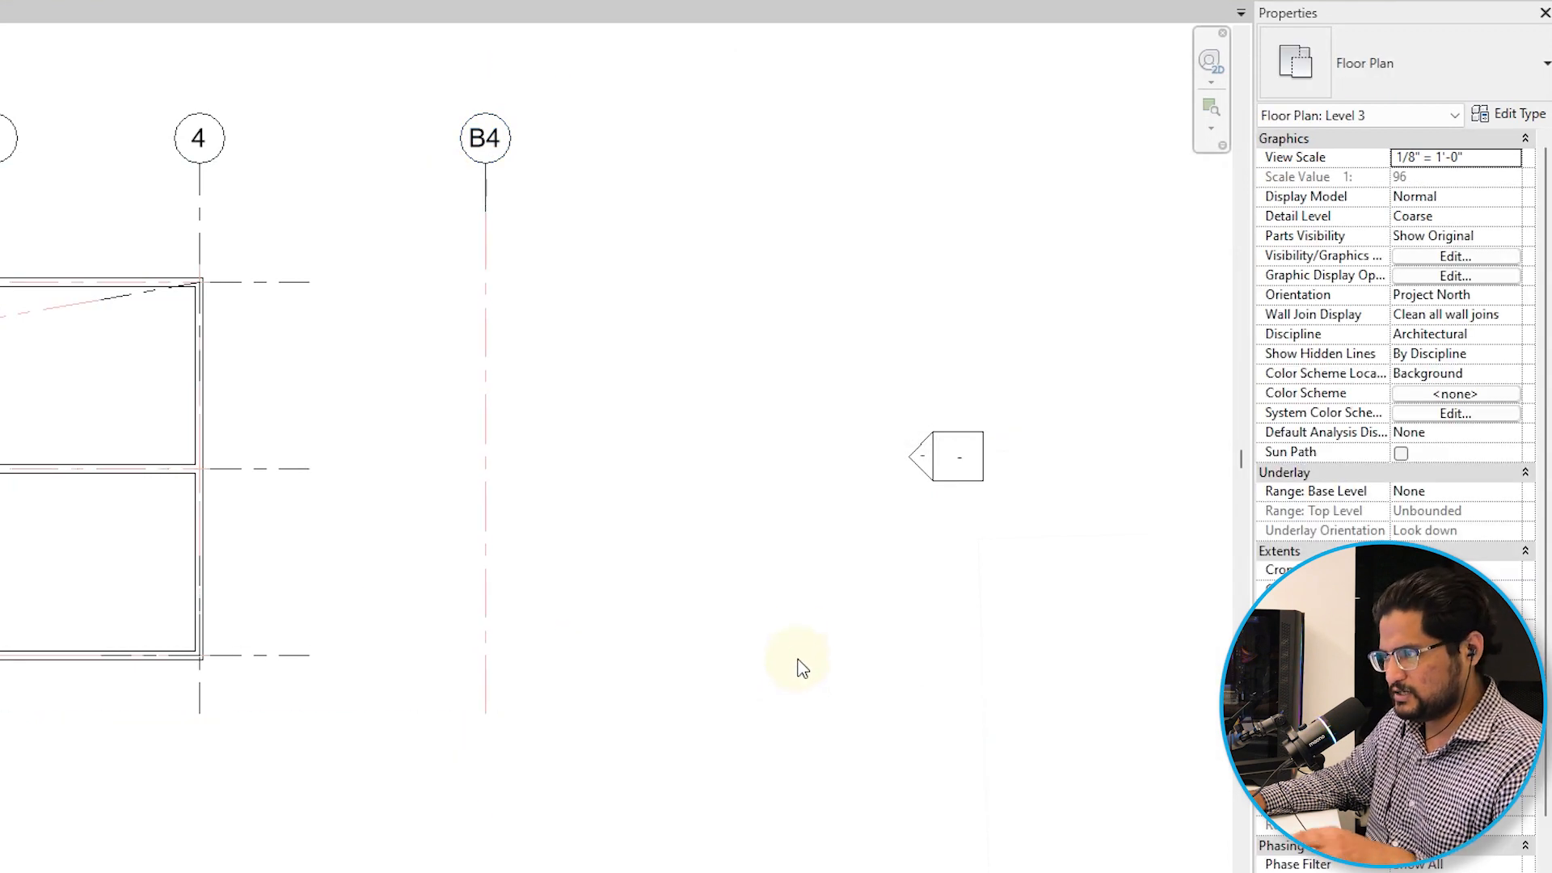
# Open the North building elevation and clear the grid selection.
pyautogui.scroll(-2, 776, 615)
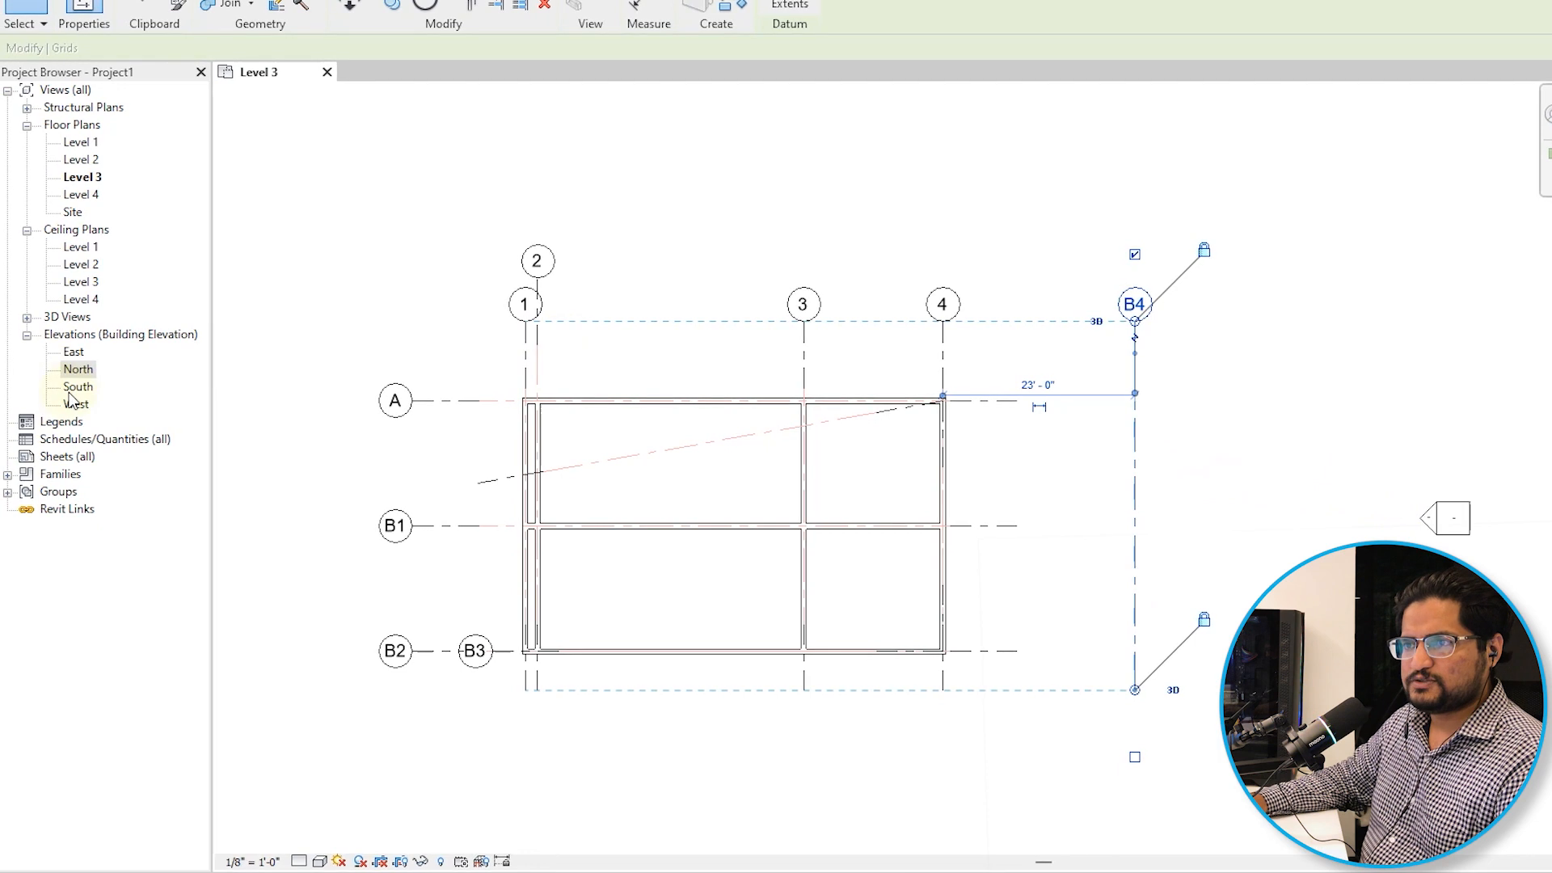
pyautogui.doubleClick(81, 370)
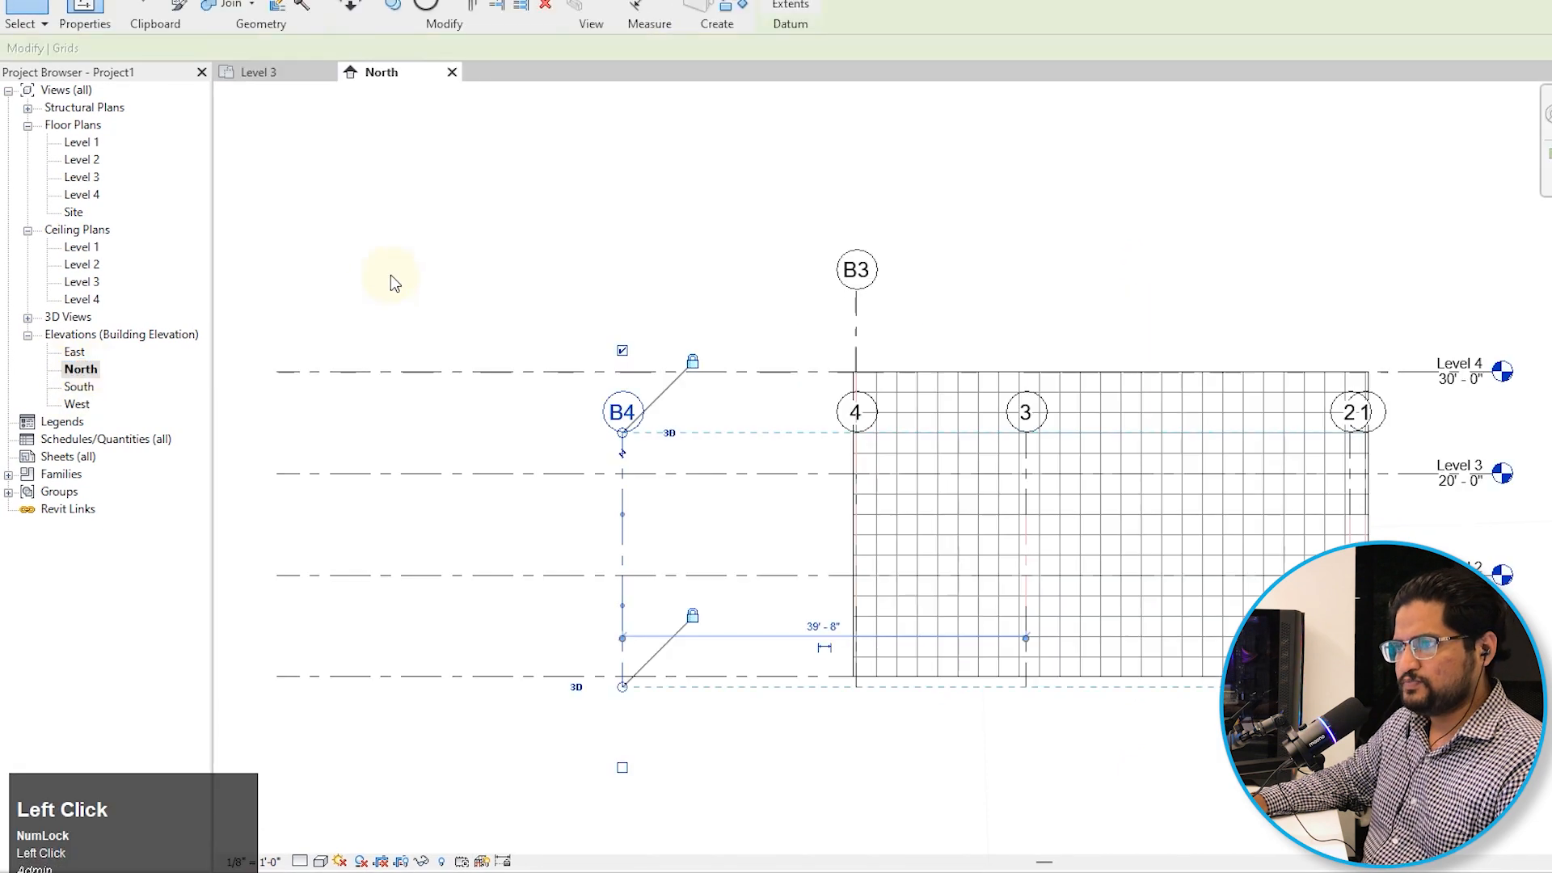
pyautogui.press('Escape')
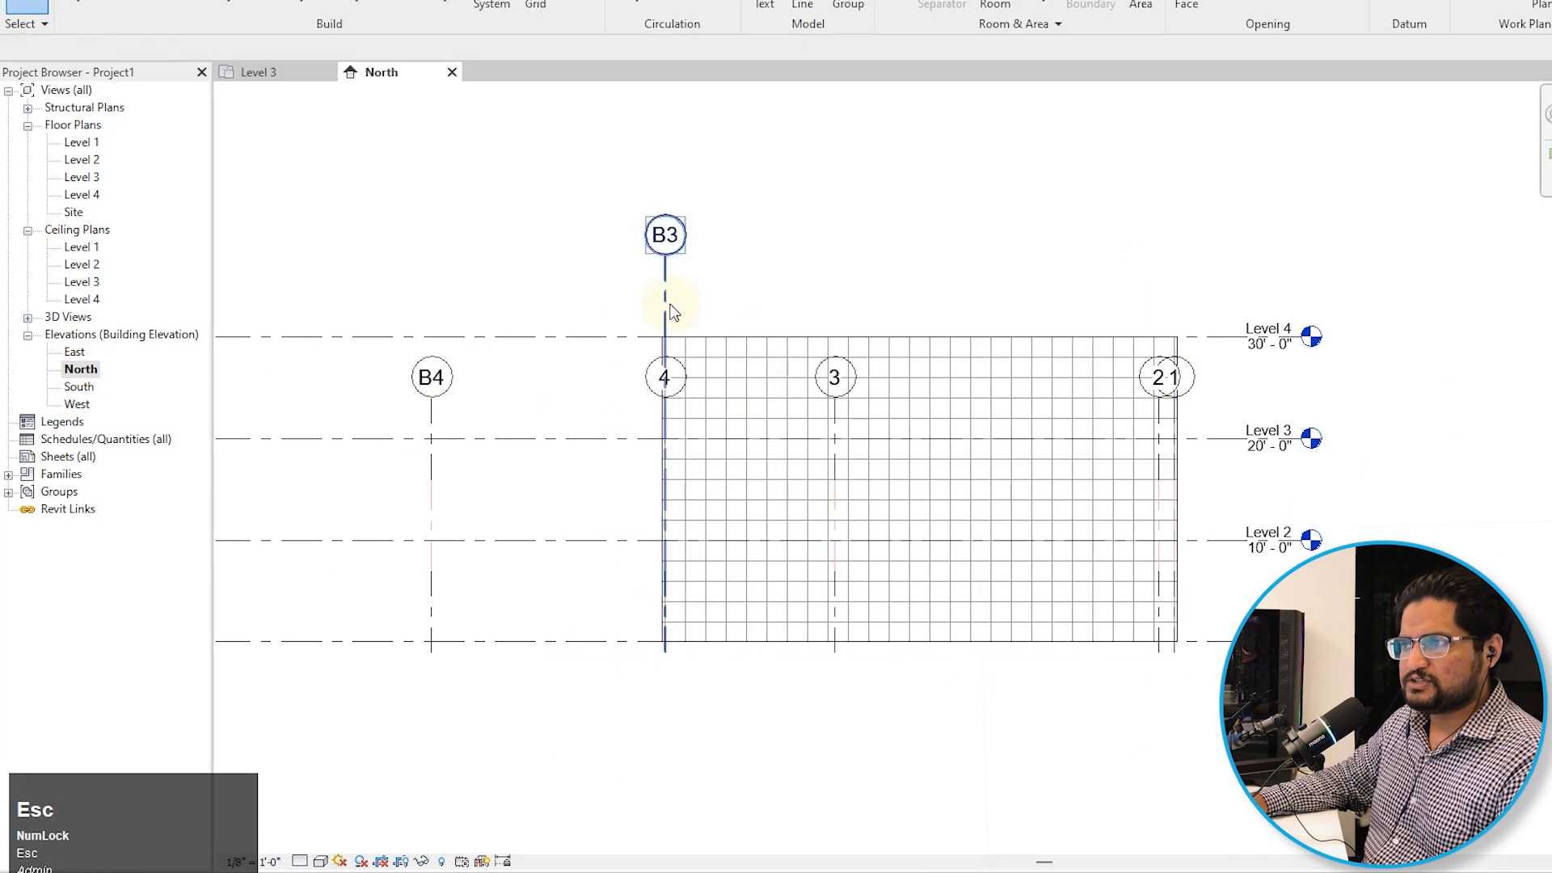
# Try showing a bubble at grid B3's lower end in the North elevation, and undo the change.
pyautogui.click(666, 292)
pyautogui.click(665, 733)
pyautogui.press('Escape')
pyautogui.hotkey('ctrl', 'z')
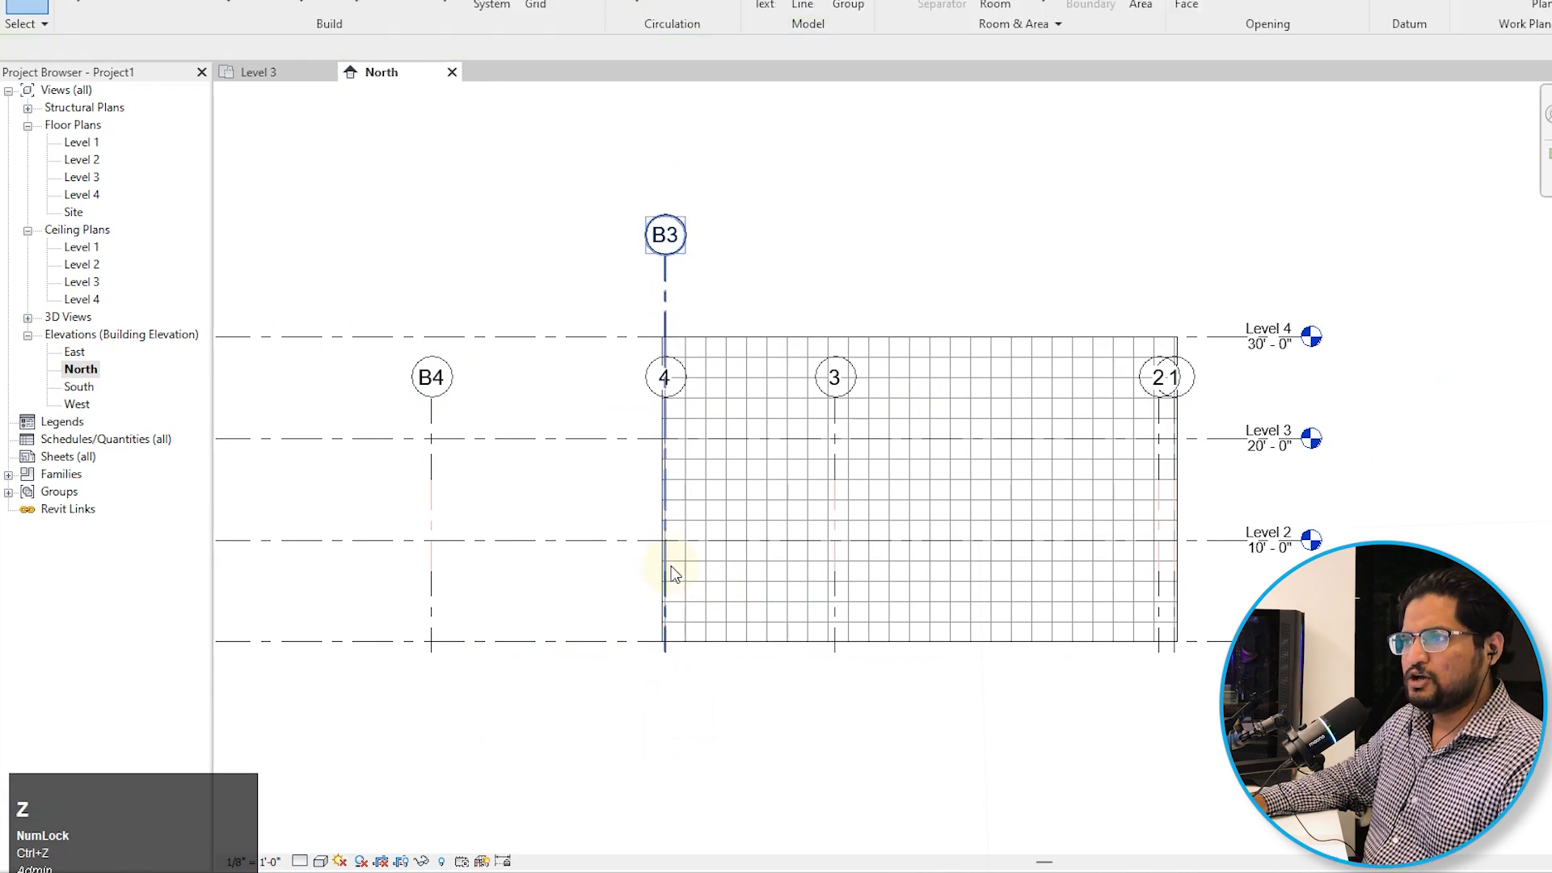
# Apply Bottom for Non-Plan View Symbols in grid B3's 1/4" Bubble type, and switch it to Both and confirm.
pyautogui.click(670, 295)
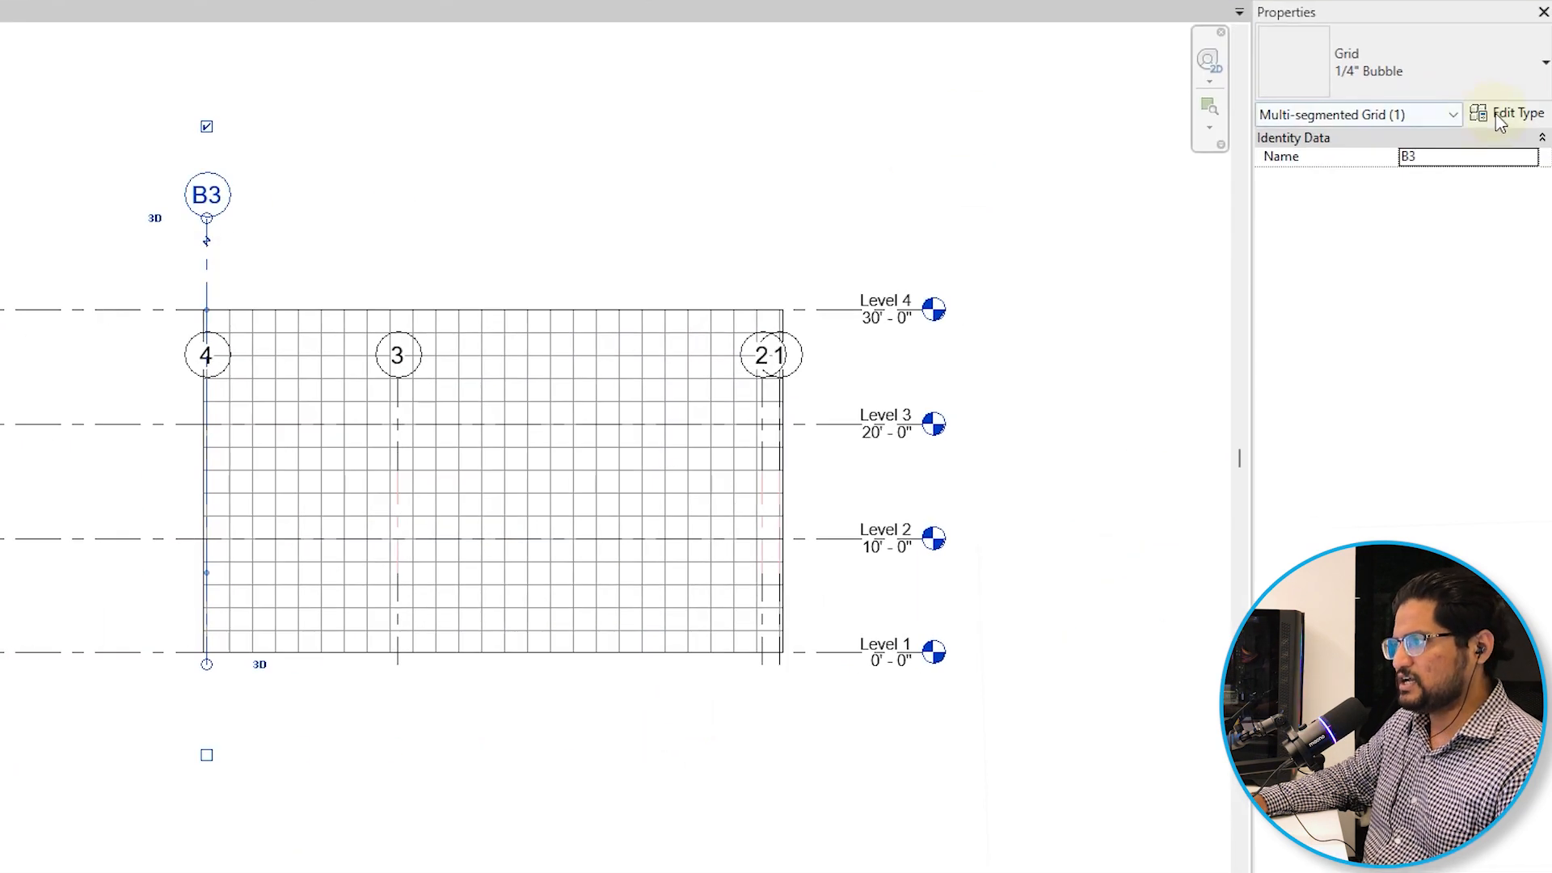
pyautogui.click(1507, 113)
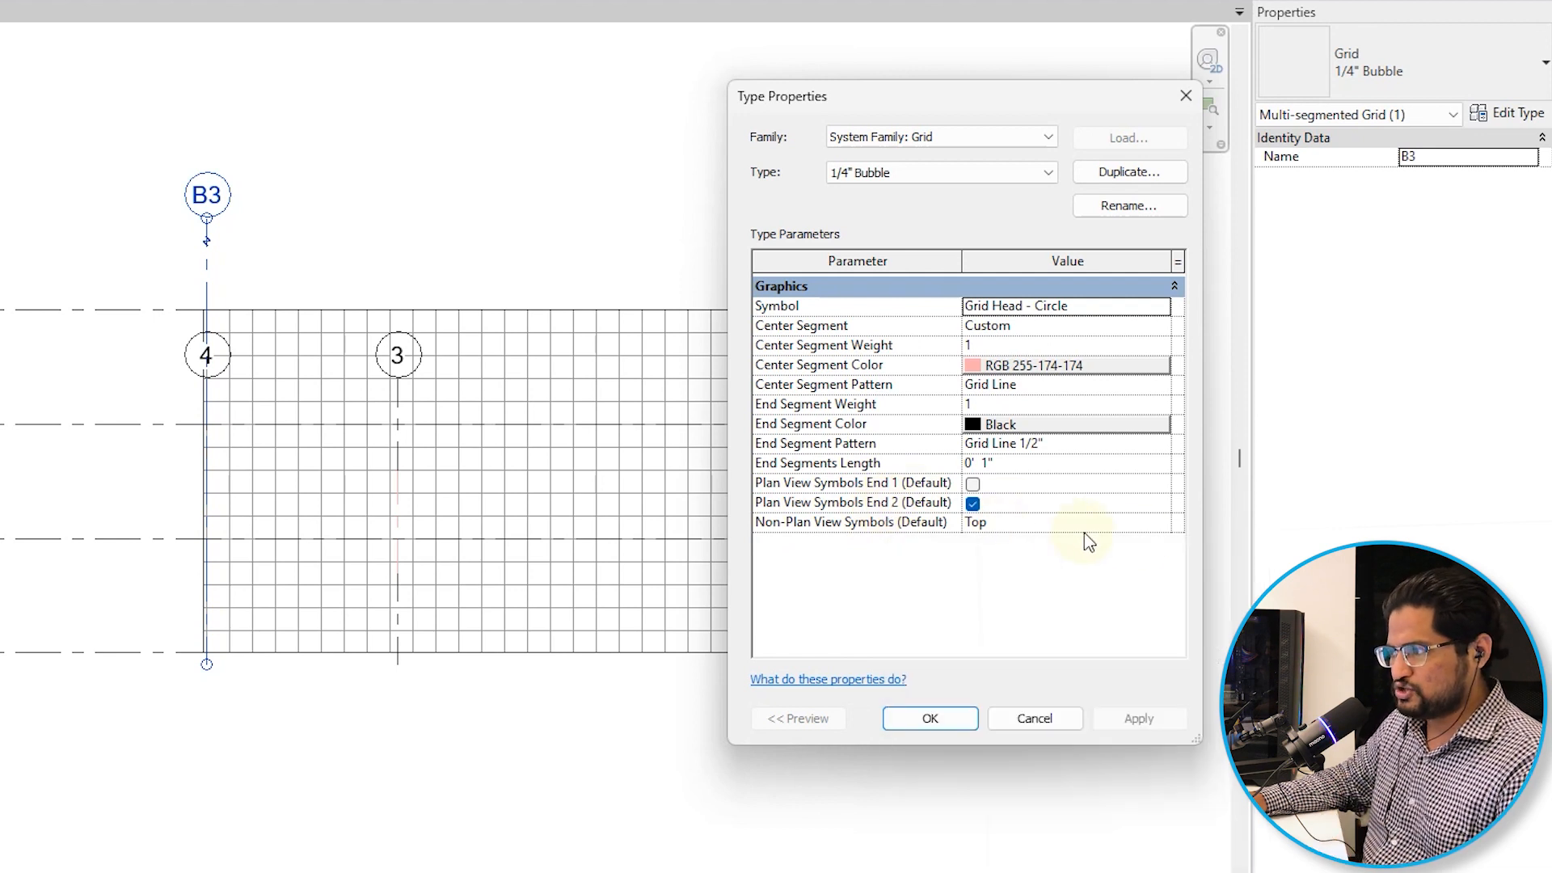
pyautogui.click(1161, 526)
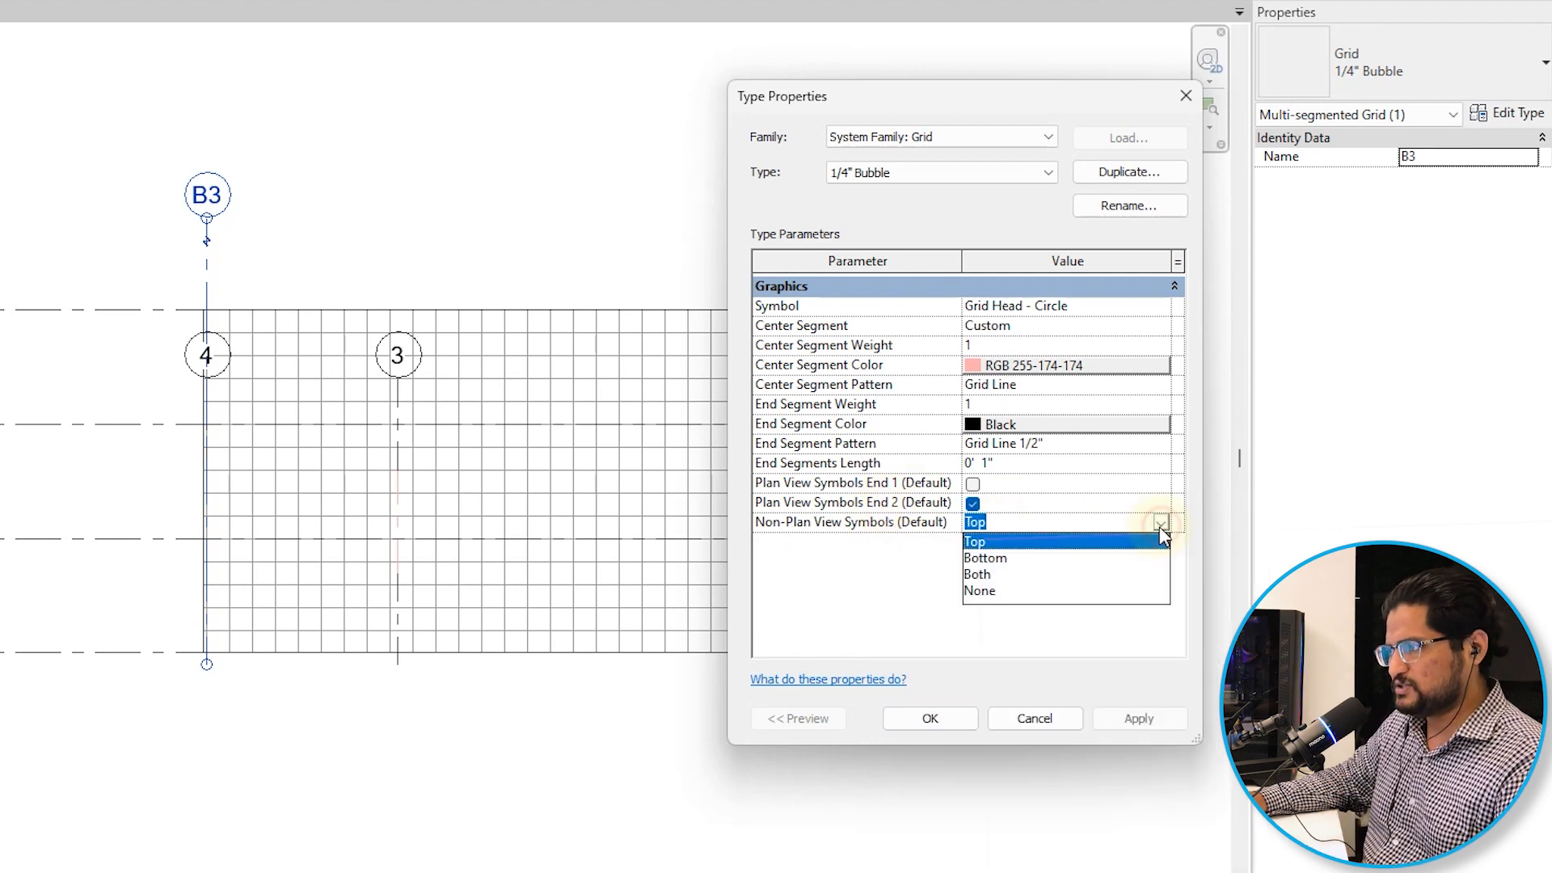
pyautogui.click(1000, 558)
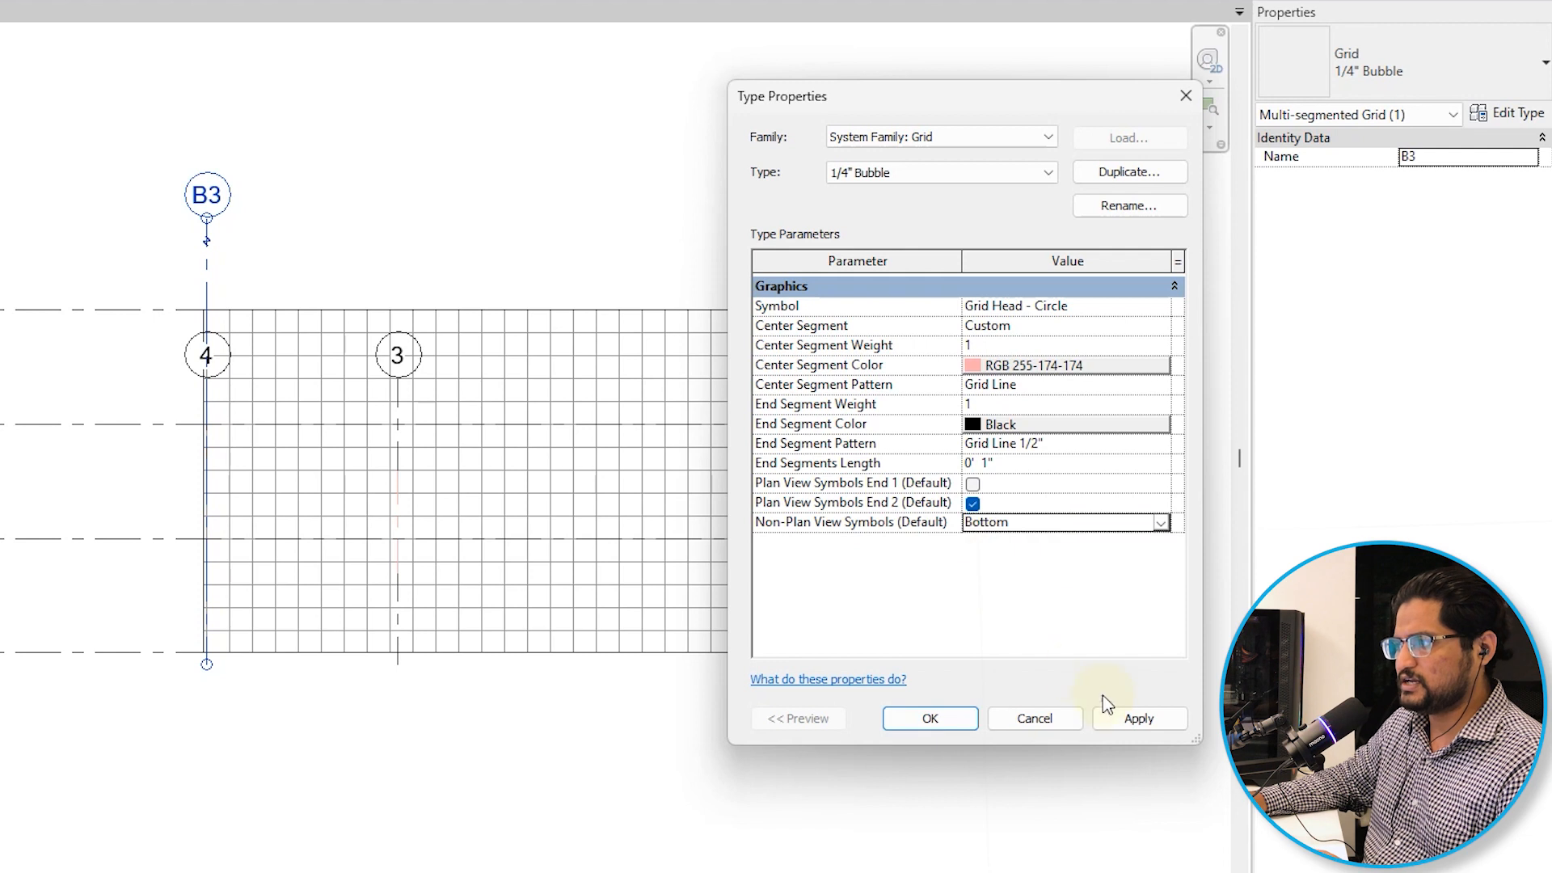
pyautogui.click(1136, 718)
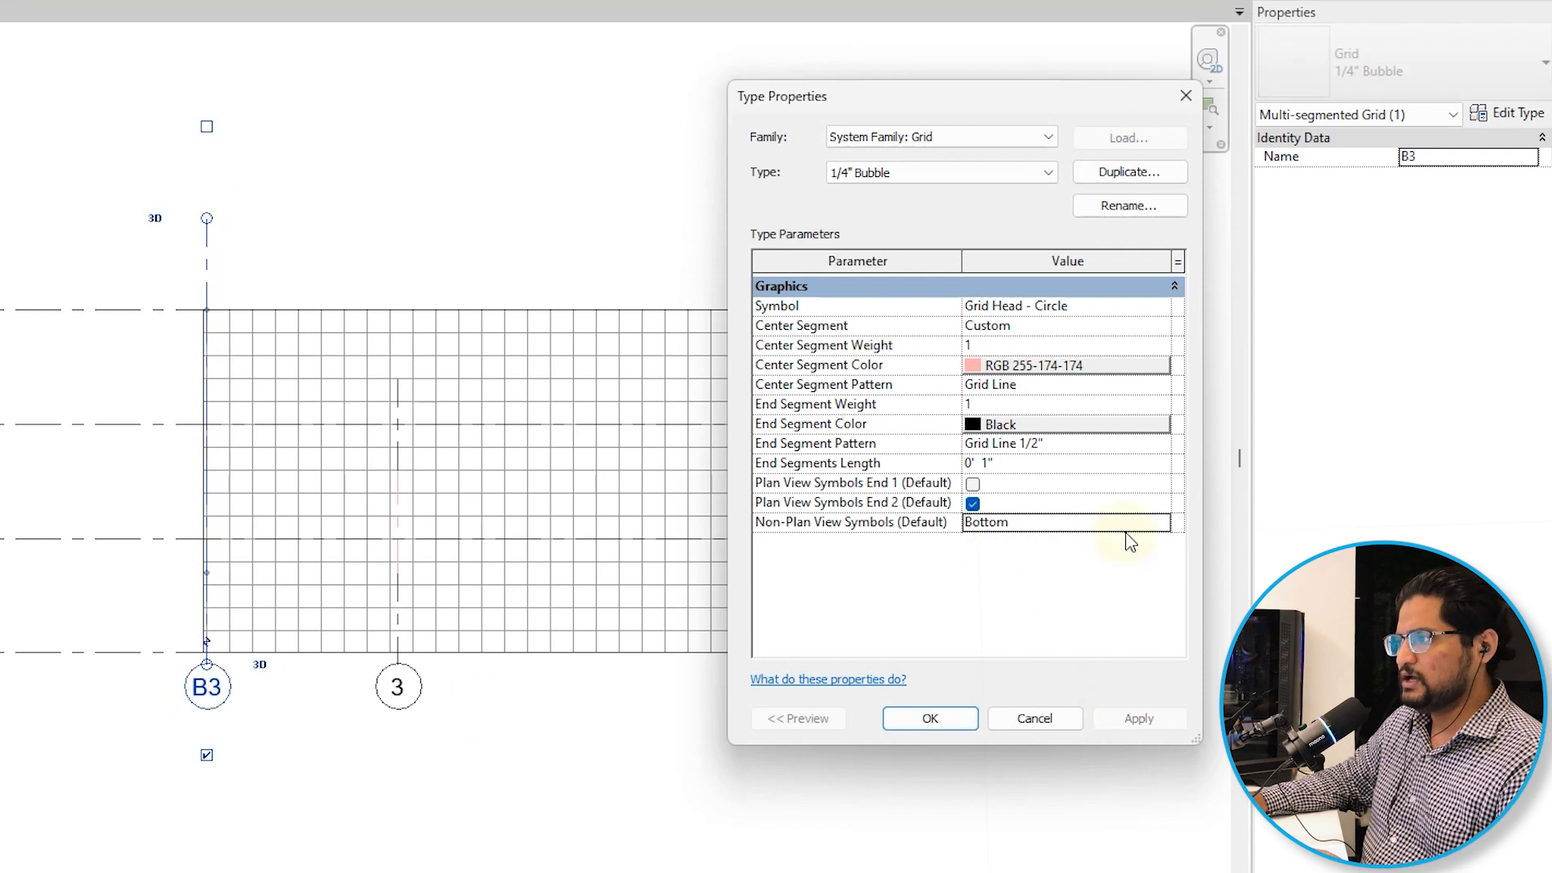
pyautogui.click(1168, 526)
pyautogui.click(982, 575)
pyautogui.click(1132, 718)
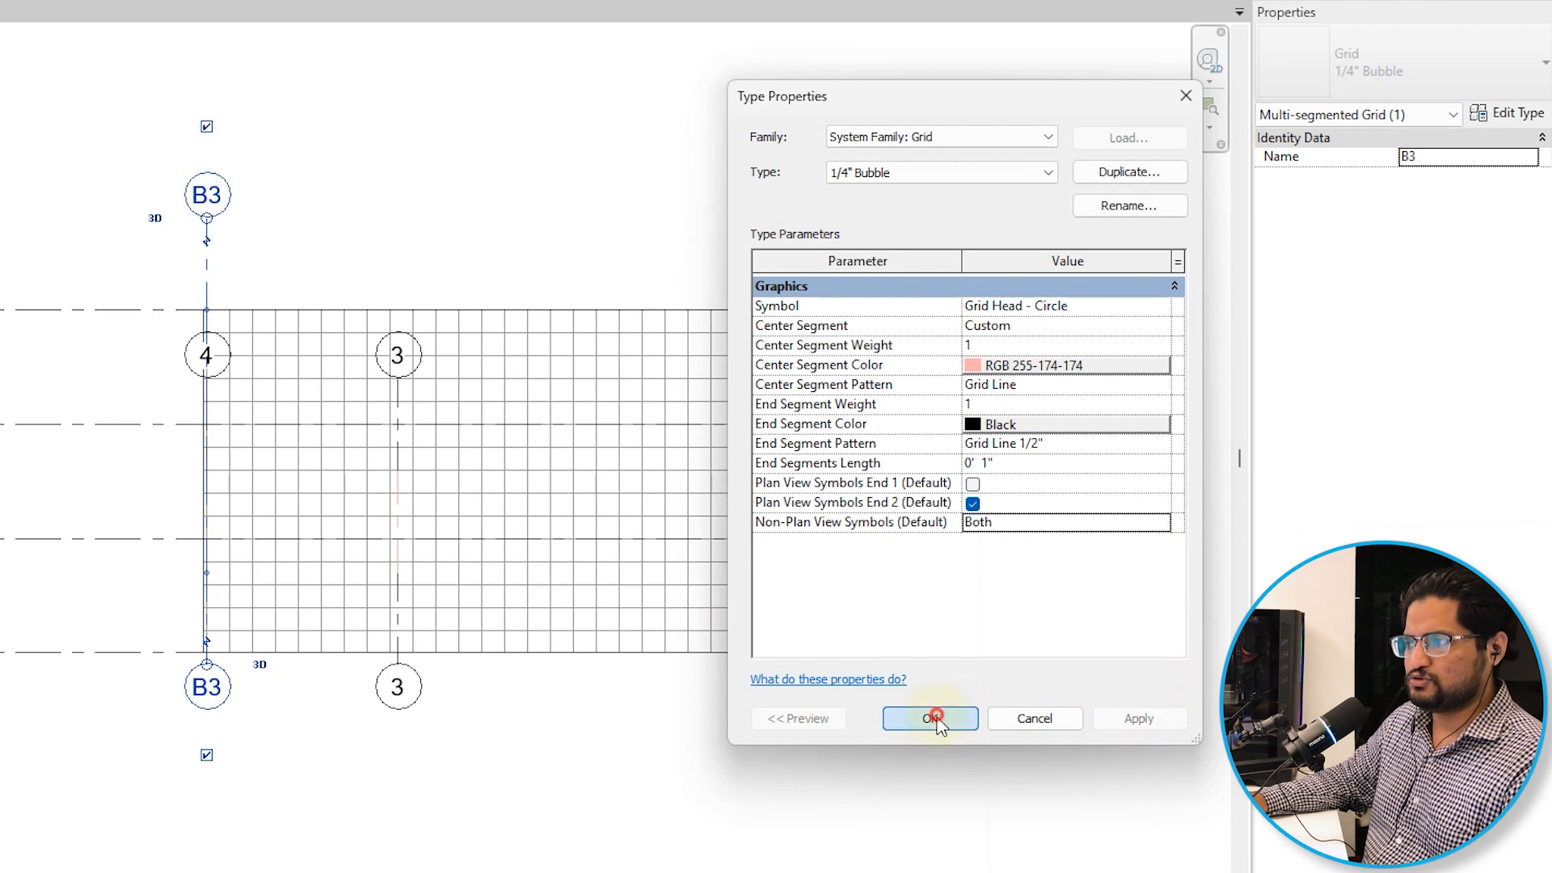
pyautogui.click(931, 718)
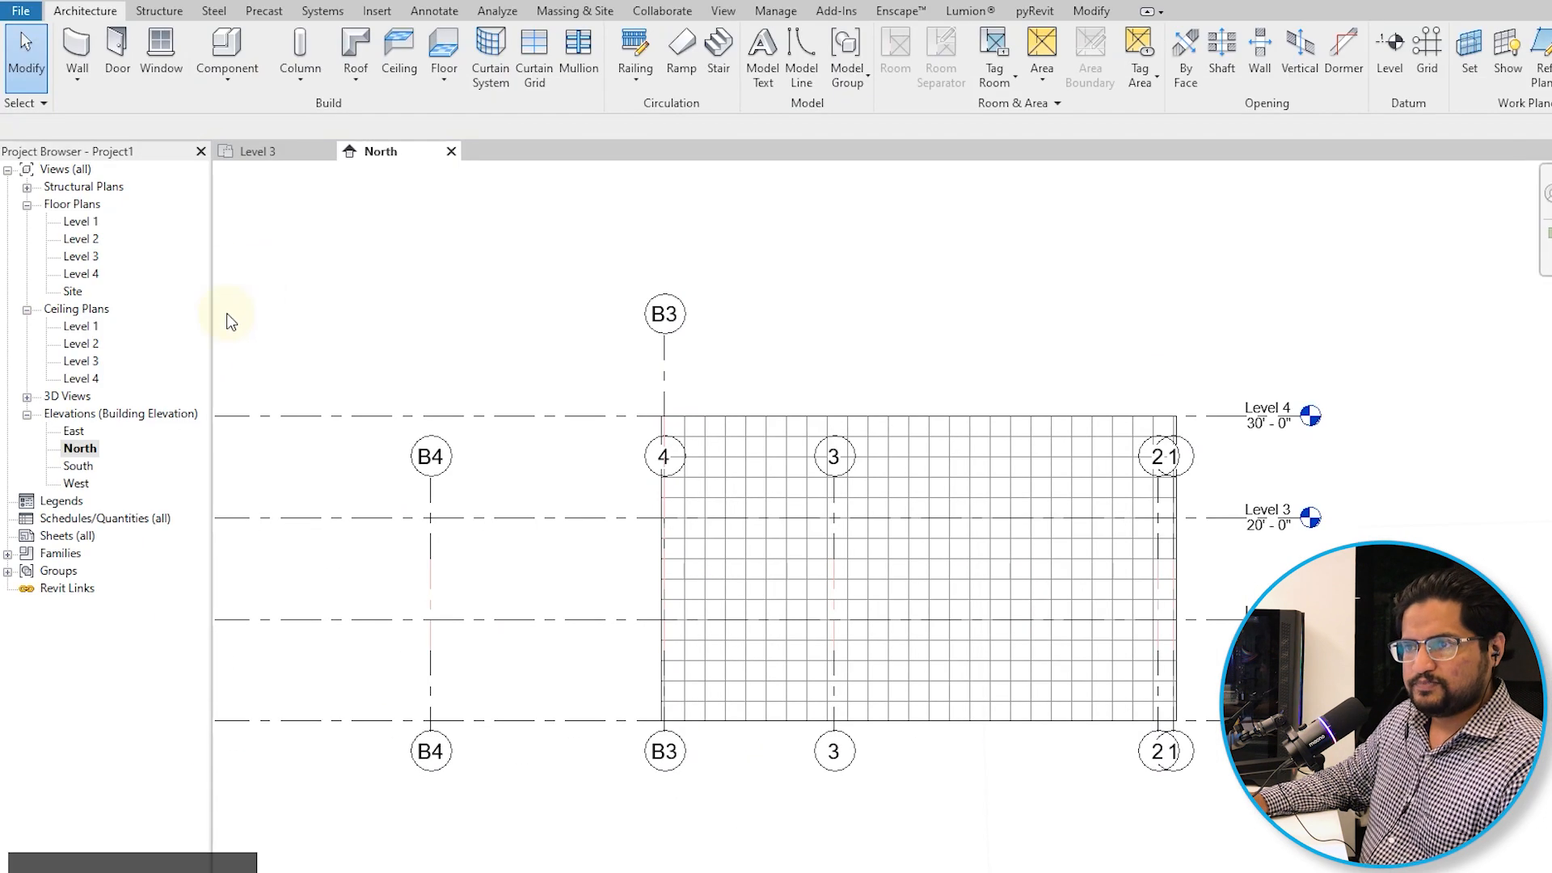
# Examine the grid heads in the East elevation, and return to the Level 3 floor plan to inspect grid B4's head.
pyautogui.click(76, 452)
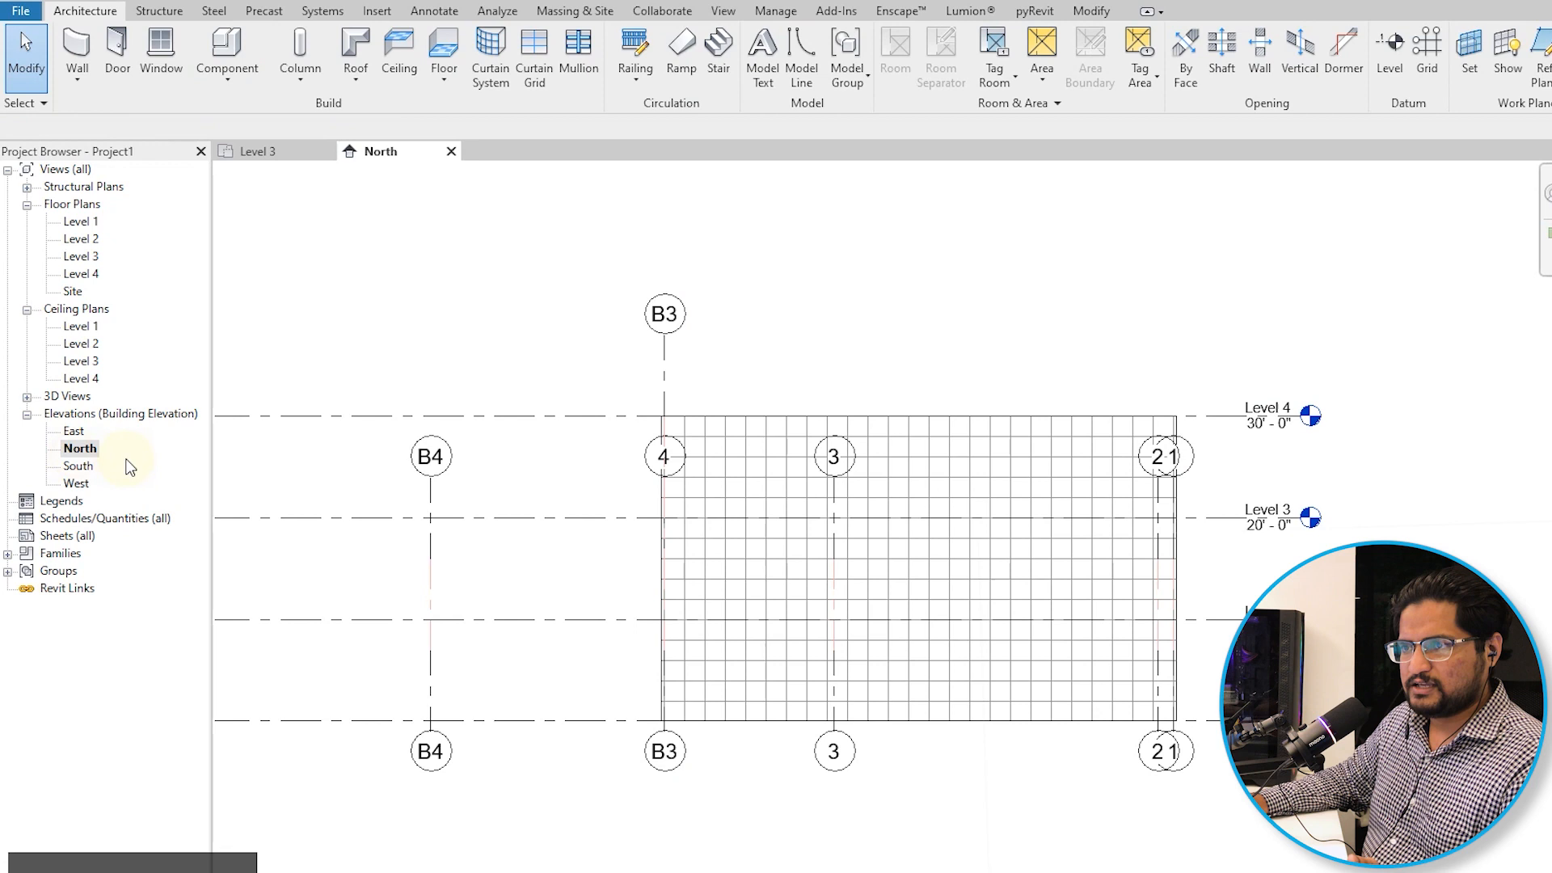
pyautogui.doubleClick(74, 431)
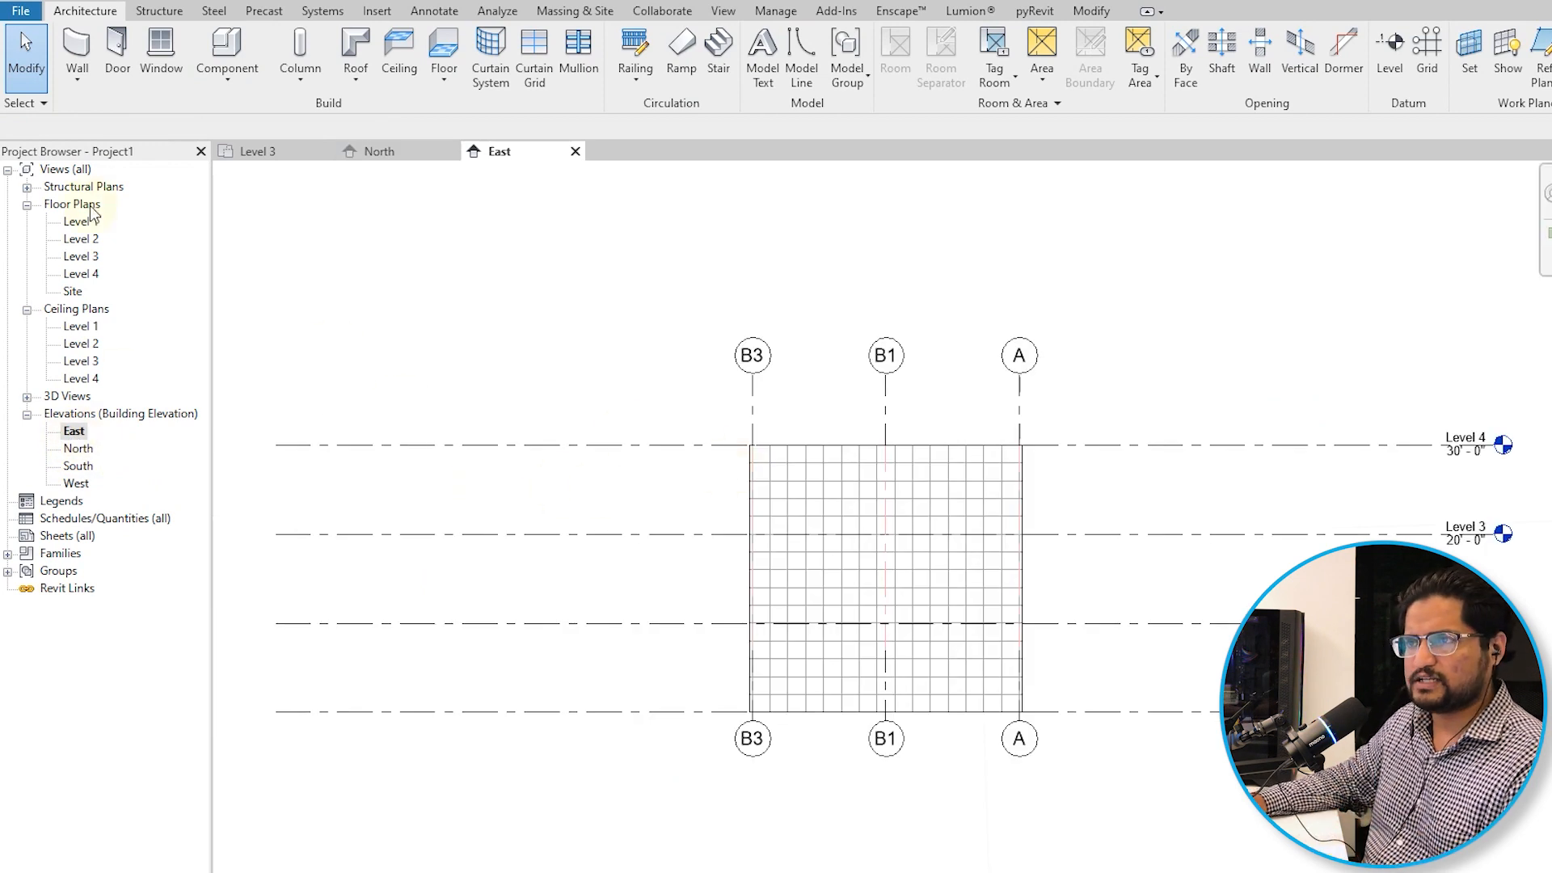
pyautogui.click(288, 153)
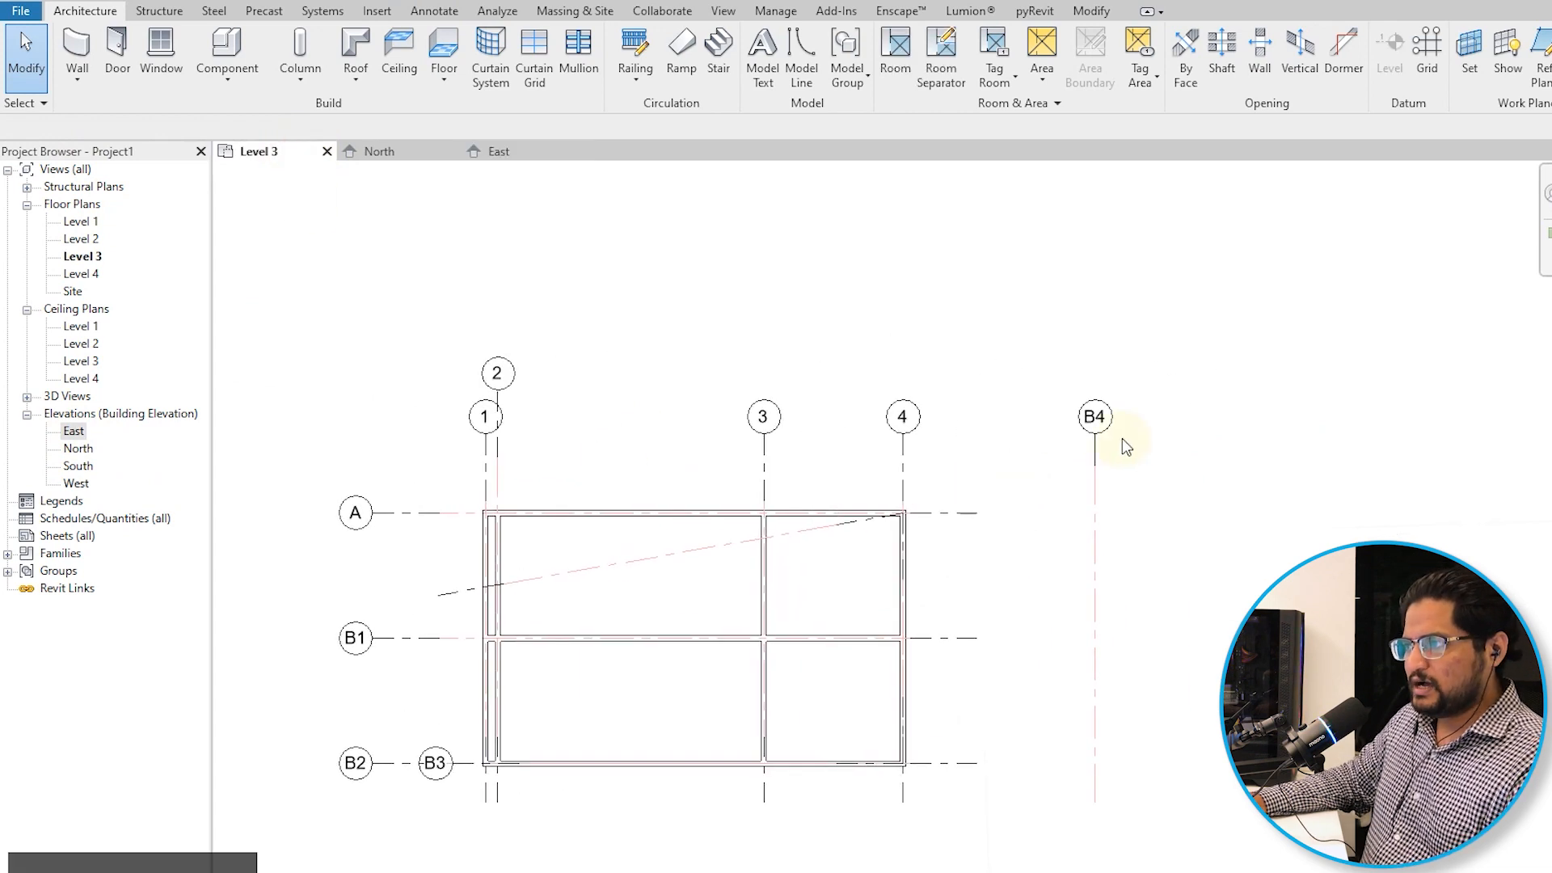
pyautogui.scroll(3, 1124, 453)
pyautogui.moveTo(1127, 462); pyautogui.dragTo(1125, 457, button='middle')
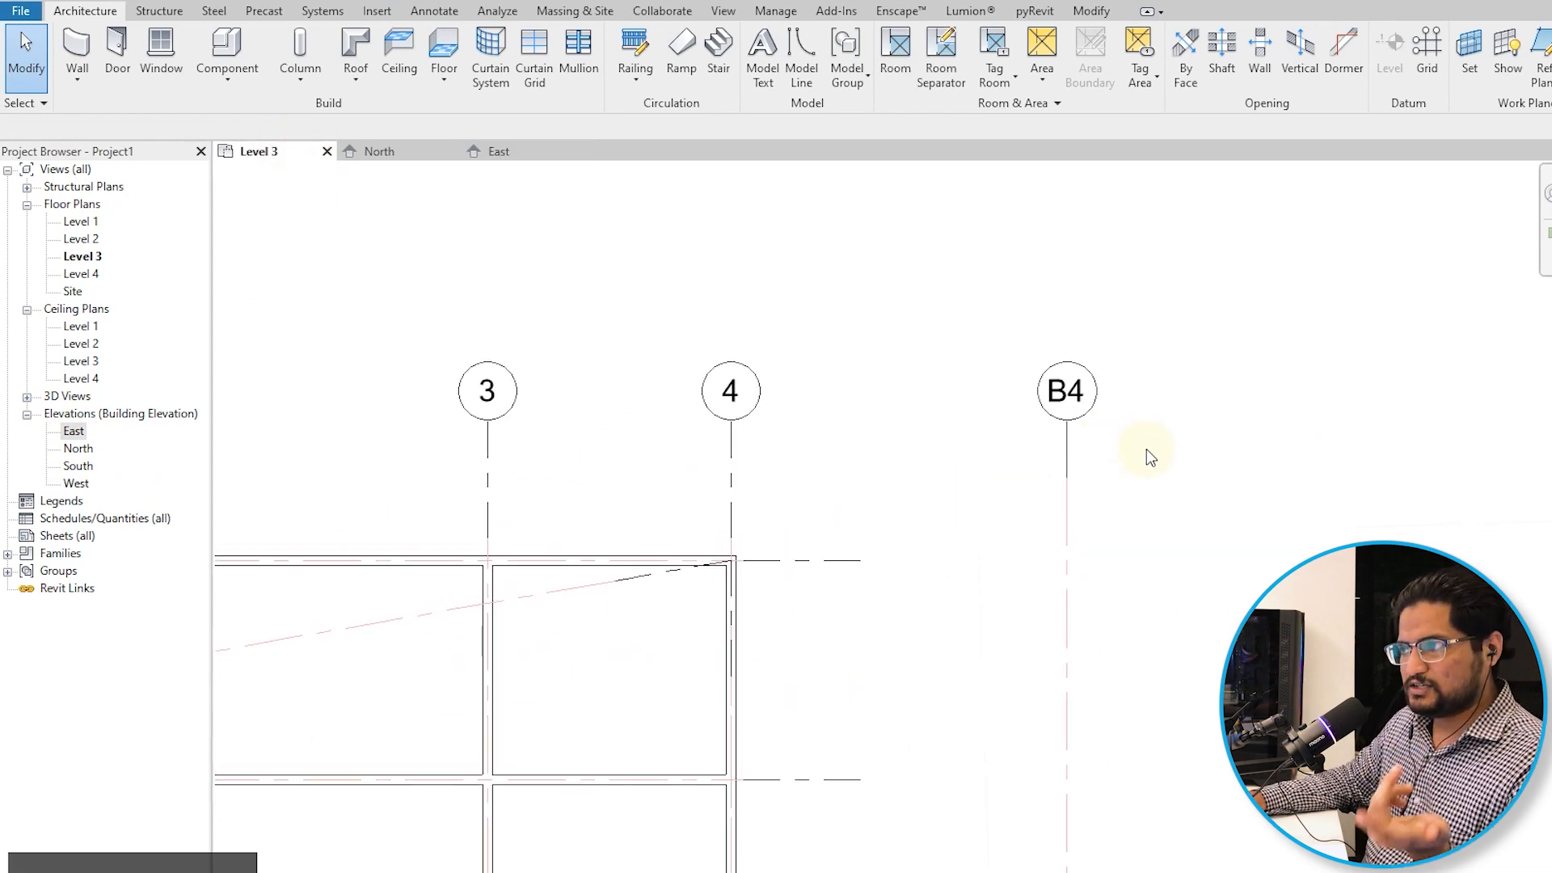
pyautogui.click(1104, 385)
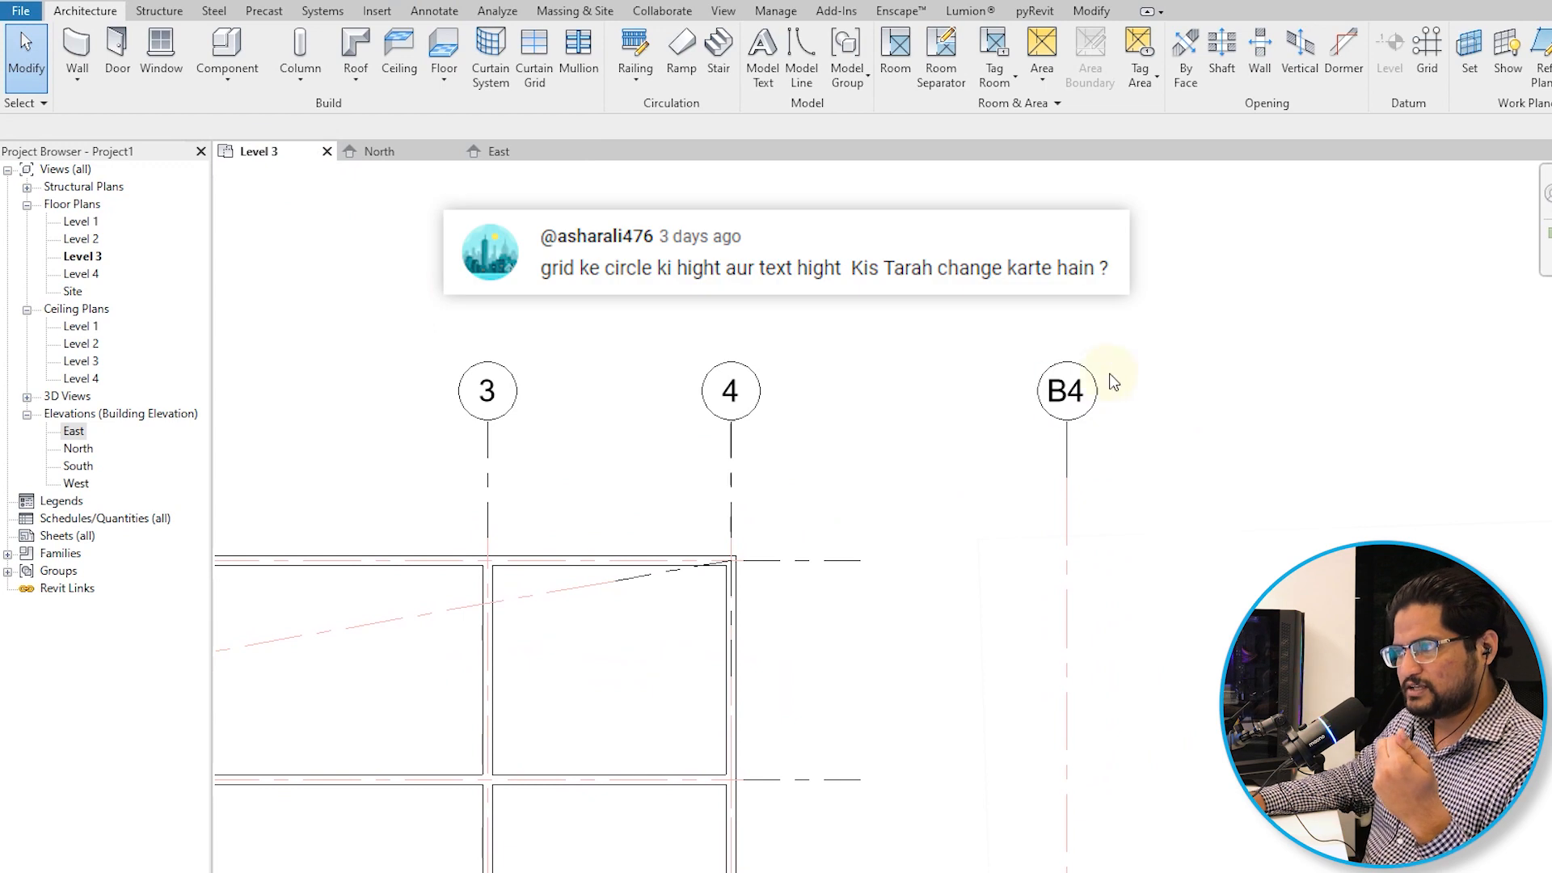
pyautogui.scroll(3, 1107, 386)
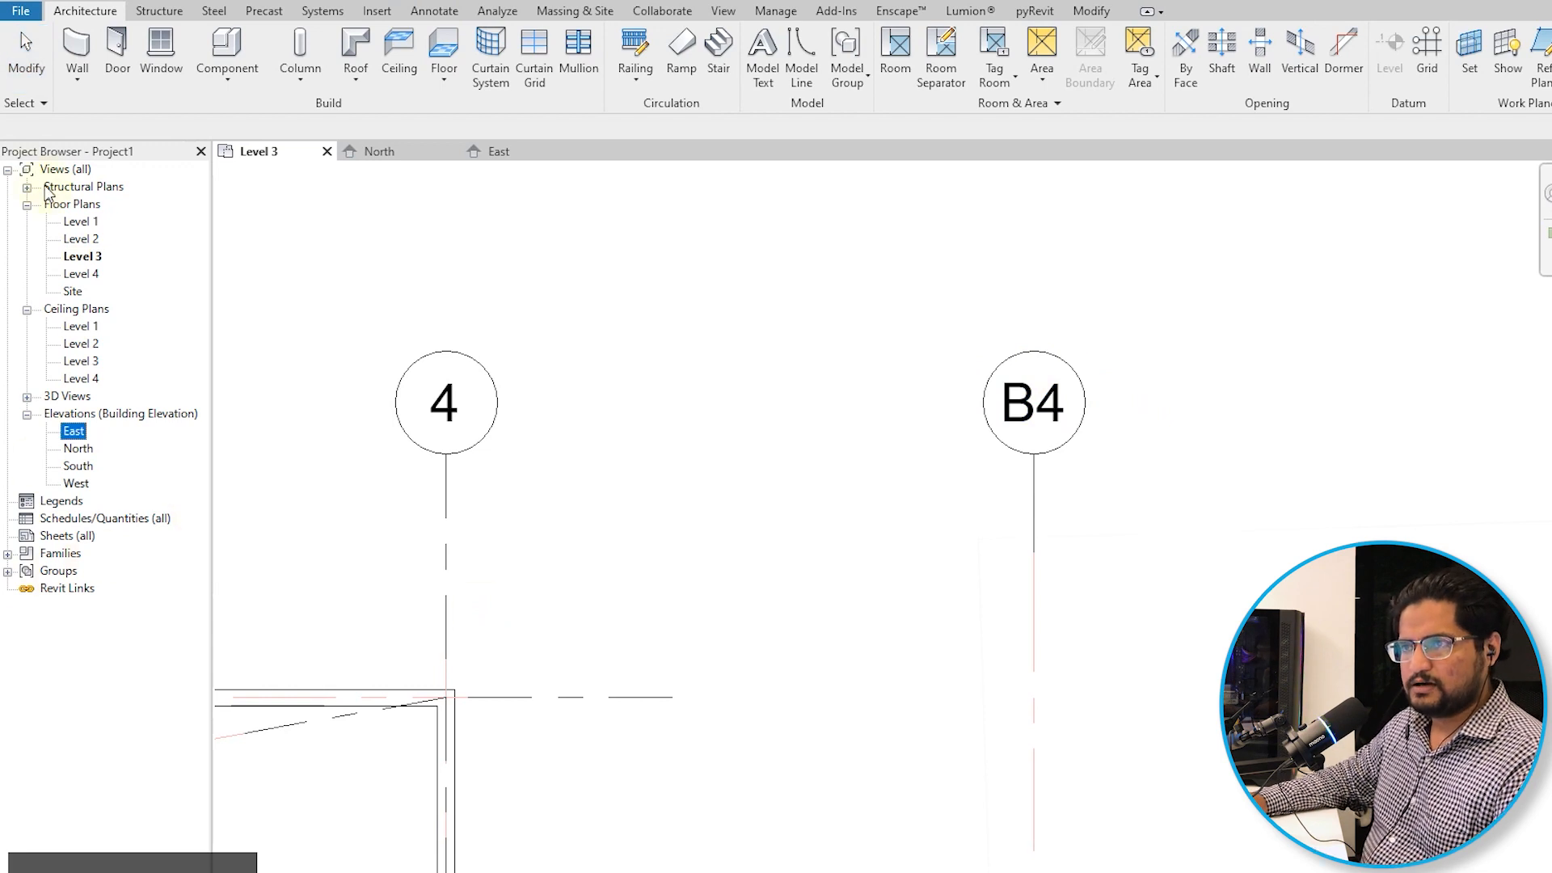
# Expand the Annotation Symbols families to reveal the Grid Head - Circle and Grid Head - No Bubble types, and widen the browser to read full names.
pyautogui.click(7, 555)
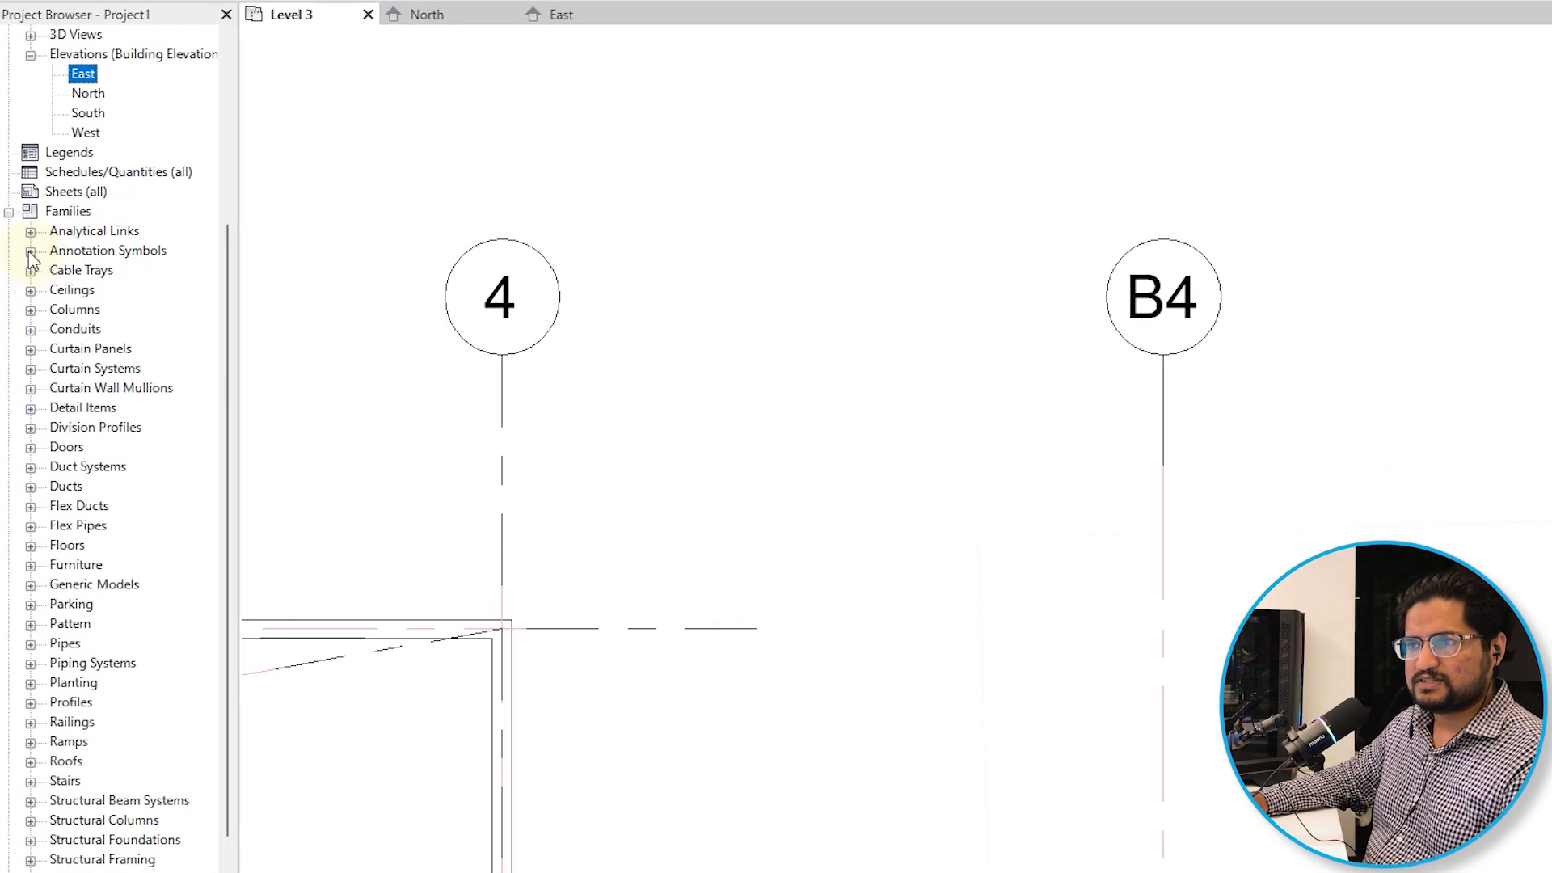
pyautogui.click(30, 252)
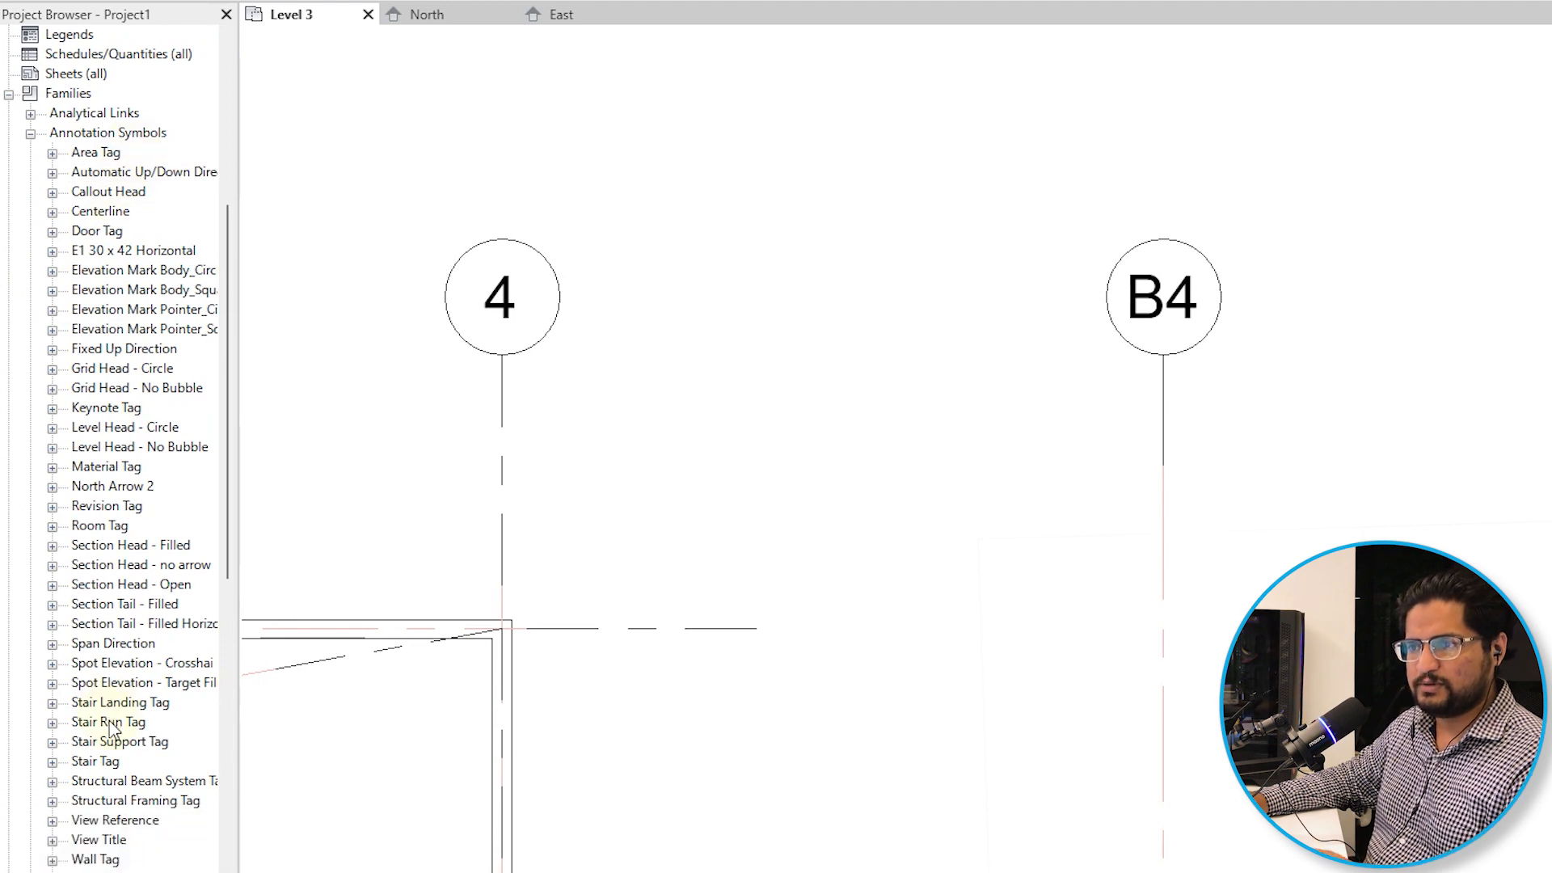
pyautogui.click(132, 370)
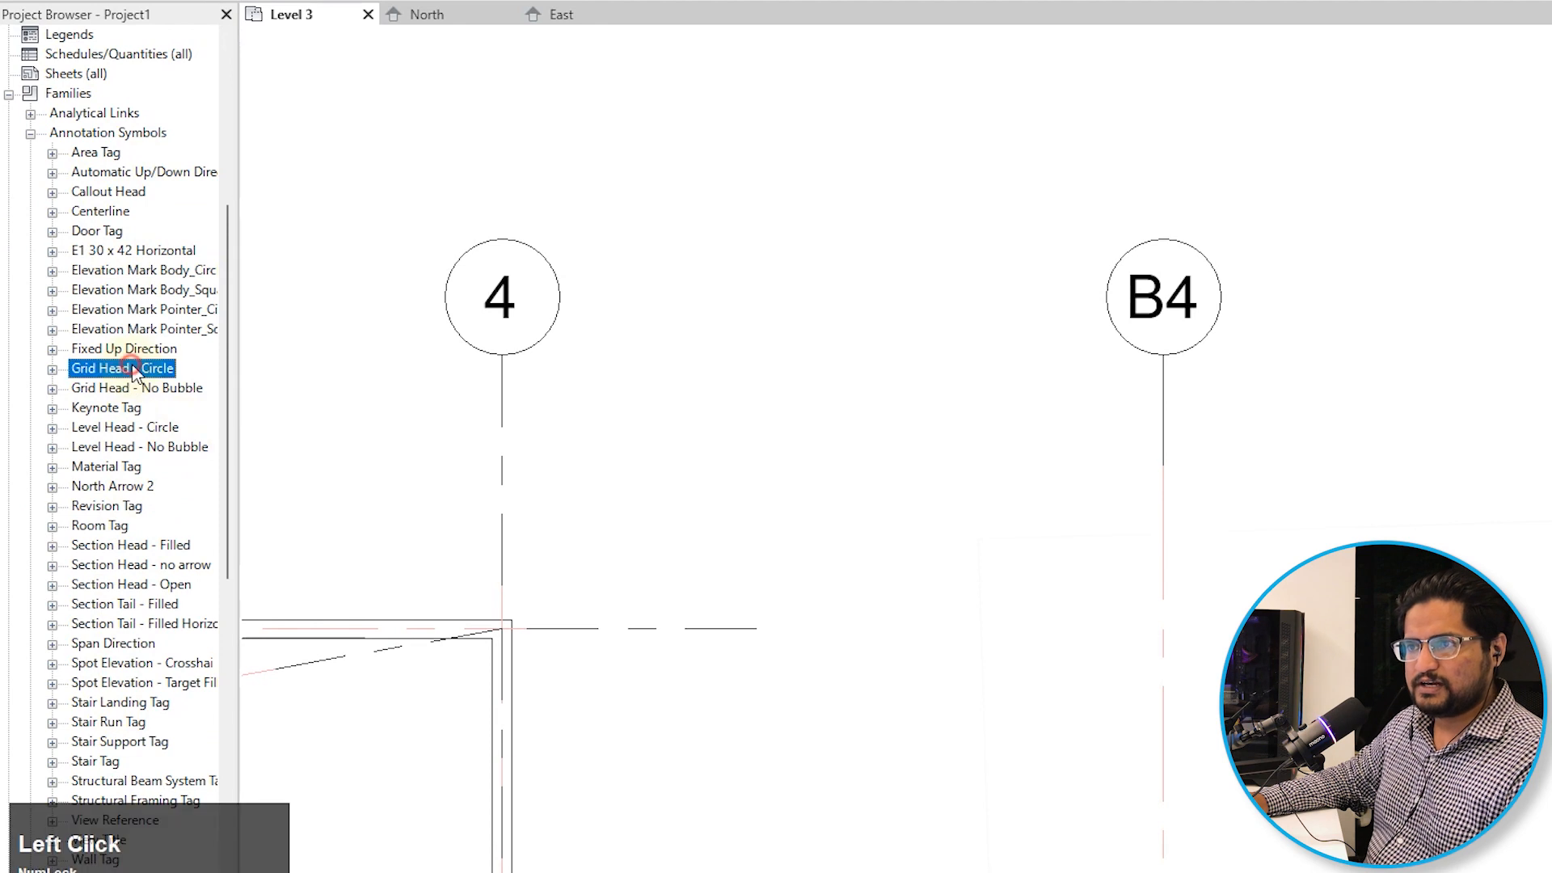
pyautogui.click(51, 369)
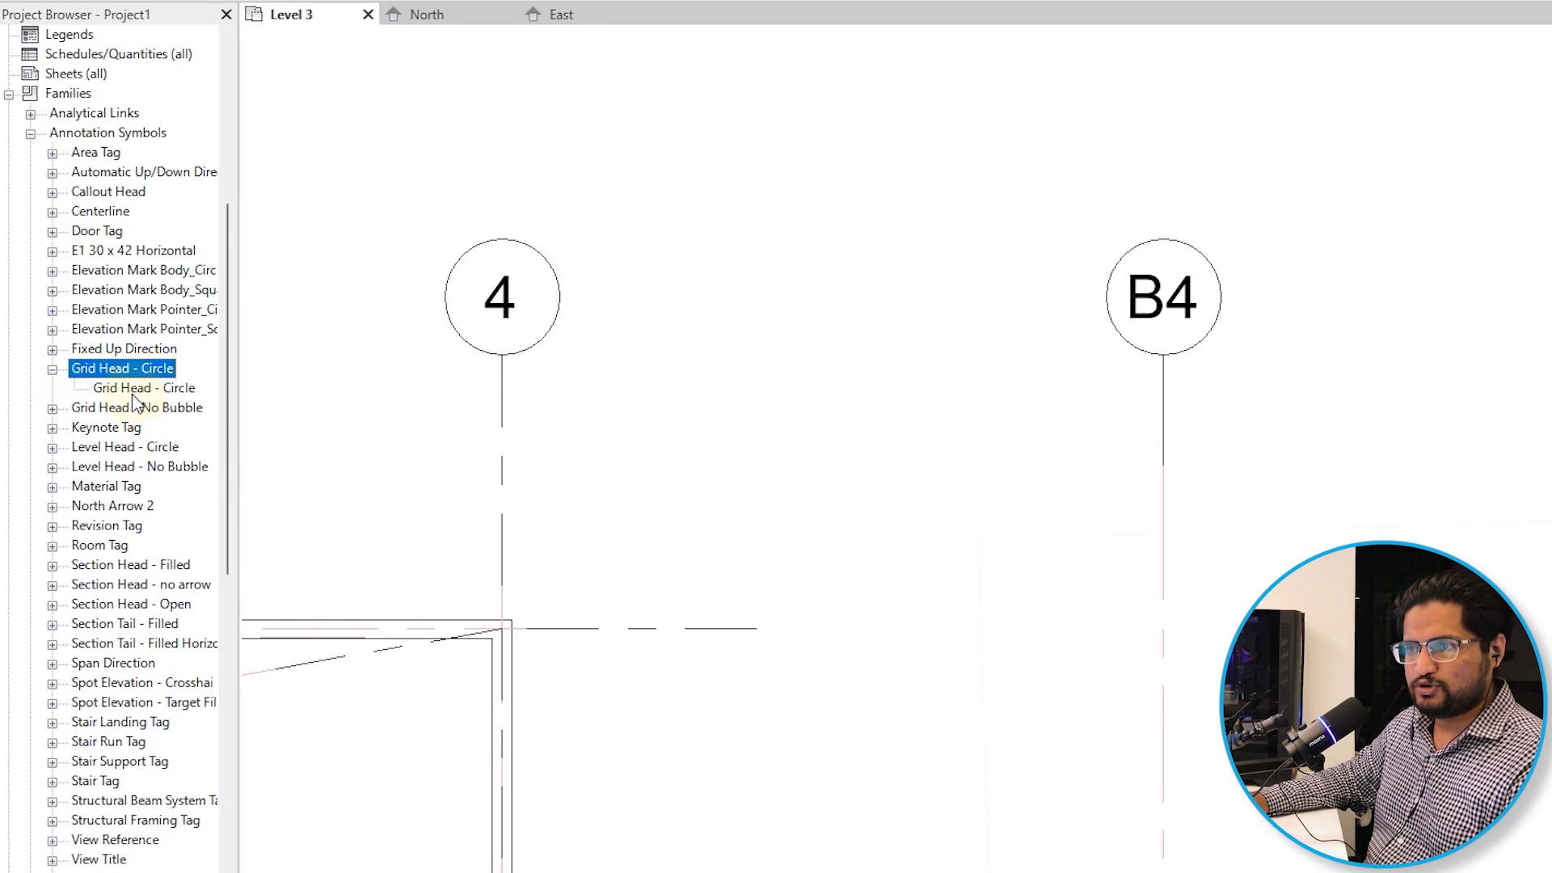
pyautogui.click(52, 409)
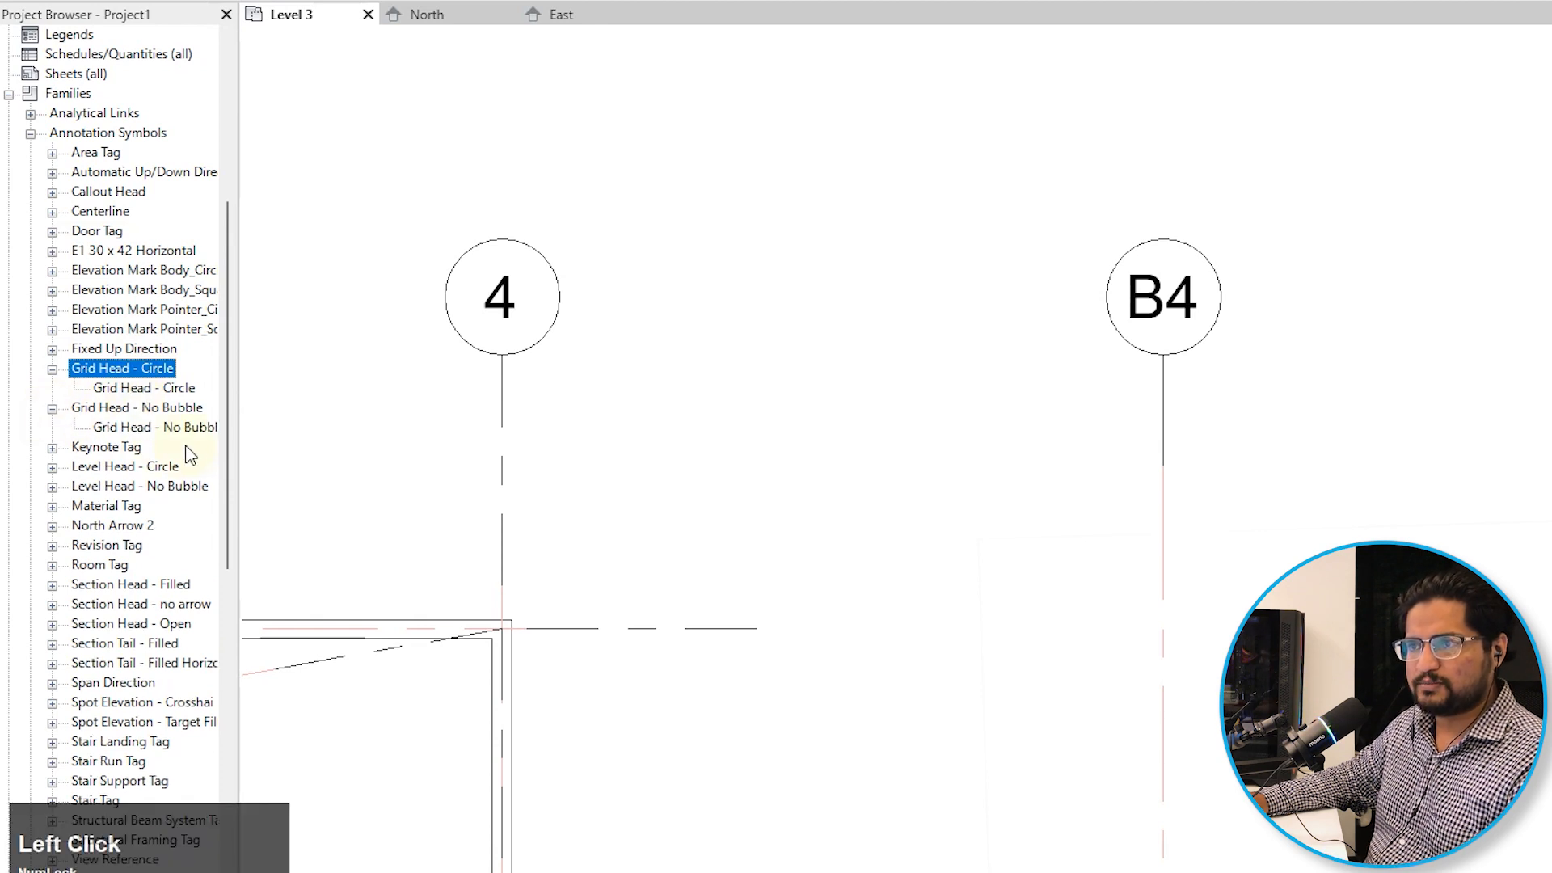
pyautogui.click(243, 358)
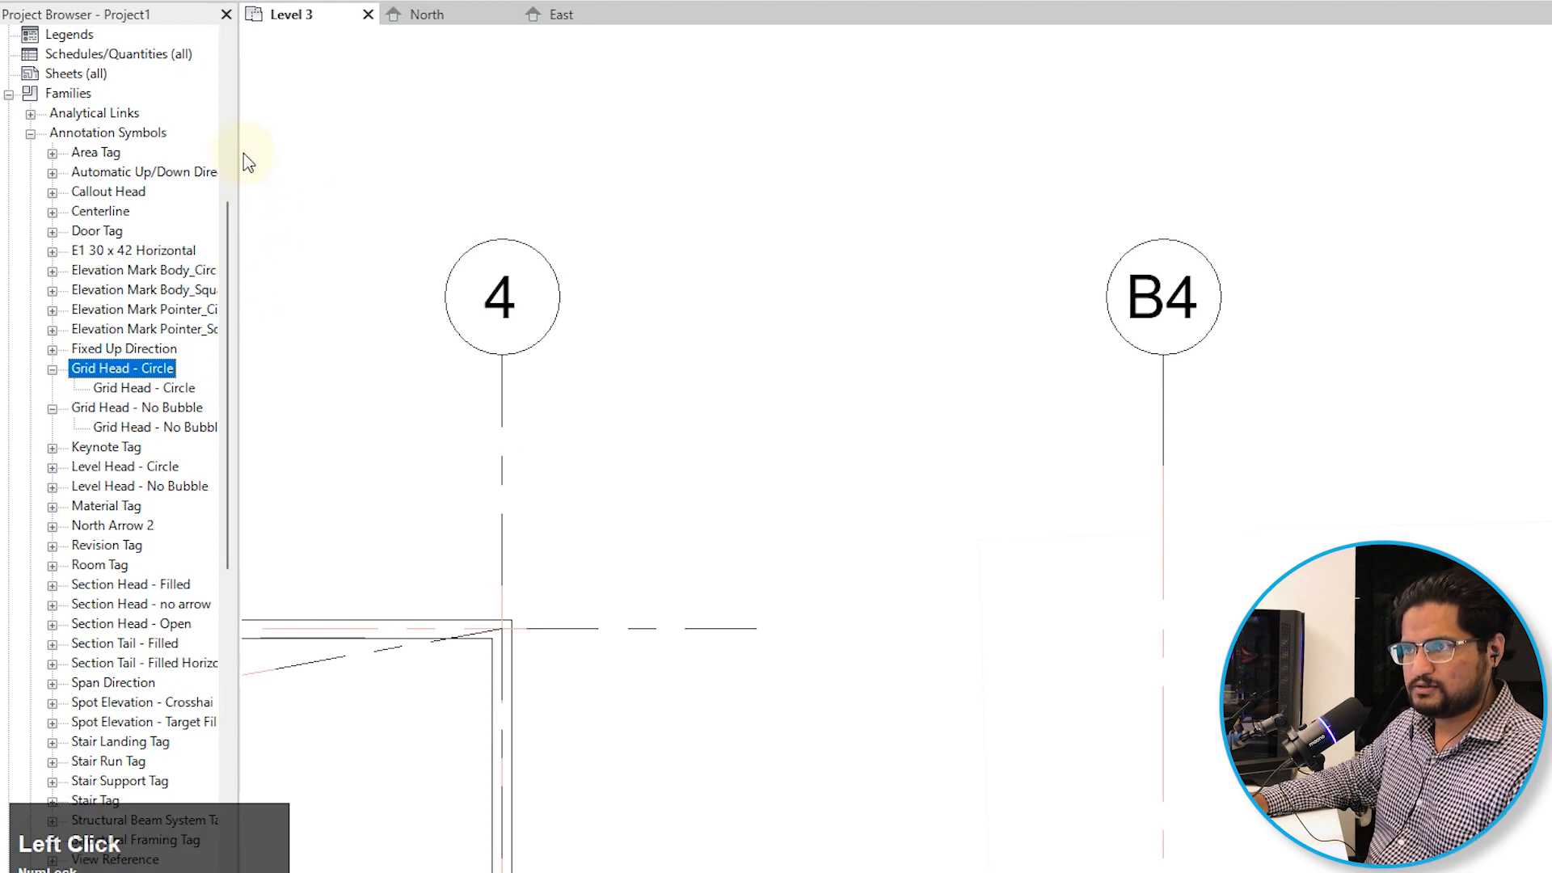
pyautogui.moveTo(237, 146); pyautogui.dragTo(346, 210)
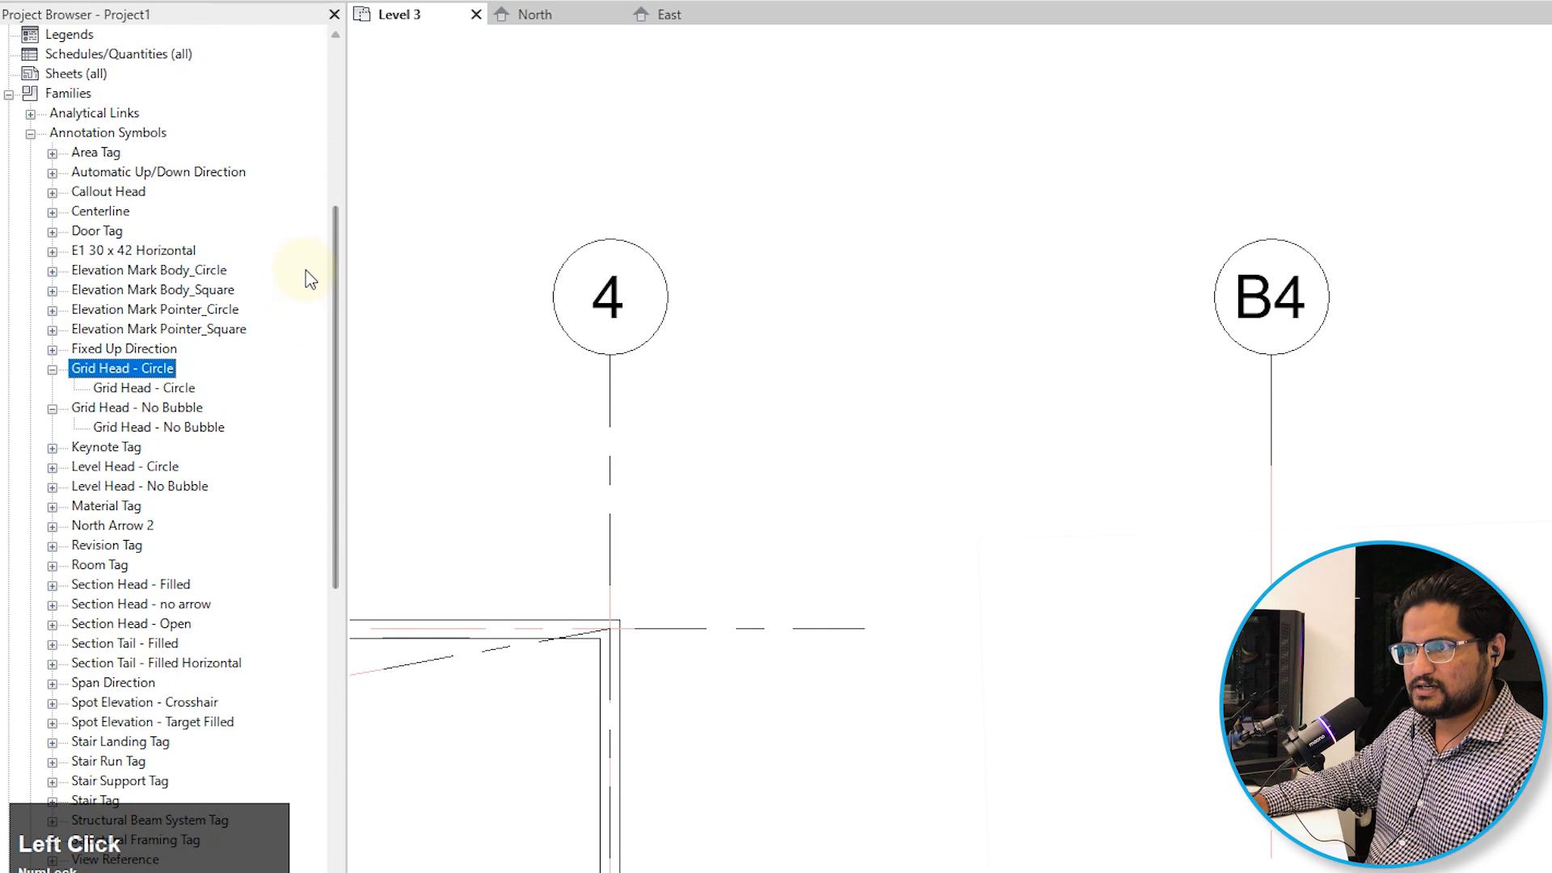
# Open the Grid Head - Circle annotation family for editing.
pyautogui.rightClick(111, 369)
pyautogui.click(188, 469)
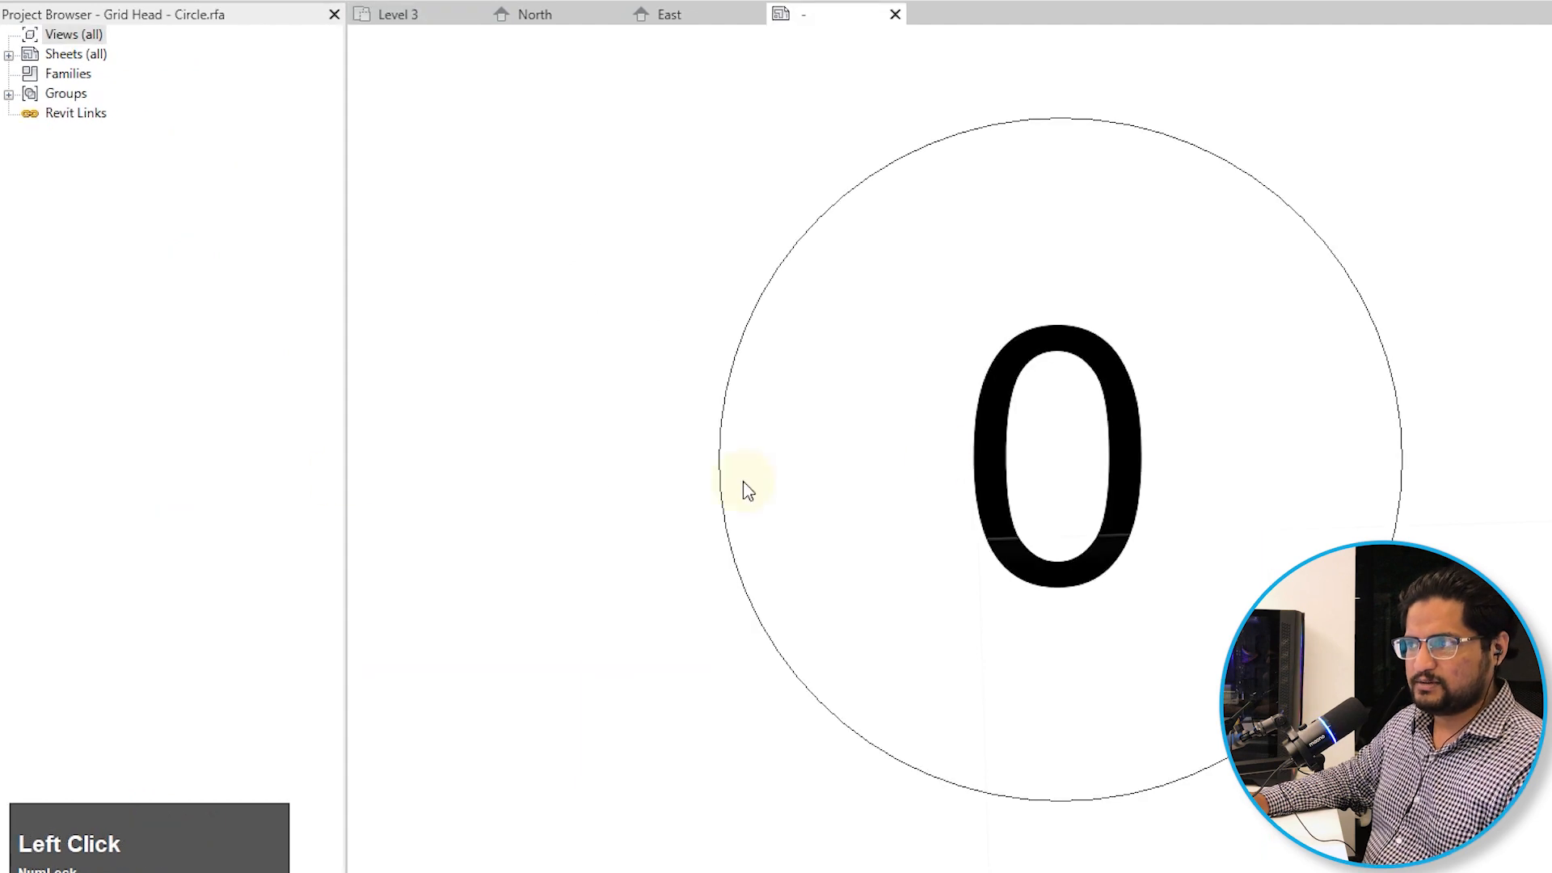
pyautogui.scroll(-1, 1015, 372)
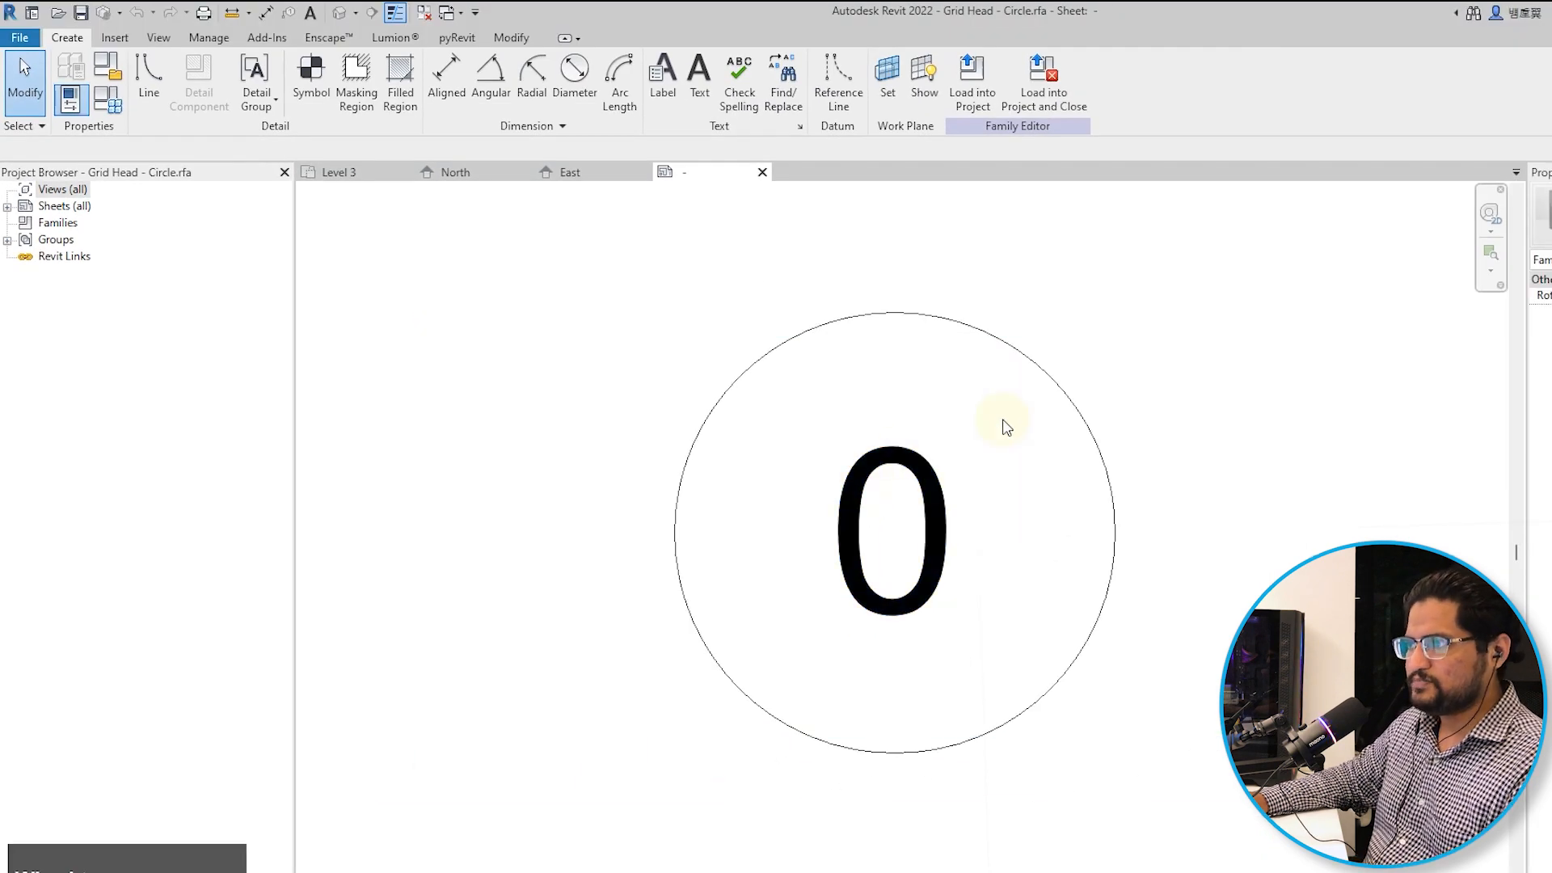
pyautogui.scroll(-1, 1043, 408)
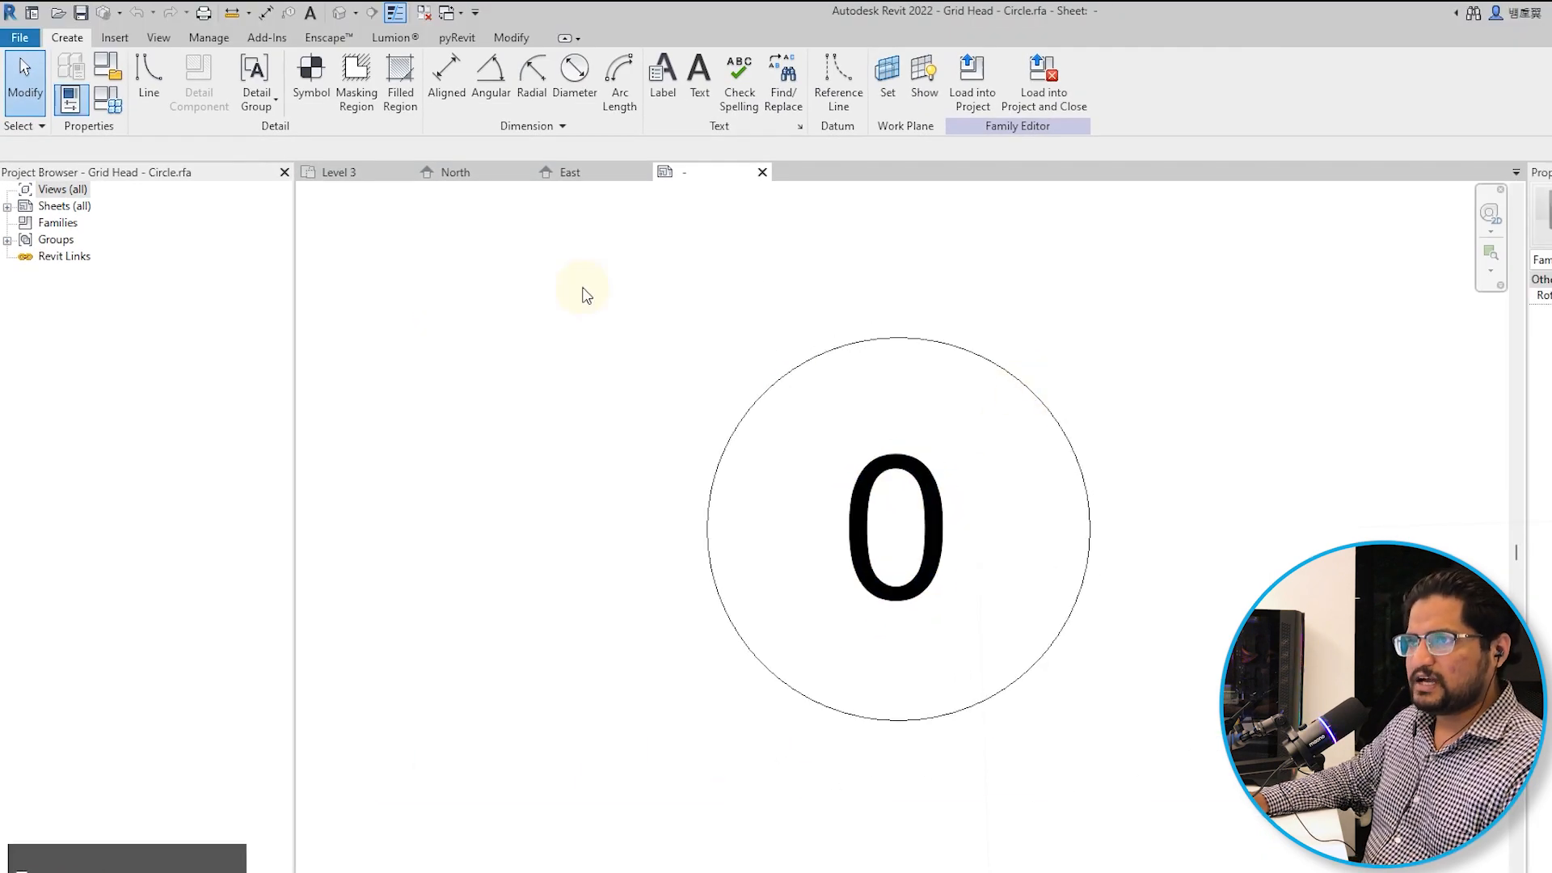
# Save the open grid head family as a new family file named Grid Head - Circle Small.
pyautogui.click(21, 37)
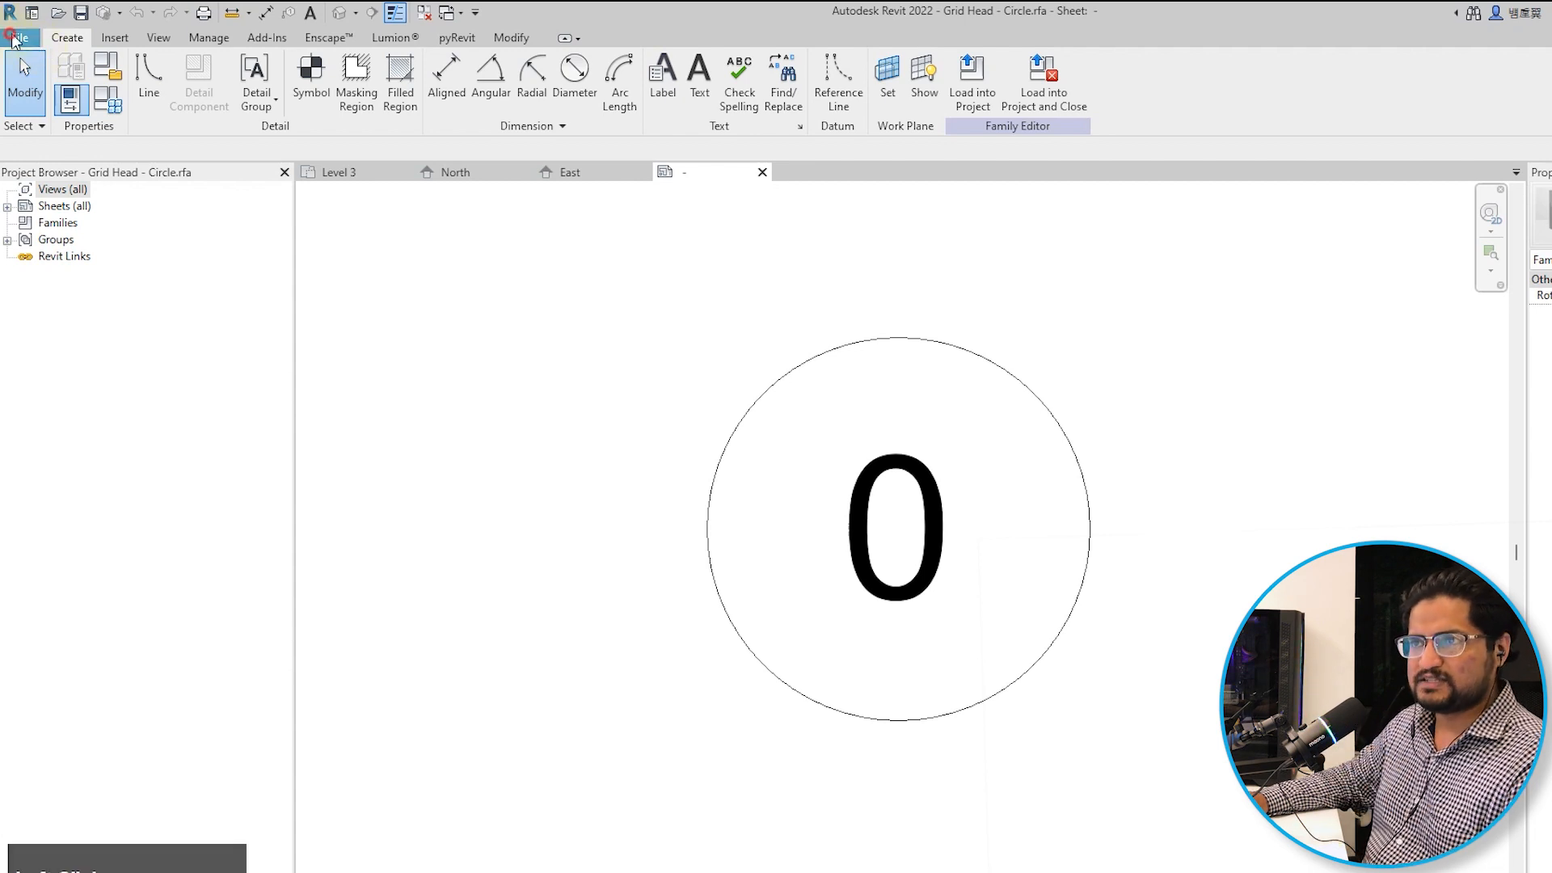
pyautogui.moveTo(65, 262)
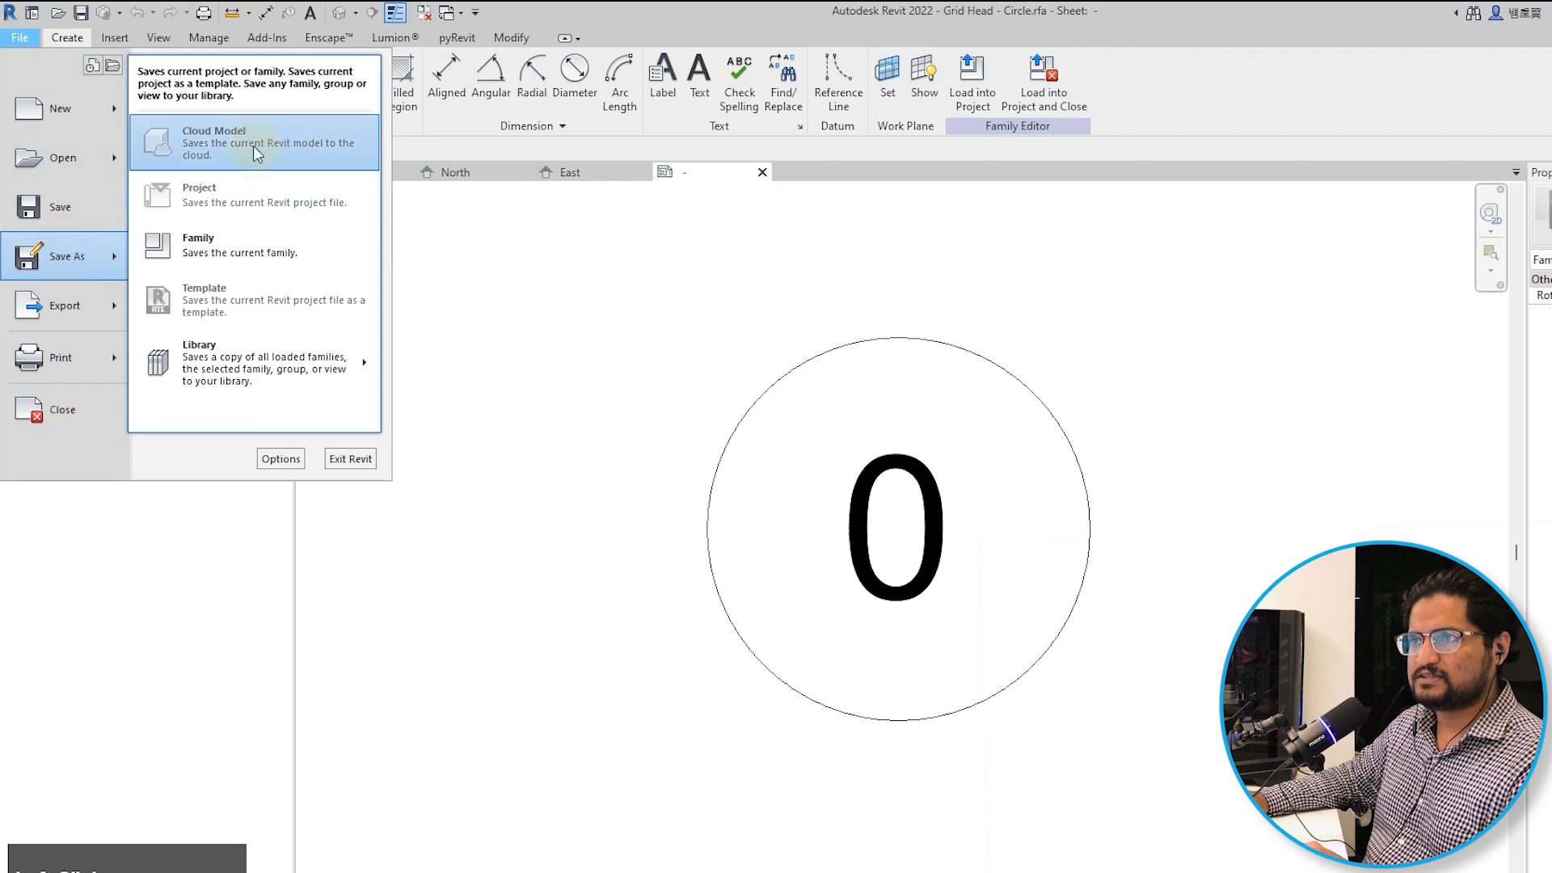
pyautogui.click(247, 244)
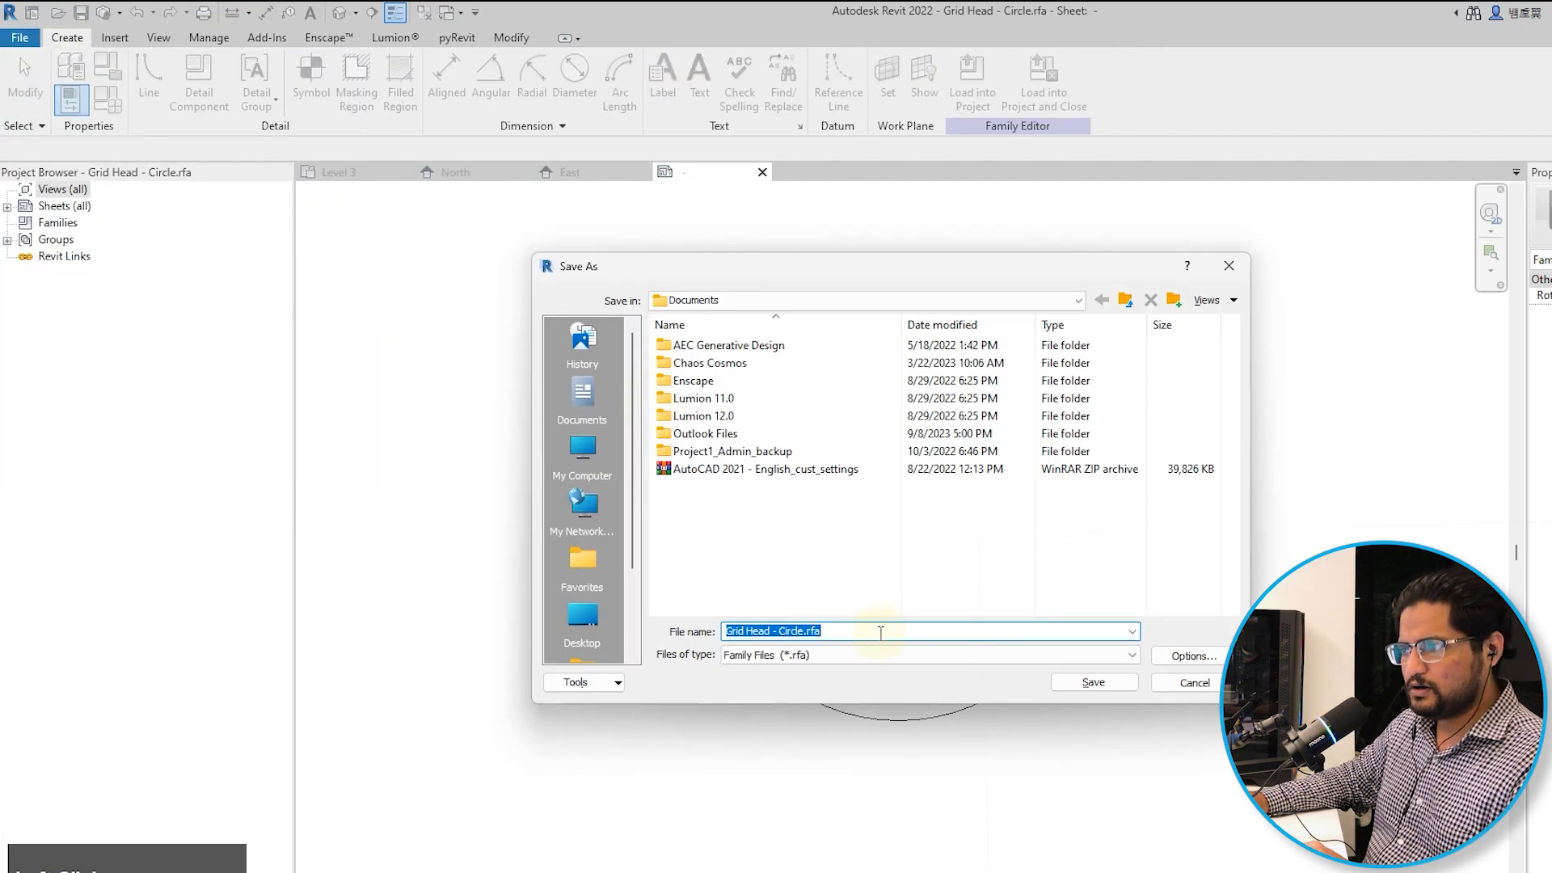
pyautogui.click(800, 631)
pyautogui.write('Small')
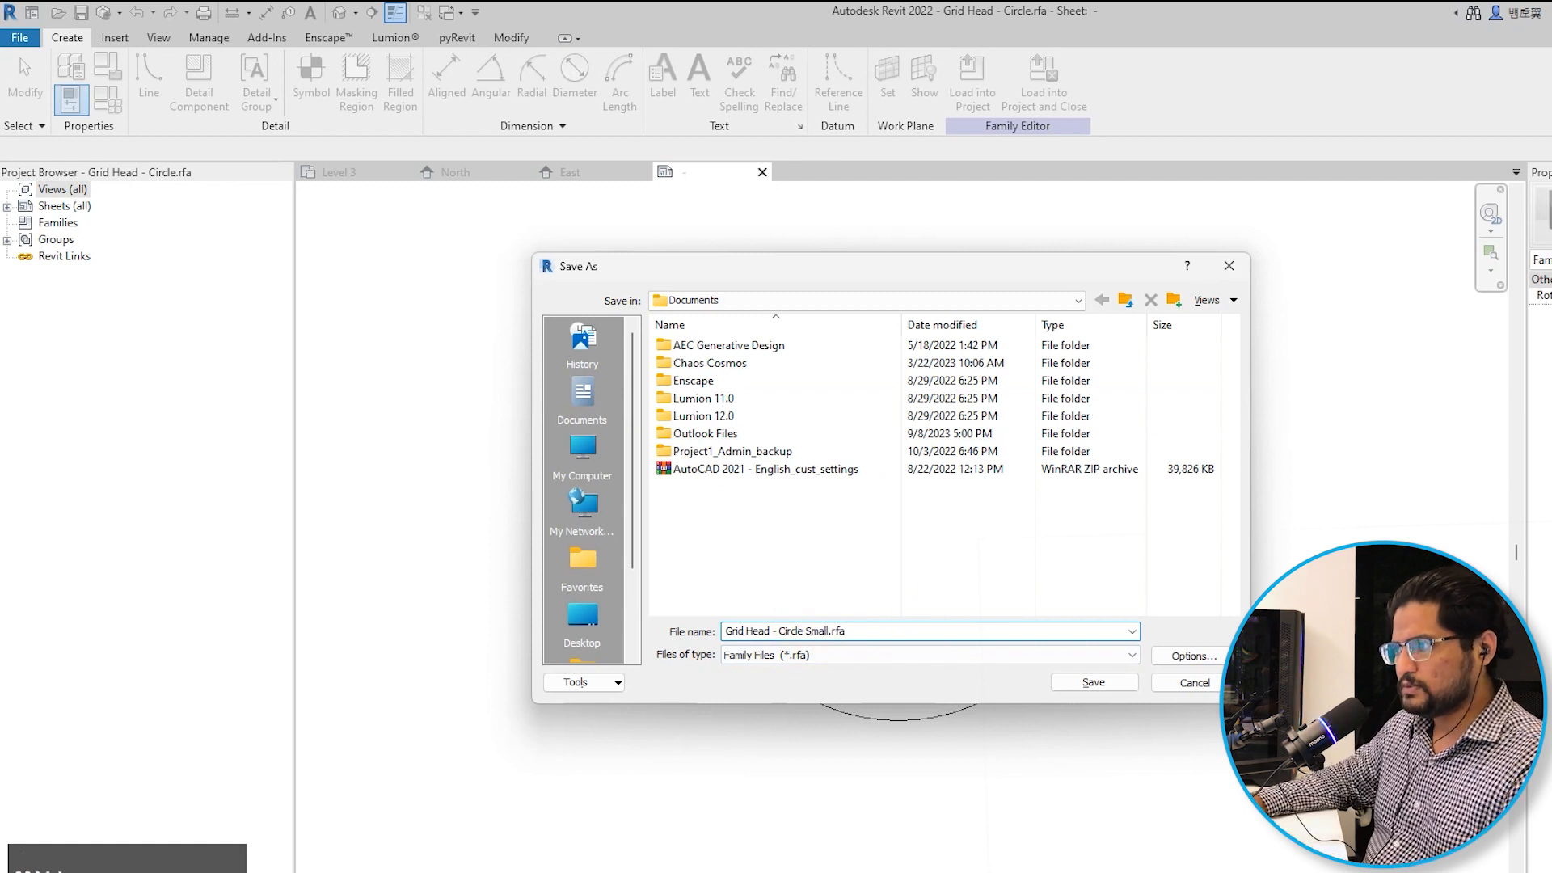
pyautogui.click(1116, 692)
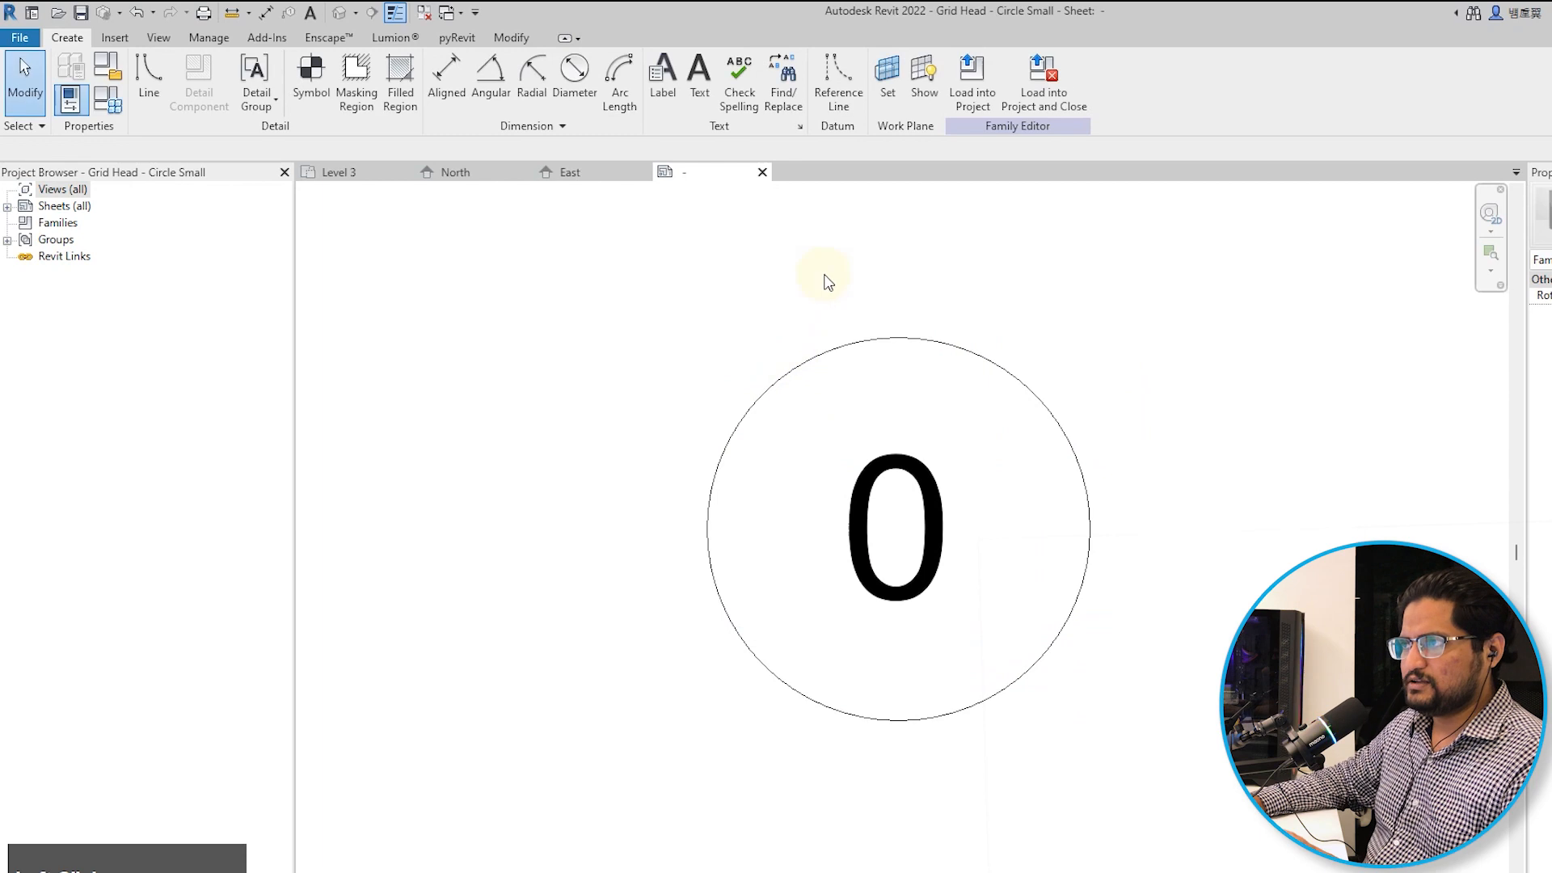
# Set the radius of the grid head circle to 1/8".
pyautogui.click(862, 341)
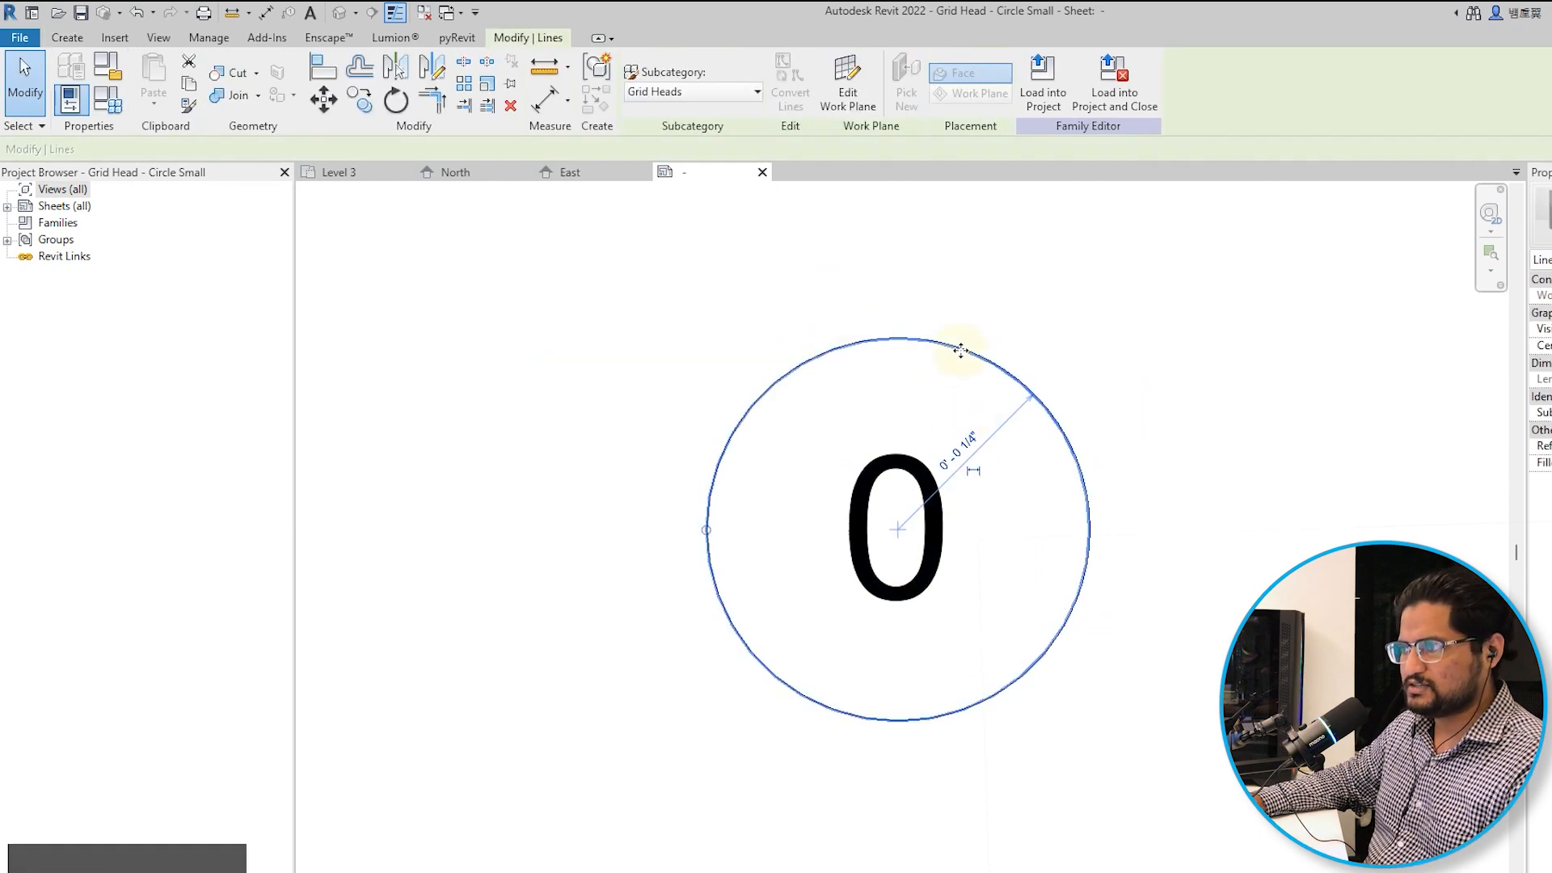
pyautogui.click(973, 433)
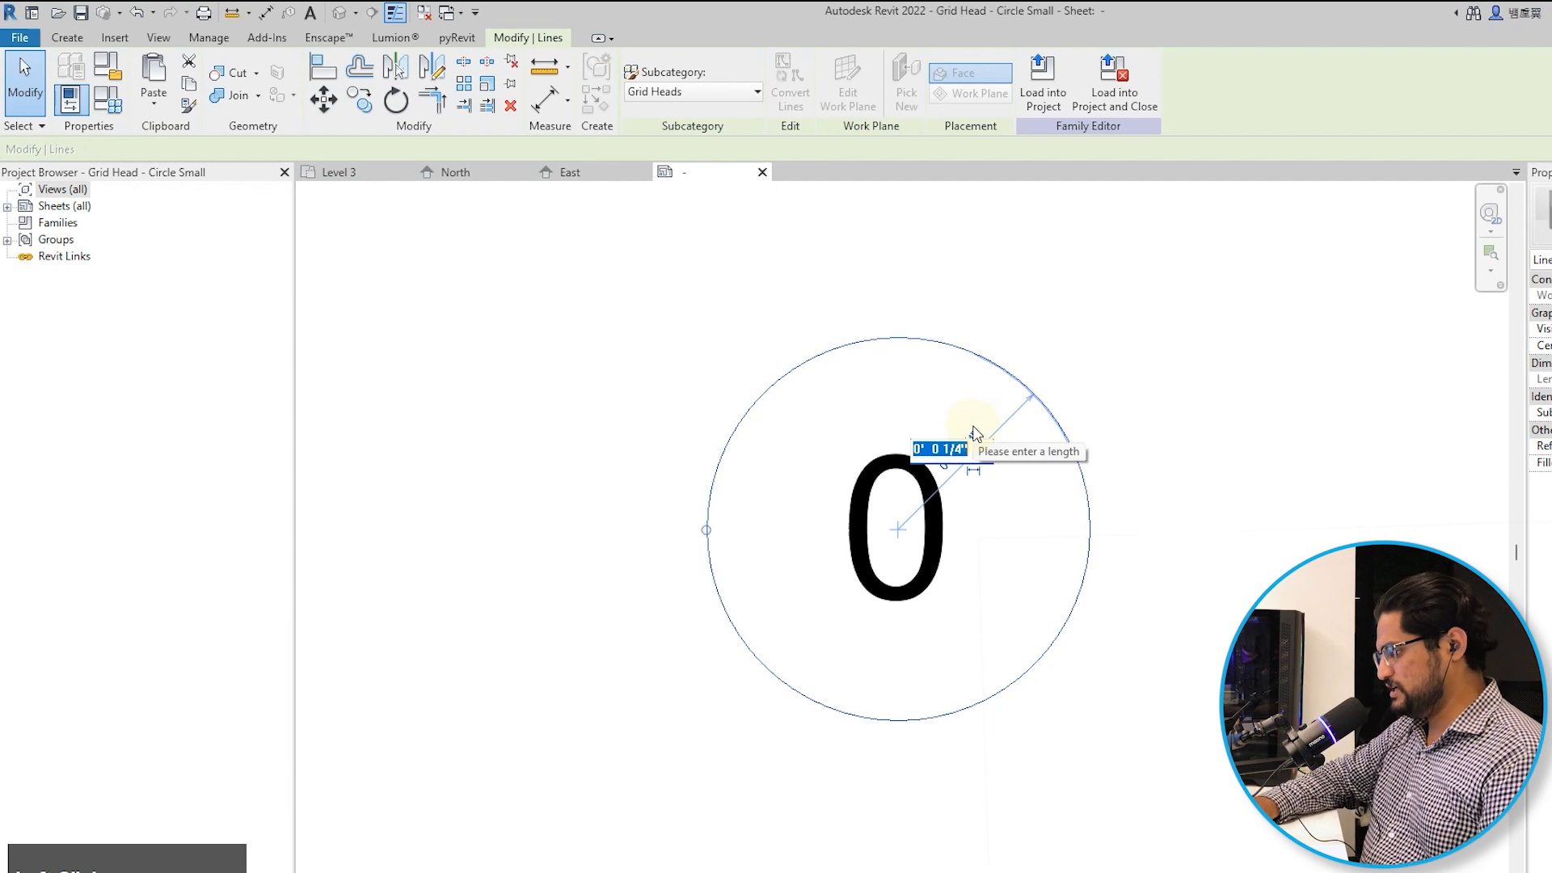
pyautogui.write('1/8"')
pyautogui.press('Return')
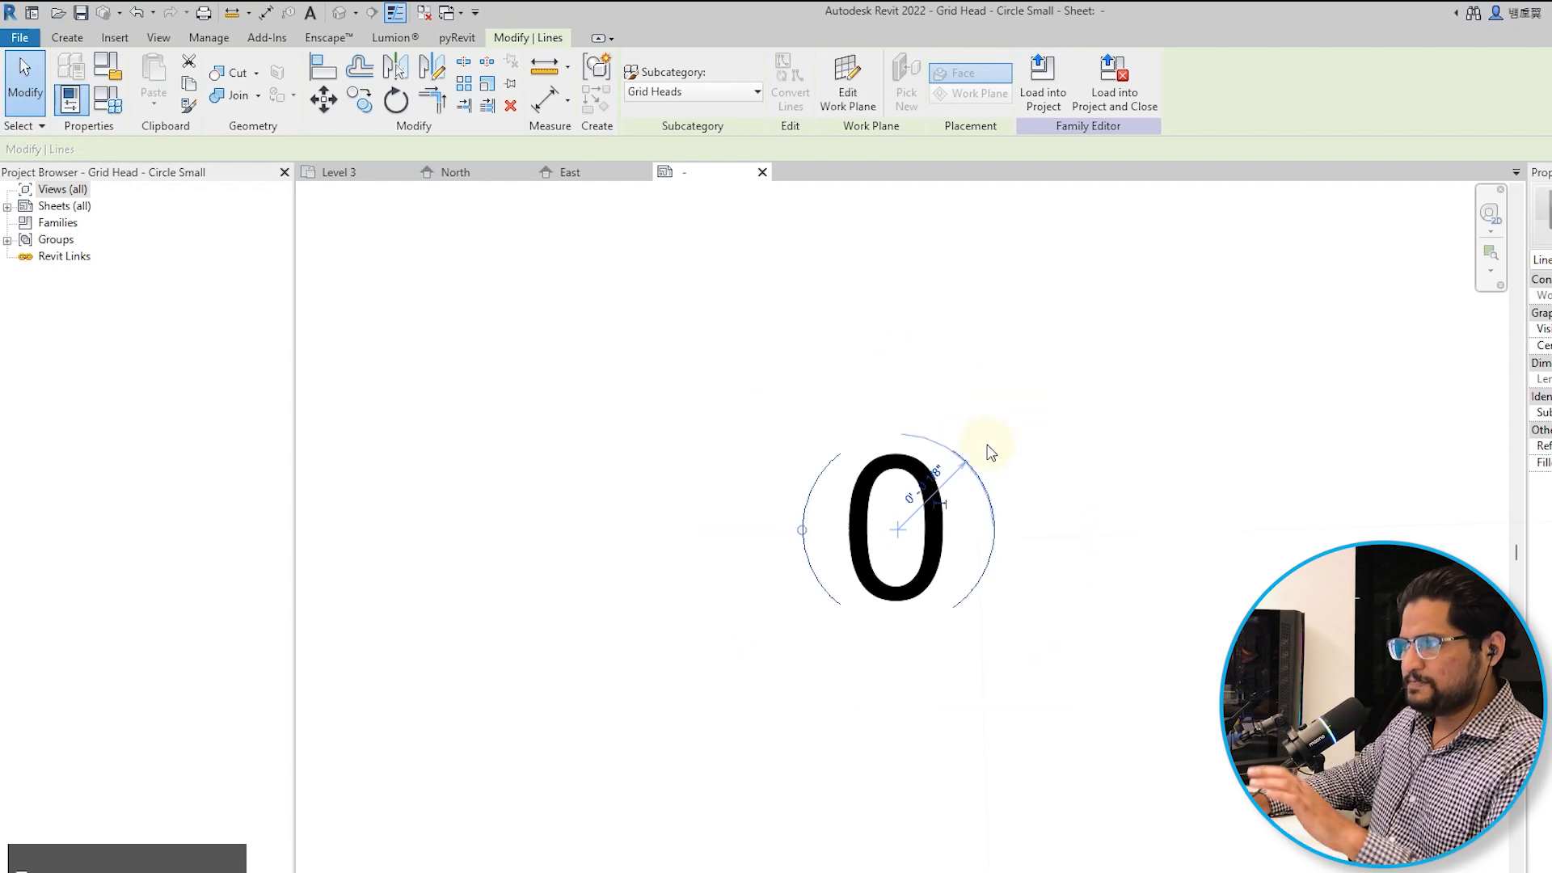
# Duplicate the grid head label's type as 1/16" and set its text size to 1/16".
pyautogui.click(934, 545)
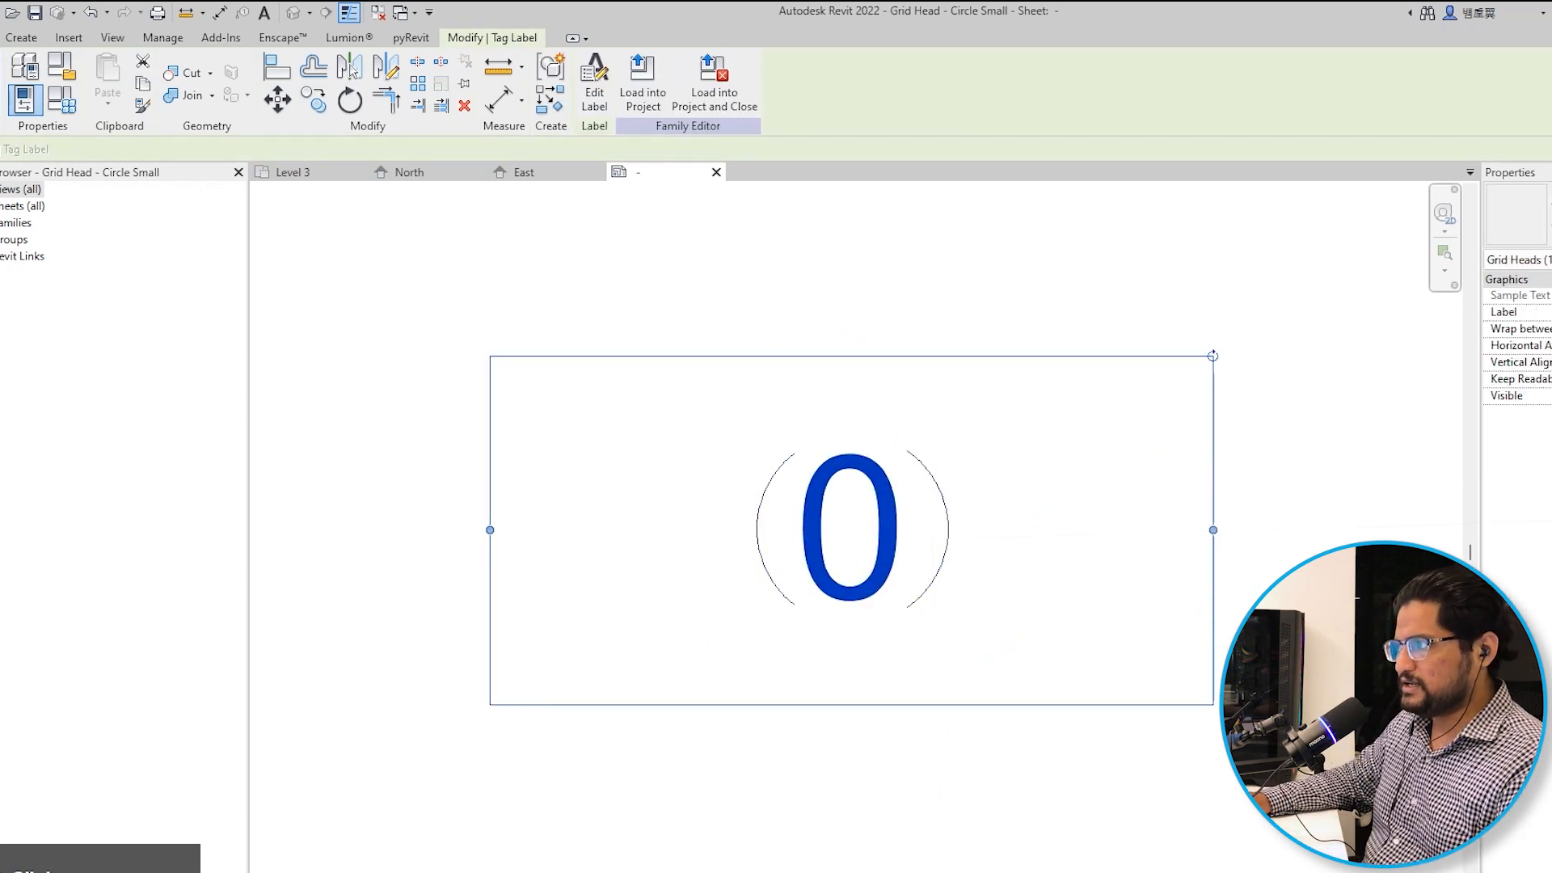
pyautogui.click(1510, 259)
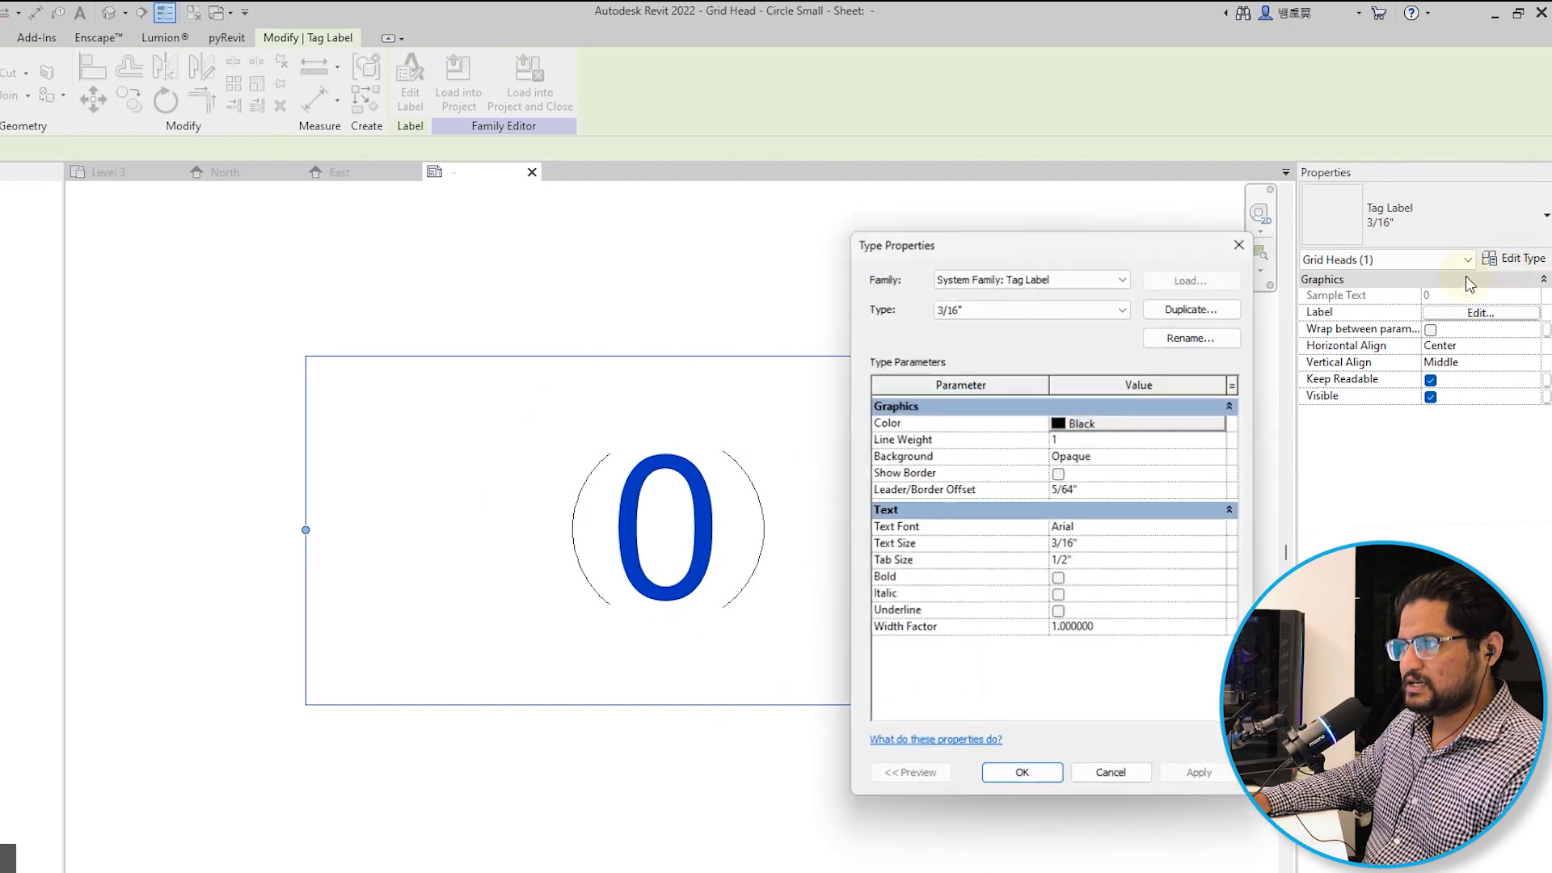
pyautogui.click(1216, 315)
pyautogui.write('1/16"')
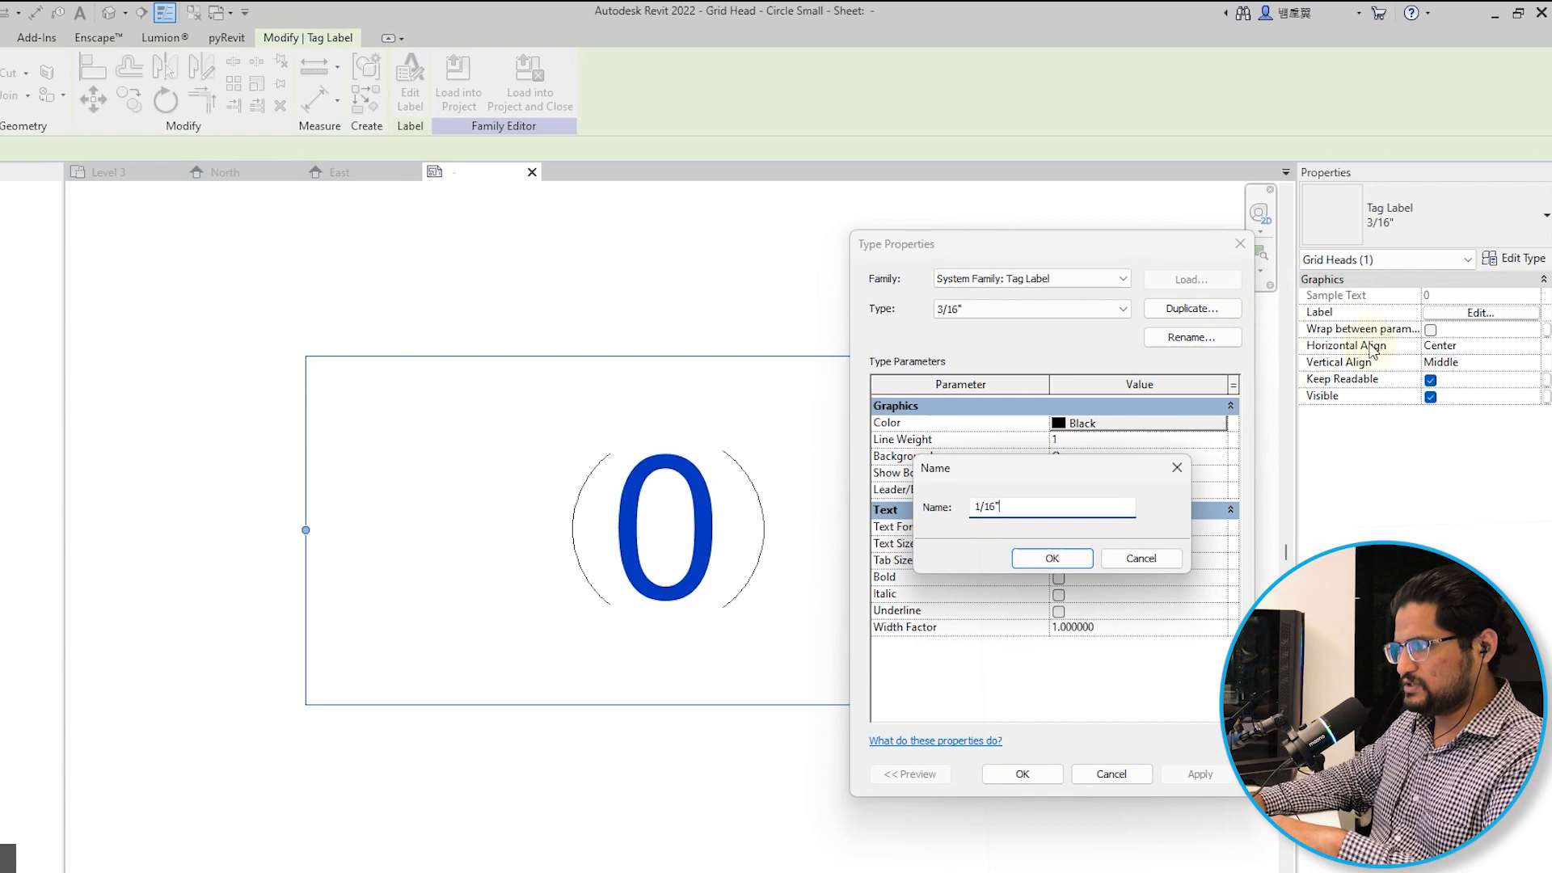
pyautogui.click(1058, 559)
pyautogui.click(1109, 544)
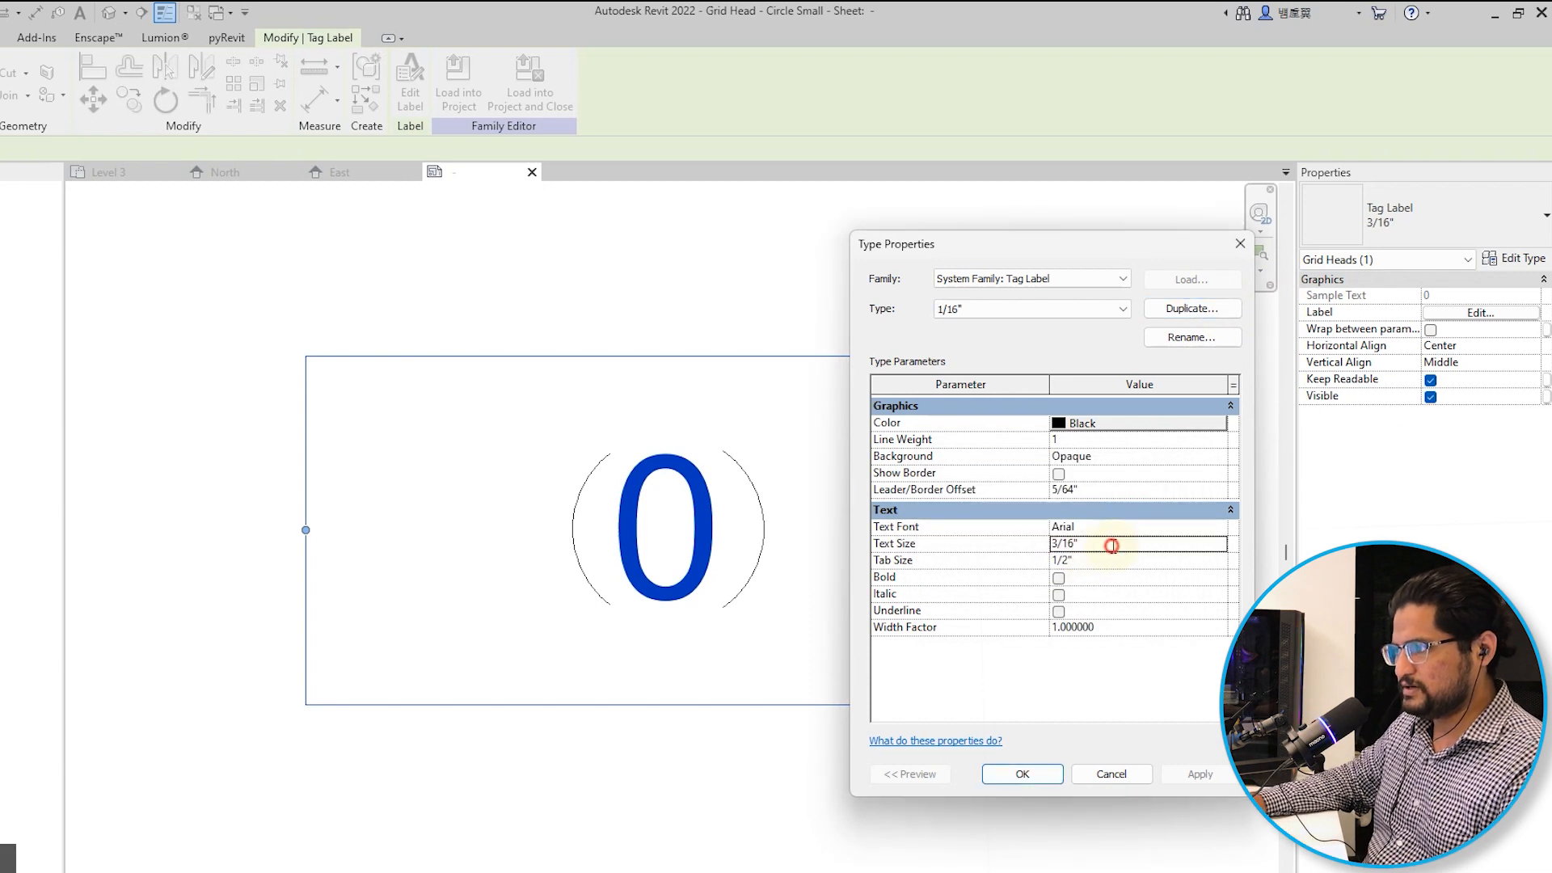
pyautogui.write('1/')
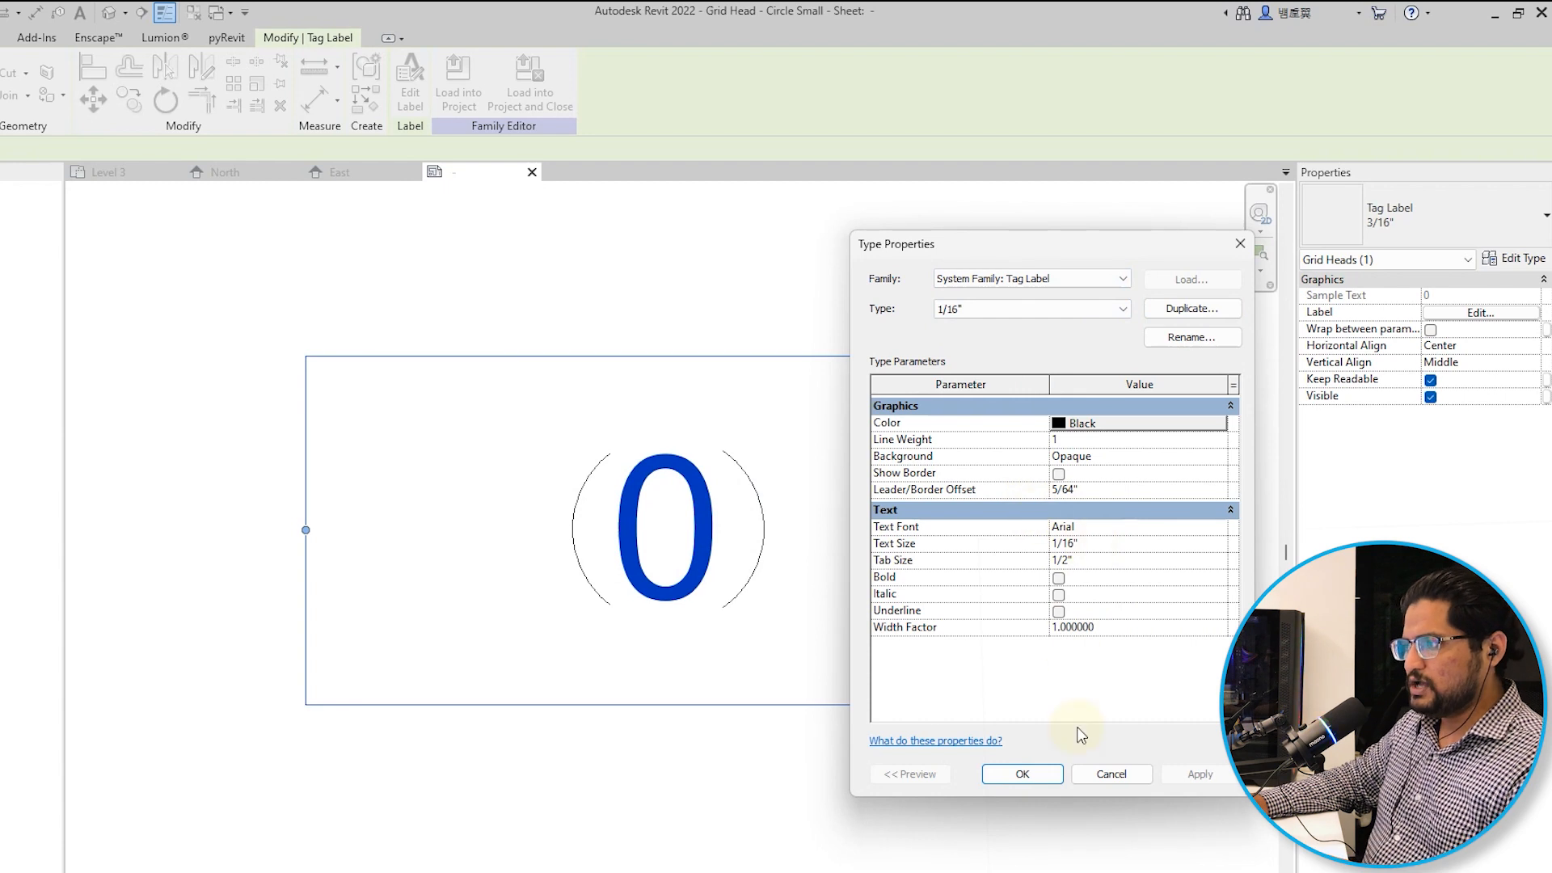
pyautogui.click(1027, 773)
pyautogui.click(730, 681)
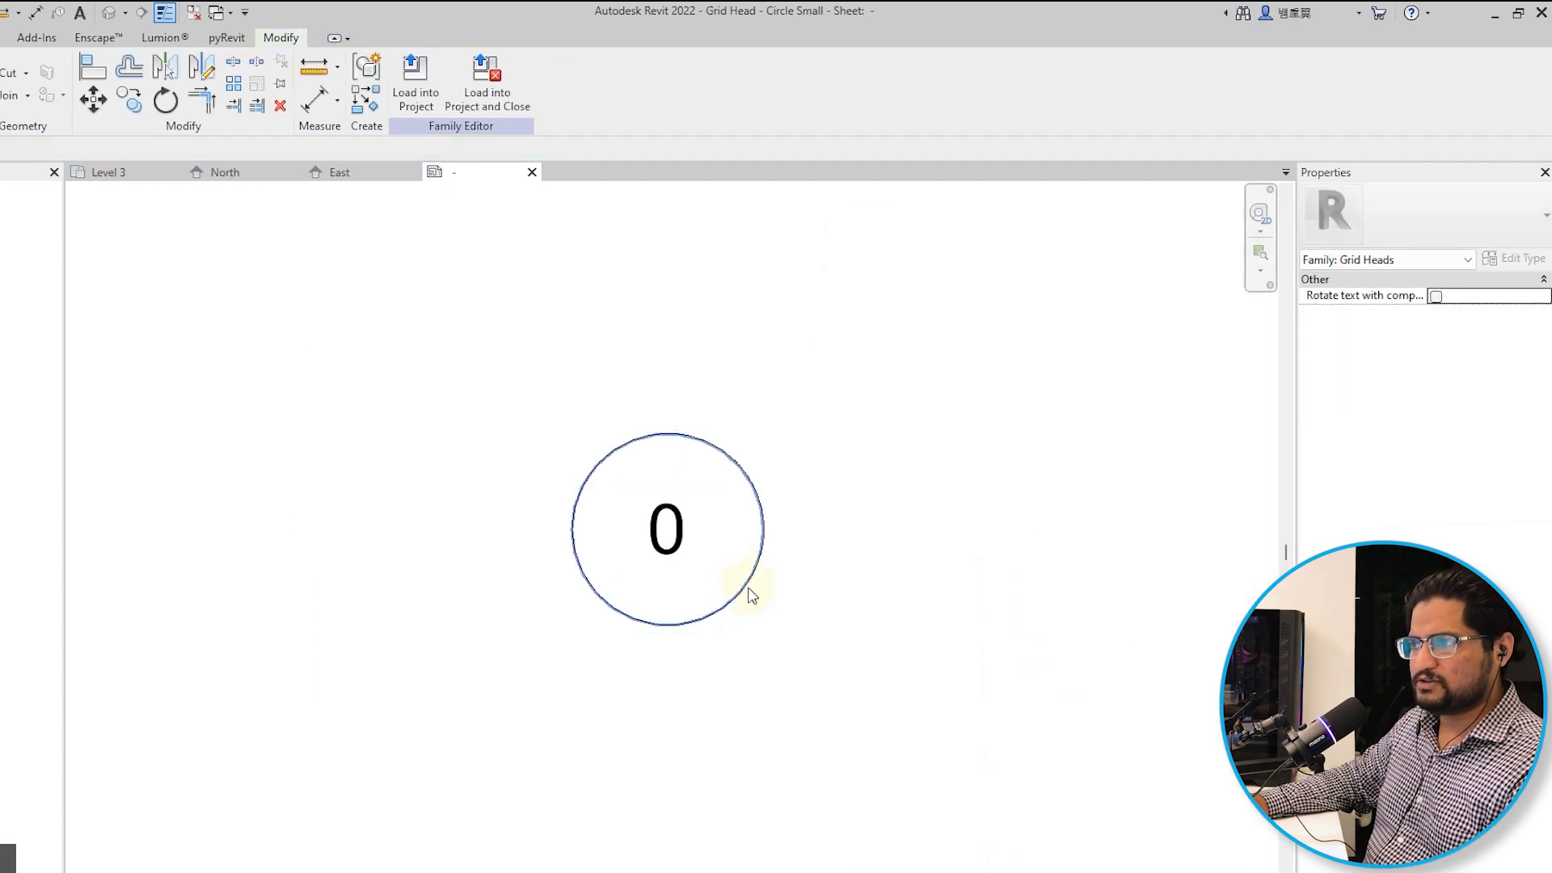
# Load the Grid Head - Circle Small family into the project and return to the Level 3 floor plan.
pyautogui.click(421, 93)
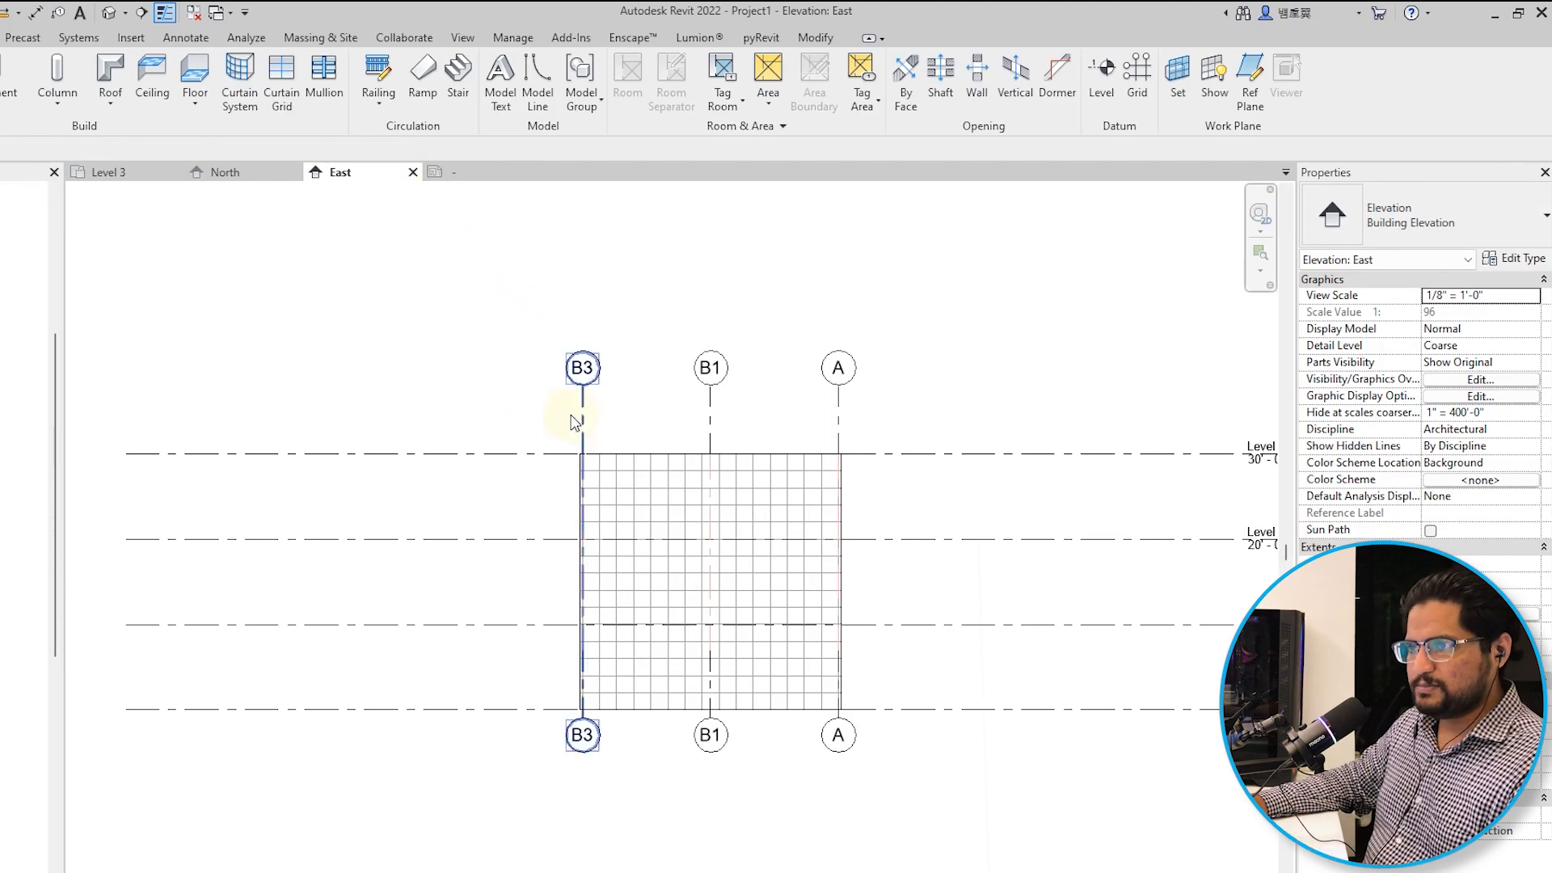
pyautogui.click(139, 182)
pyautogui.scroll(-3, 461, 452)
pyautogui.moveTo(464, 509); pyautogui.dragTo(578, 461, button='middle')
# Duplicate grid 4's 1/4" Bubble type under the name Small Grid Circle.
pyautogui.click(576, 459)
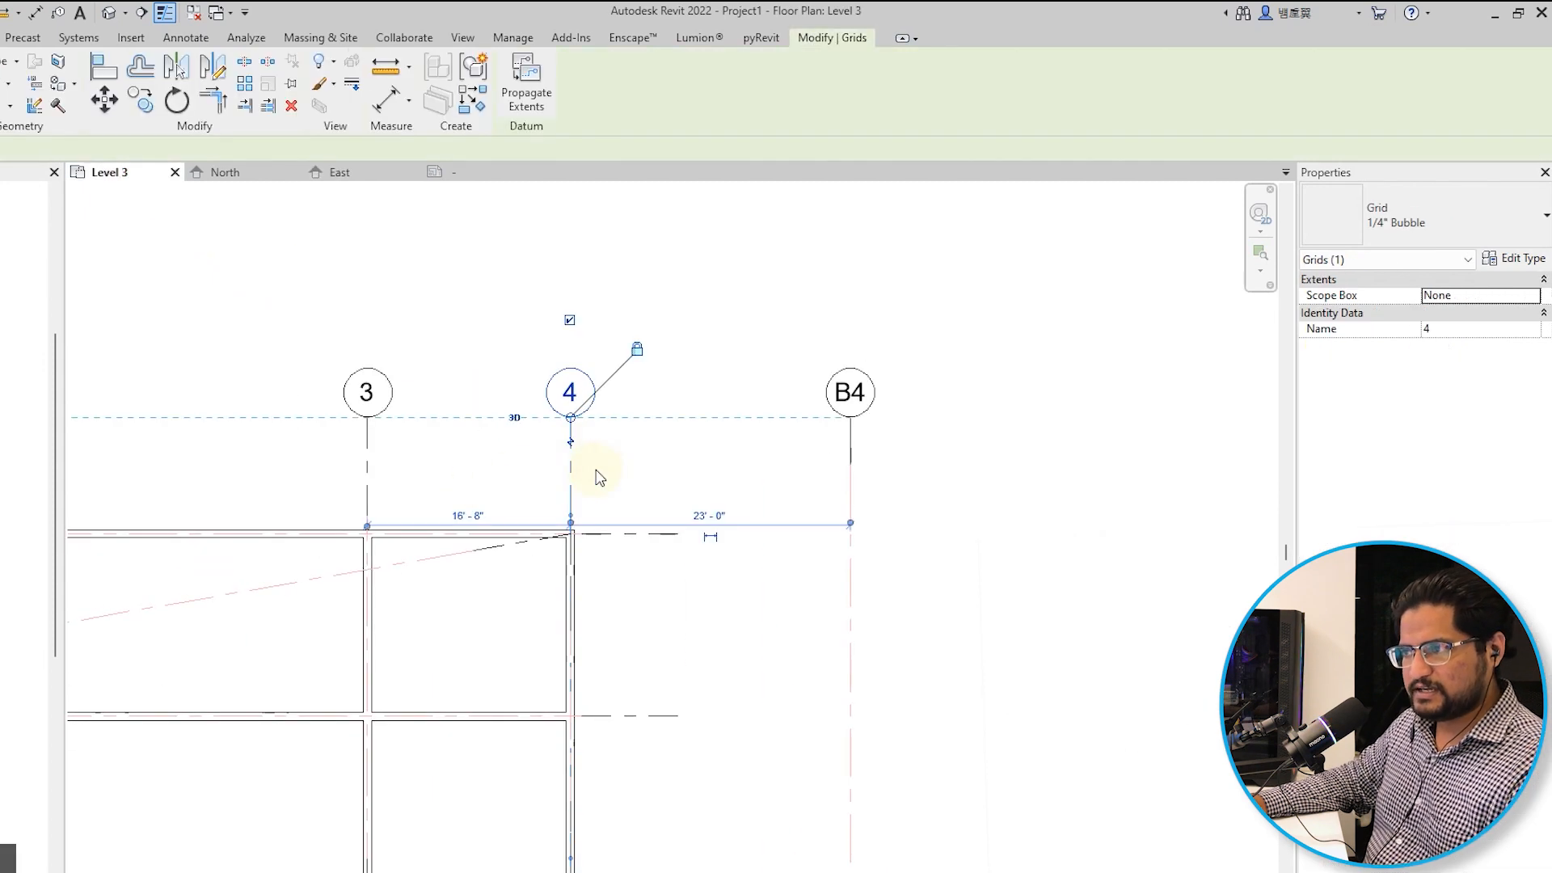
pyautogui.click(1522, 258)
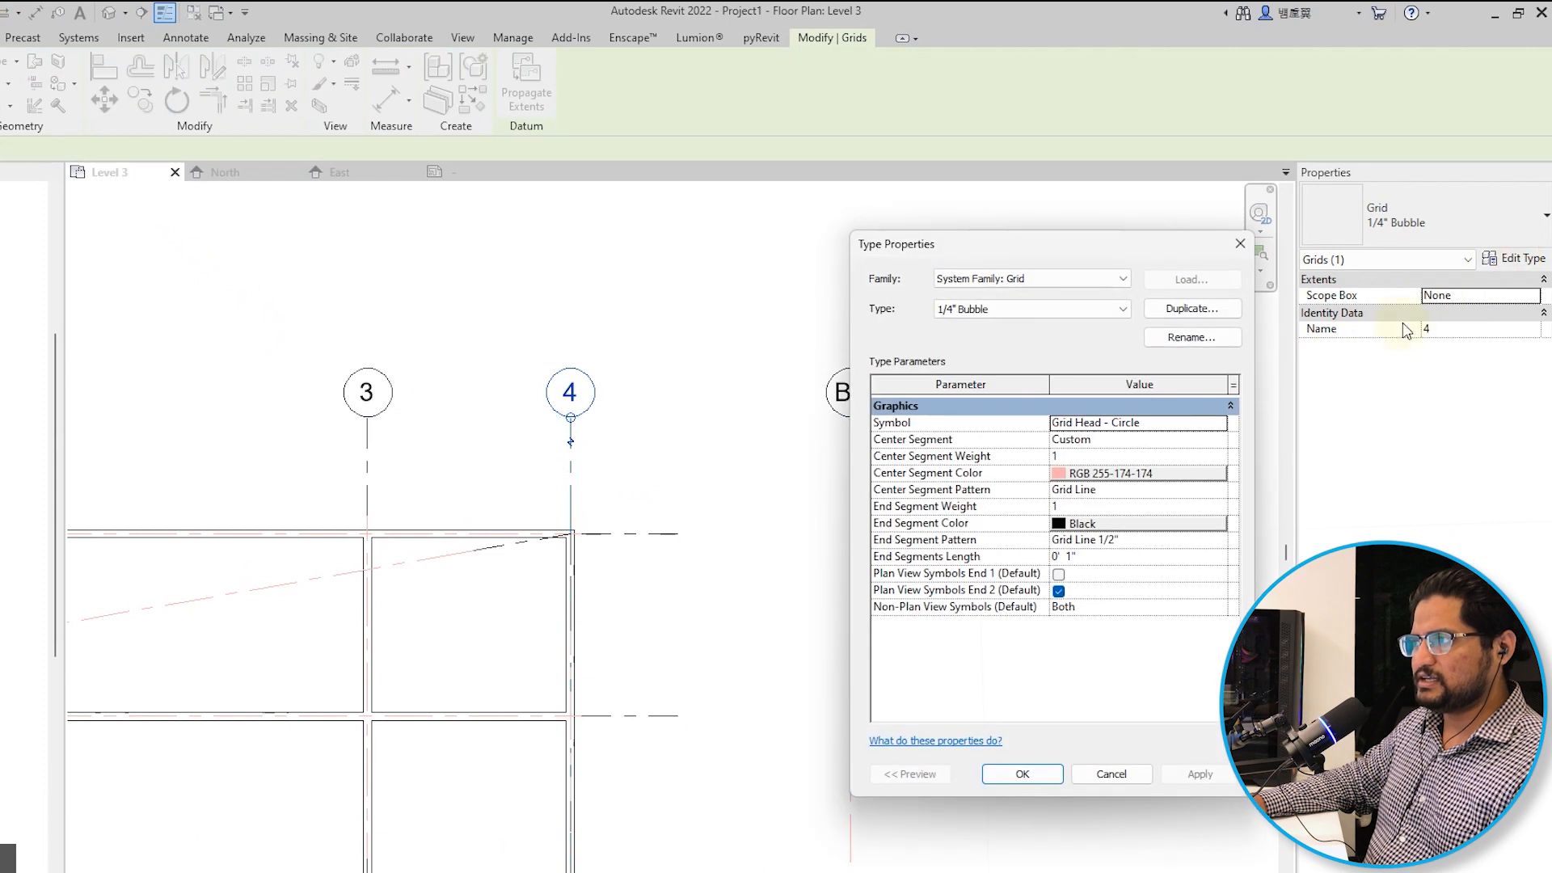
pyautogui.click(1025, 309)
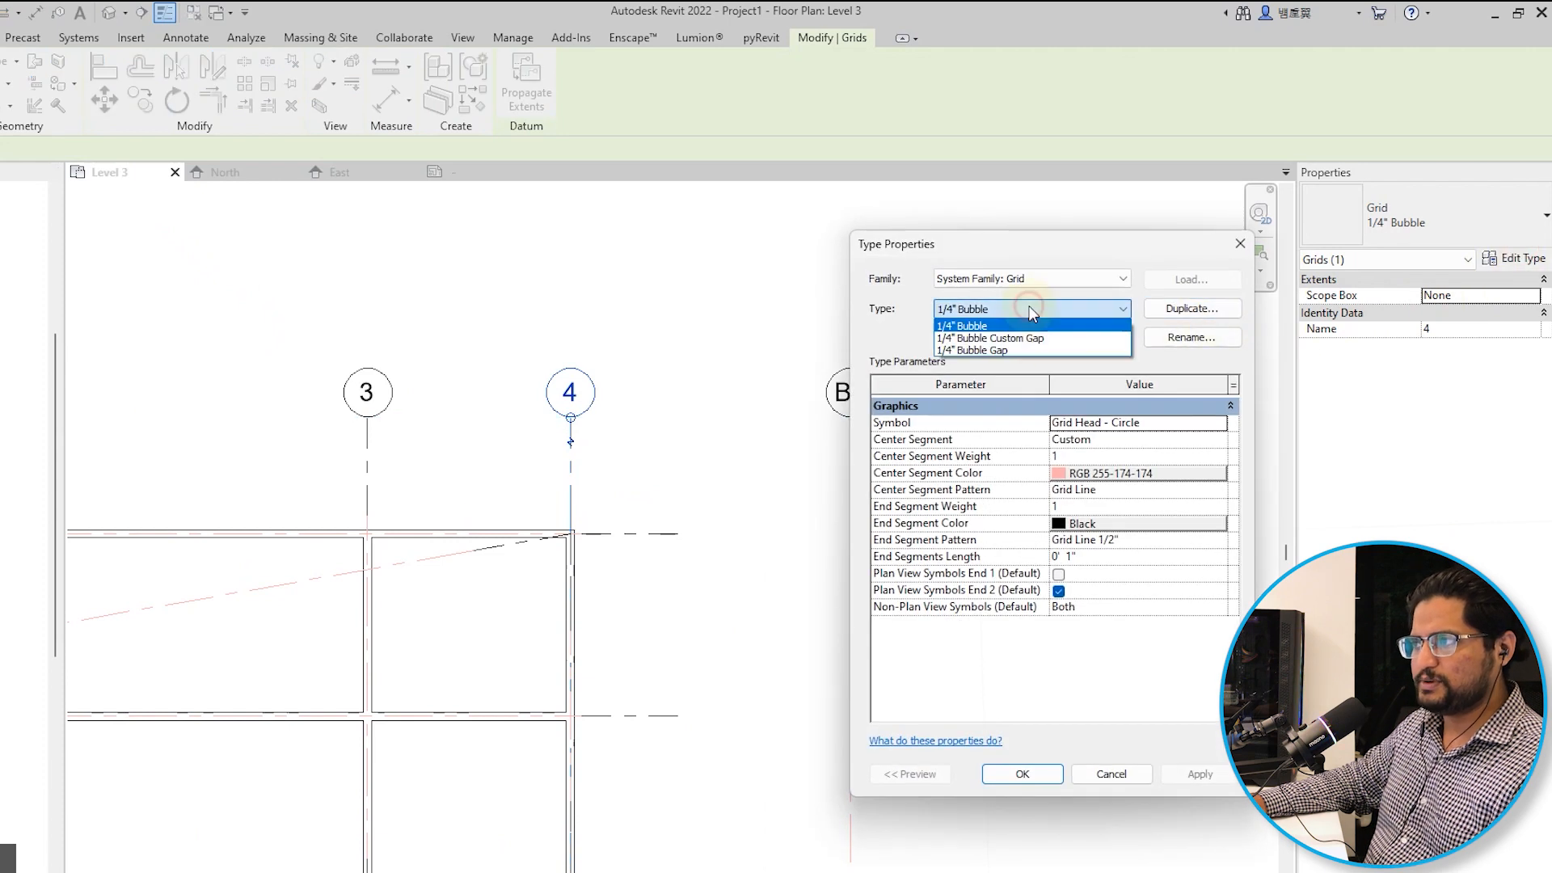
pyautogui.click(1025, 311)
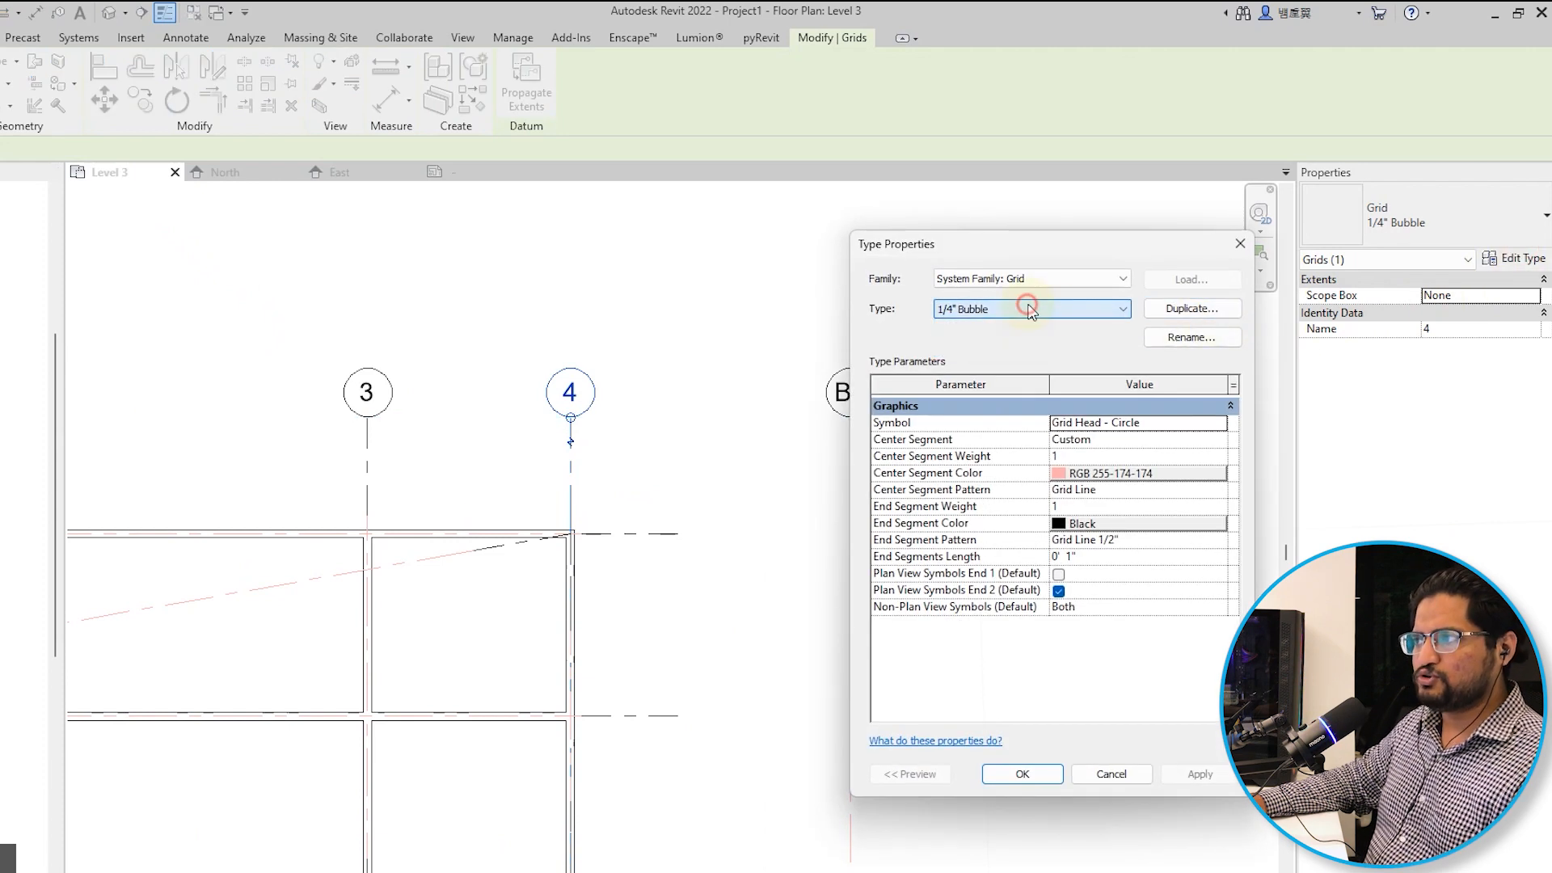
pyautogui.click(1219, 309)
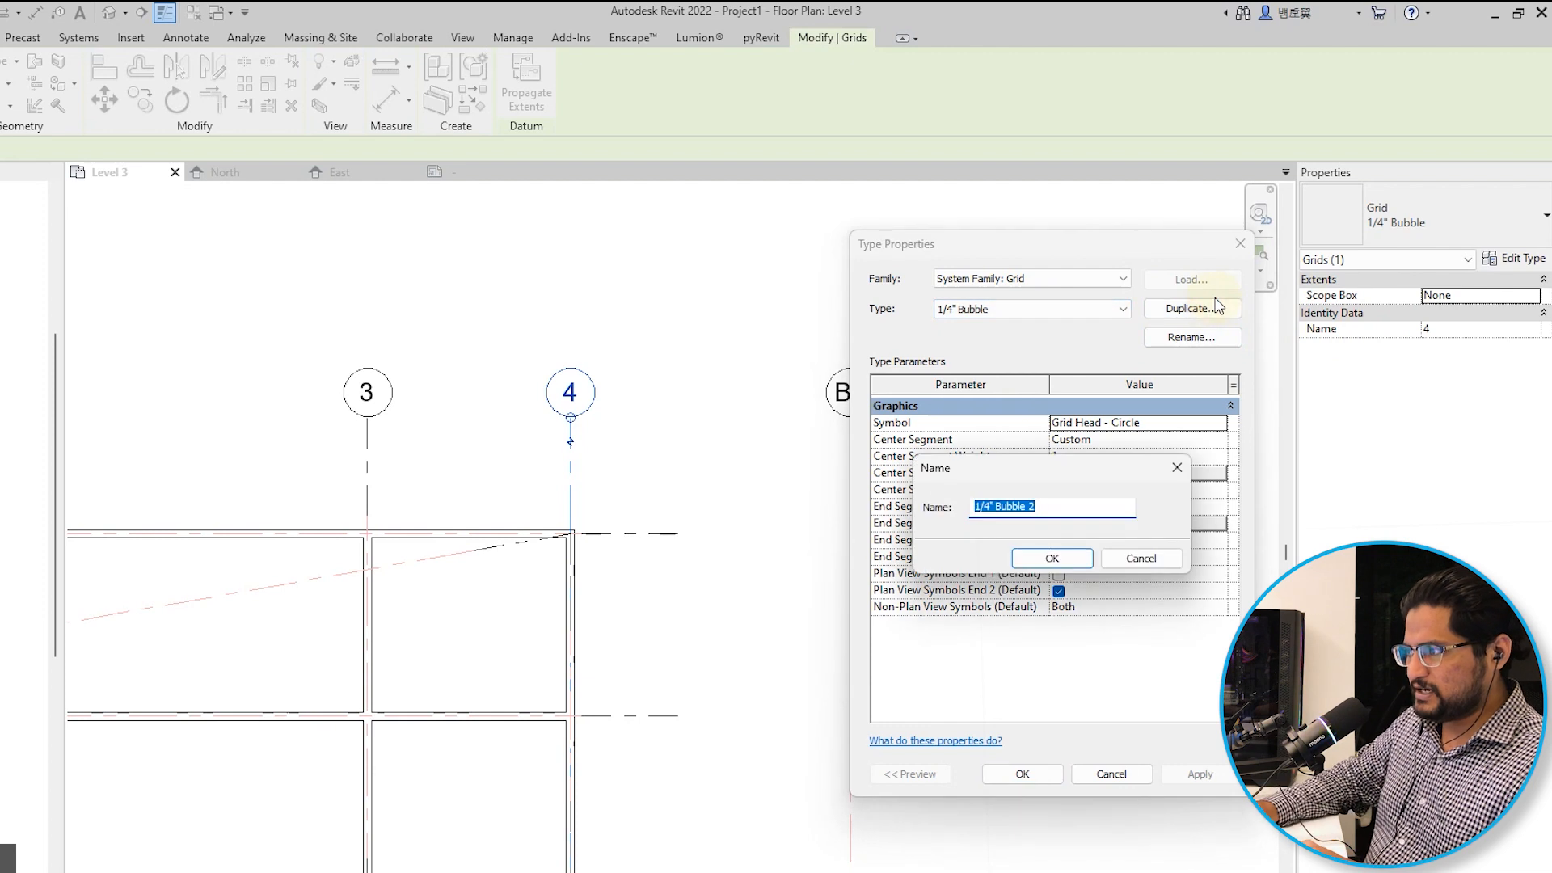
pyautogui.press('Right')
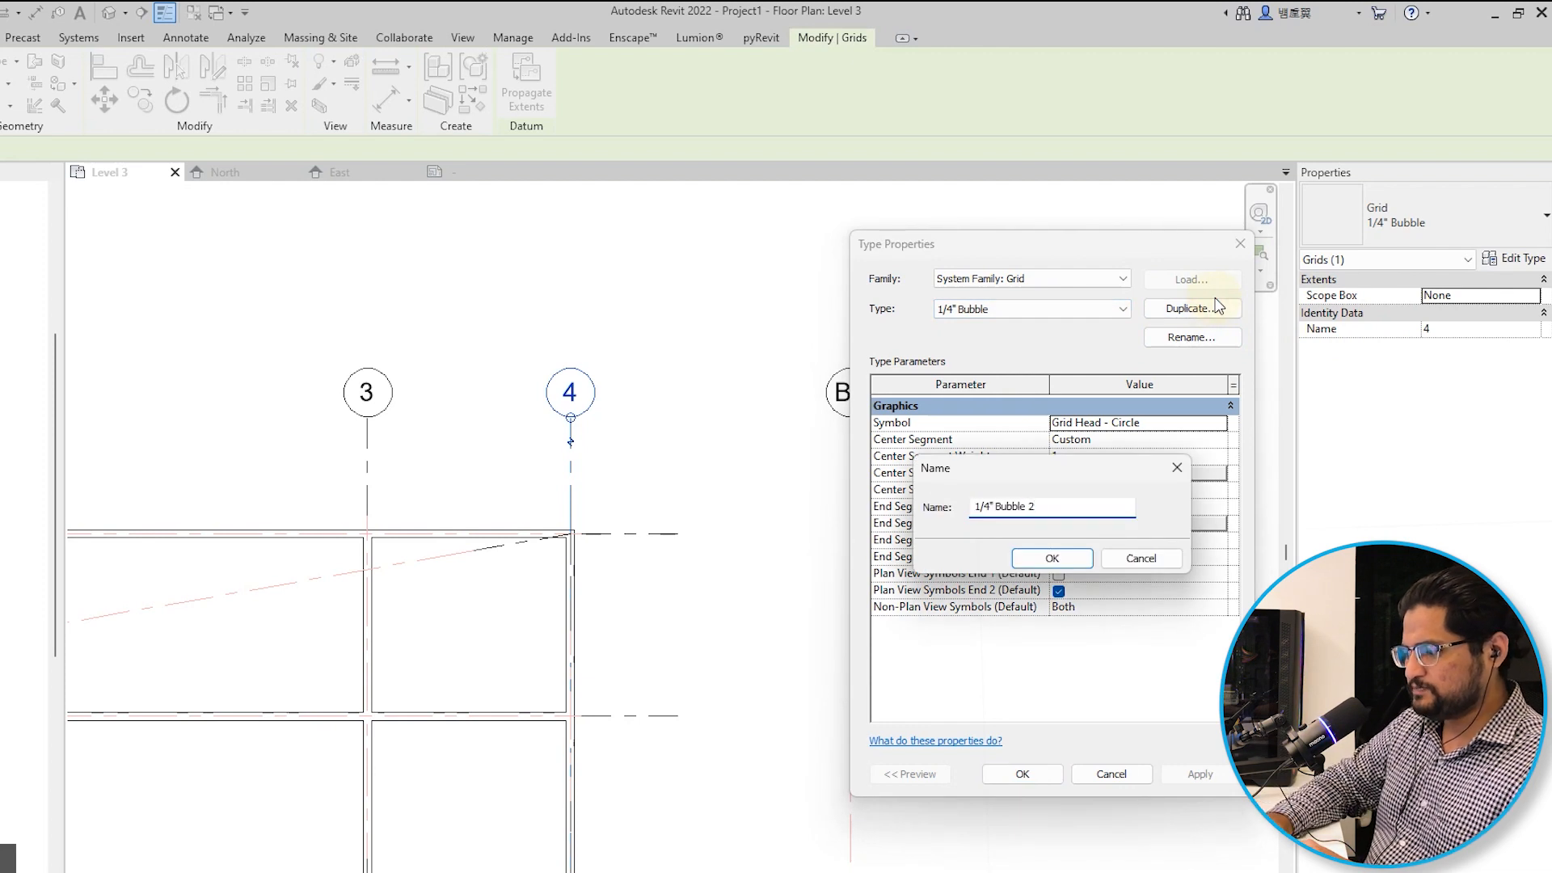
pyautogui.press('BackSpace')
pyautogui.press('BackSpace')
pyautogui.press('BackSpace')
pyautogui.press('BackSpace')
pyautogui.press('BackSpace')
pyautogui.write('Sm')
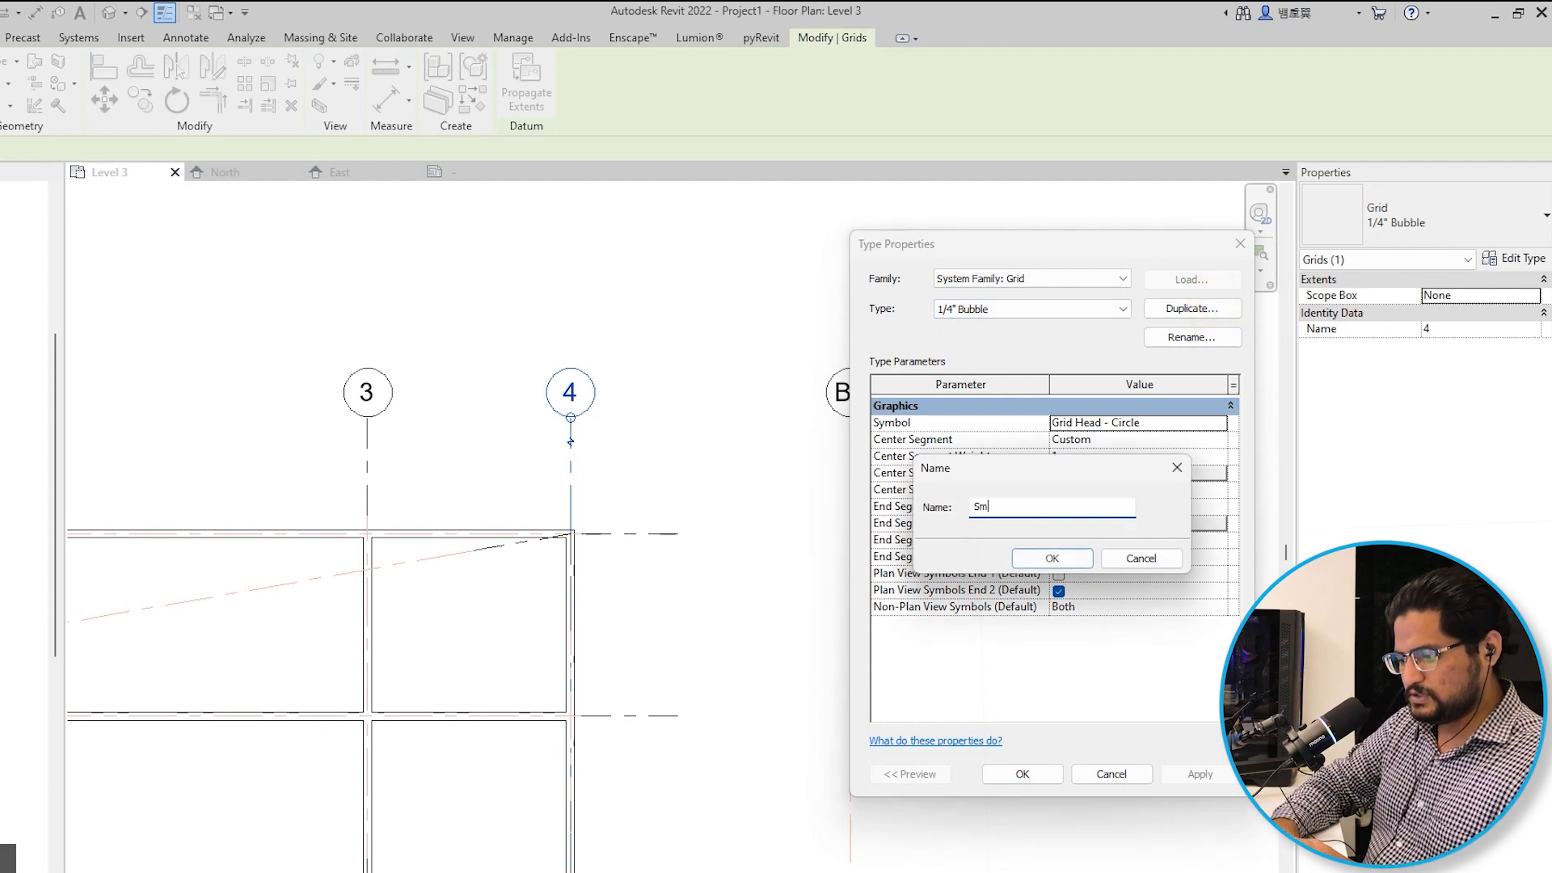
pyautogui.write('all Grid Circle')
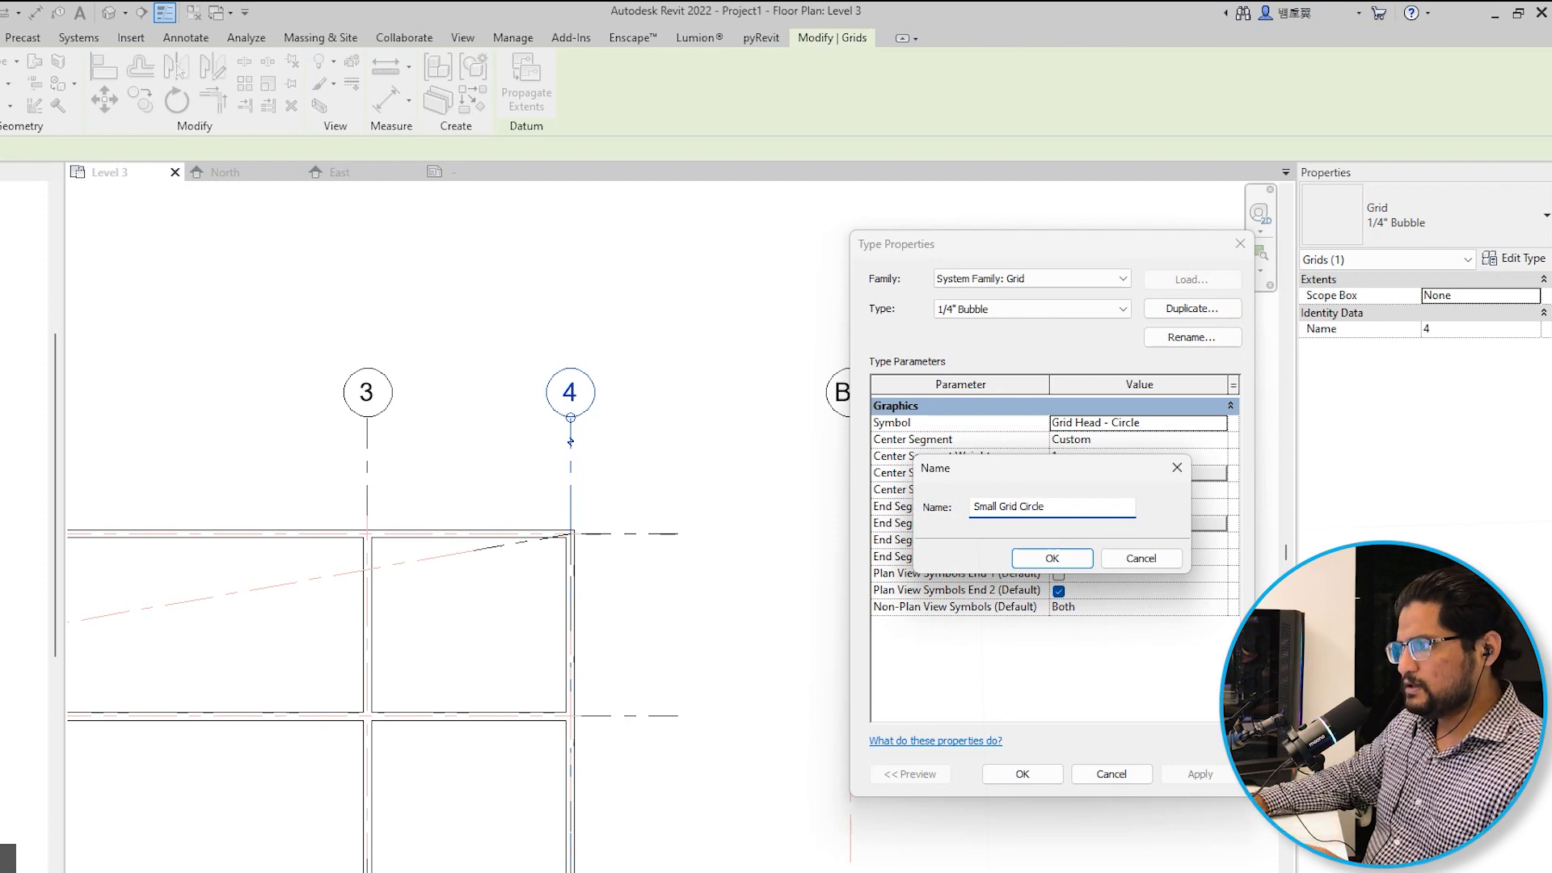
pyautogui.click(1065, 557)
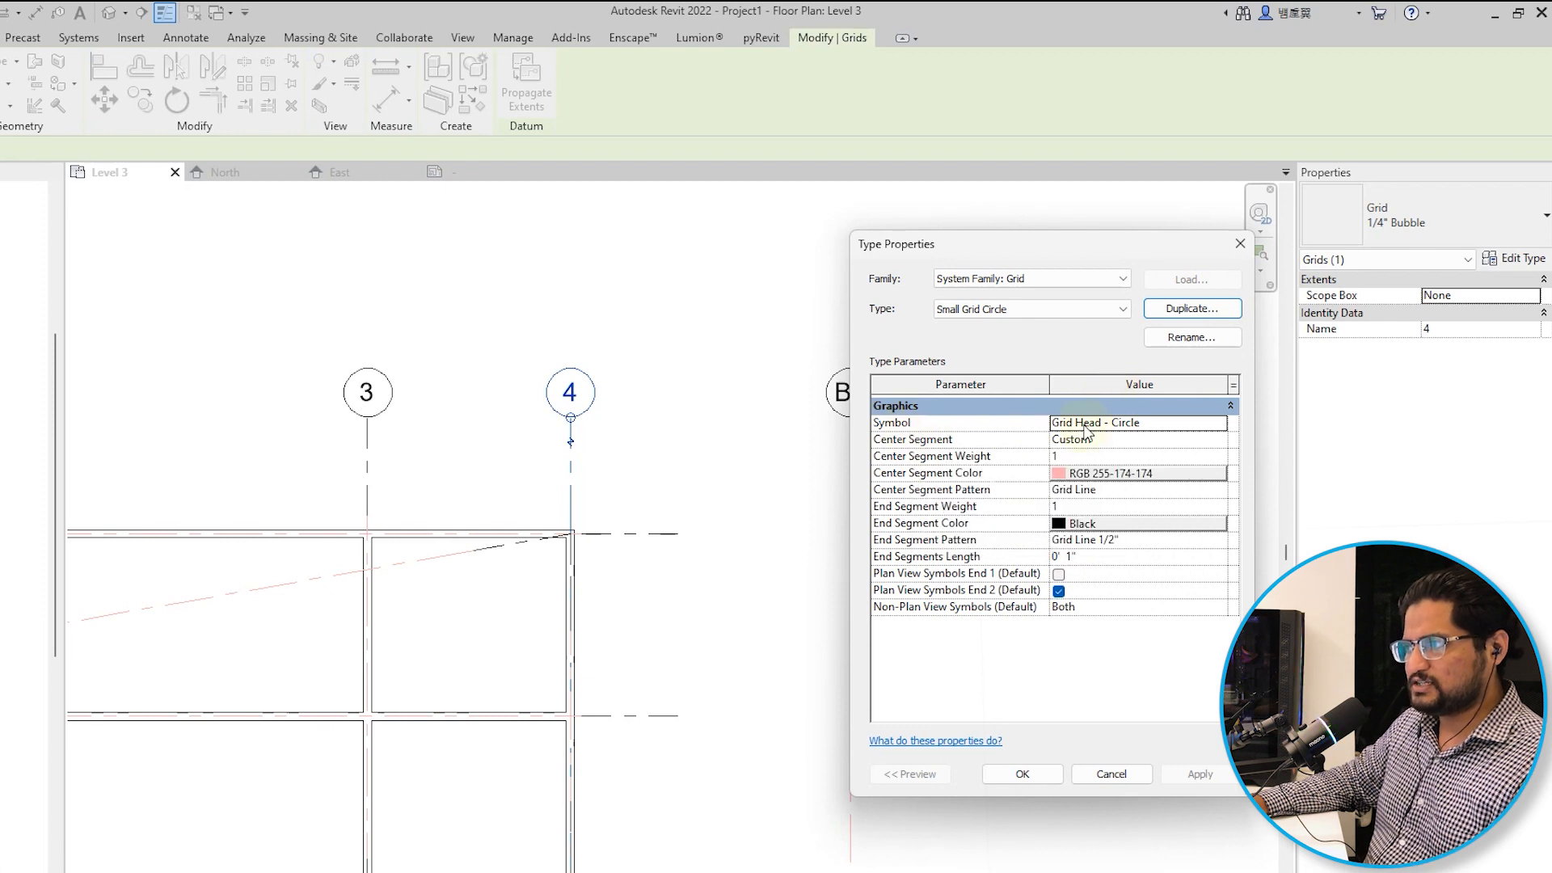
# Assign Grid Head - Circle Small as the Symbol of the Small Grid Circle type and confirm the type properties.
pyautogui.click(1222, 423)
pyautogui.click(1219, 423)
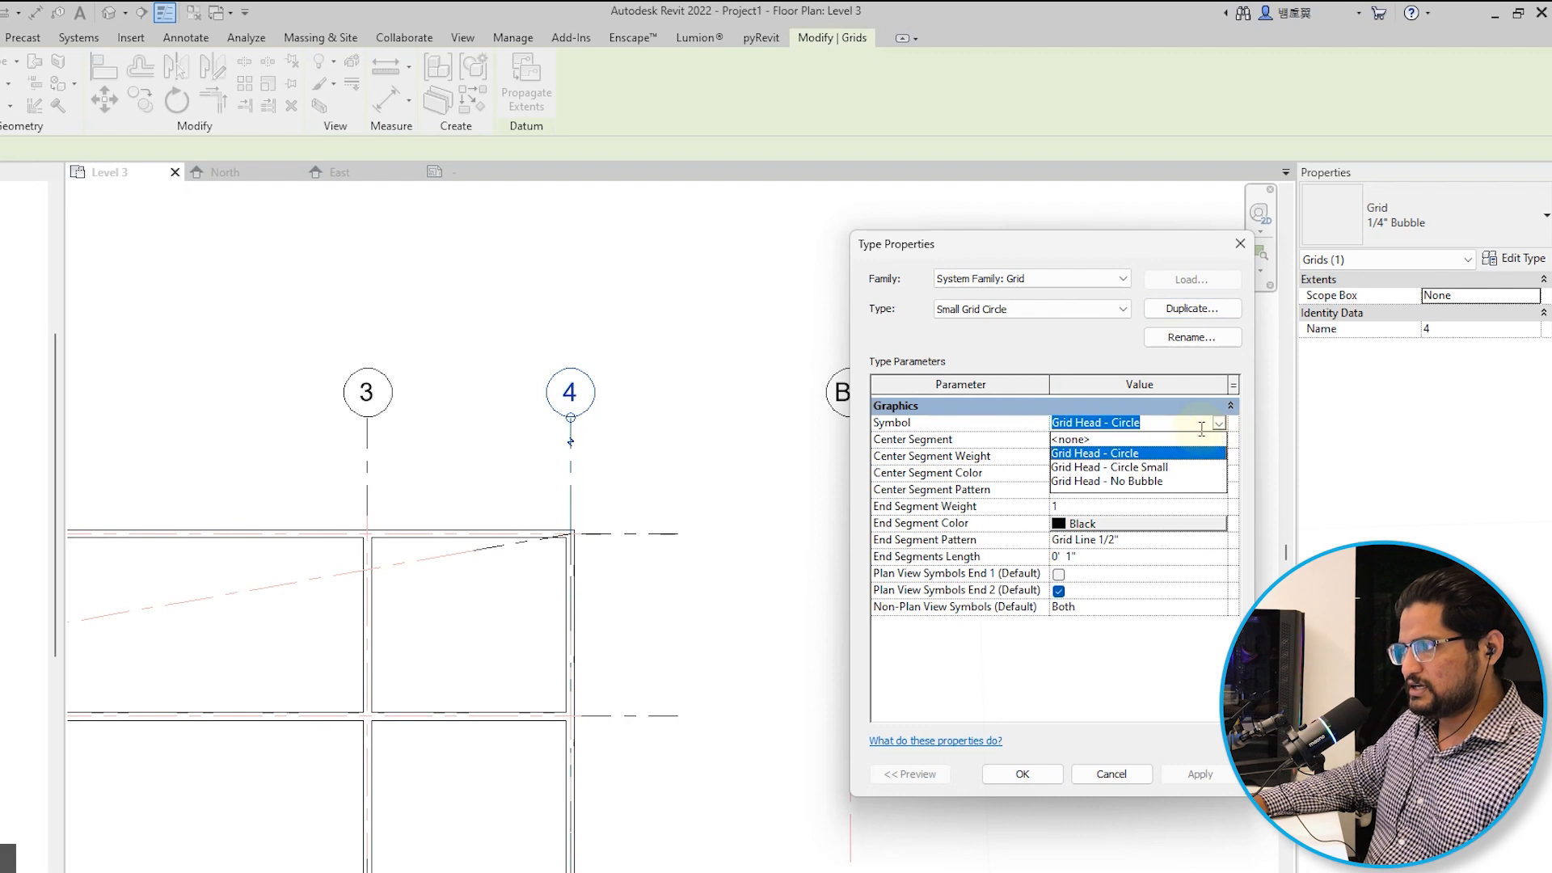
pyautogui.click(1114, 468)
pyautogui.click(1028, 776)
pyautogui.click(929, 717)
pyautogui.moveTo(637, 517); pyautogui.dragTo(806, 490, button='middle')
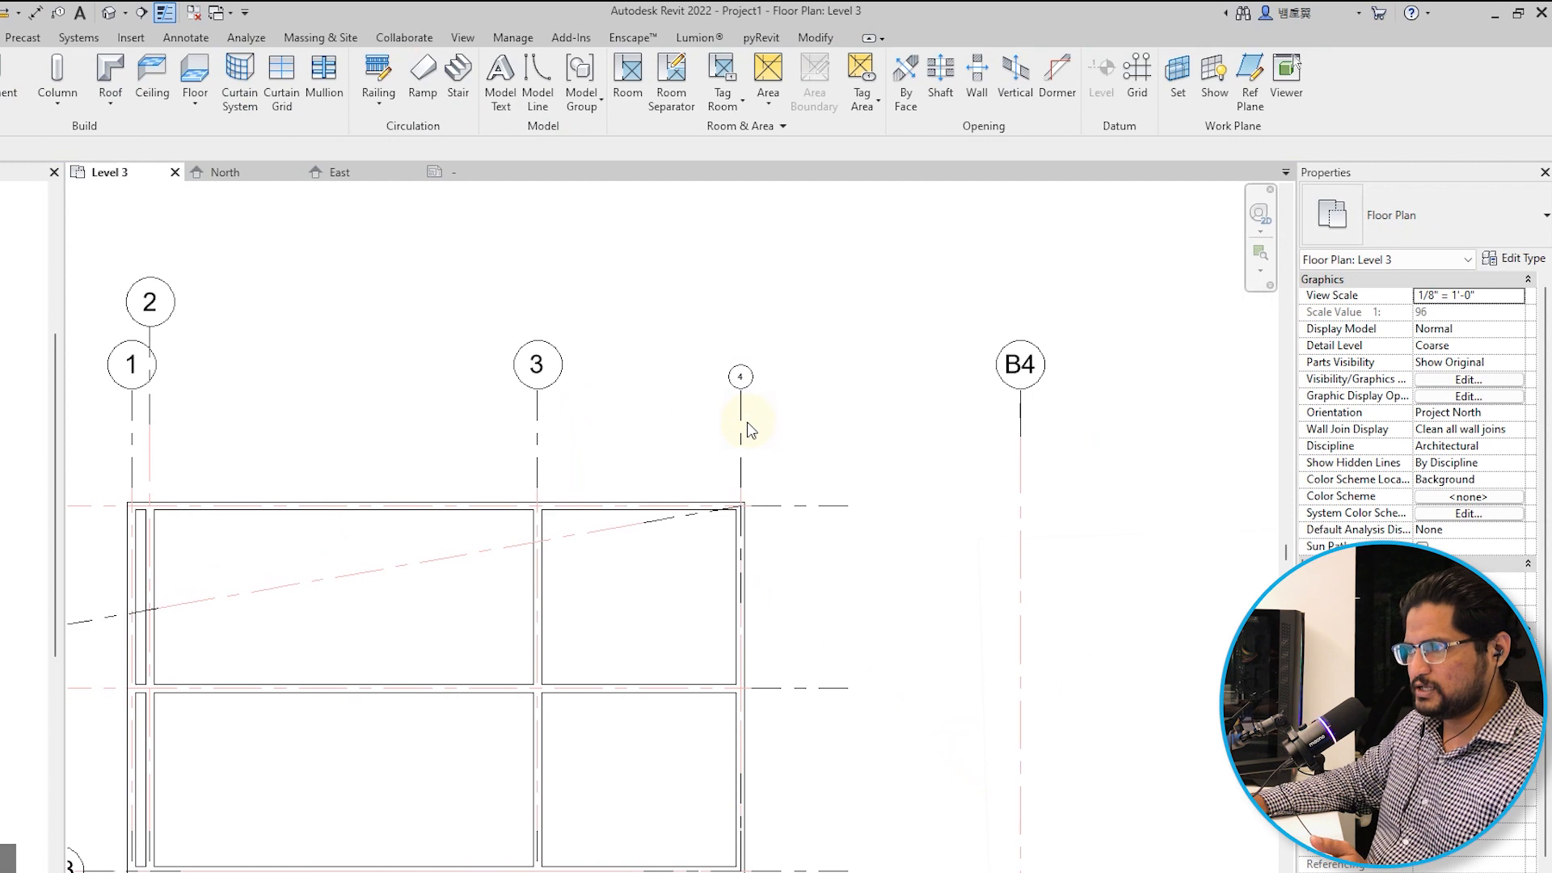
# Select all the remaining grids in the Level 3 plan together and change their type to Small Grid Circle.
pyautogui.click(537, 420)
pyautogui.scroll(-2, 615, 390)
pyautogui.hotkey('ctrl', 'a')
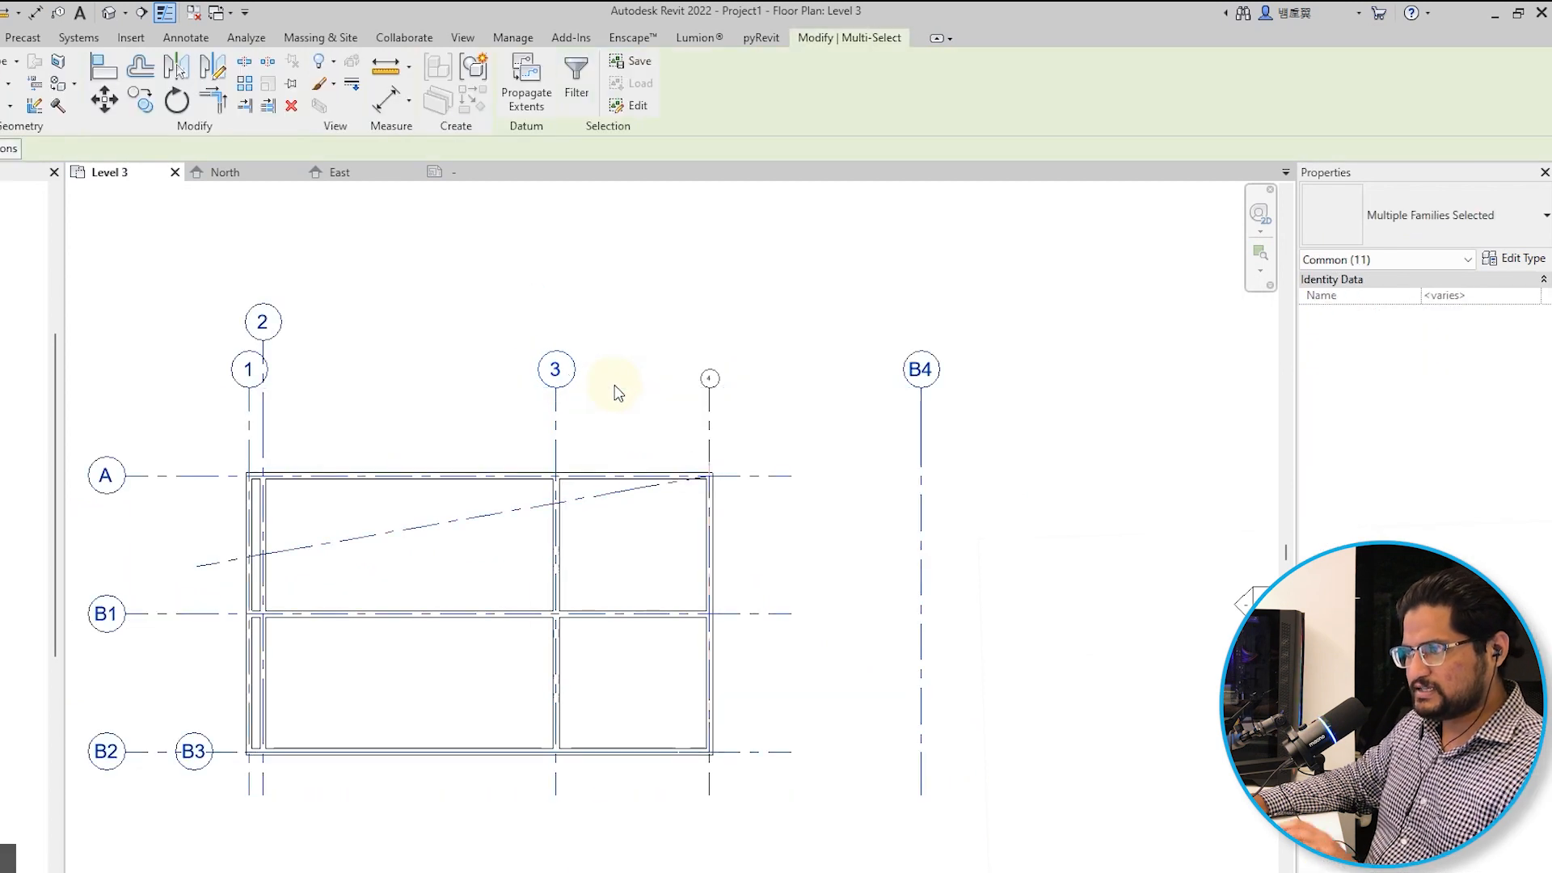
pyautogui.click(1399, 227)
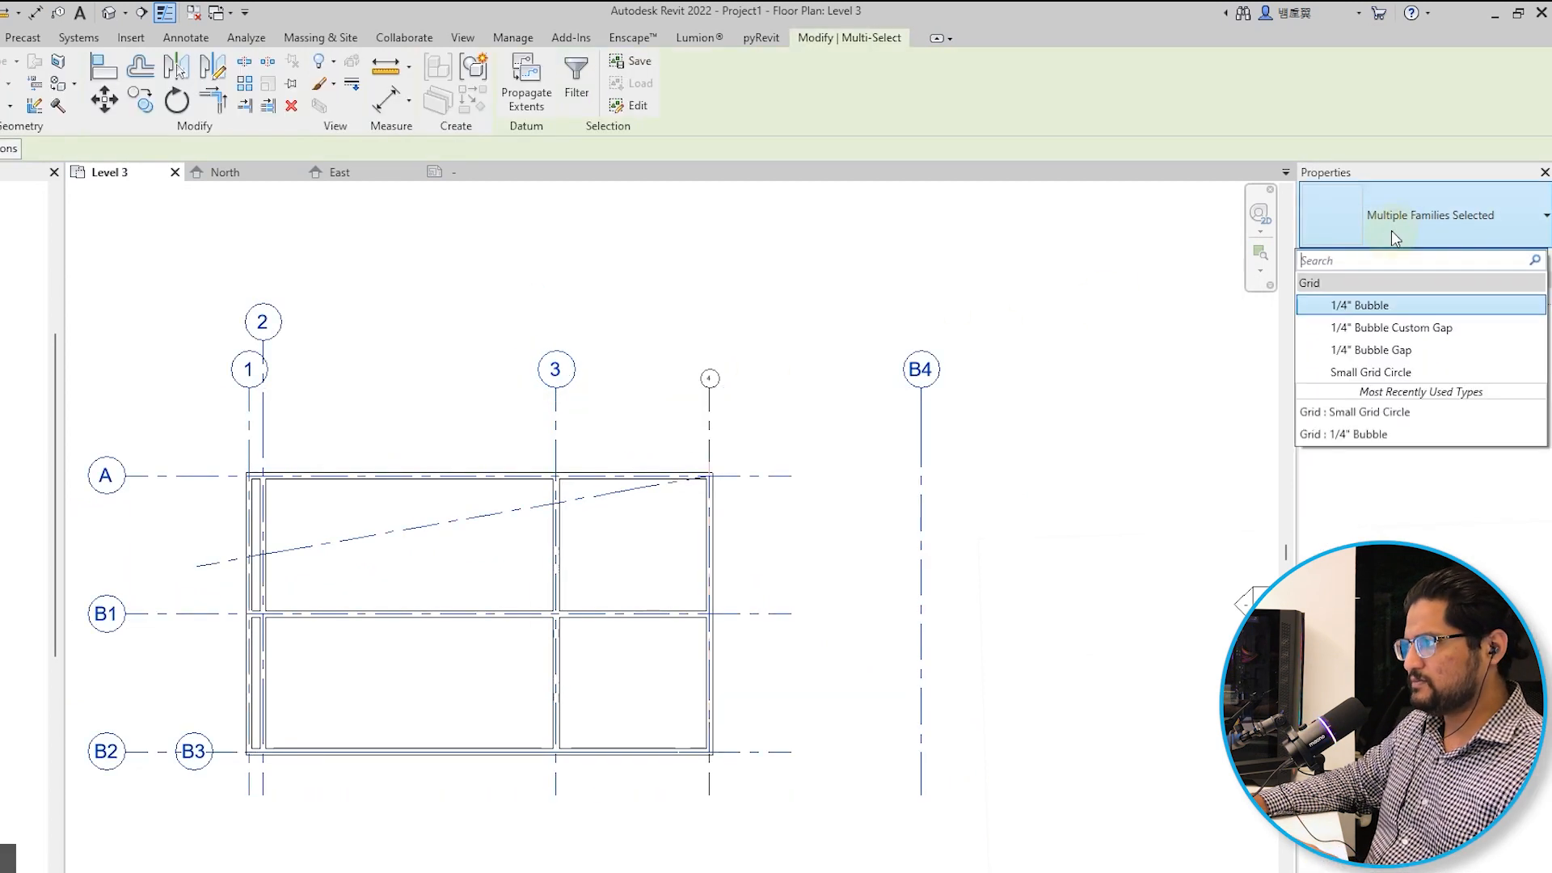
pyautogui.click(1403, 371)
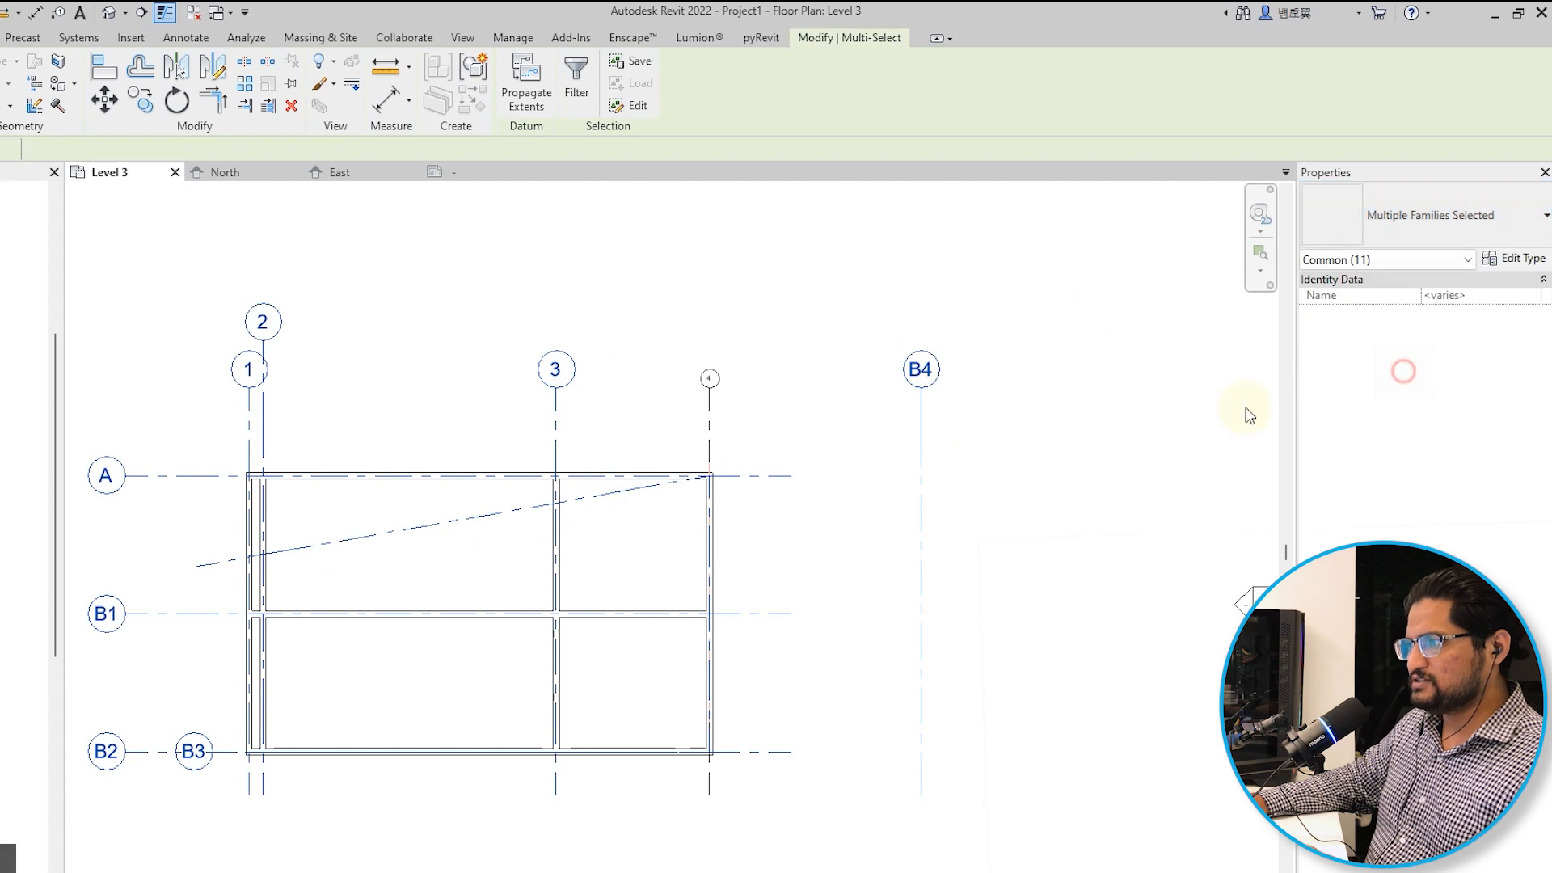
pyautogui.click(878, 320)
pyautogui.scroll(3, 812, 404)
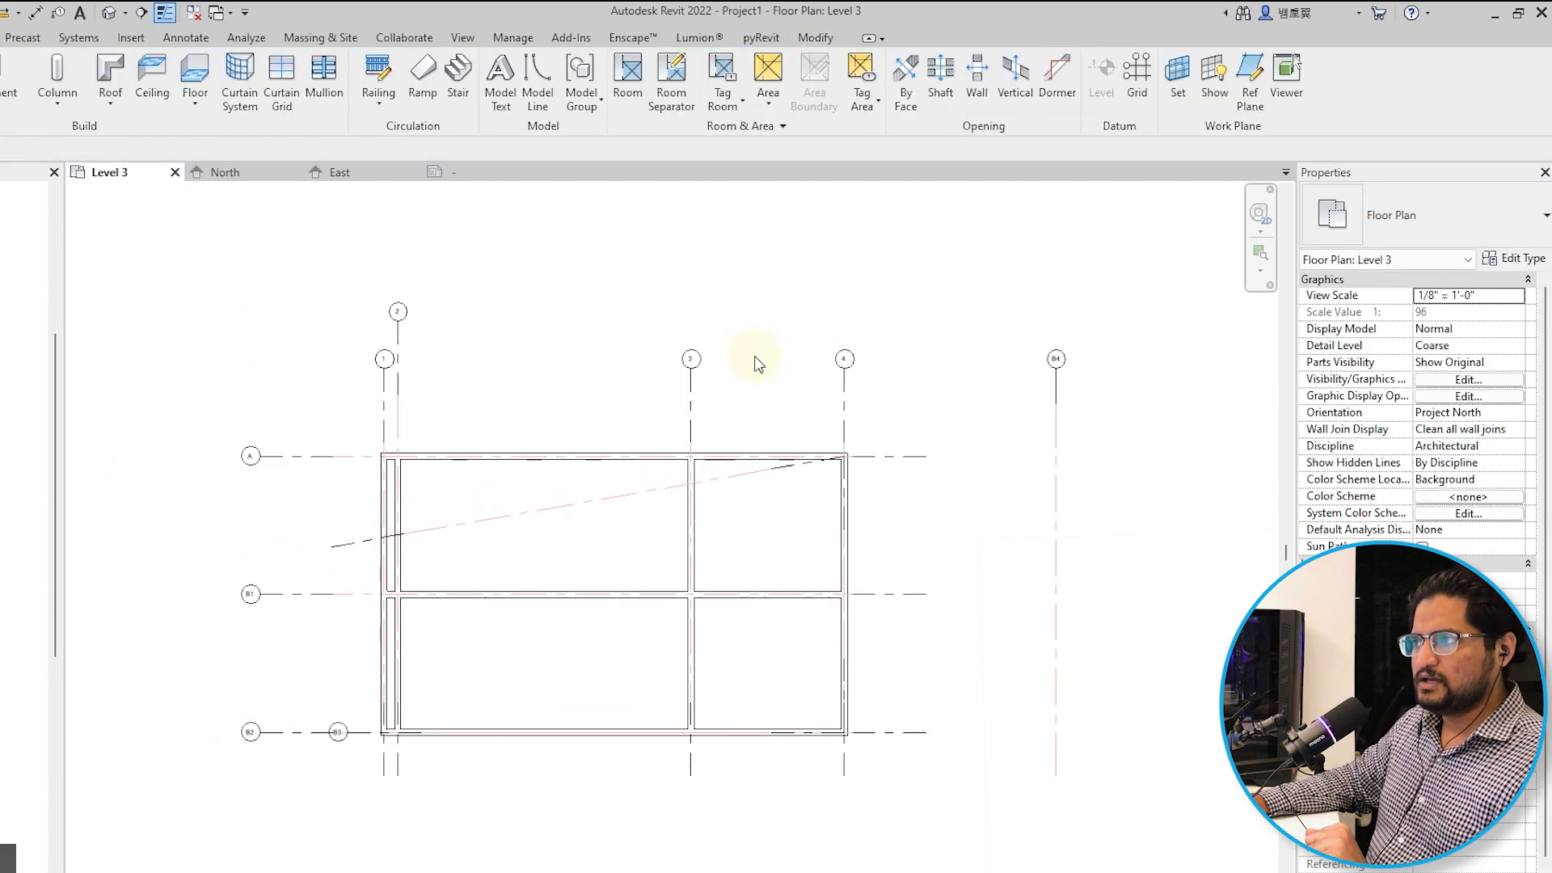